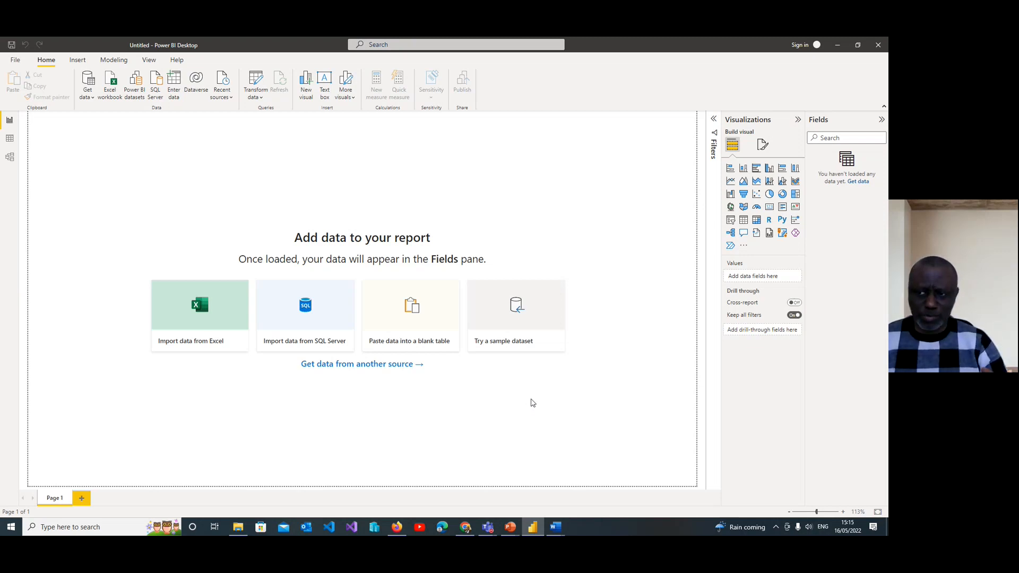
Step: Connect to the AdventureWorks Sales Excel workbook in the PowerBI folder as the report's data source
click(92, 100)
click(124, 129)
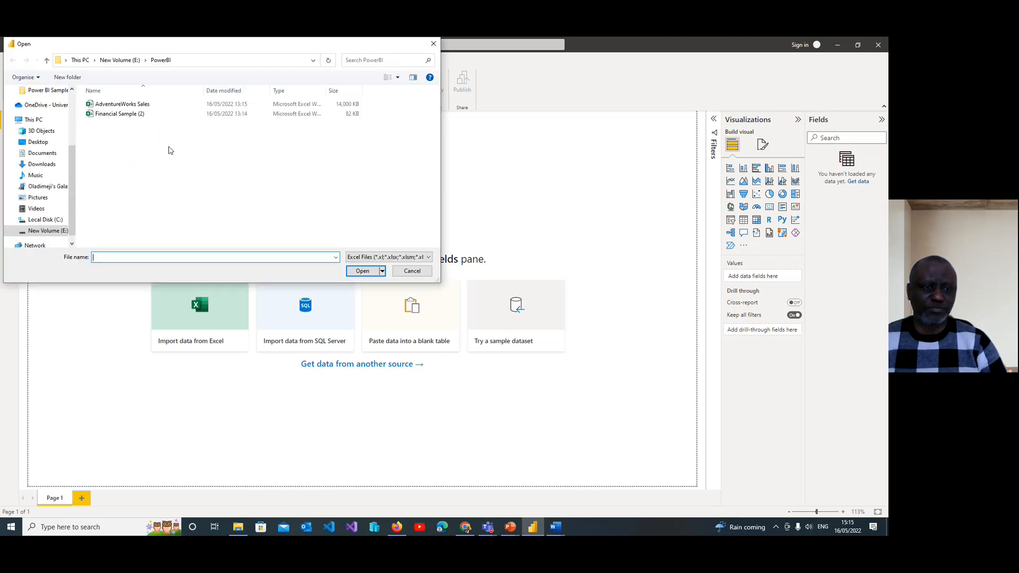
click(132, 106)
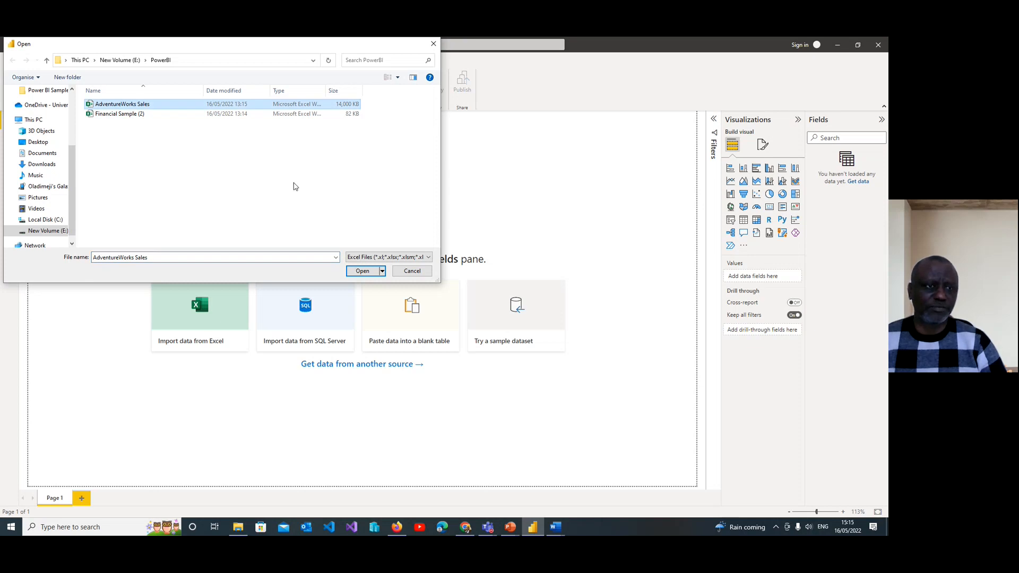
click(363, 271)
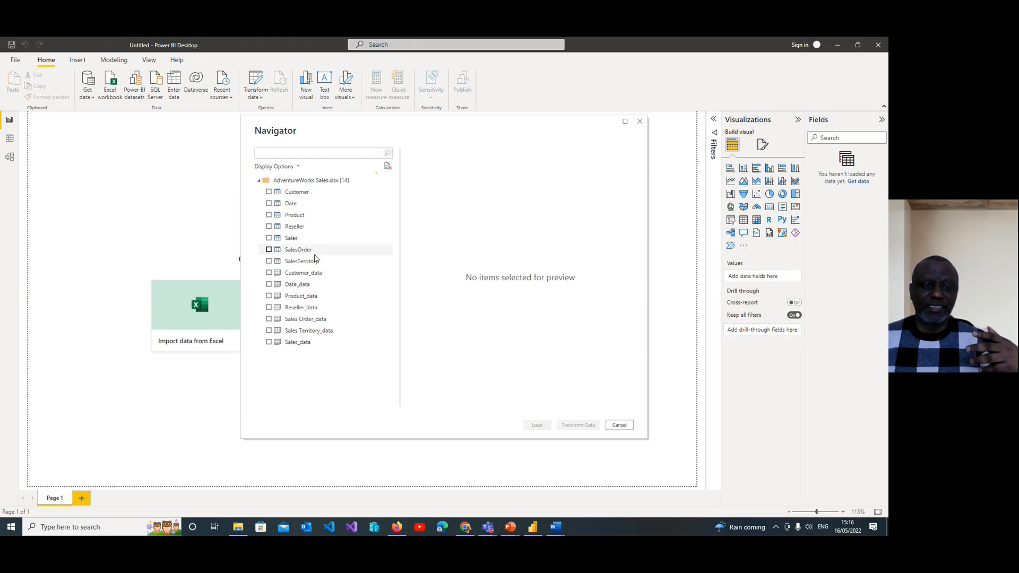
click(269, 192)
click(269, 203)
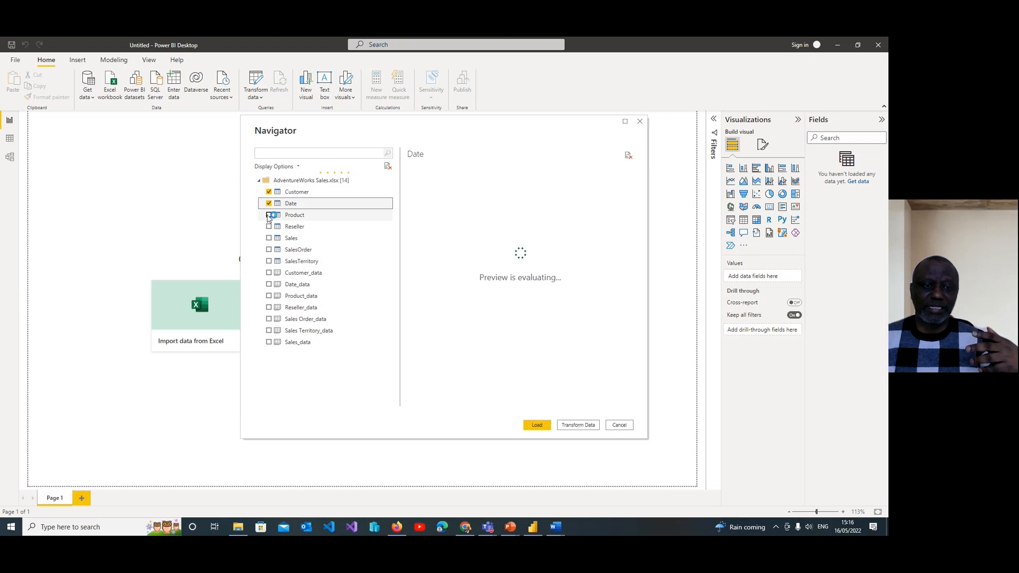
click(269, 215)
click(268, 227)
click(269, 238)
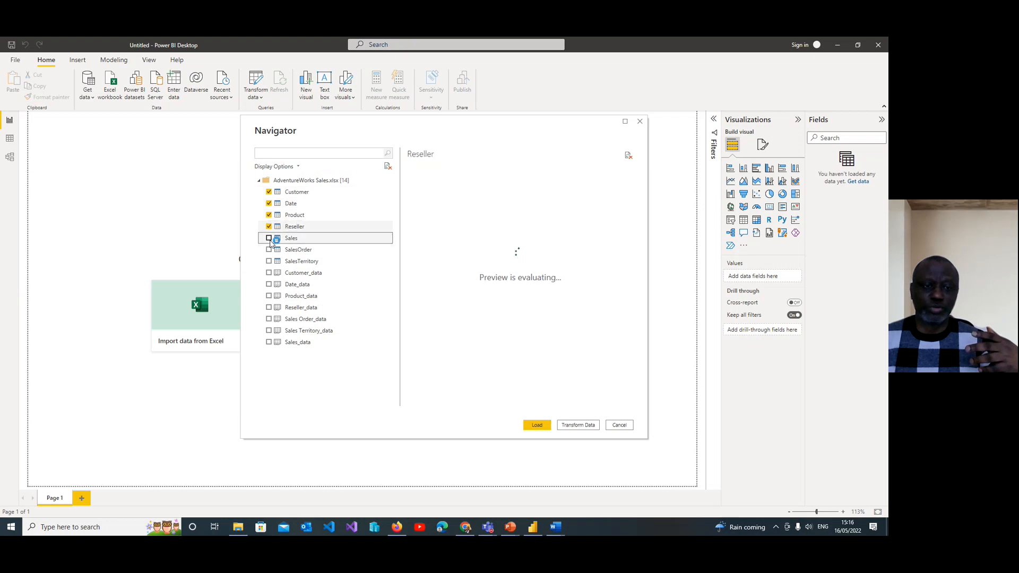
click(269, 249)
click(268, 261)
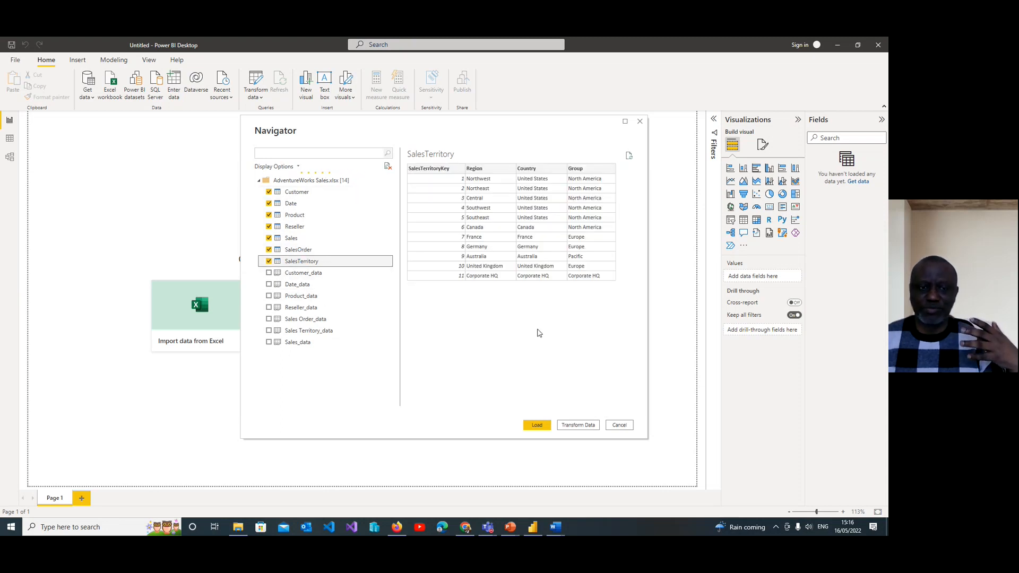
click(270, 262)
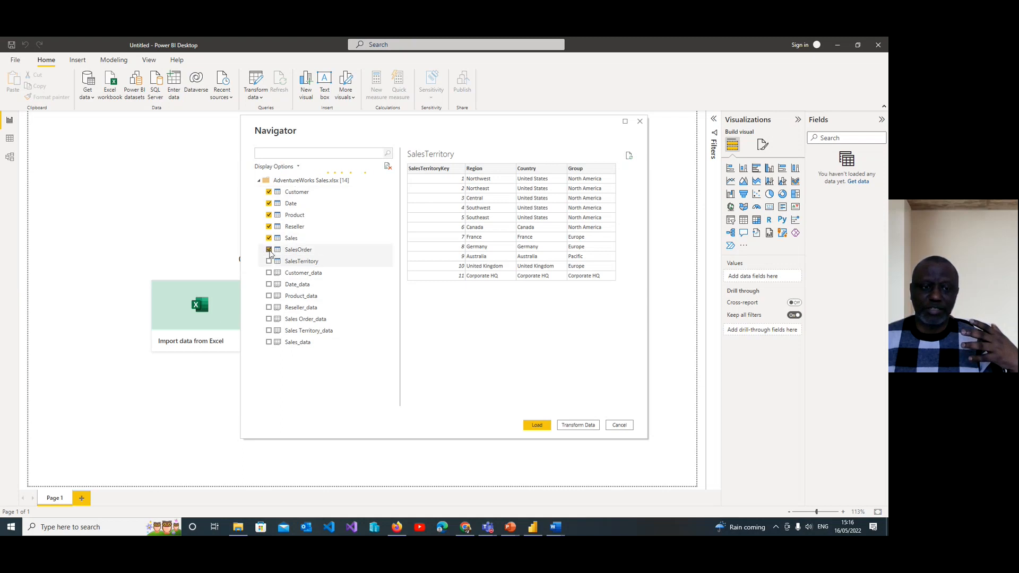
click(269, 250)
click(269, 239)
click(269, 227)
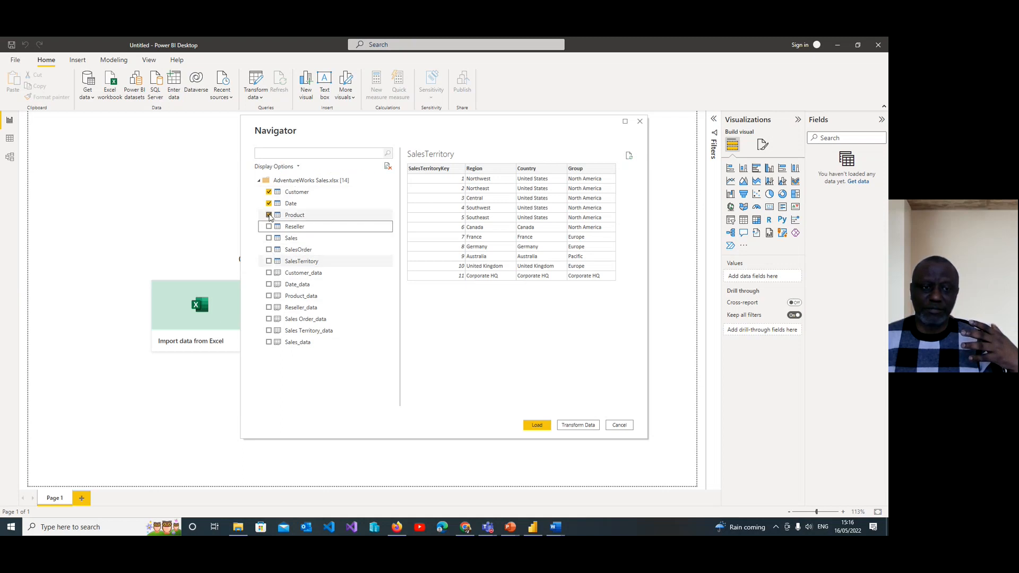
click(269, 215)
click(269, 204)
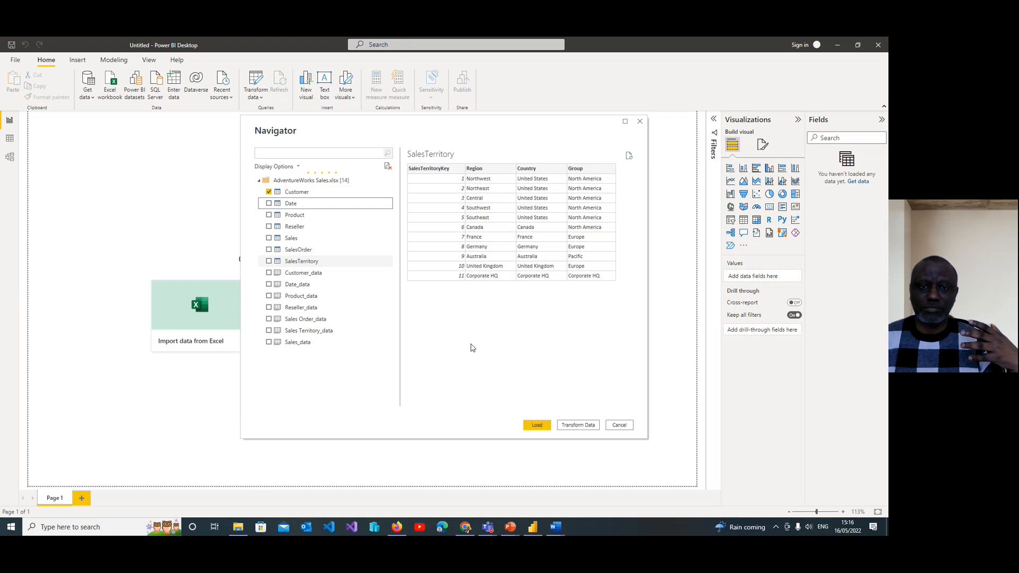
Step: Preview the Customer and Date tables one at a time across their columns, leaving neither selected
click(269, 192)
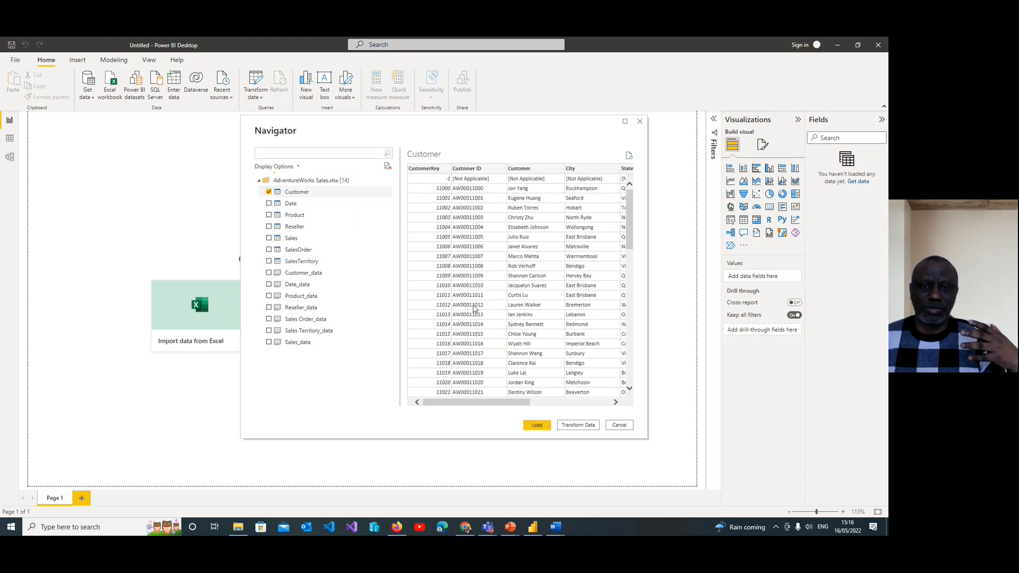
drag(463, 403, 549, 416)
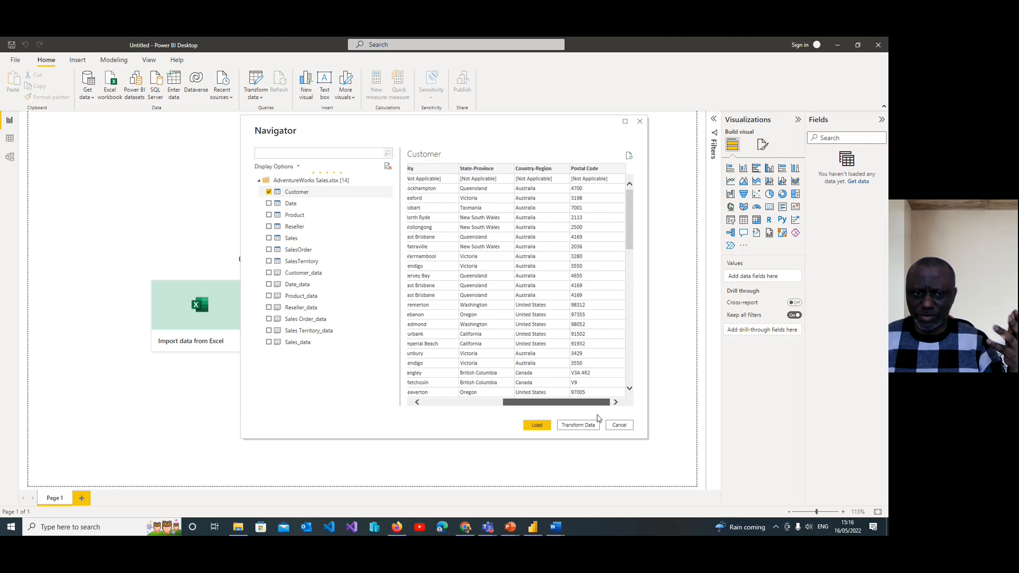
drag(531, 403, 421, 404)
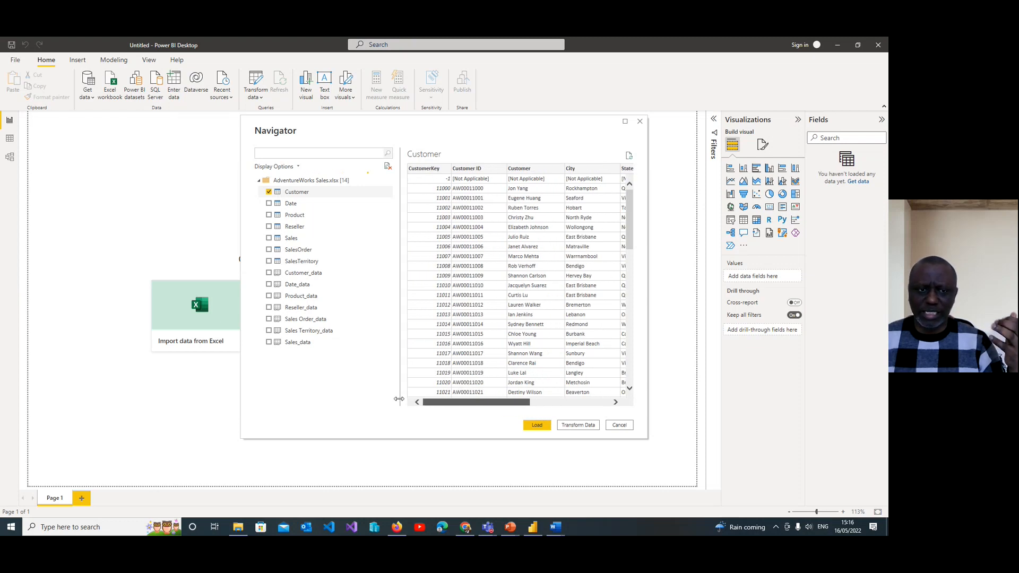
click(268, 191)
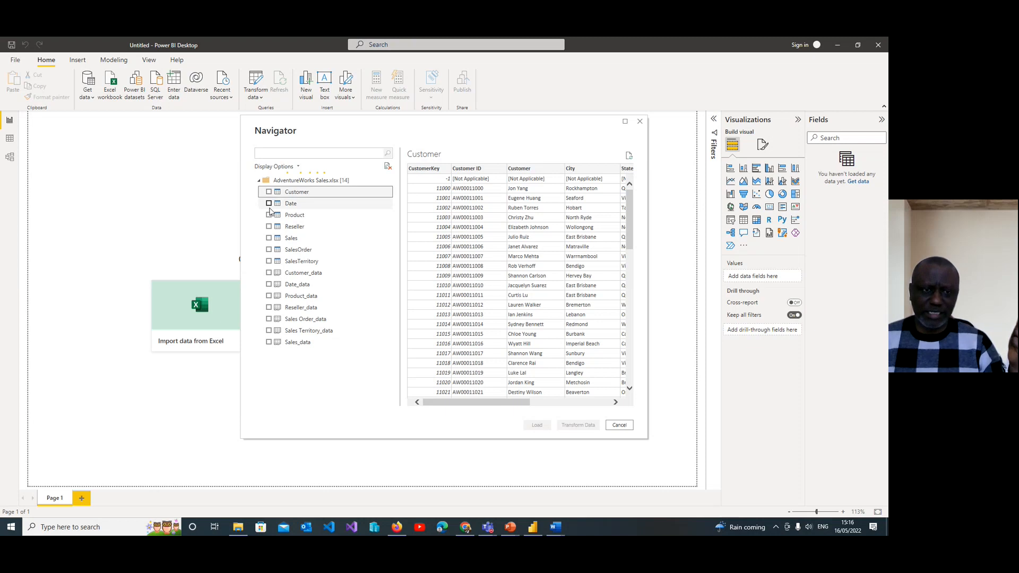
click(269, 204)
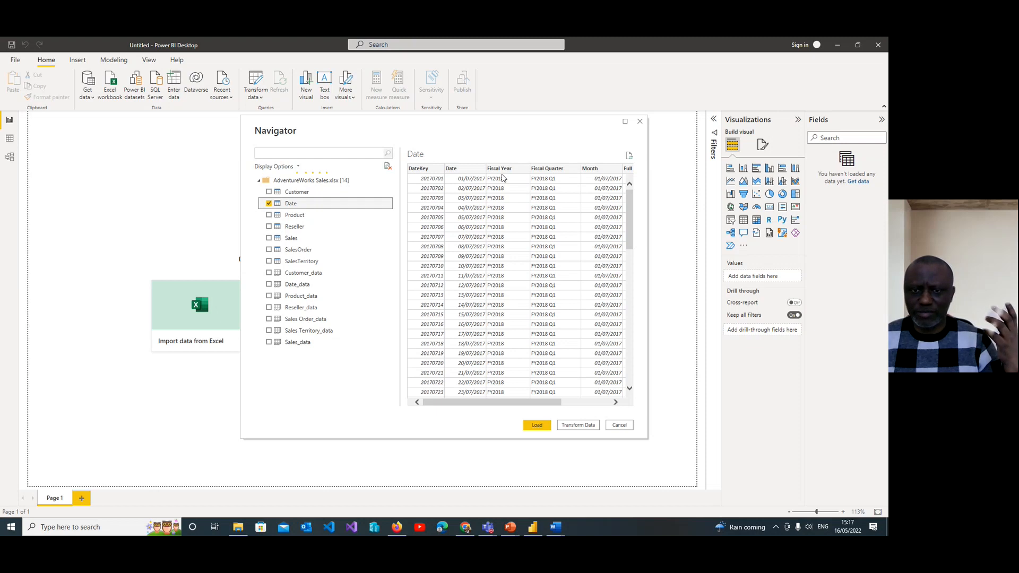
drag(519, 406, 330, 398)
click(269, 204)
Step: Preview the Product table from its key column through to Category, and clear its selection
click(269, 215)
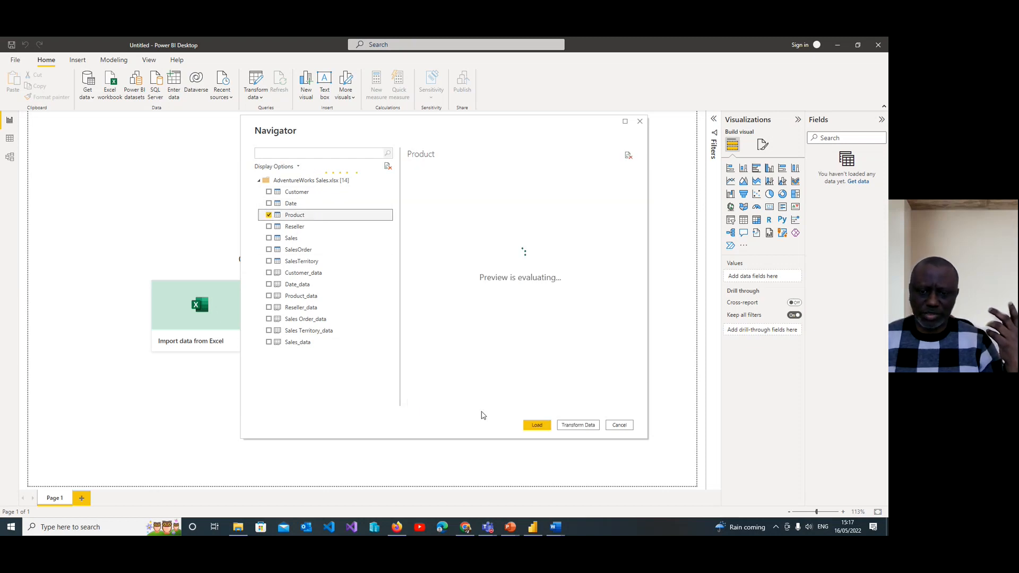
mouse_move(472, 404)
mouse_down()
mouse_move(533, 410)
mouse_move(478, 407)
mouse_up()
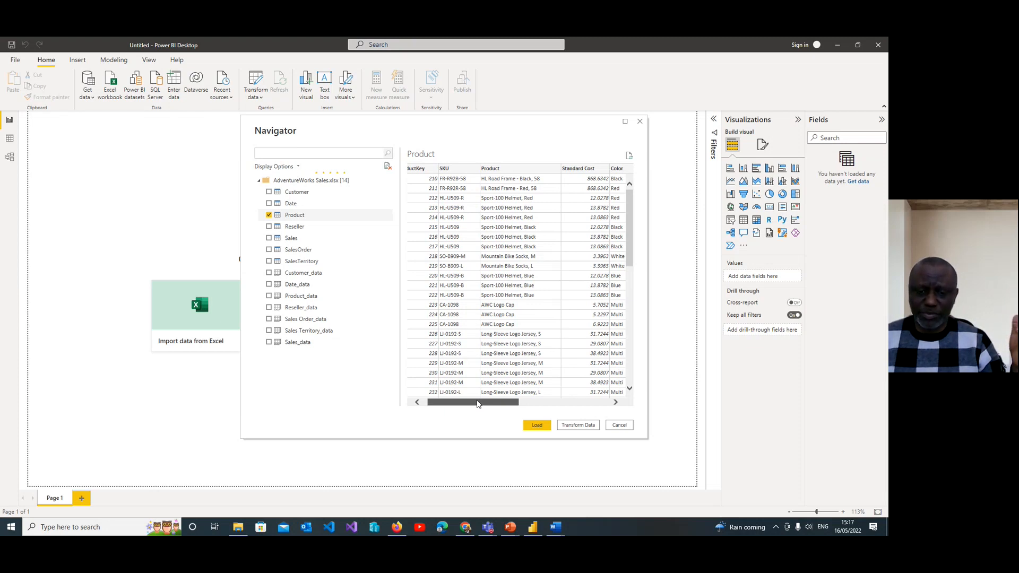
drag(478, 403, 573, 416)
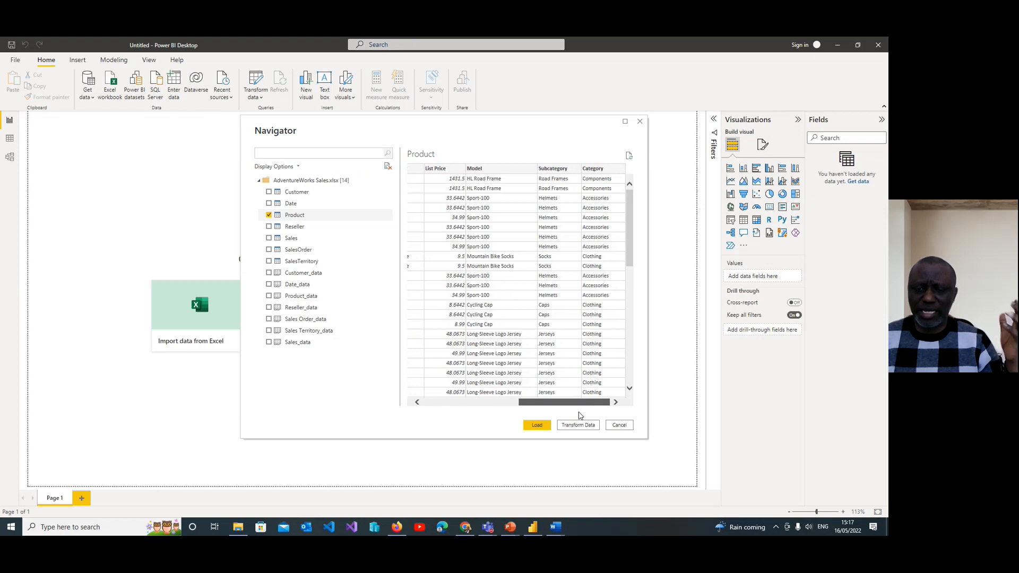
drag(577, 415, 525, 412)
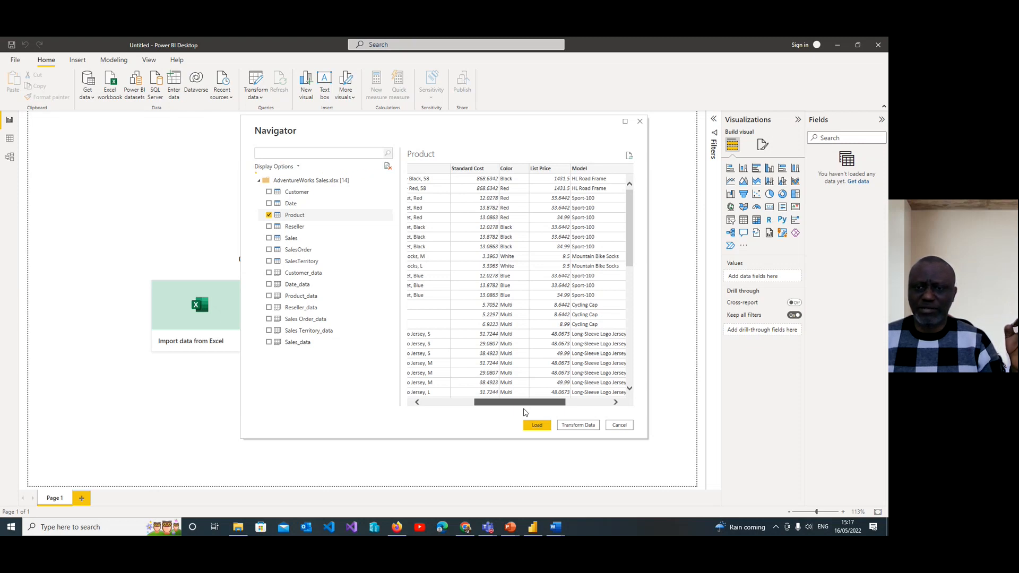
drag(525, 413, 462, 408)
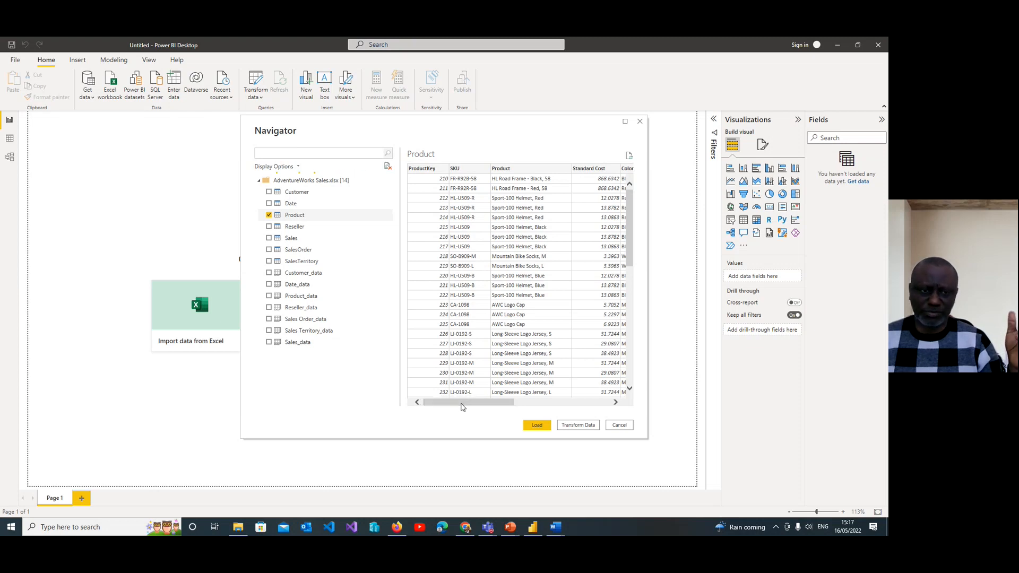
click(269, 216)
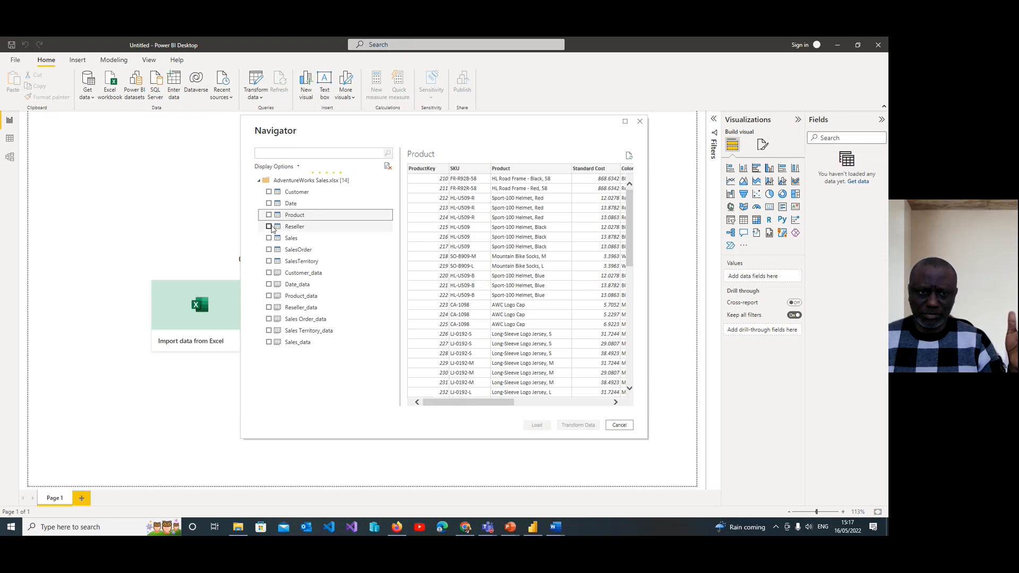
Step: Preview the Reseller table through to its Postal Code column, and clear its selection
click(269, 228)
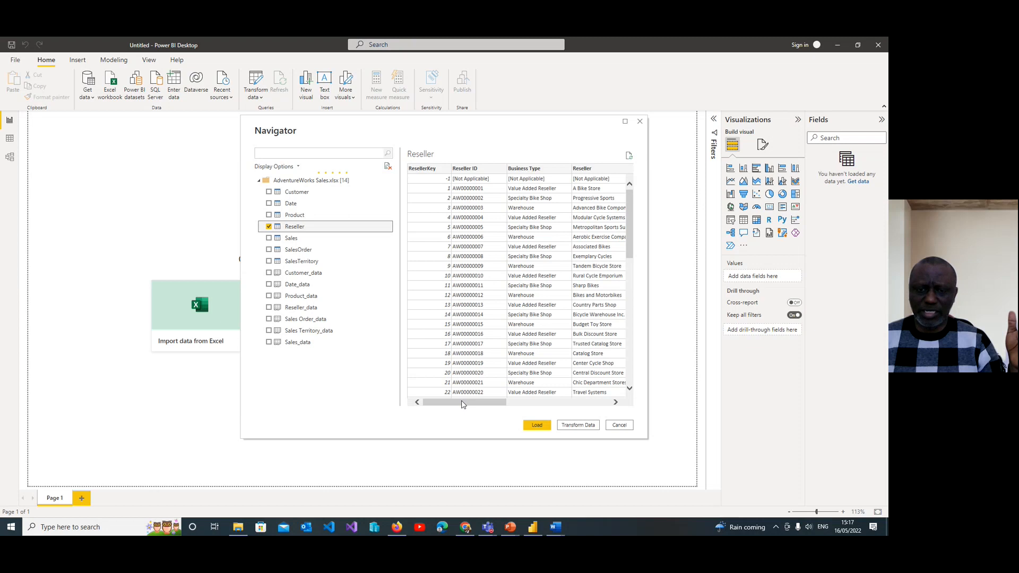
drag(457, 400, 579, 418)
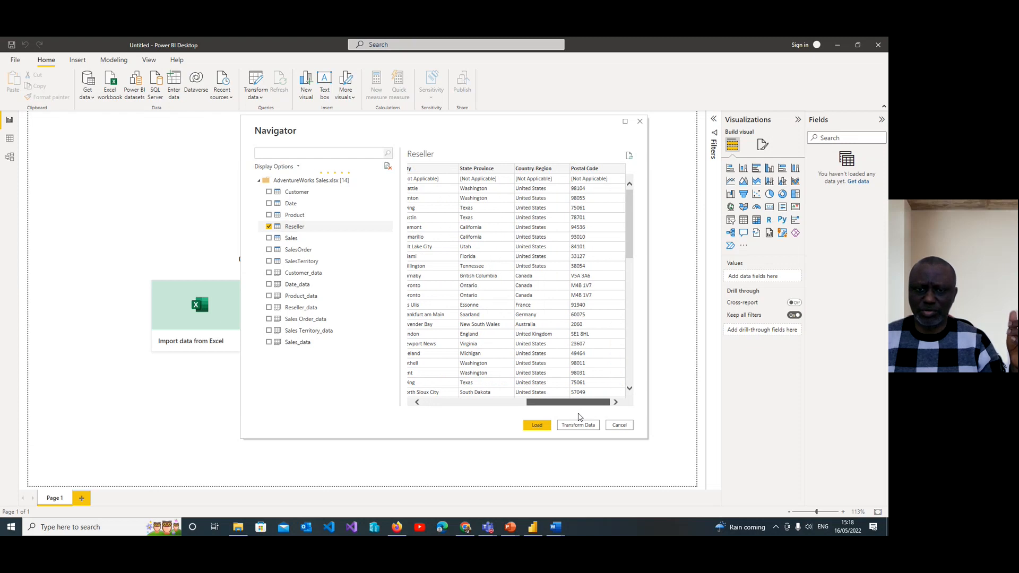
drag(579, 417, 447, 407)
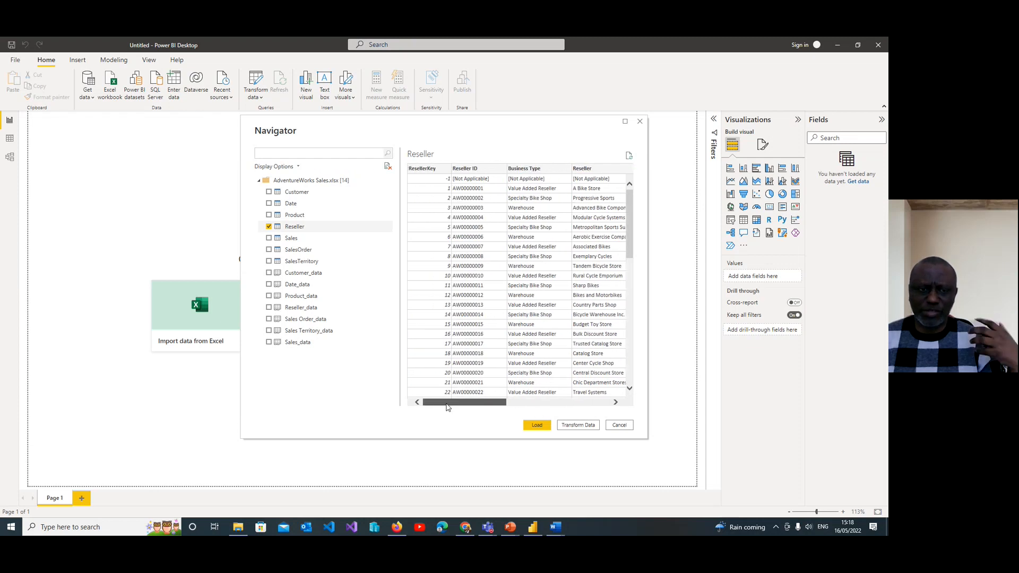
click(268, 227)
Step: Preview the Sales table's columns and the SalesOrder table's rows one after the other, leaving both unselected
click(269, 239)
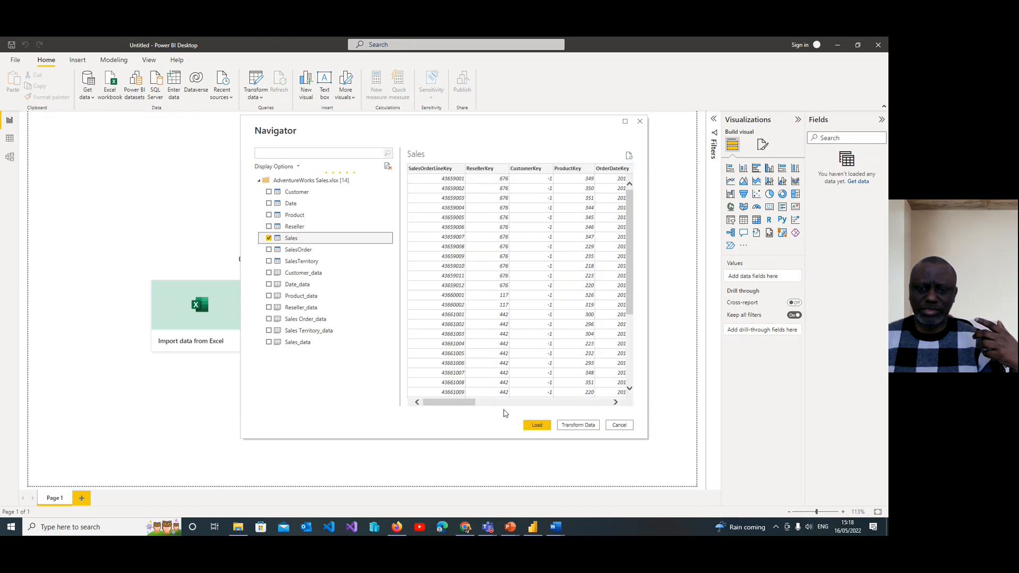
drag(460, 405, 593, 414)
click(269, 239)
click(269, 250)
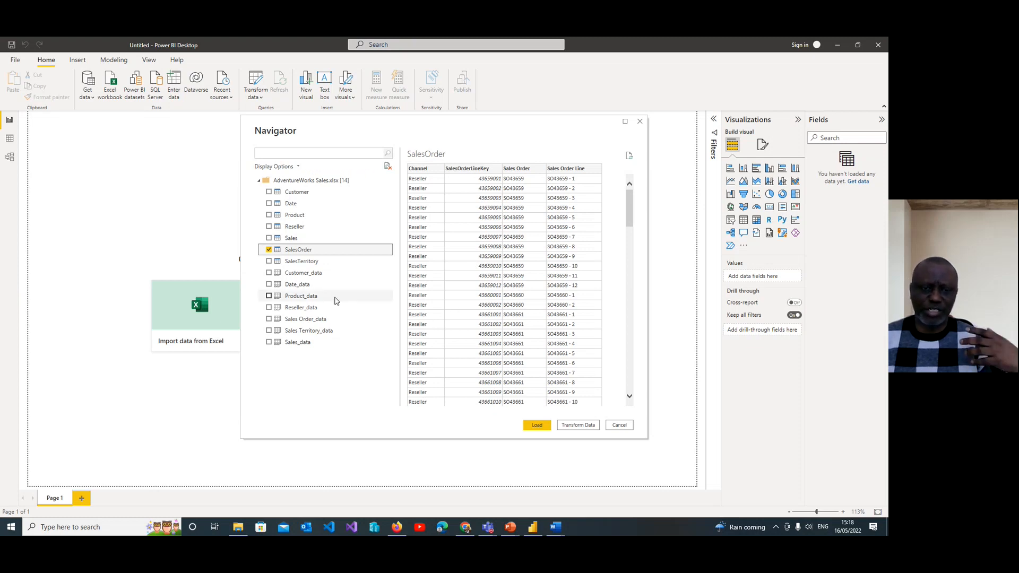
drag(630, 206, 633, 354)
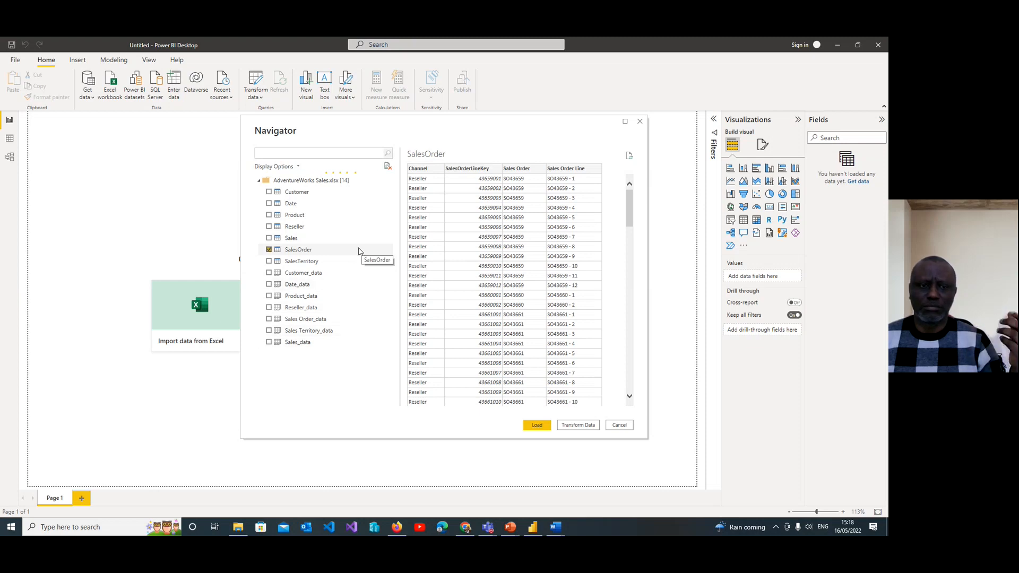
click(269, 250)
Step: Preview the SalesTerritory table's regions, countries and groups, and leave it unselected
click(269, 261)
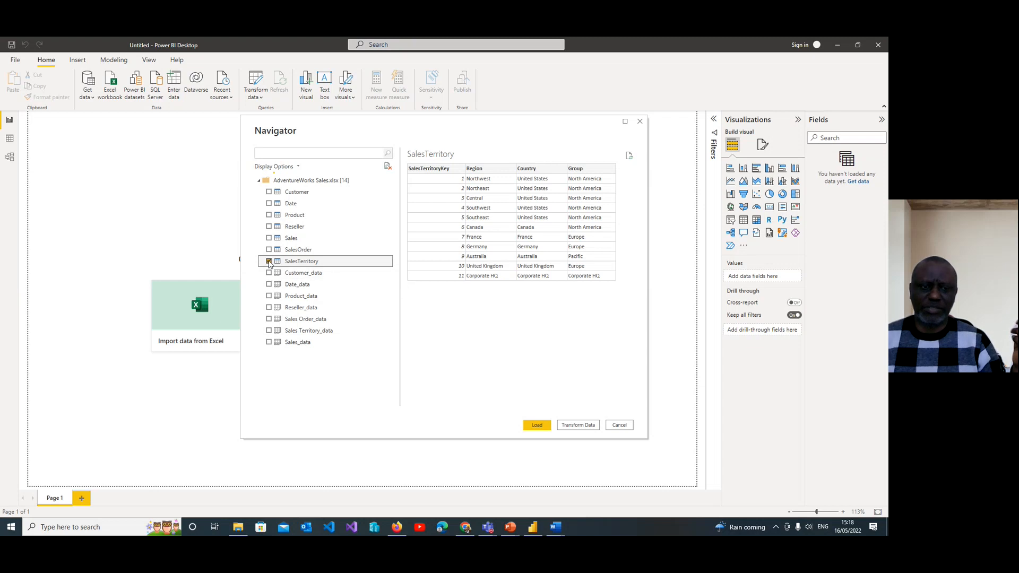
click(268, 262)
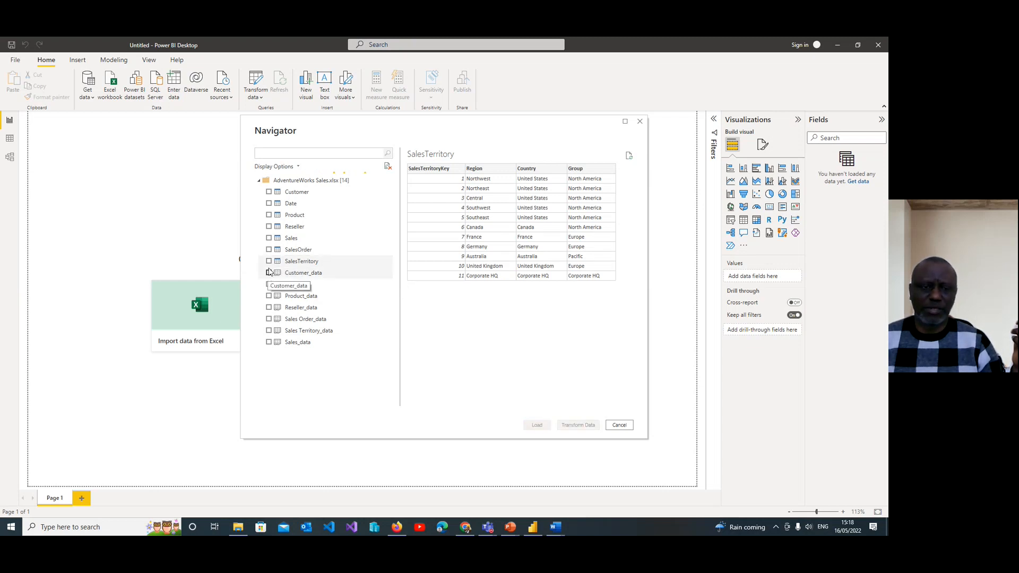
click(269, 261)
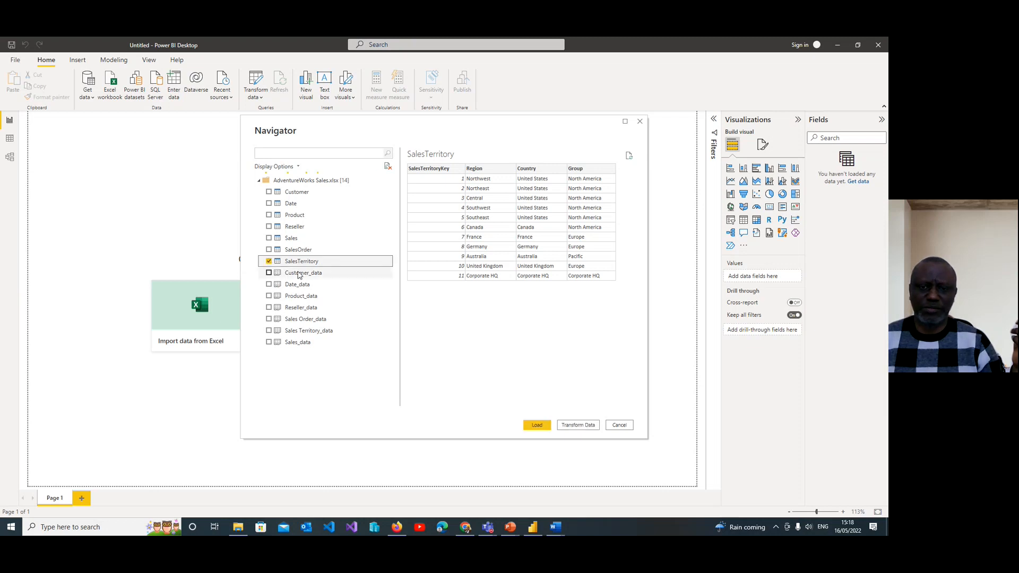
click(268, 262)
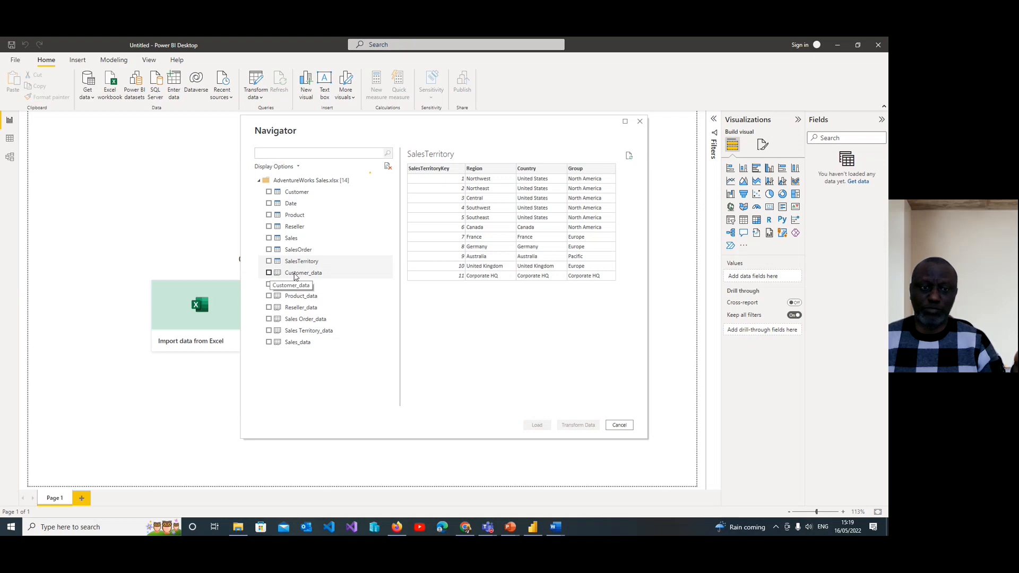
Step: Preview the Customer_data sheet through to its Postal Code column, and clear its selection
click(269, 273)
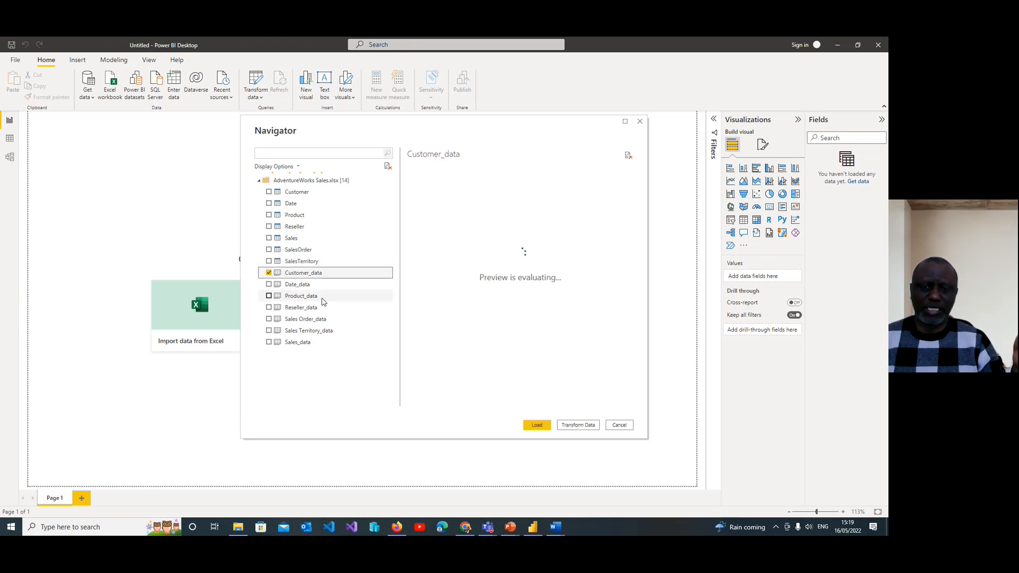
drag(470, 404, 572, 410)
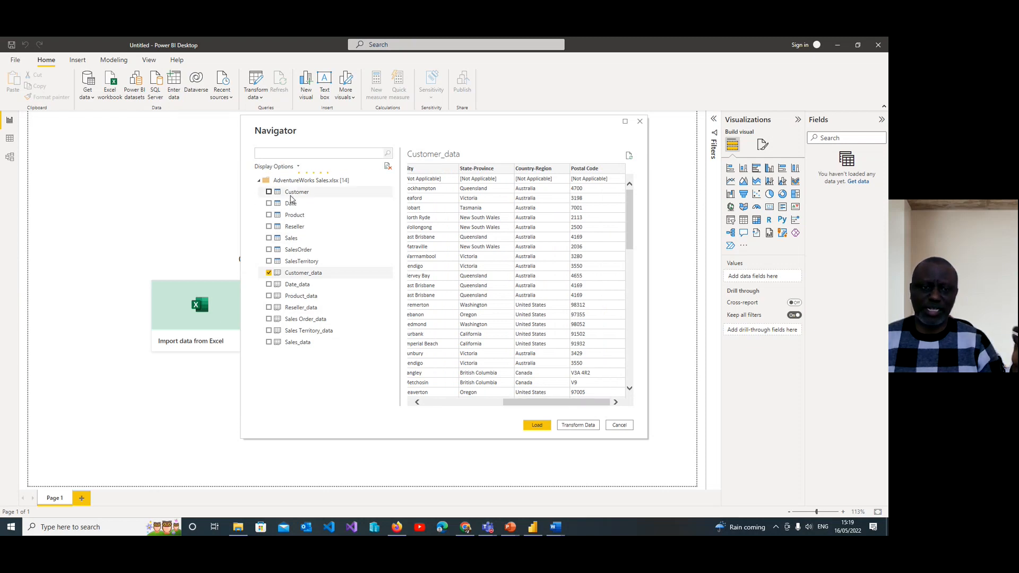
click(269, 273)
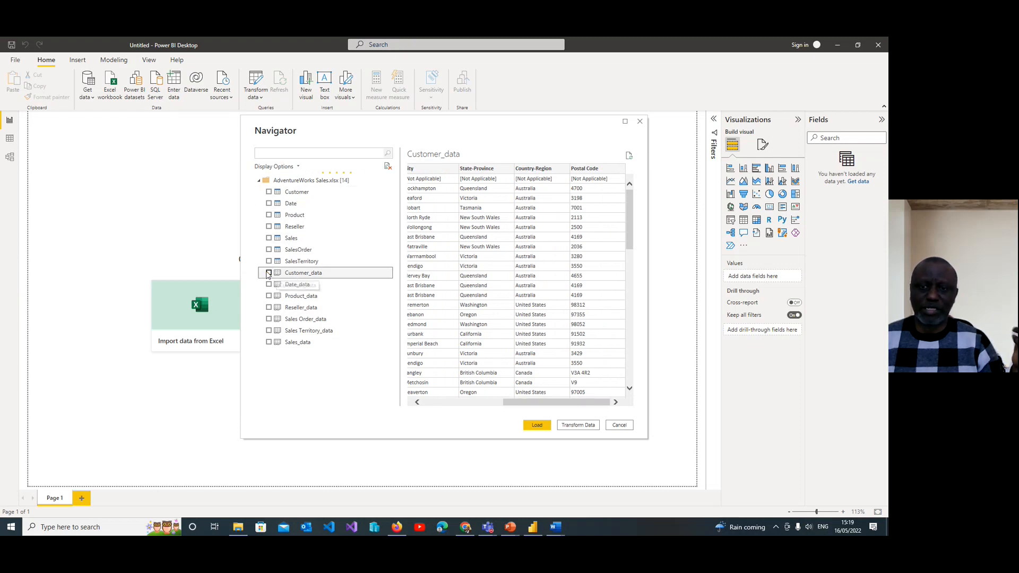
Step: Select the Customer, Date, Product, Reseller, Sales, SalesOrder and SalesTerritory tables and load them into the report
click(269, 193)
drag(482, 405, 577, 409)
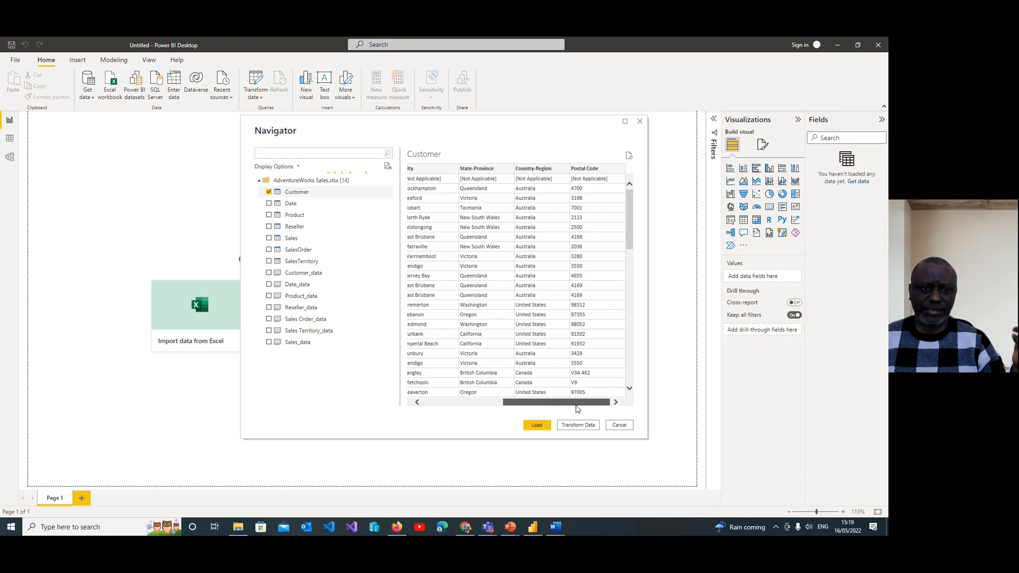
click(268, 203)
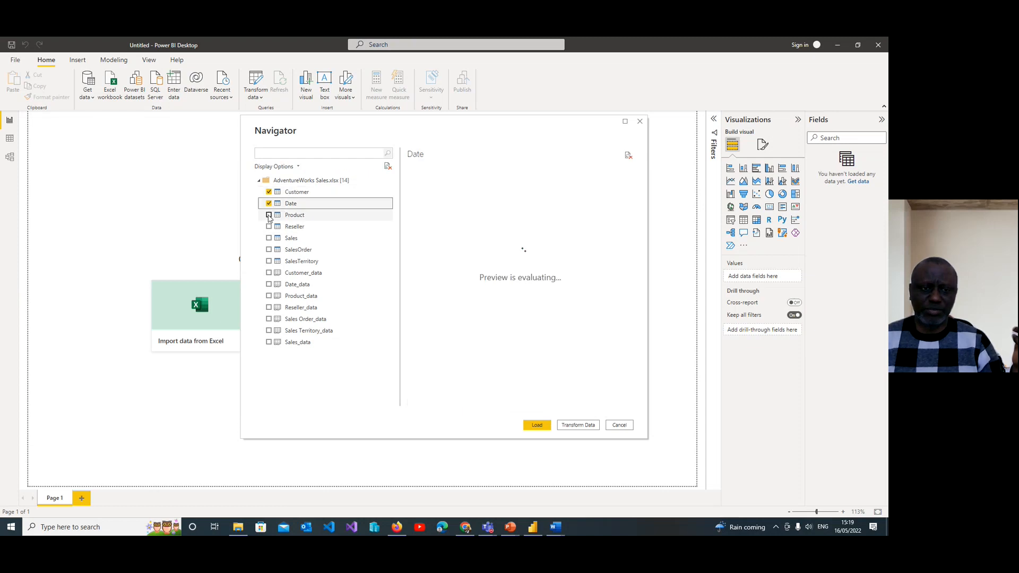
click(269, 214)
click(269, 226)
click(269, 239)
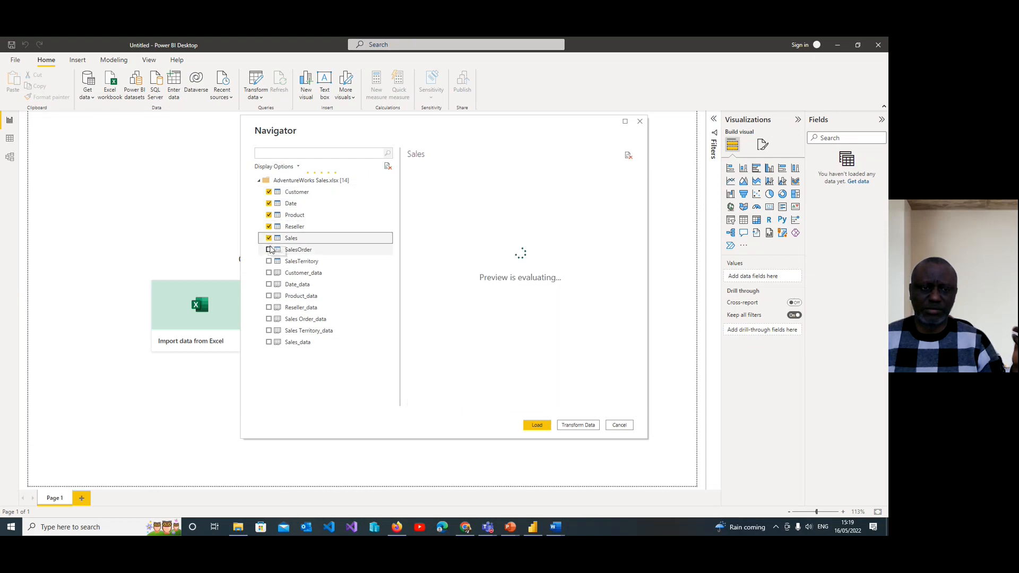
click(268, 250)
click(268, 261)
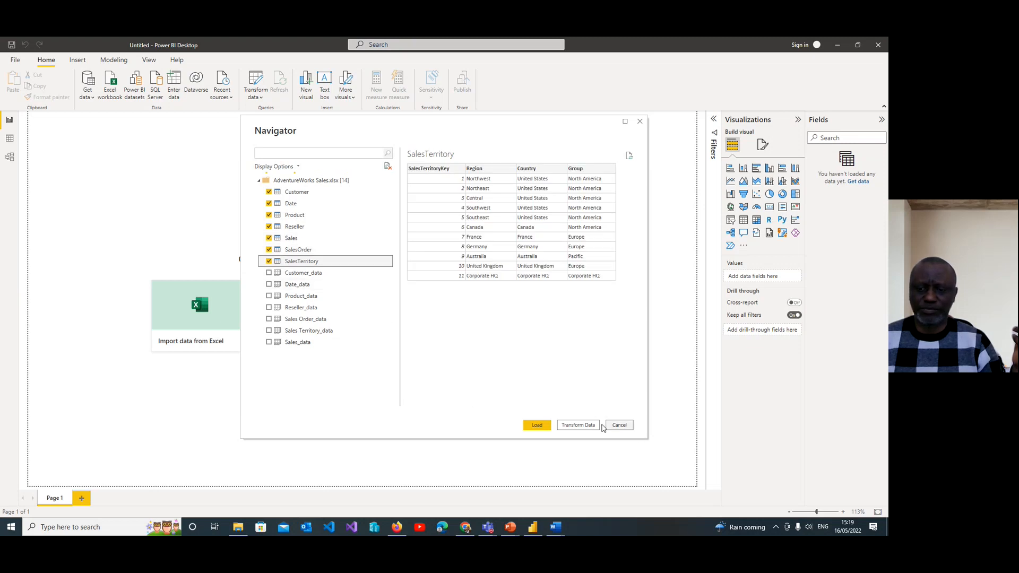
click(538, 426)
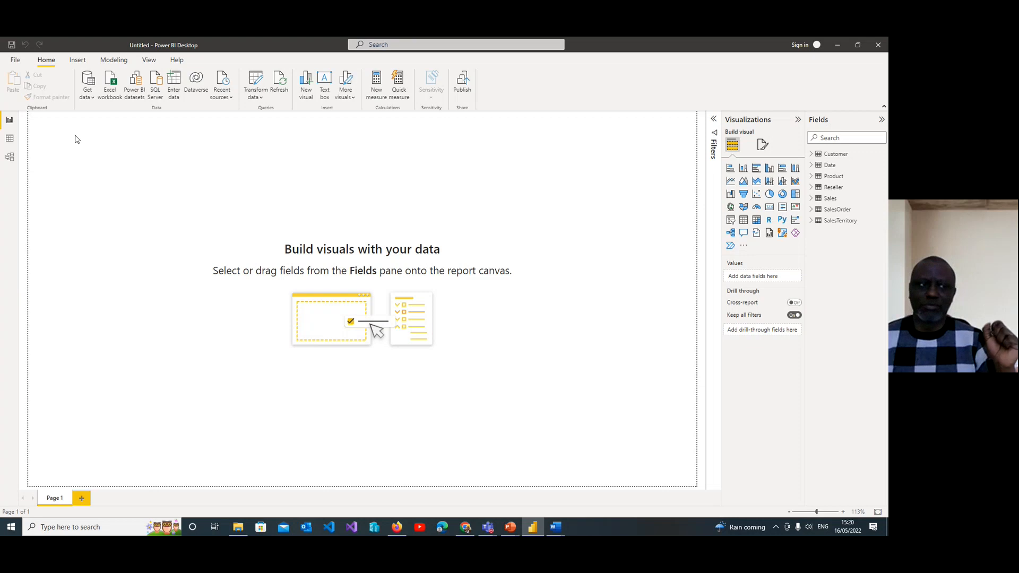
Step: Review the loaded data of the Customer, Date, Product, Reseller, Sales, SalesOrder and SalesTerritory tables one after the other
click(9, 139)
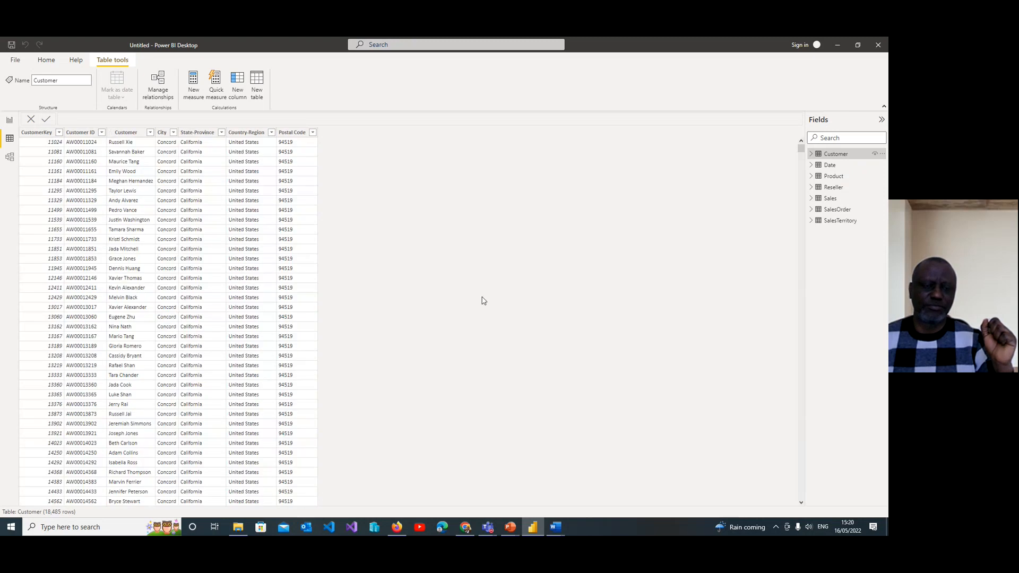
click(830, 165)
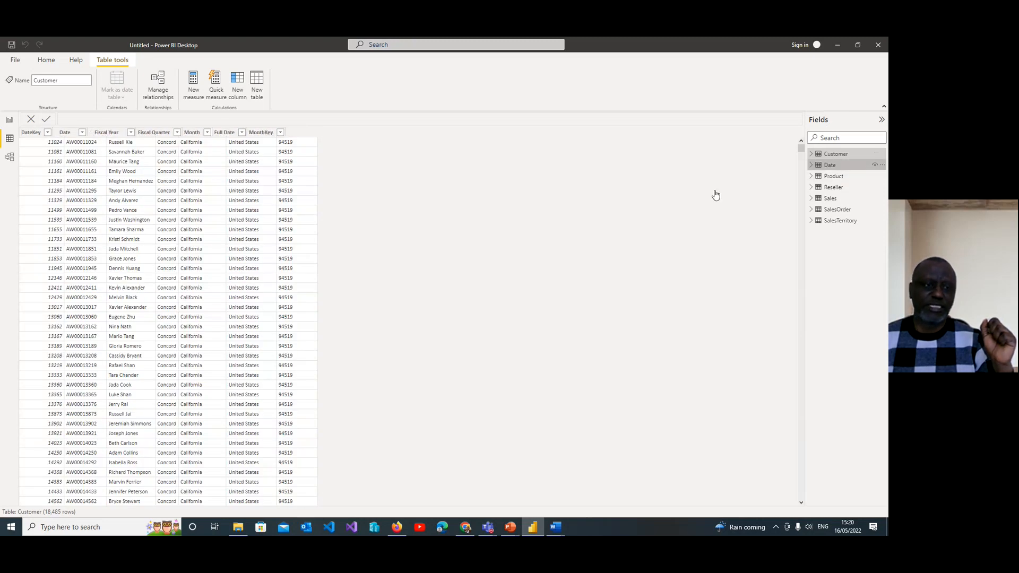
click(833, 176)
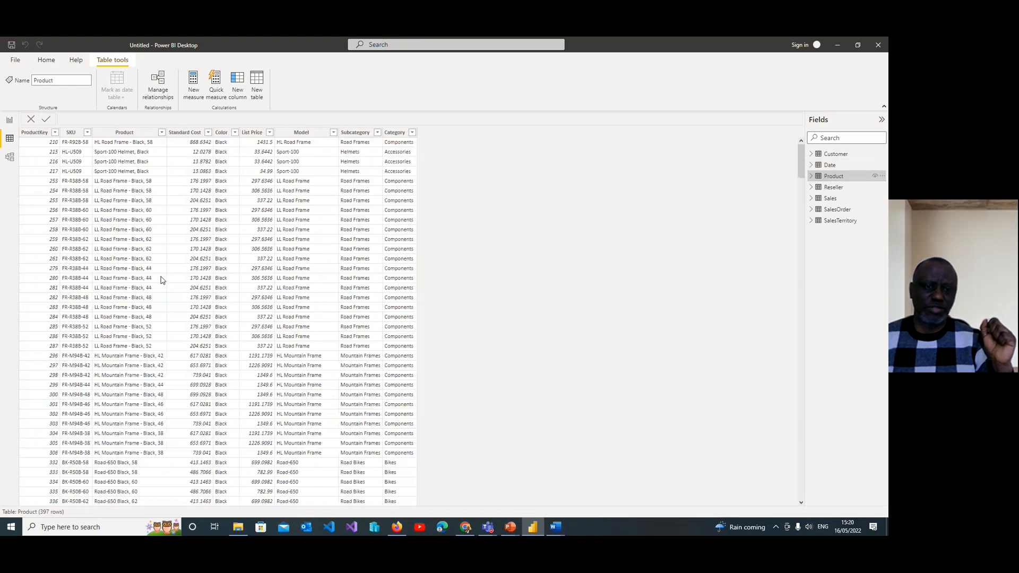
click(841, 189)
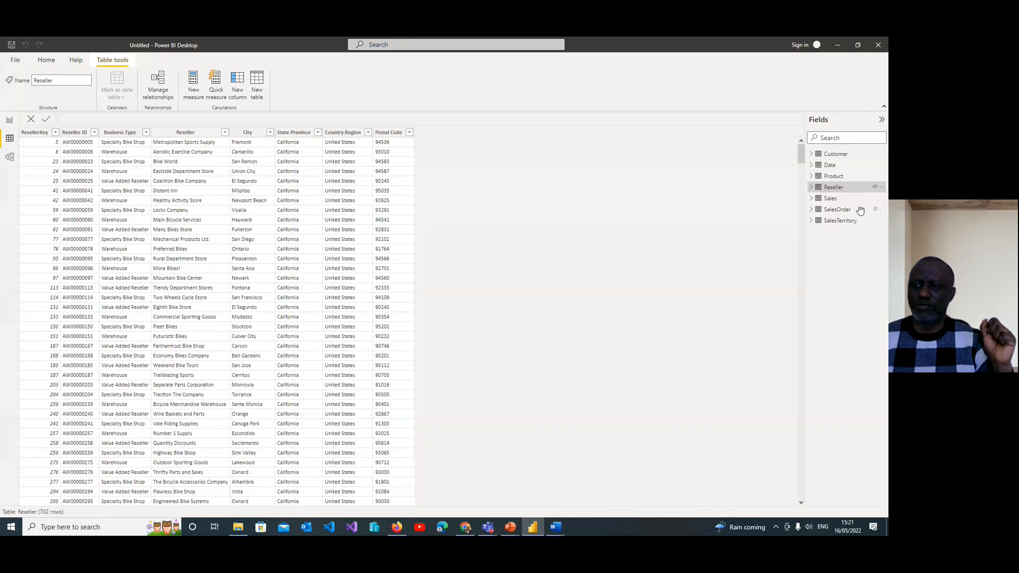
click(829, 199)
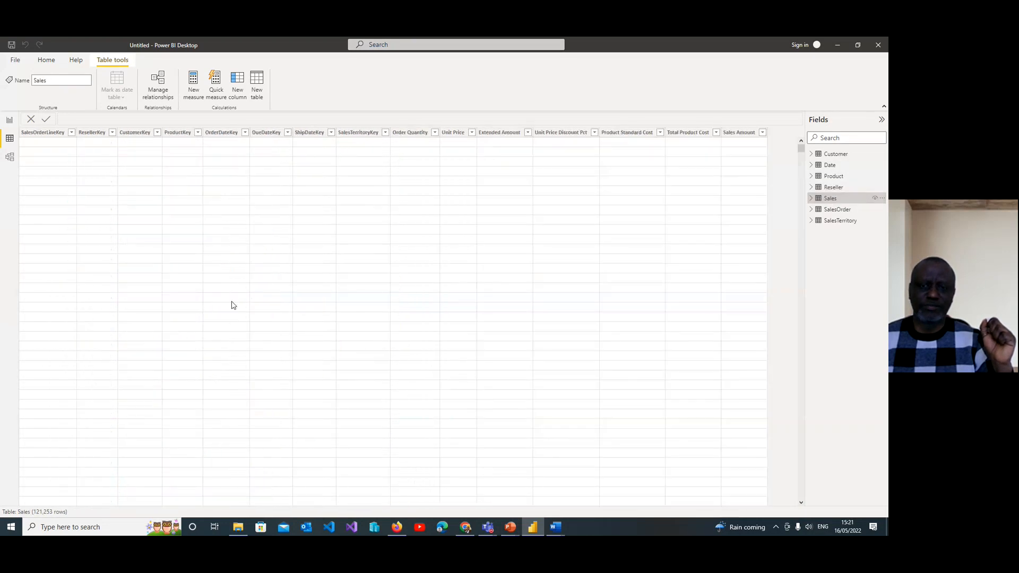
click(843, 211)
click(838, 221)
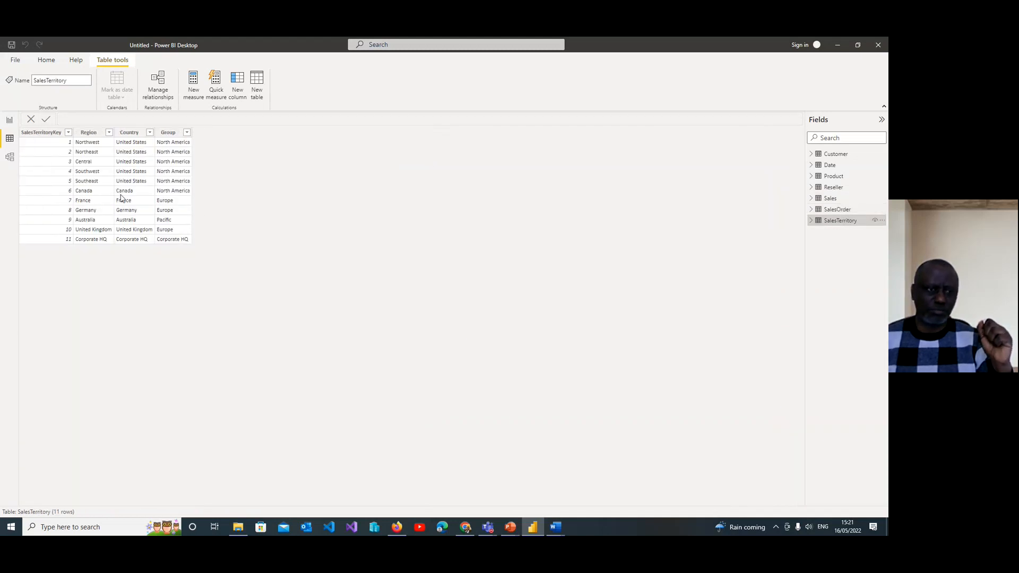
Step: Spread out the Product, SalesTerritory, Sales and Customer tables in the model diagram so the relationships around Sales are readable
click(10, 158)
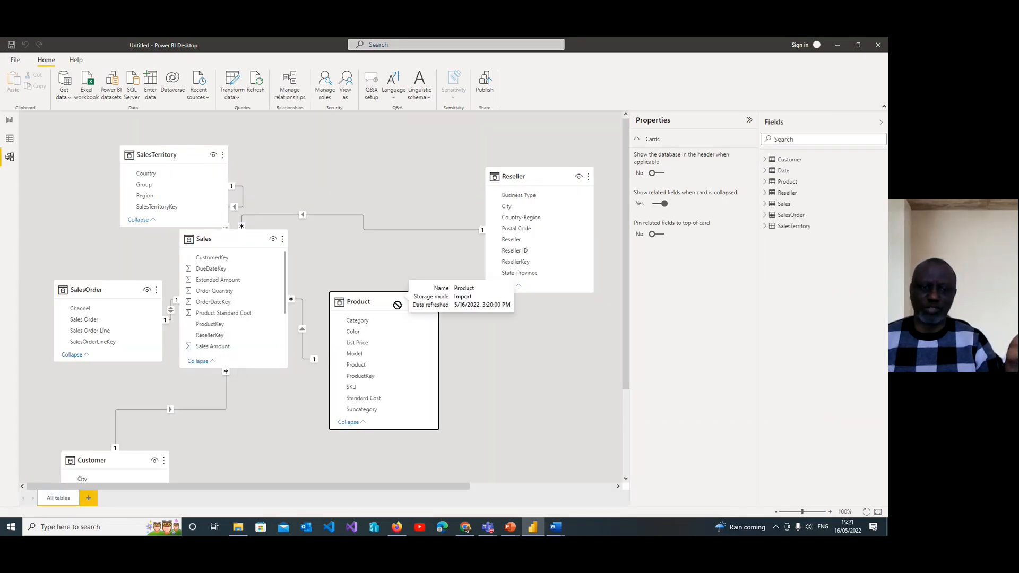
drag(397, 305, 459, 327)
drag(170, 149, 103, 148)
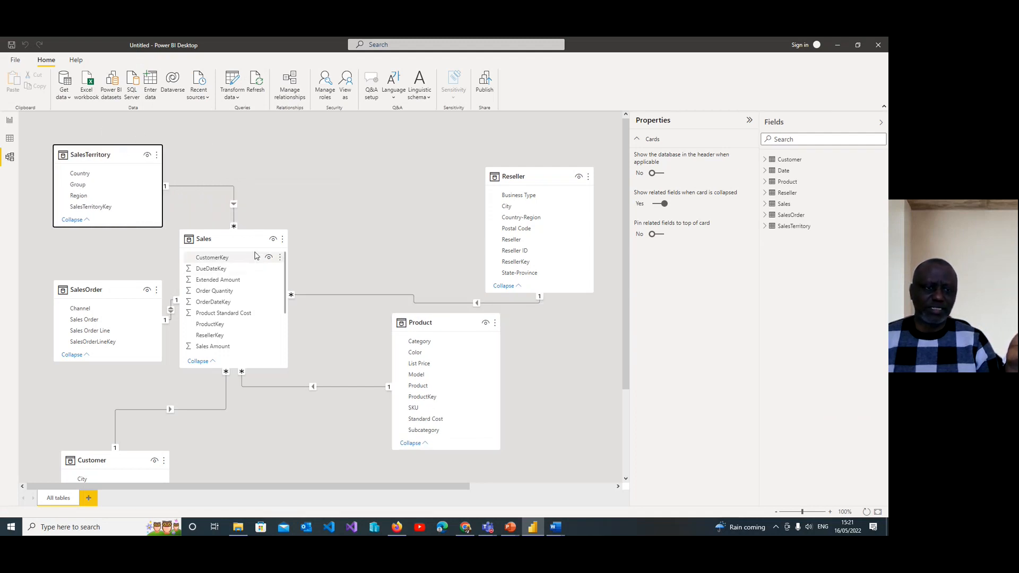
drag(249, 238, 296, 212)
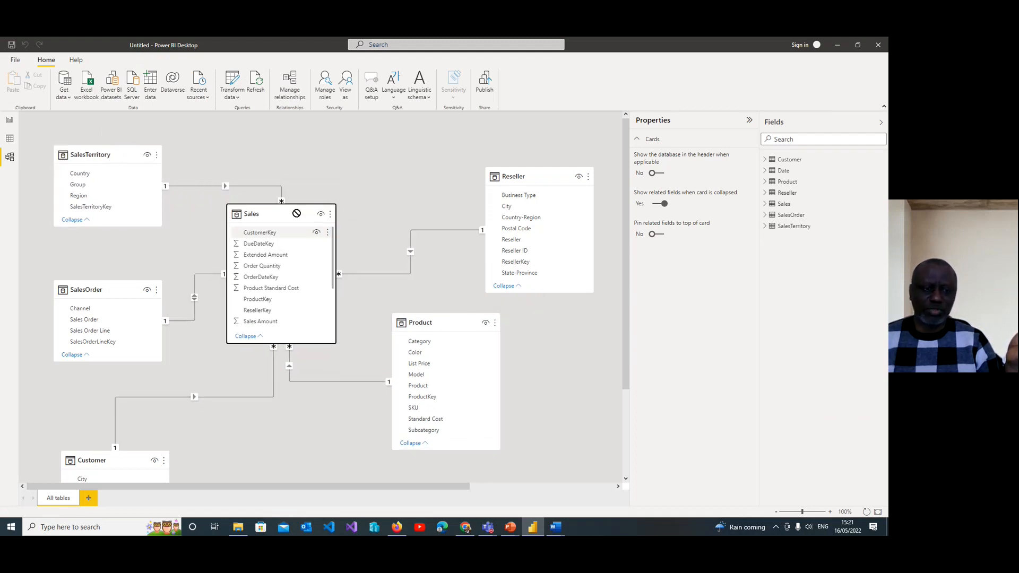
drag(136, 459, 188, 424)
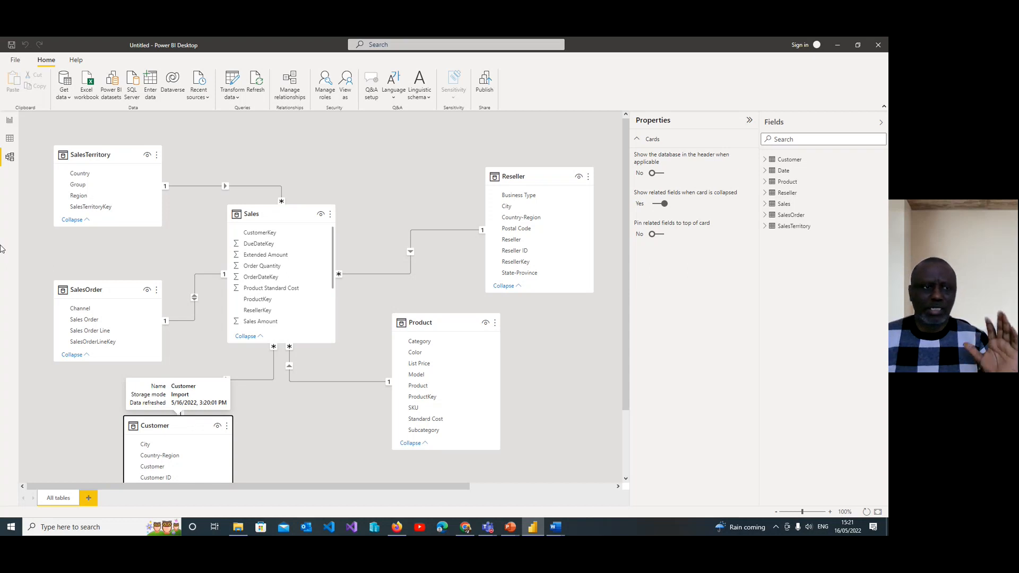
Step: Add a card visual to the report page that shows Sales Amount from the Sales table
click(9, 122)
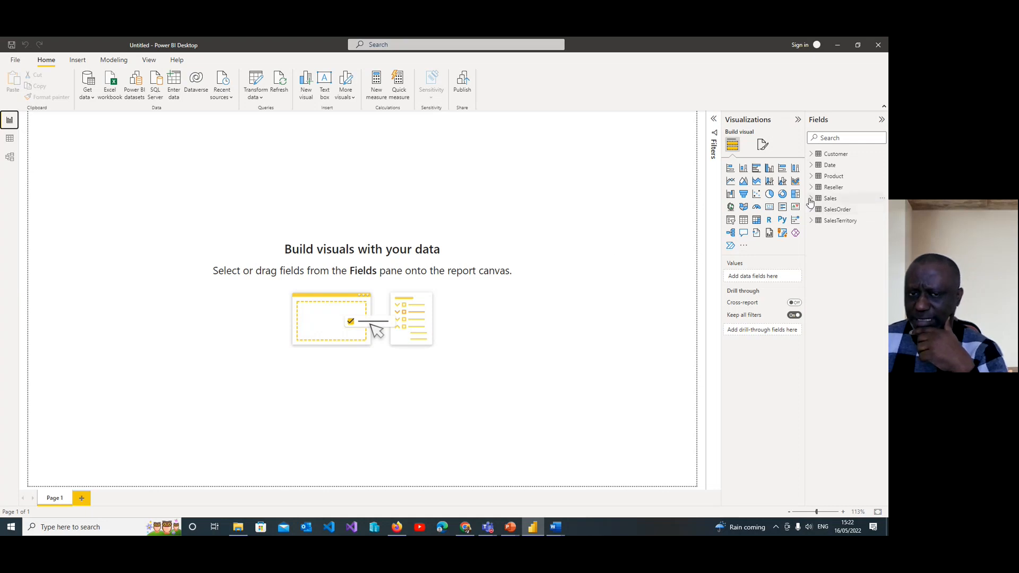
click(306, 88)
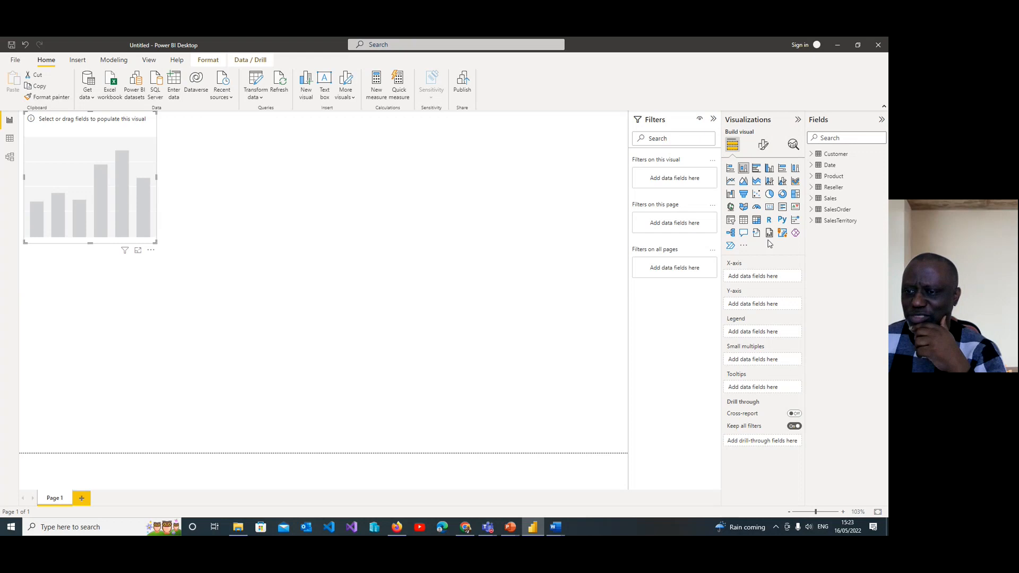
click(769, 208)
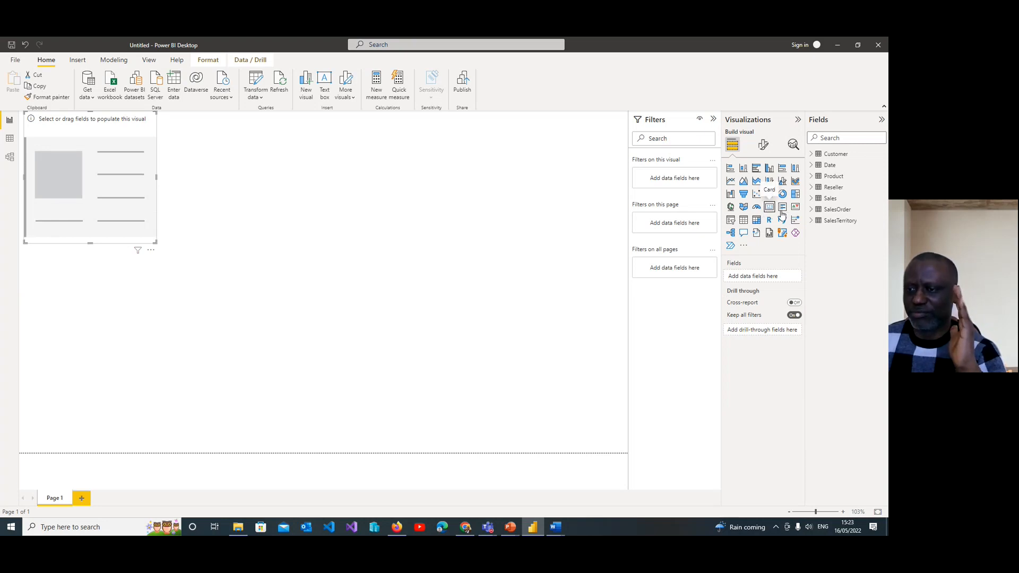
click(812, 199)
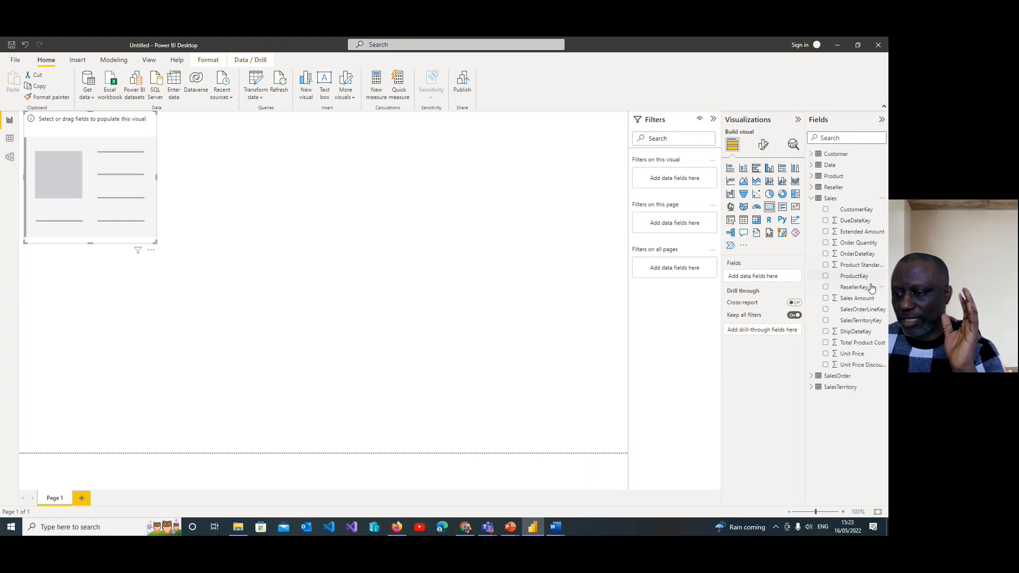
click(826, 299)
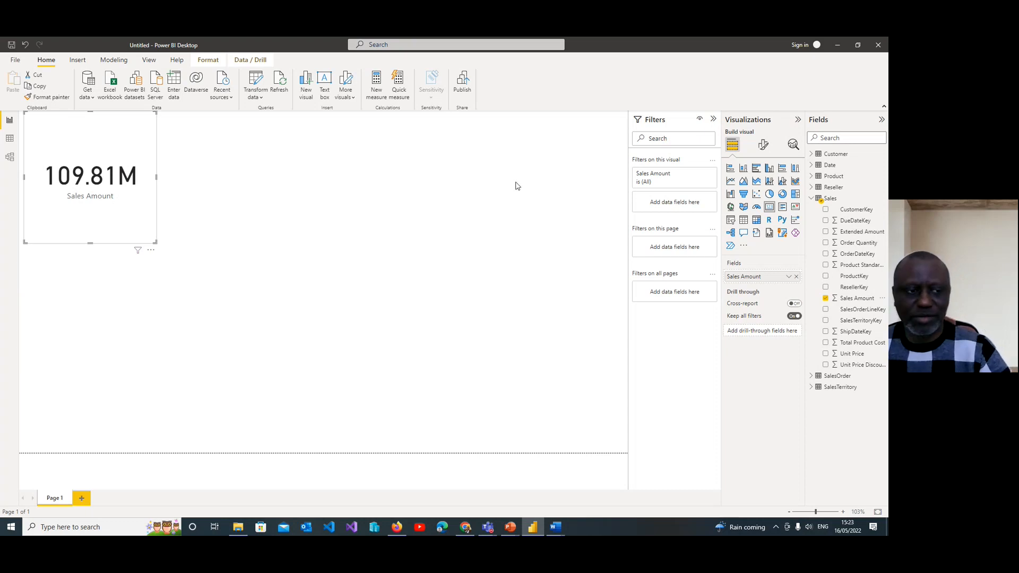
Step: Reduce the height of the Sales Amount card to 120, keeping its width
drag(90, 242, 101, 168)
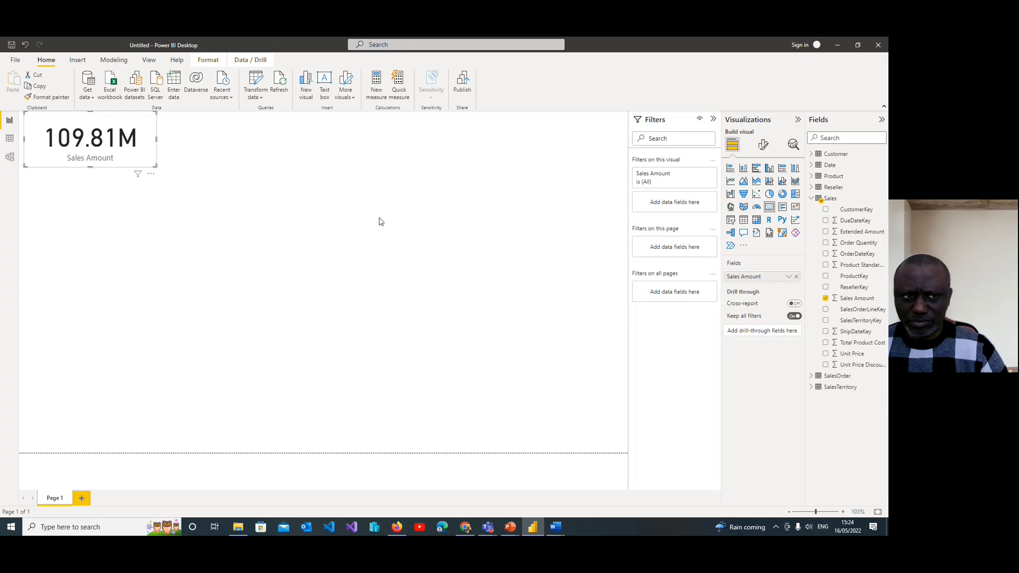
right_click(147, 146)
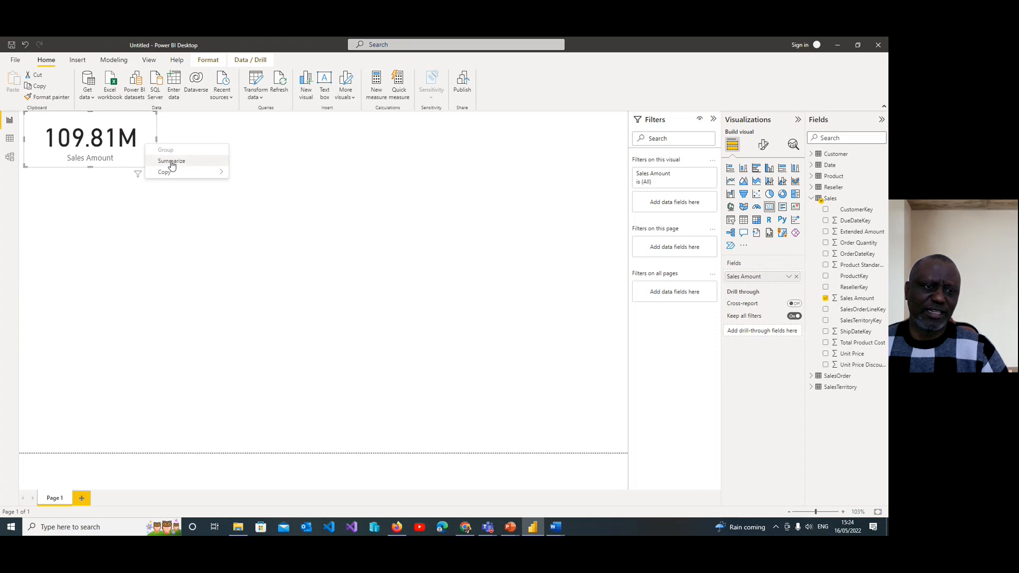
click(333, 258)
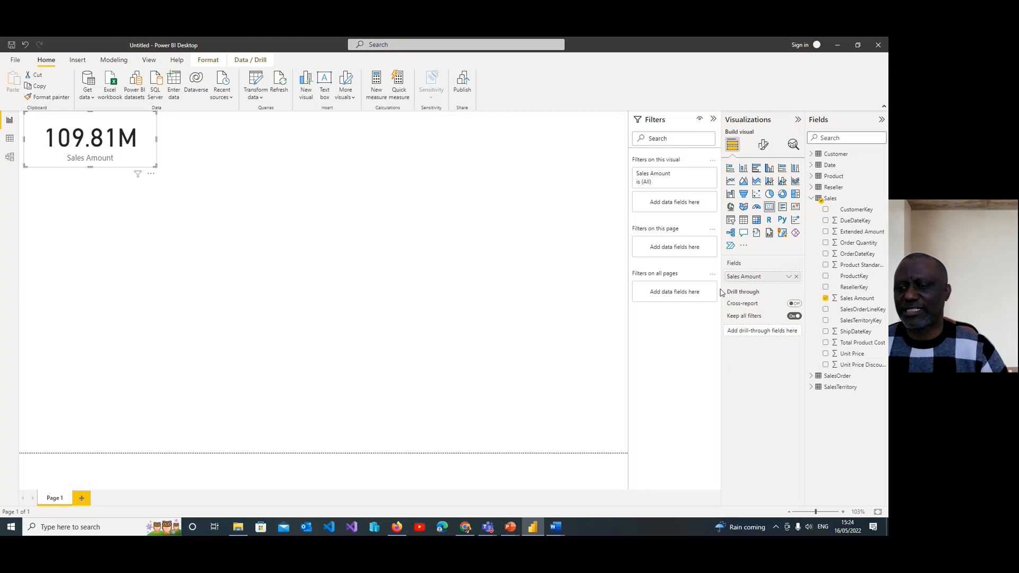
Step: Examine the size, position and advanced options in the Sales Amount card's general formatting properties
click(763, 144)
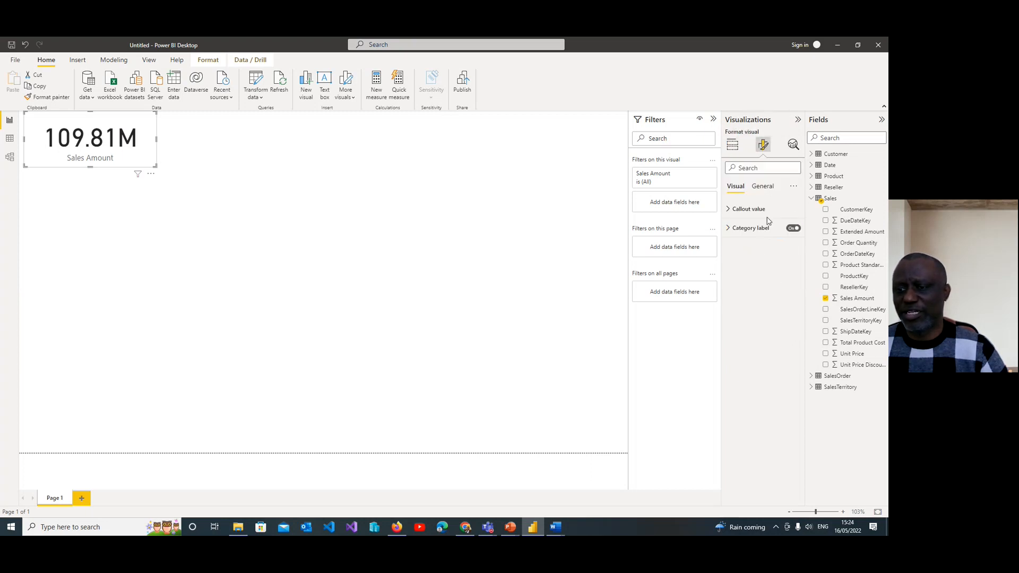
click(769, 190)
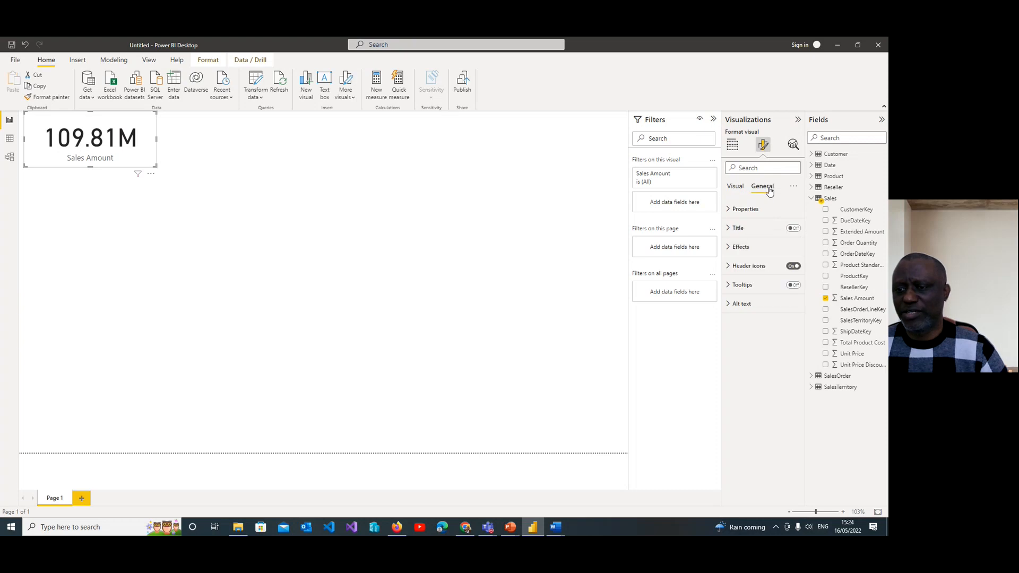
click(729, 211)
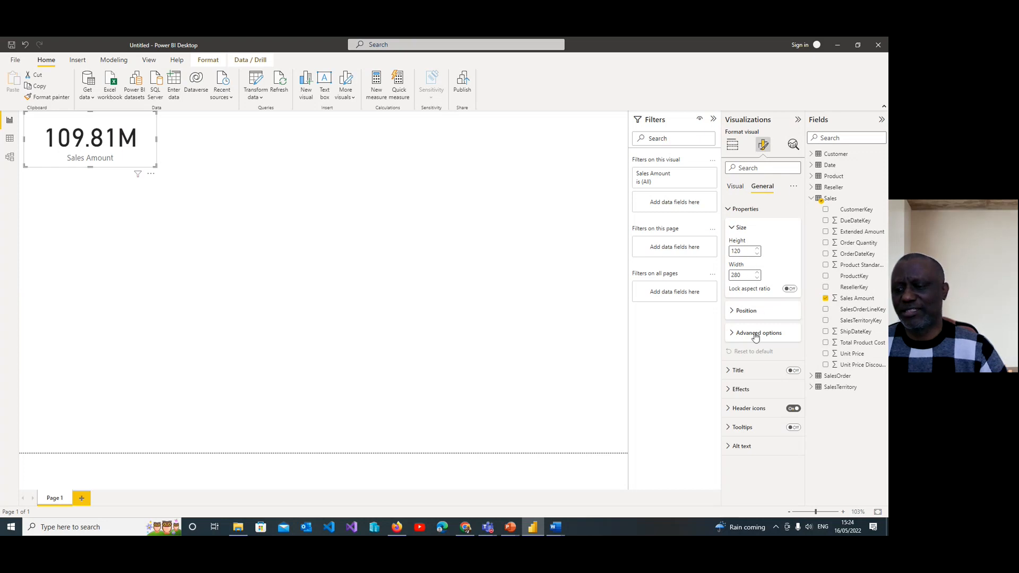
click(733, 314)
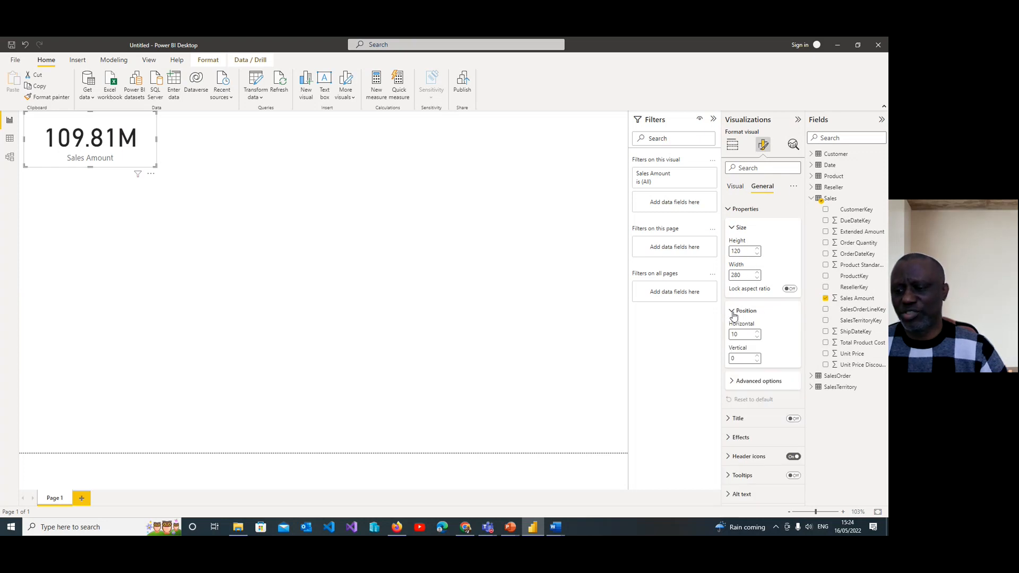
click(733, 313)
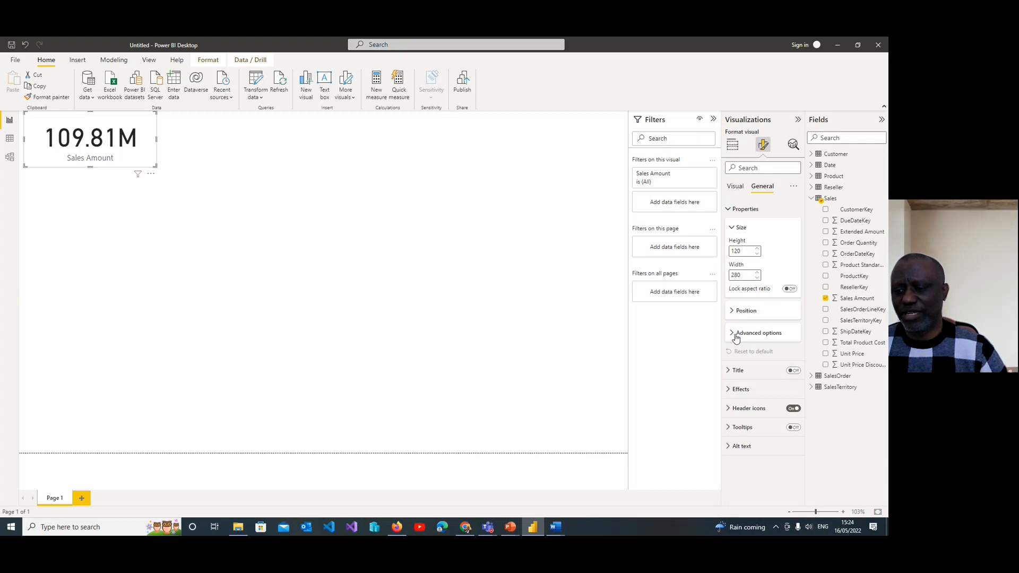
click(736, 335)
click(736, 335)
Step: Try blue as the Sales Amount card's background color and settle on the purple theme color
click(729, 389)
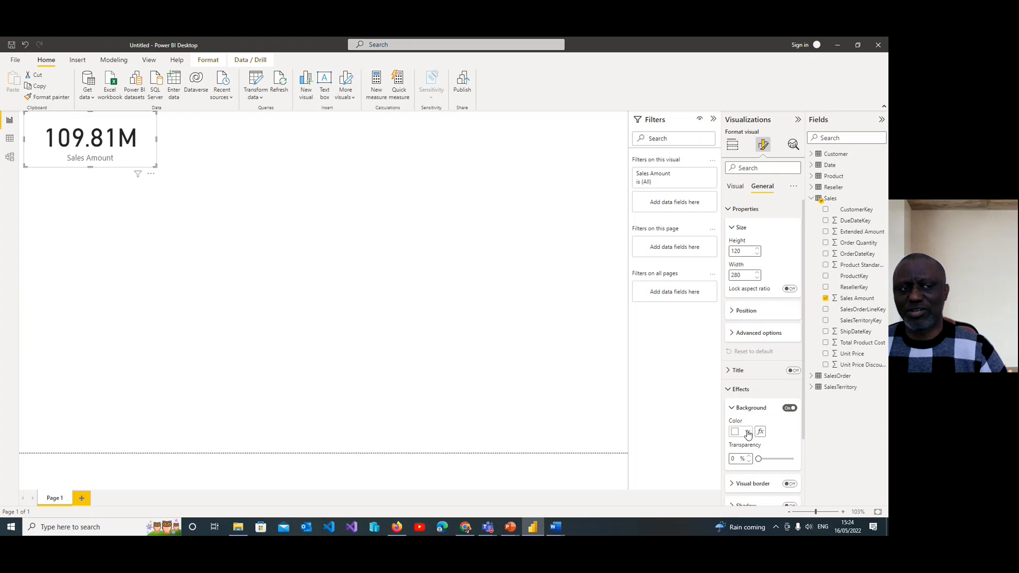
click(748, 432)
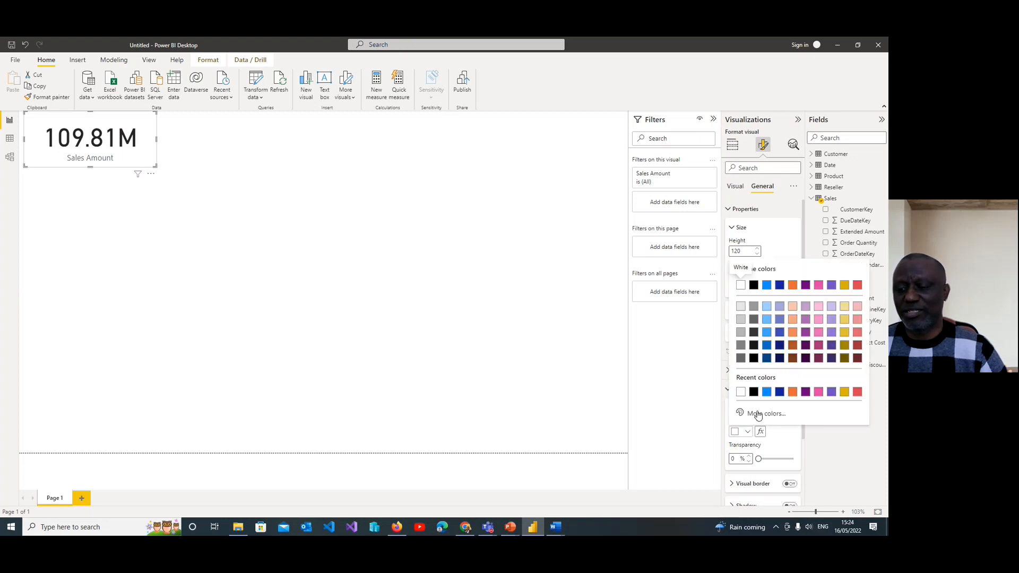
click(766, 393)
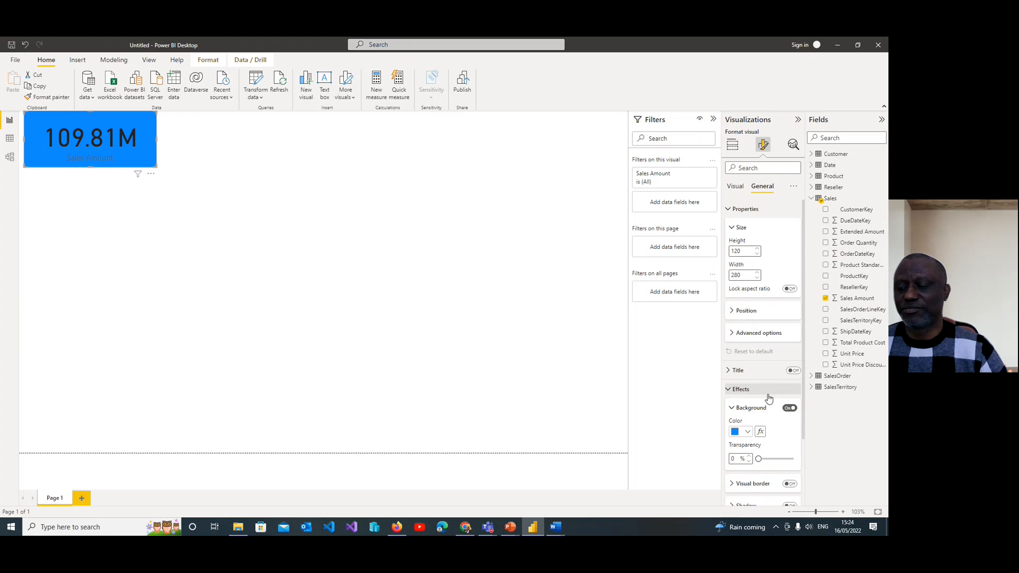
click(748, 431)
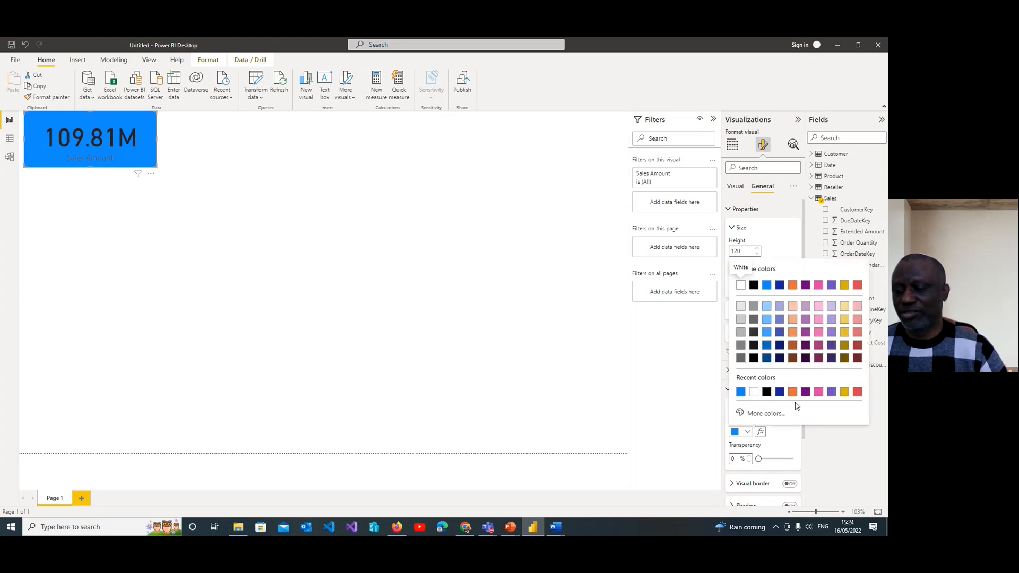
click(806, 286)
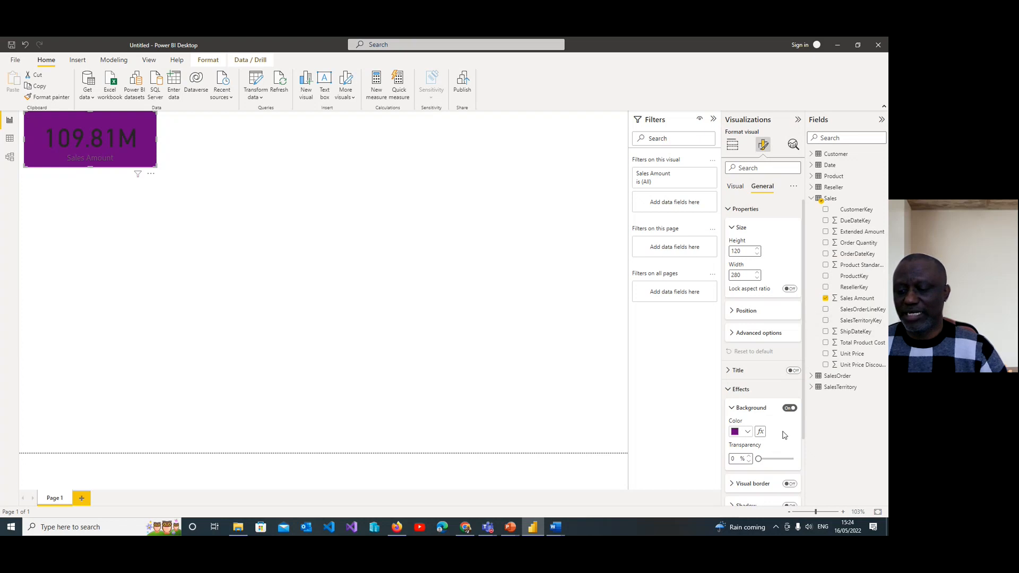
Step: Try white as the Sales Amount card's background color and settle on a light gray
scroll(784, 431, down, 3)
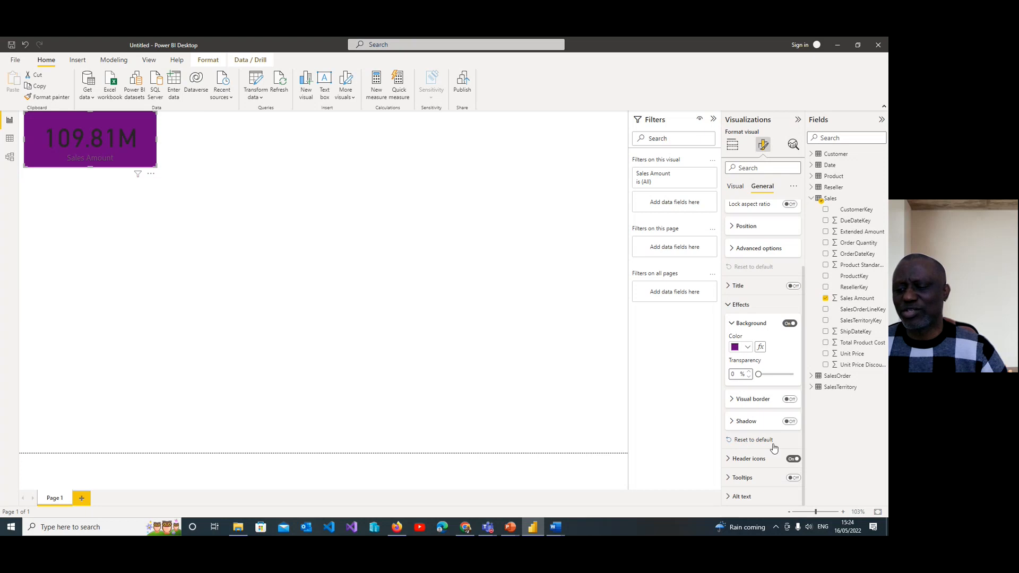
click(748, 348)
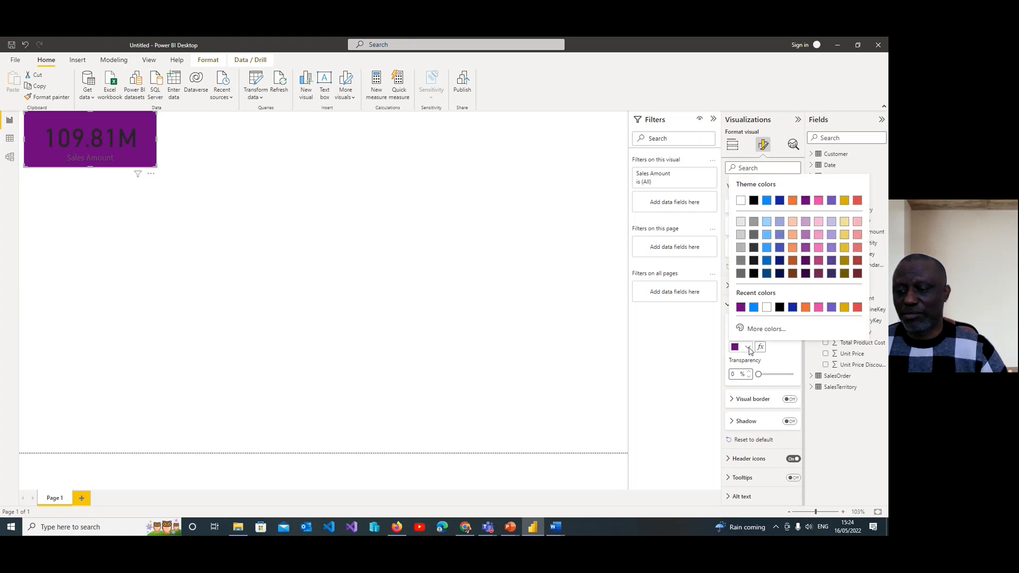
click(741, 201)
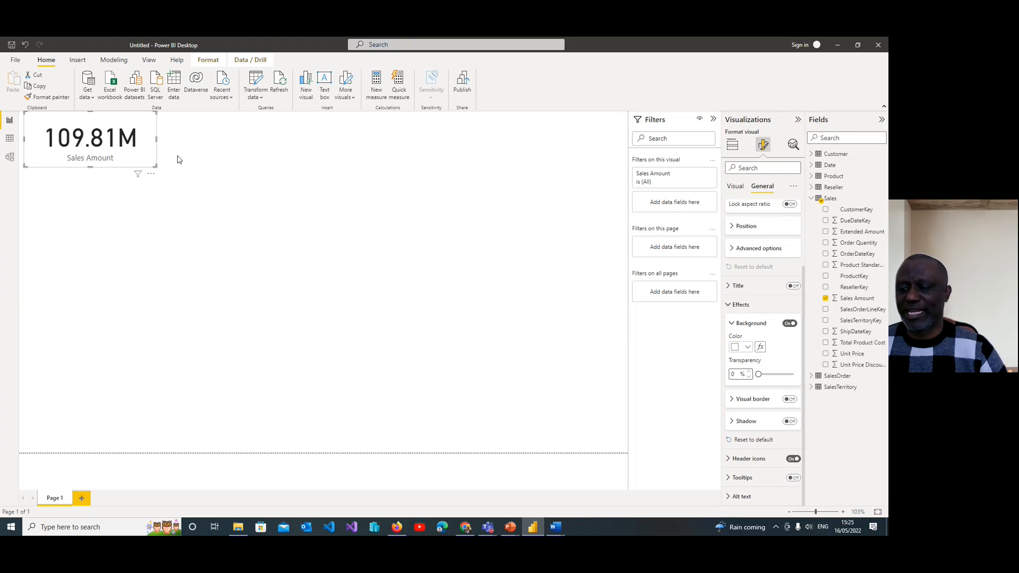
click(748, 348)
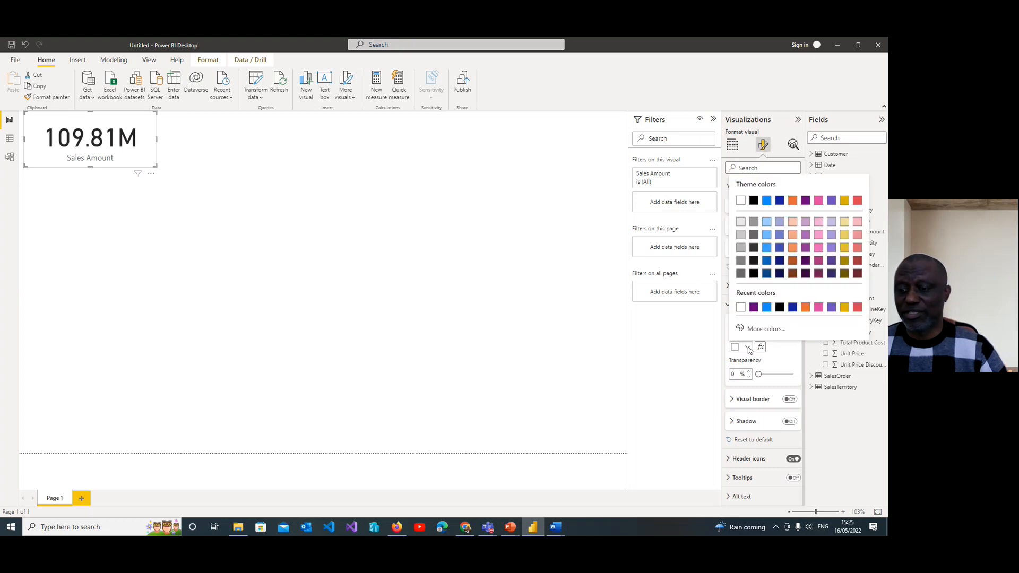
click(742, 223)
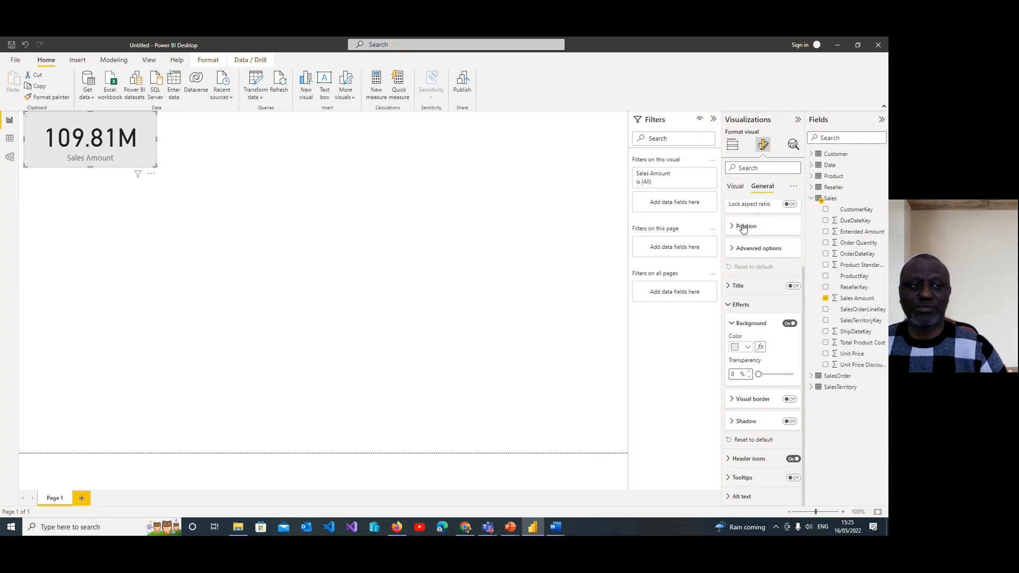
click(225, 181)
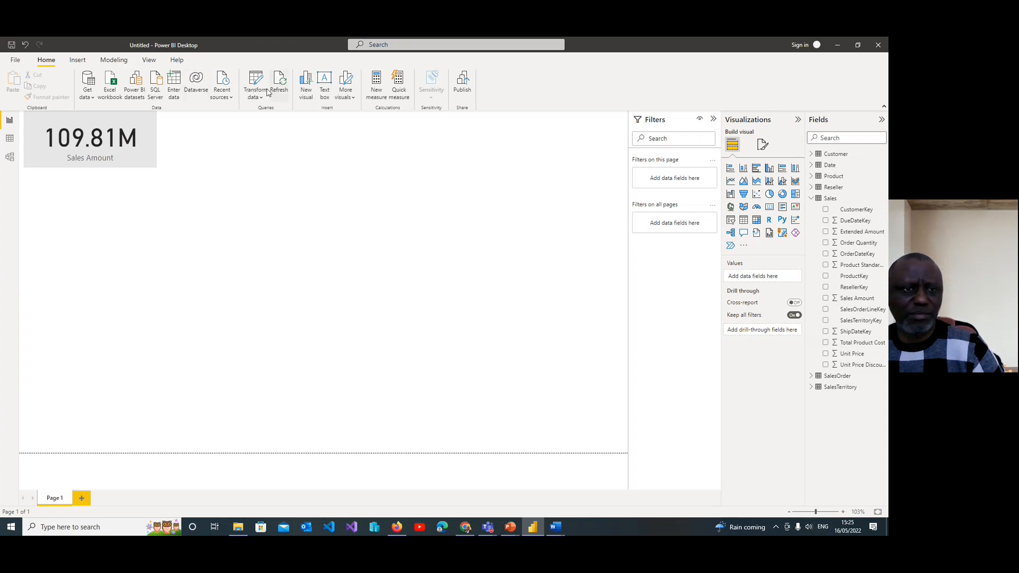
Step: Add a second card visual to the report page that shows Standard Cost from the Product table
click(307, 85)
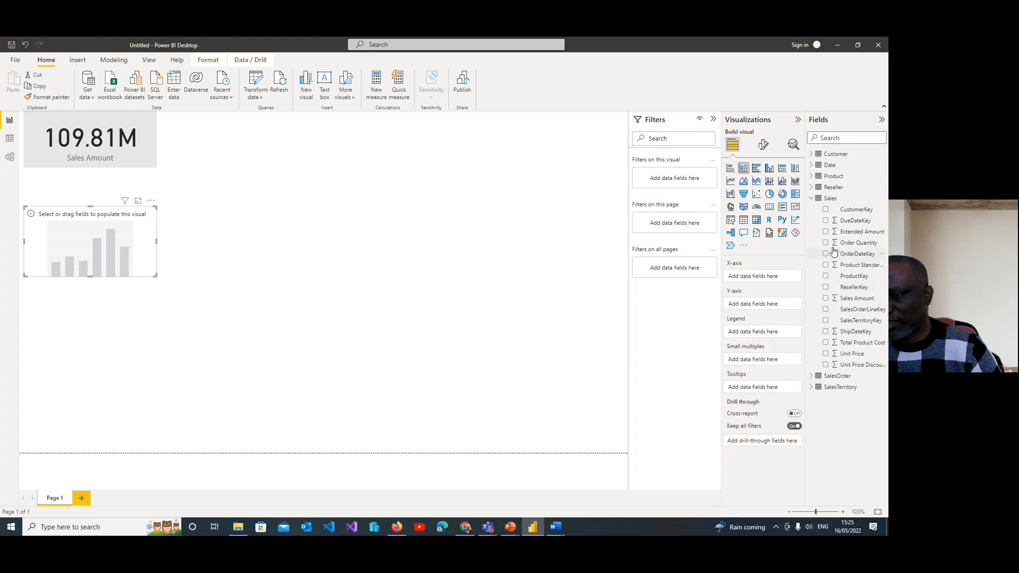
click(813, 178)
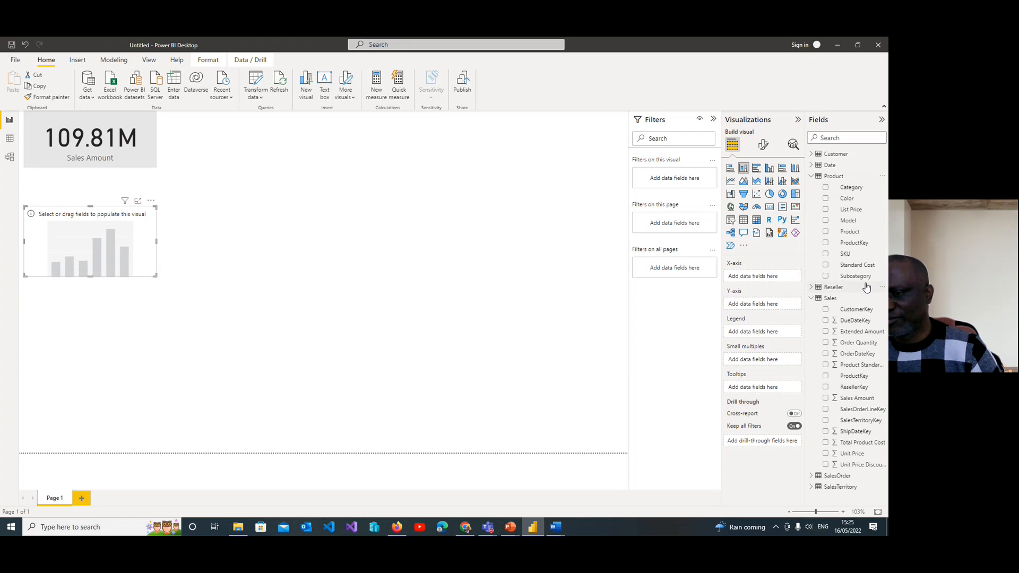
click(827, 265)
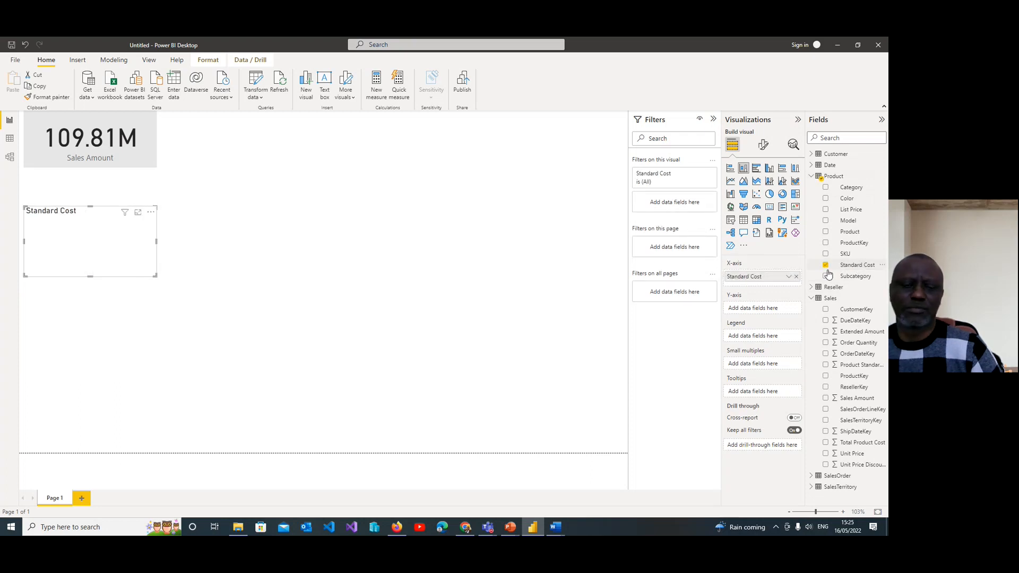
click(770, 208)
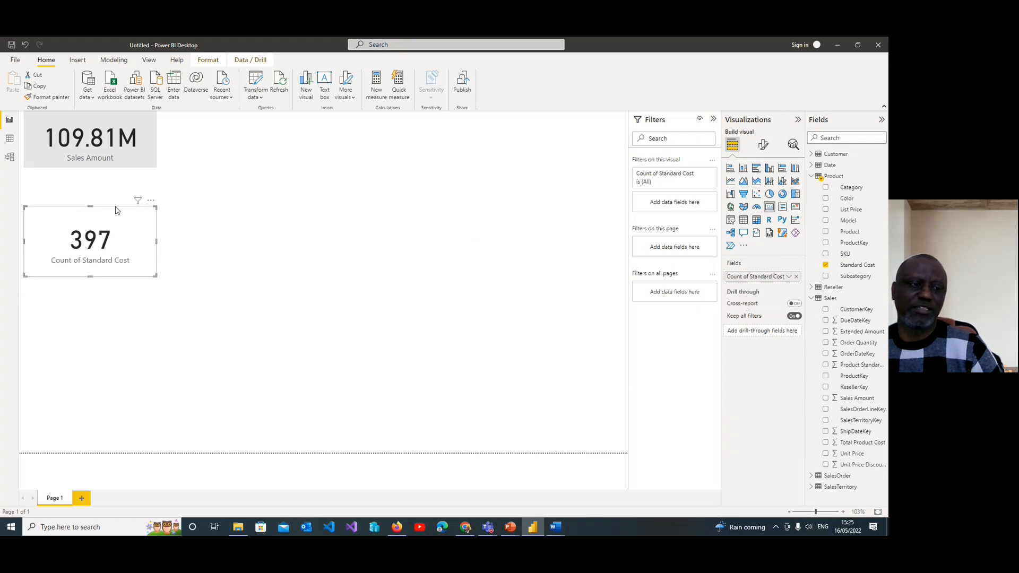
Step: Arrange the Standard Cost card directly beside the Sales Amount card at the same height, and narrow both cards
drag(102, 212, 236, 124)
drag(223, 182, 223, 167)
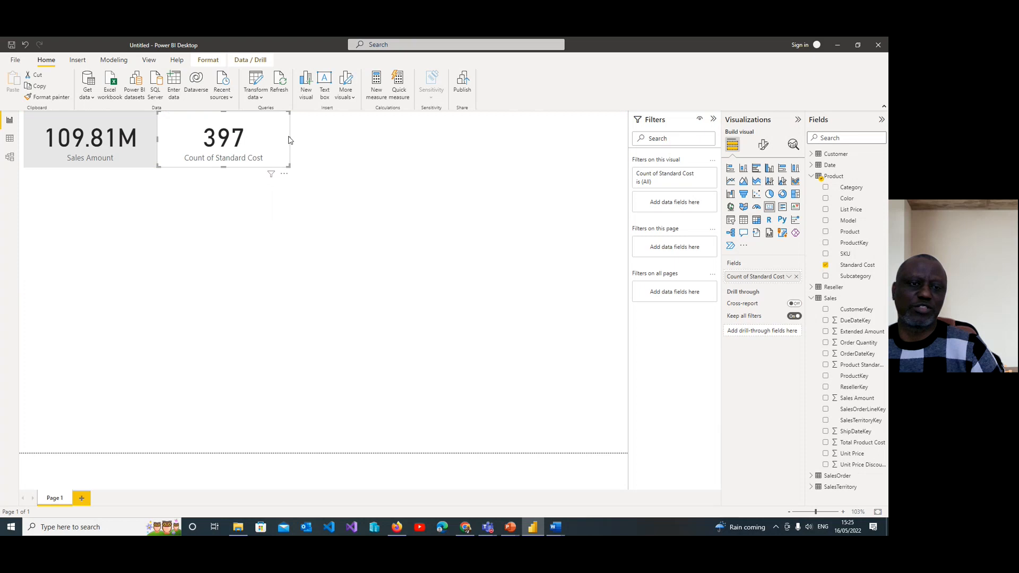
click(154, 139)
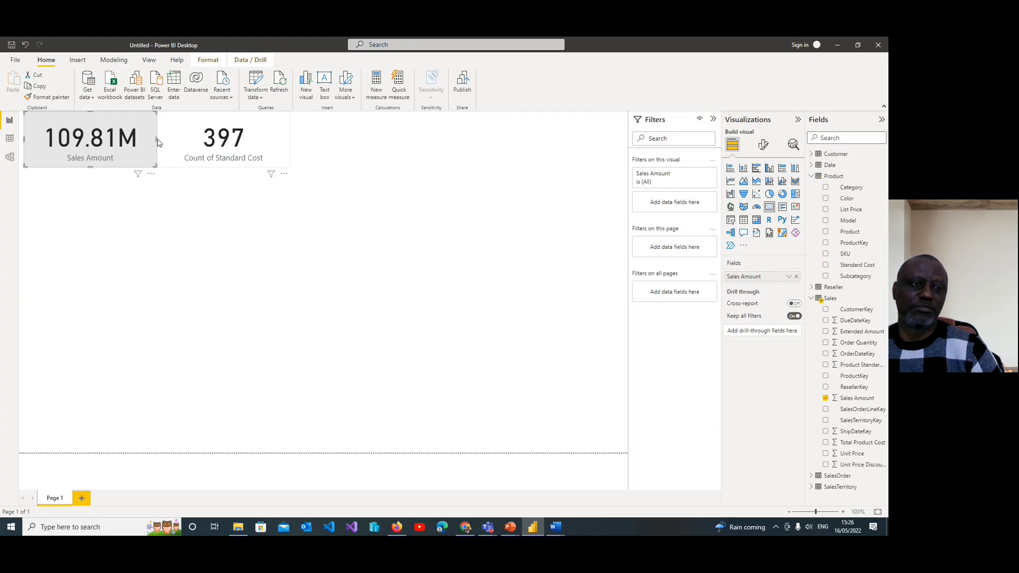
drag(155, 140, 124, 141)
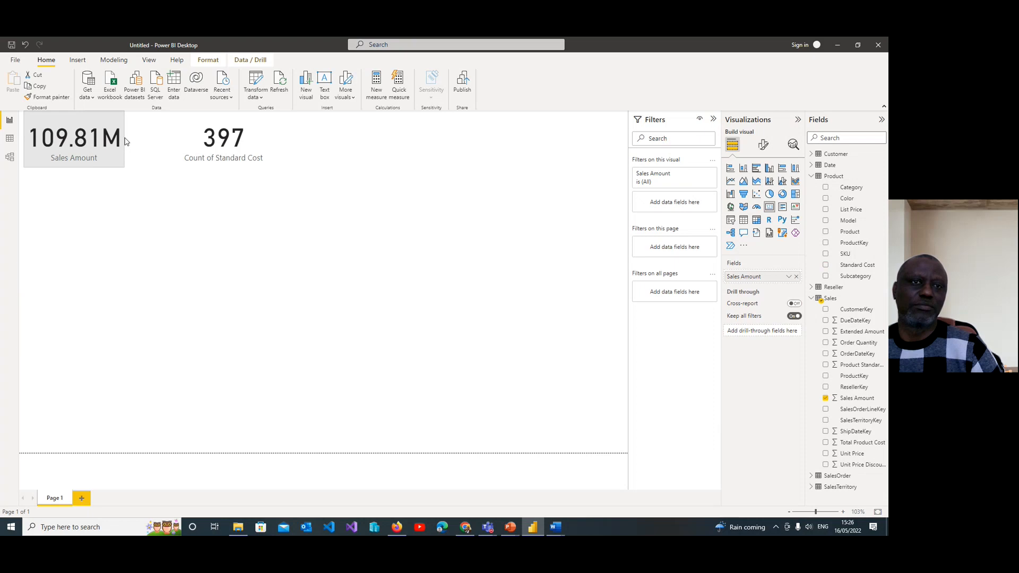
click(244, 162)
drag(245, 155, 215, 140)
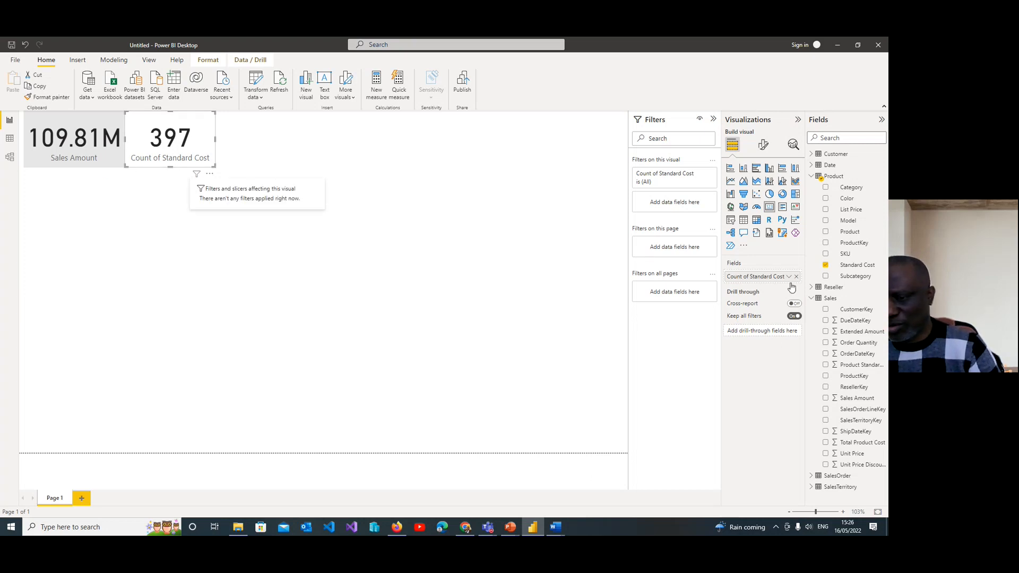
Step: Summarize Standard Cost as a sum and widen its card enough to fit the full value
click(789, 277)
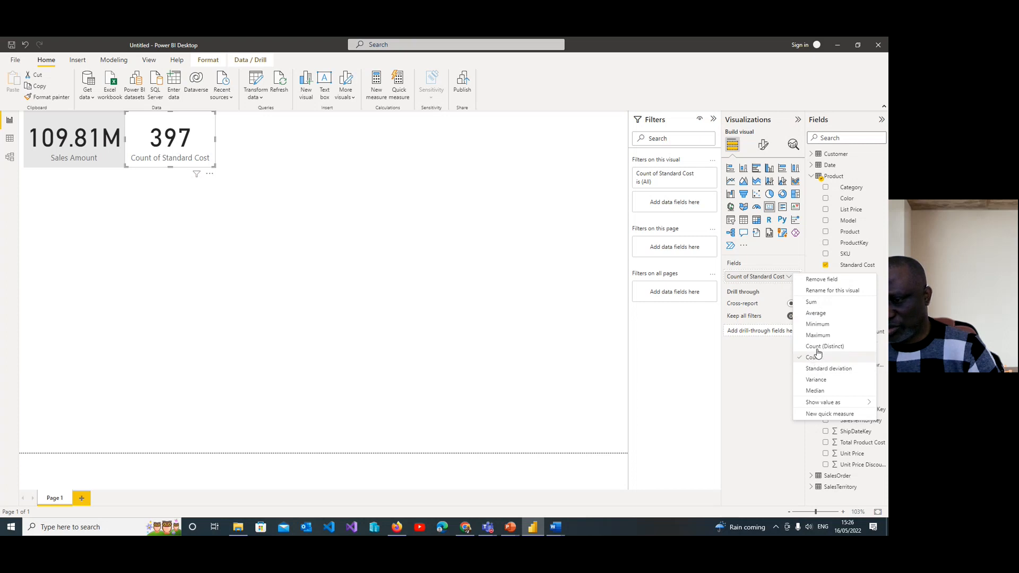
click(812, 302)
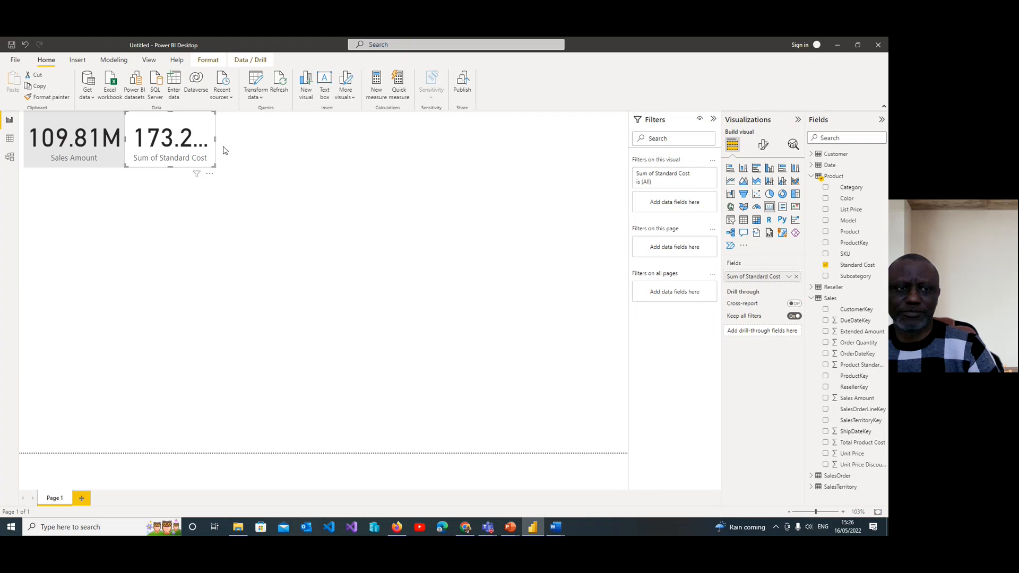
drag(215, 139, 234, 141)
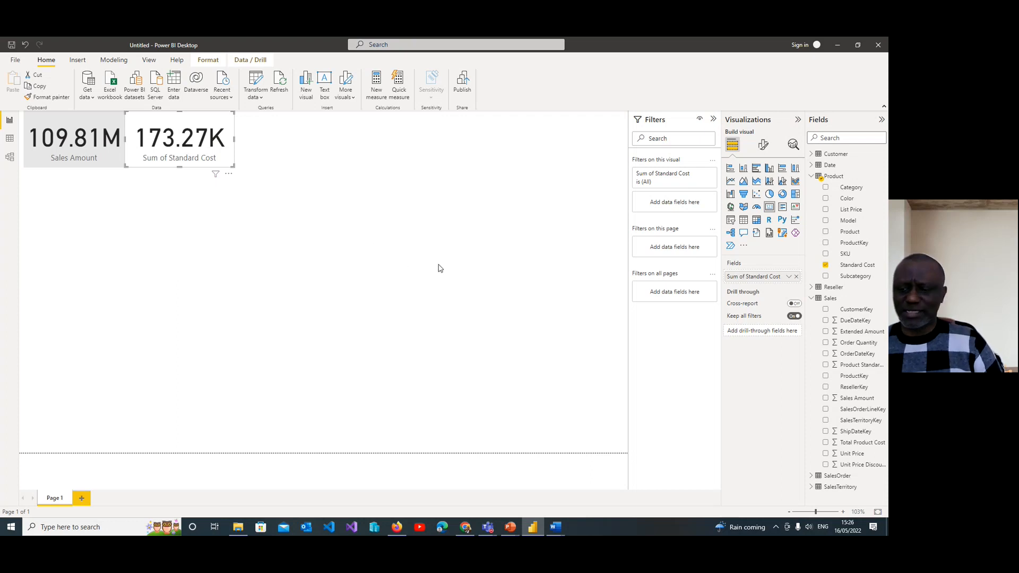
Step: Try several custom green shades for the Sales Amount card's background and settle on light green #AED486
click(95, 170)
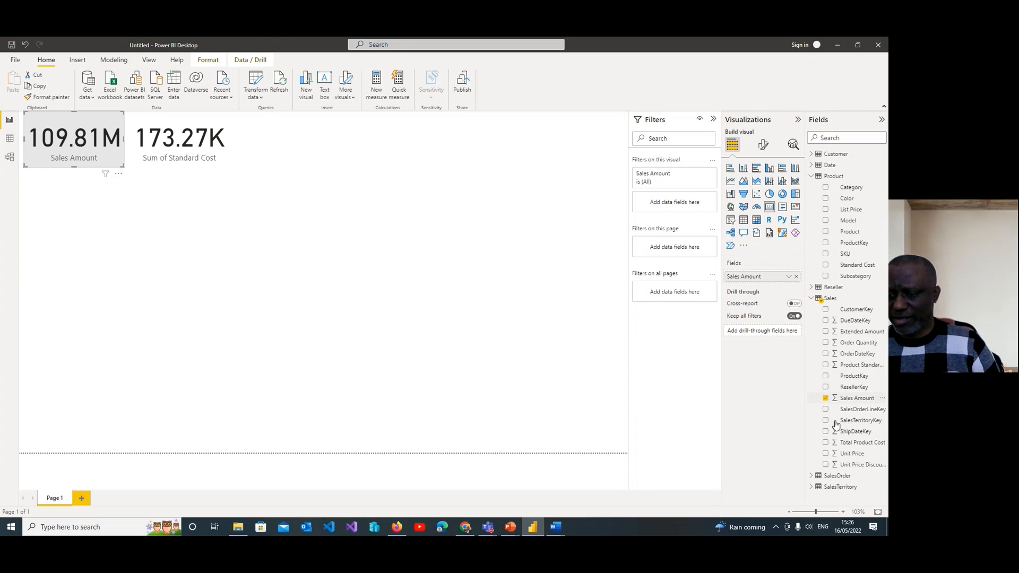
click(789, 277)
click(755, 408)
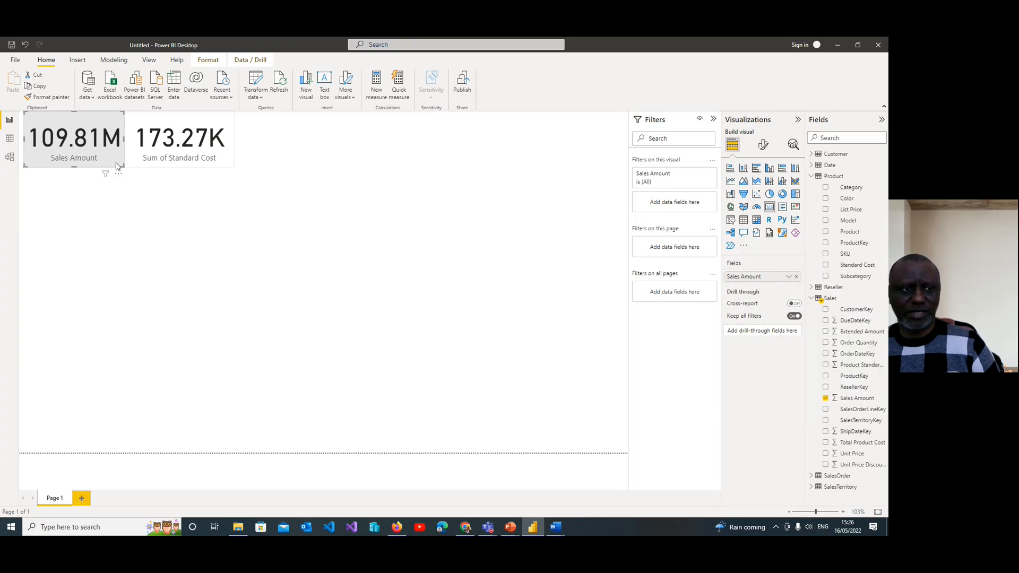
click(763, 145)
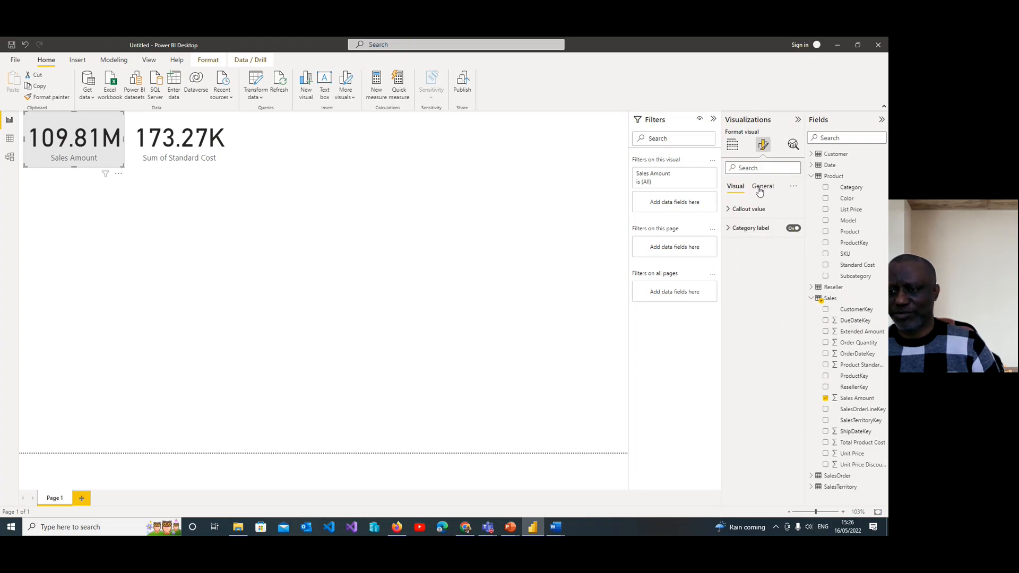
click(762, 186)
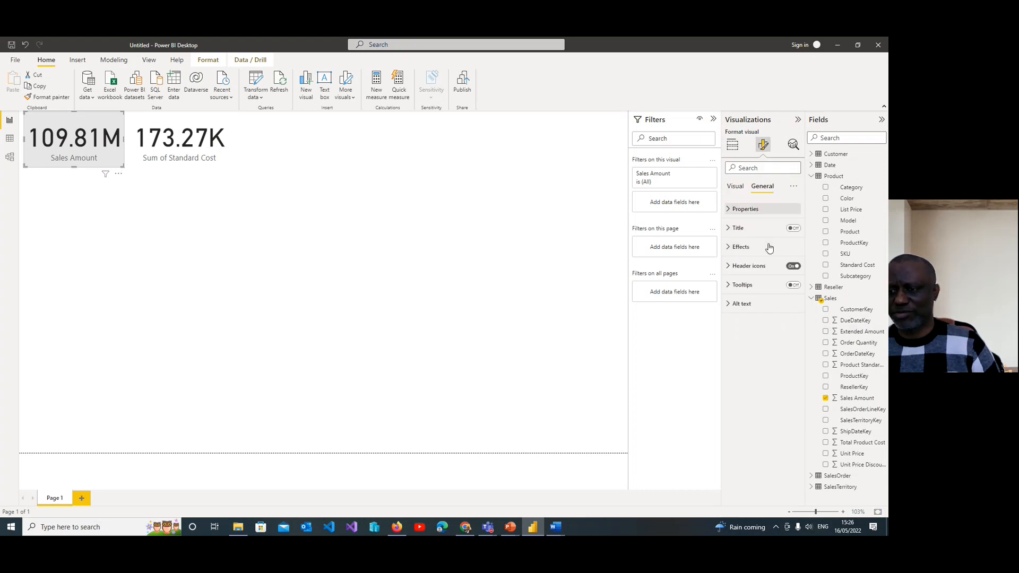
click(732, 248)
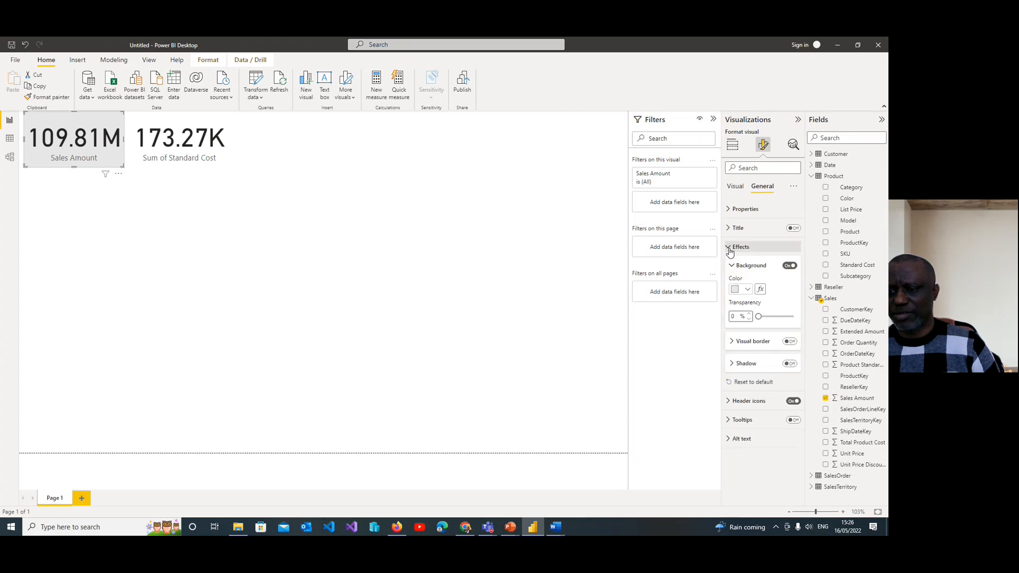
click(748, 289)
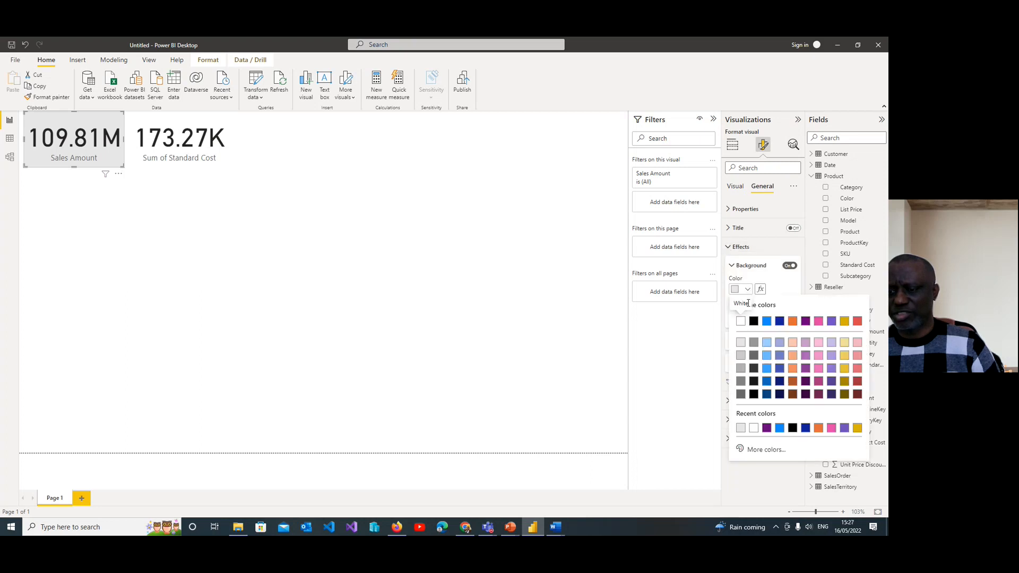
click(756, 450)
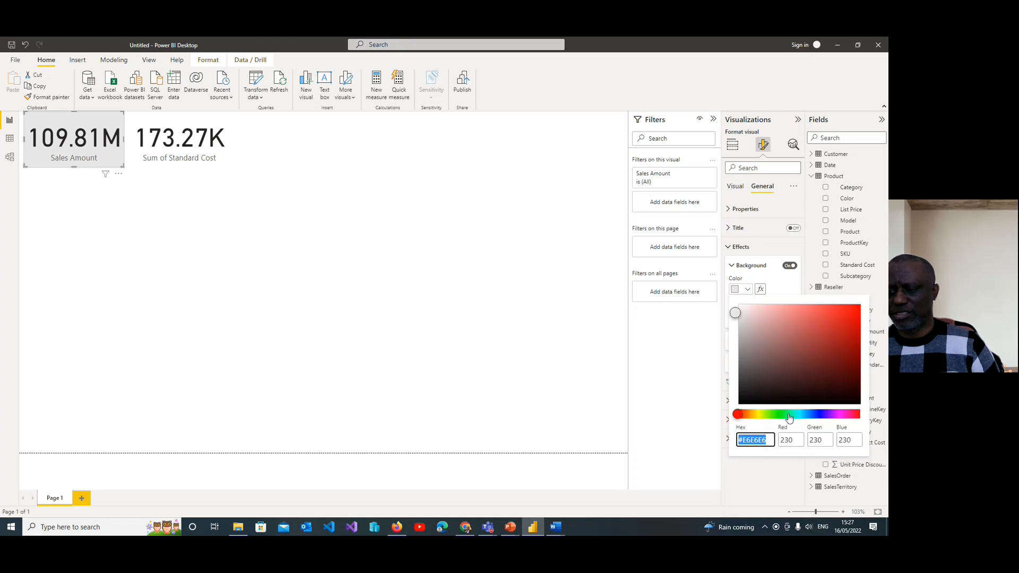
click(789, 414)
click(801, 333)
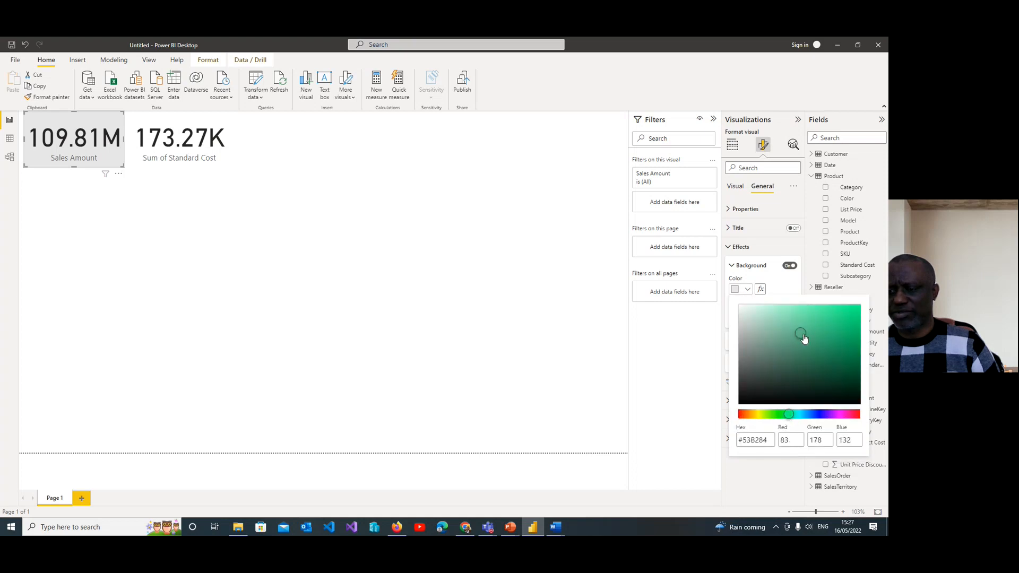
click(792, 365)
drag(786, 369, 776, 335)
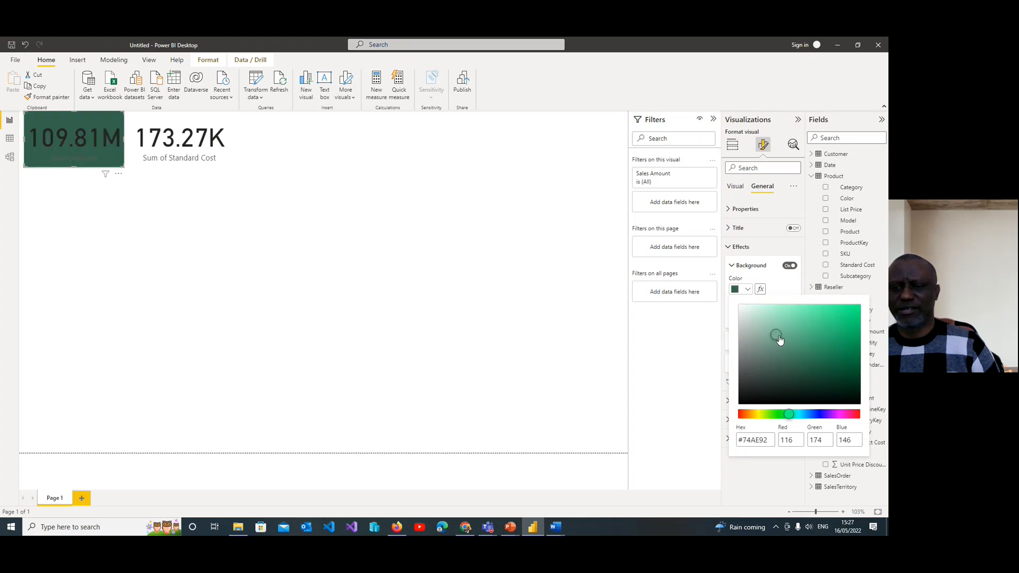
click(783, 414)
click(777, 320)
click(796, 354)
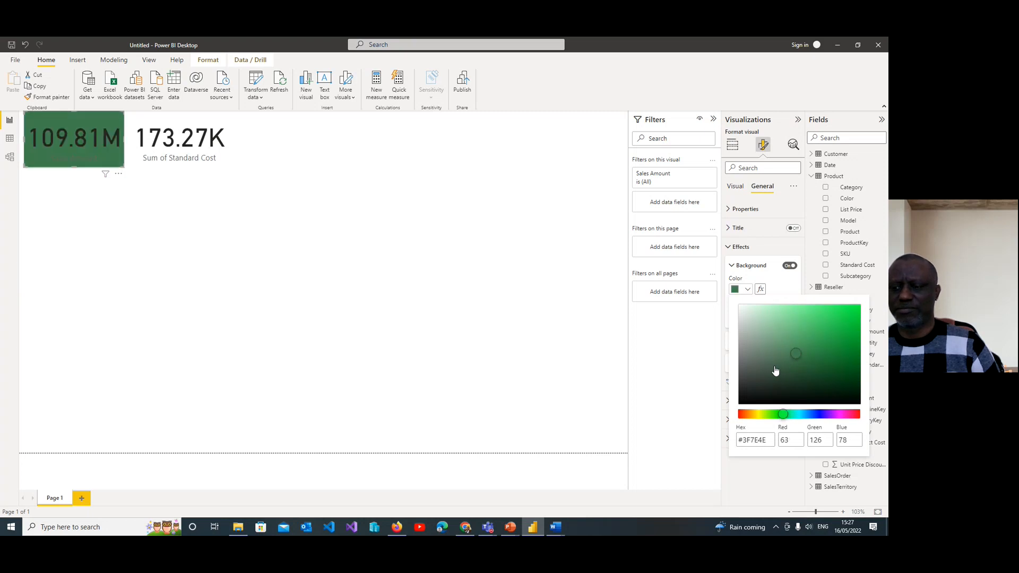
click(777, 414)
click(782, 344)
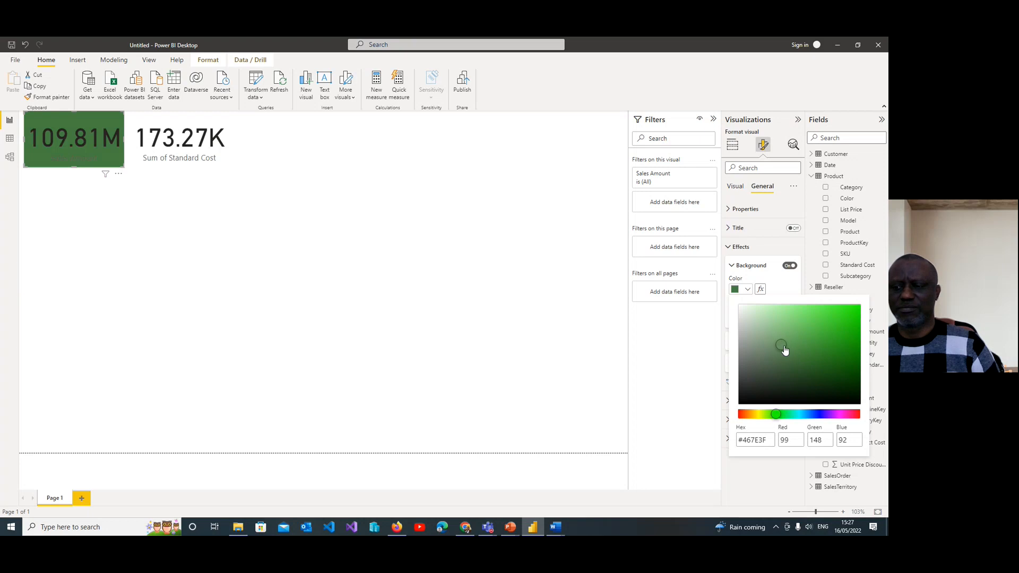
click(768, 414)
click(780, 319)
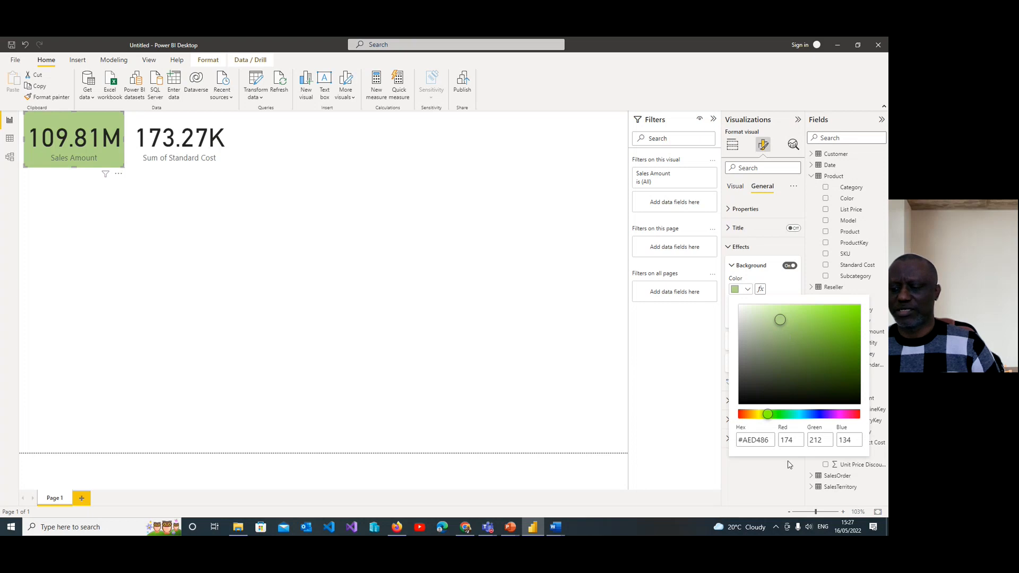
click(770, 464)
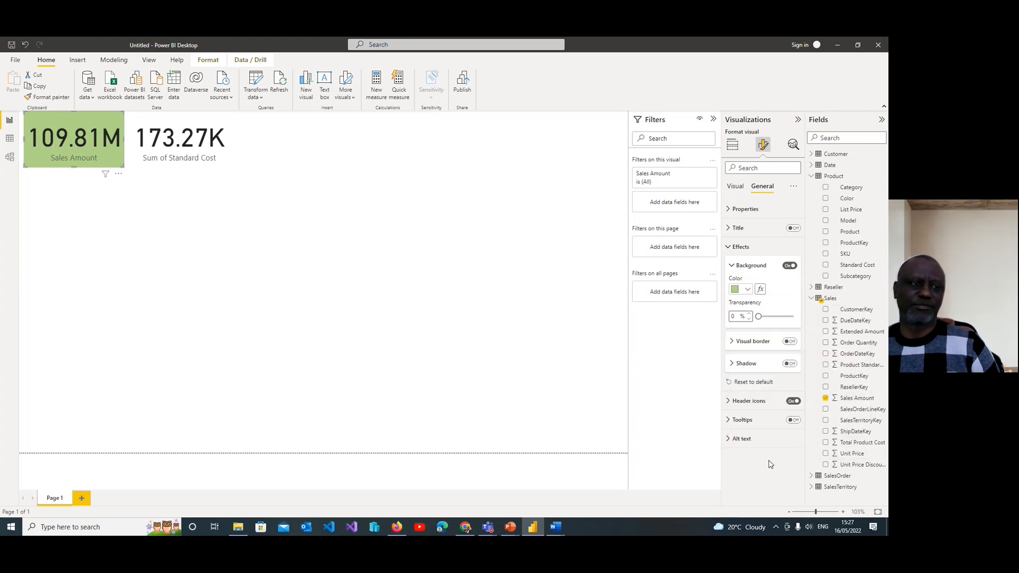
Step: Set the Standard Cost card's background to the red theme color #D64550
click(203, 169)
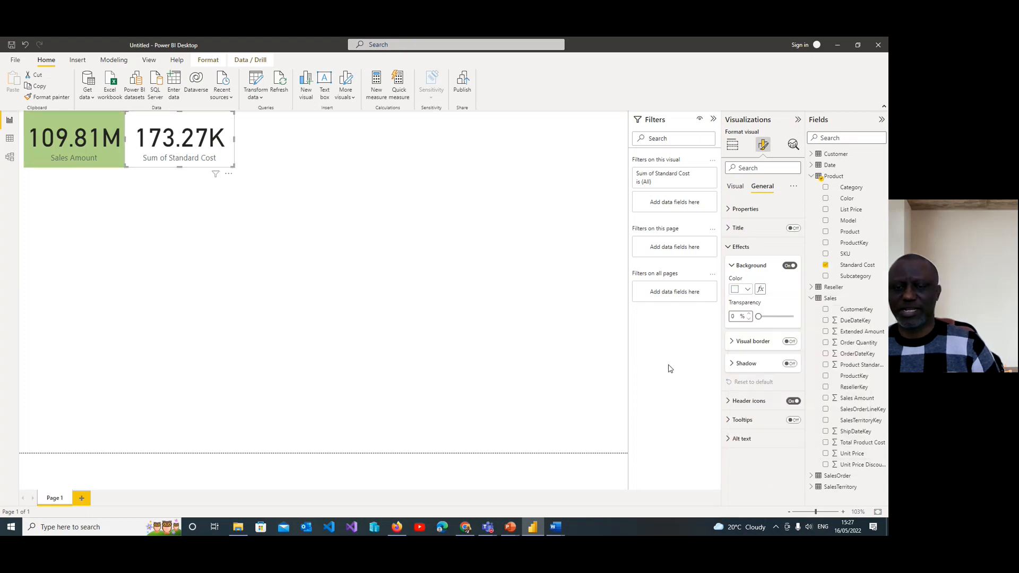
click(747, 289)
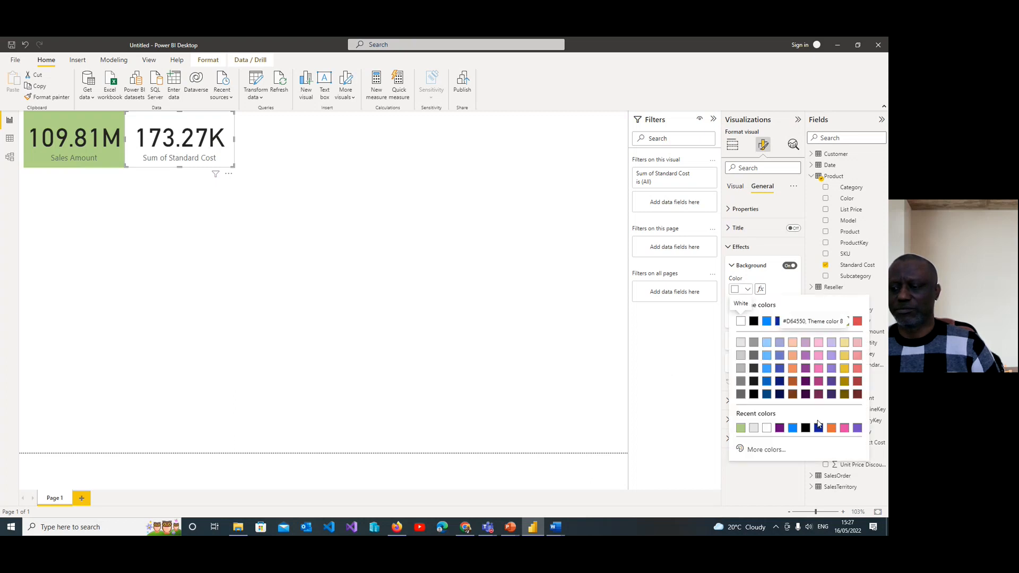
click(857, 322)
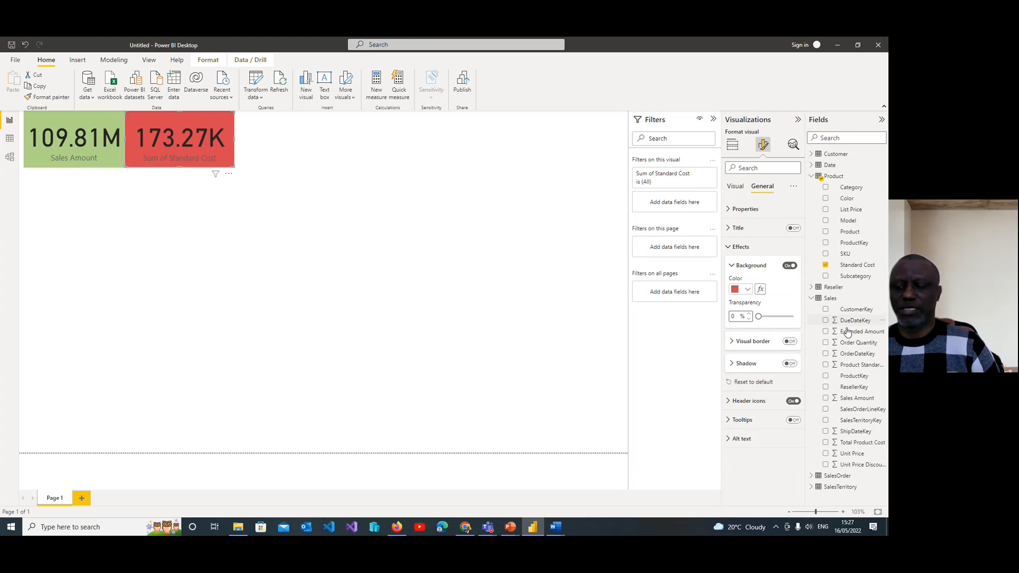
click(263, 207)
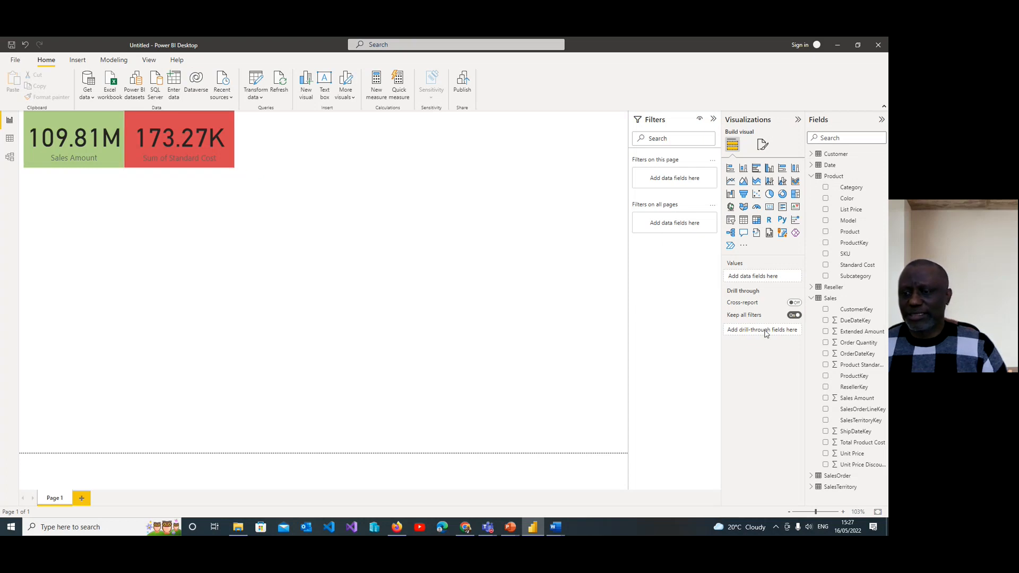
click(763, 145)
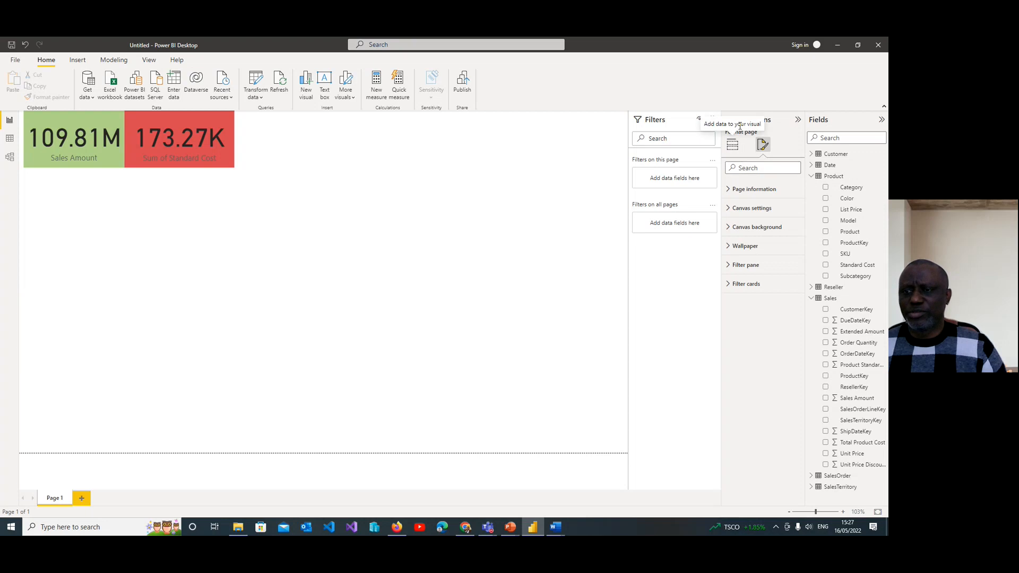
click(797, 120)
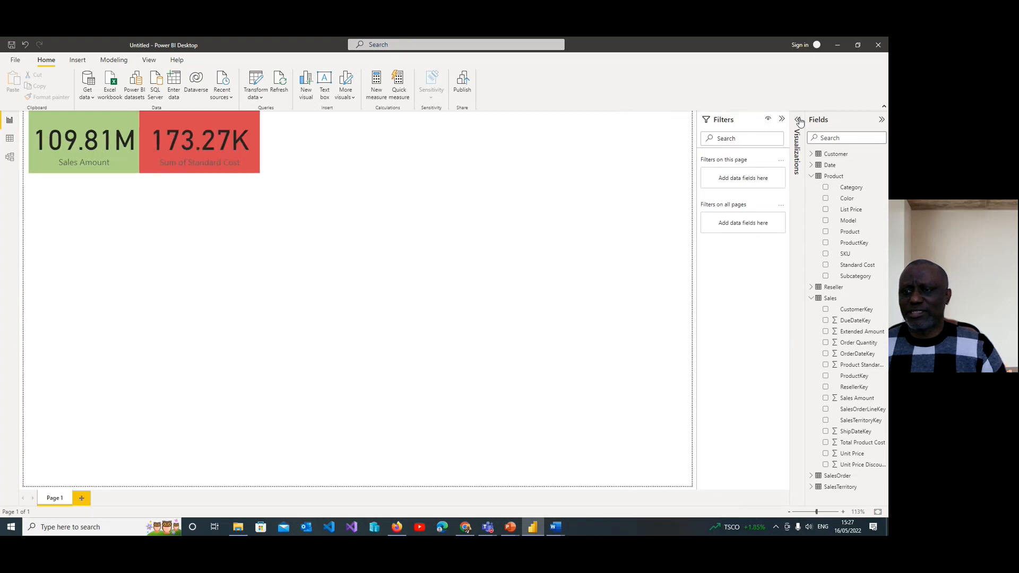
click(798, 121)
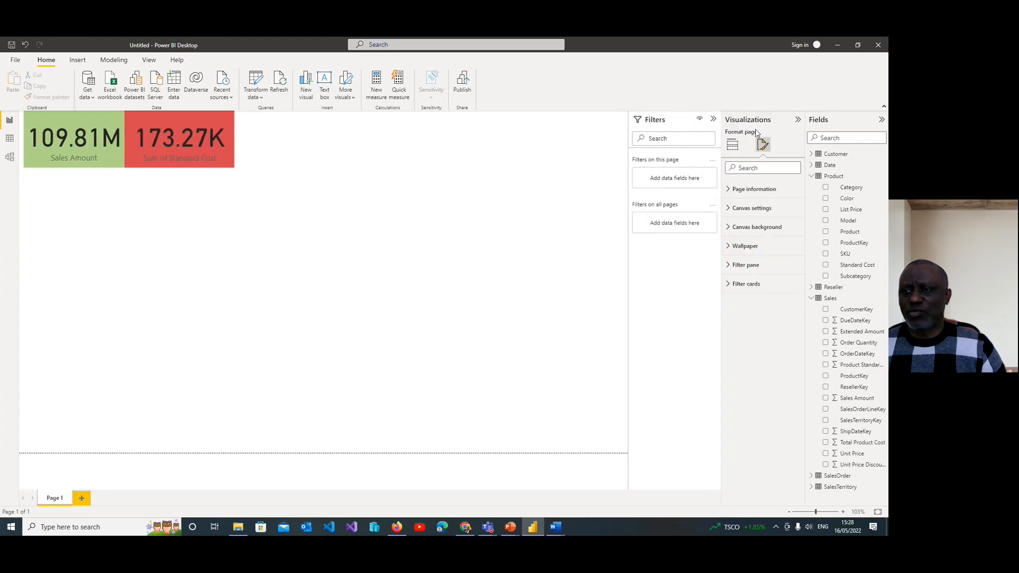
click(732, 144)
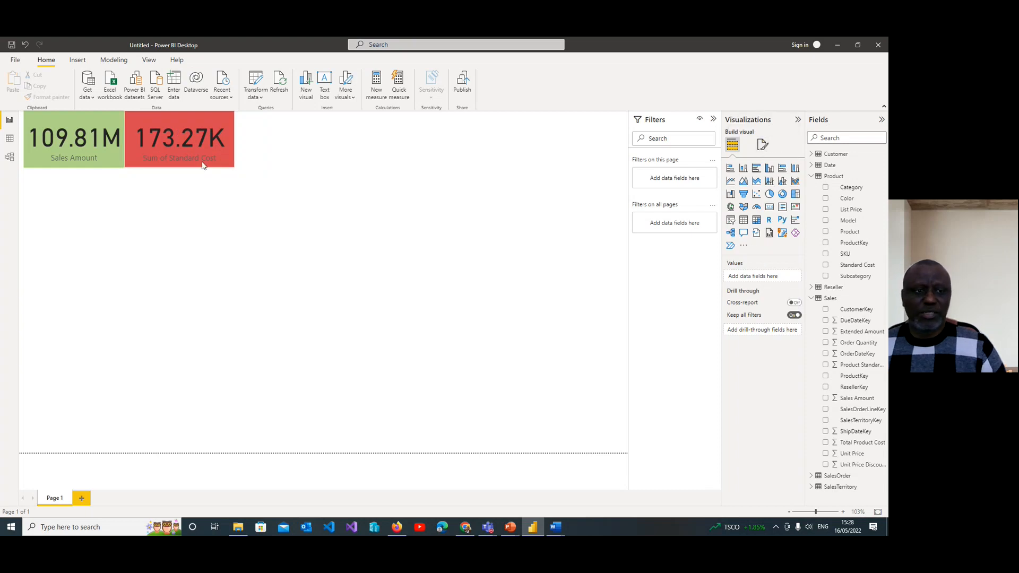
Step: Change the Standard Cost card's background to the light gray from the recent colors
click(207, 168)
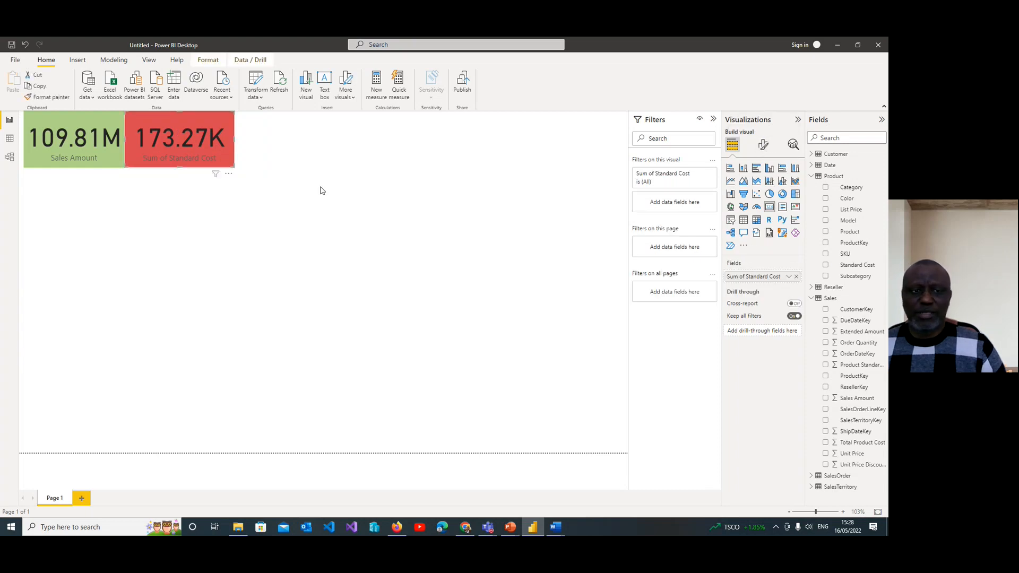
click(765, 147)
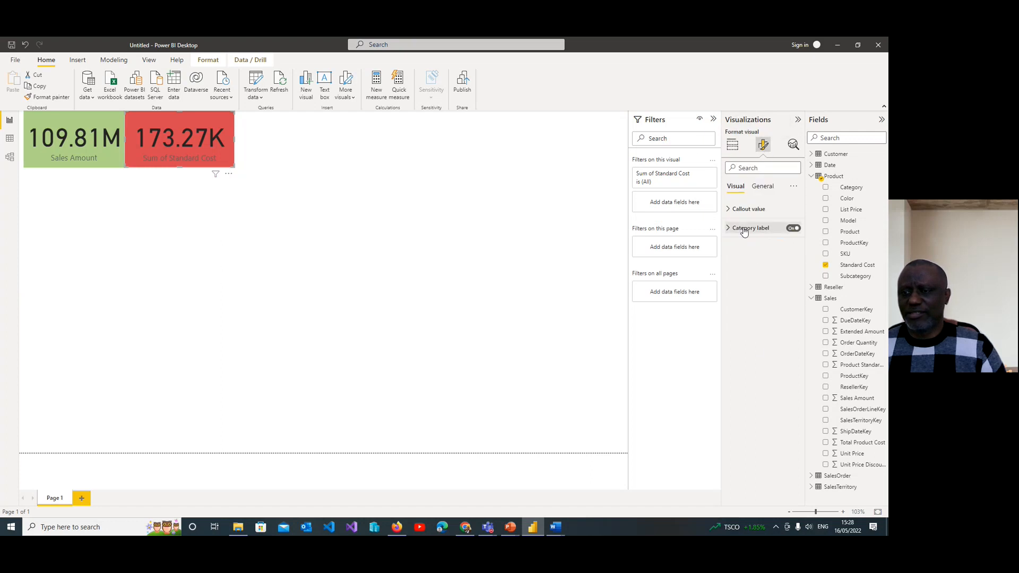
click(763, 187)
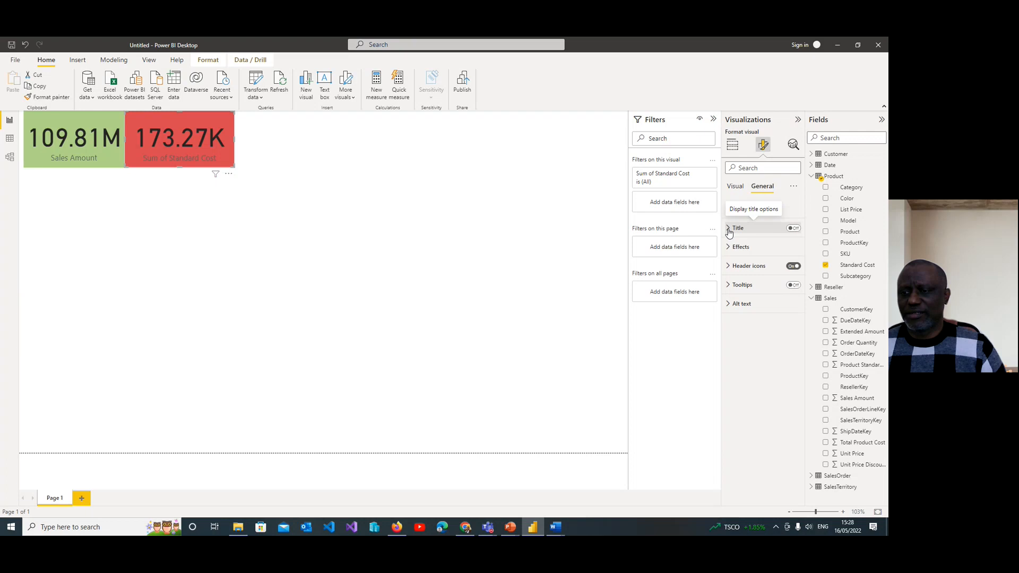
click(736, 247)
click(737, 265)
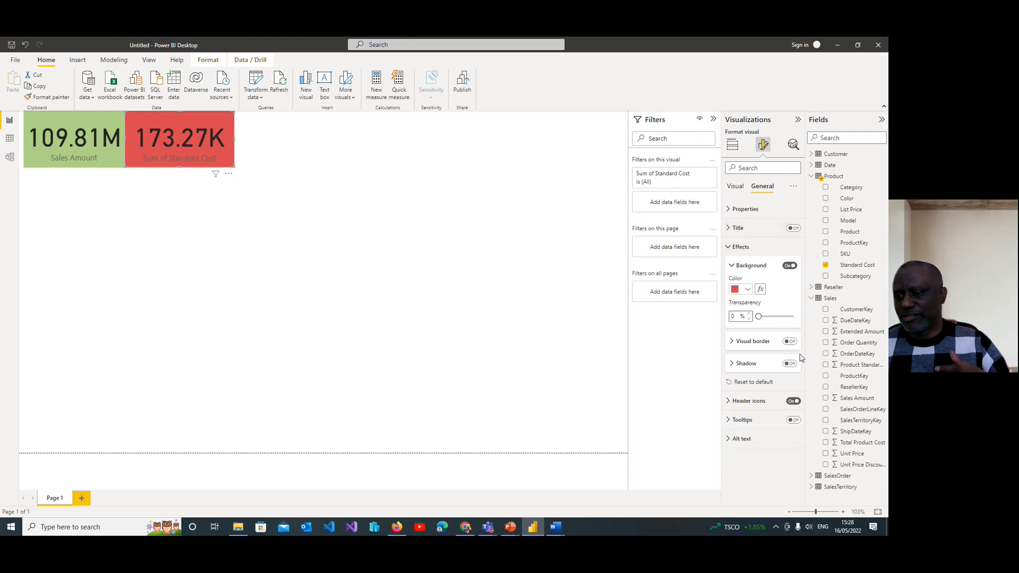
click(748, 290)
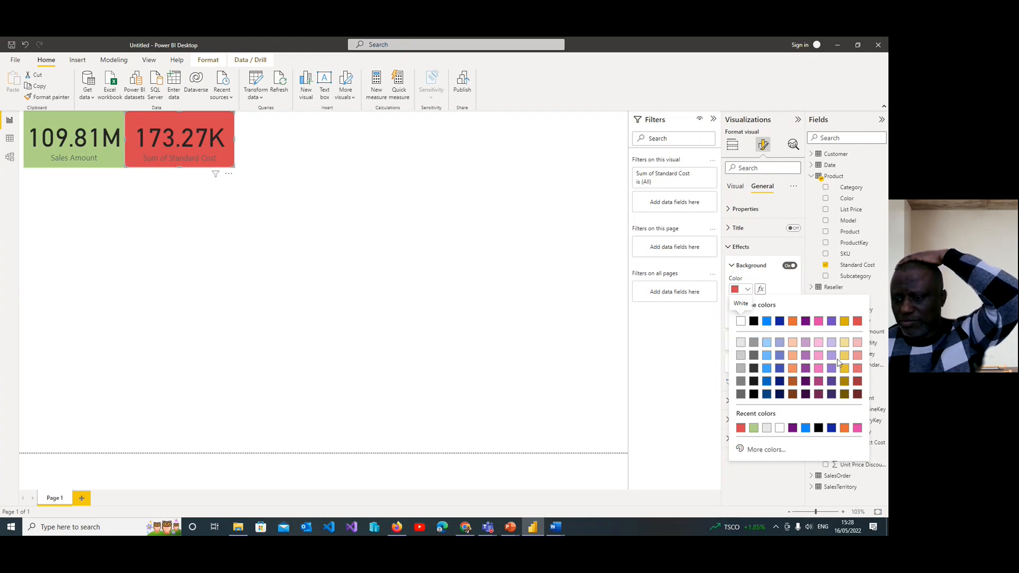
click(767, 429)
click(387, 205)
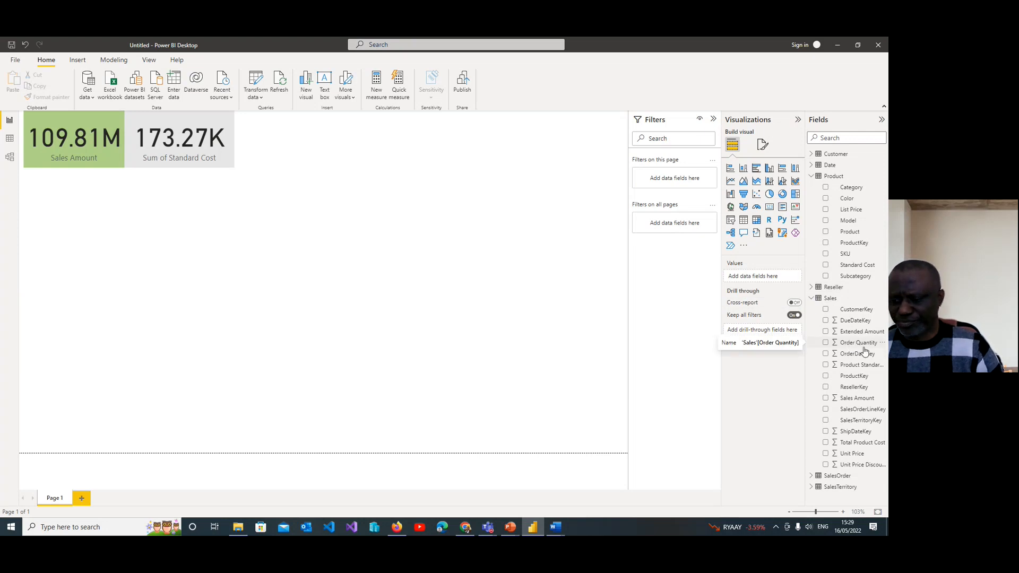
Step: Add a column chart with SalesTerritory Country on the X-axis and Sales Amount on the Y-axis
click(811, 486)
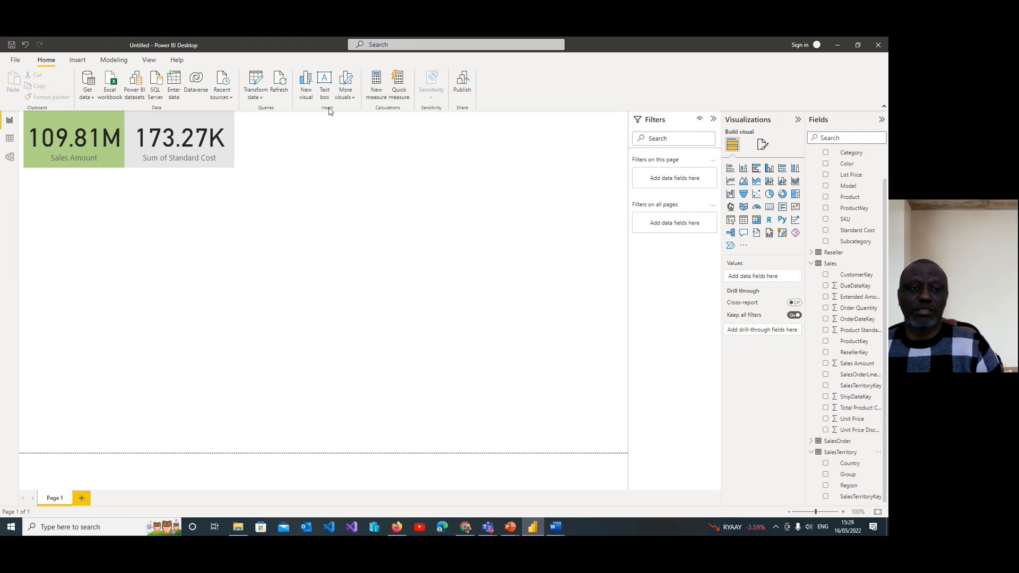
click(346, 90)
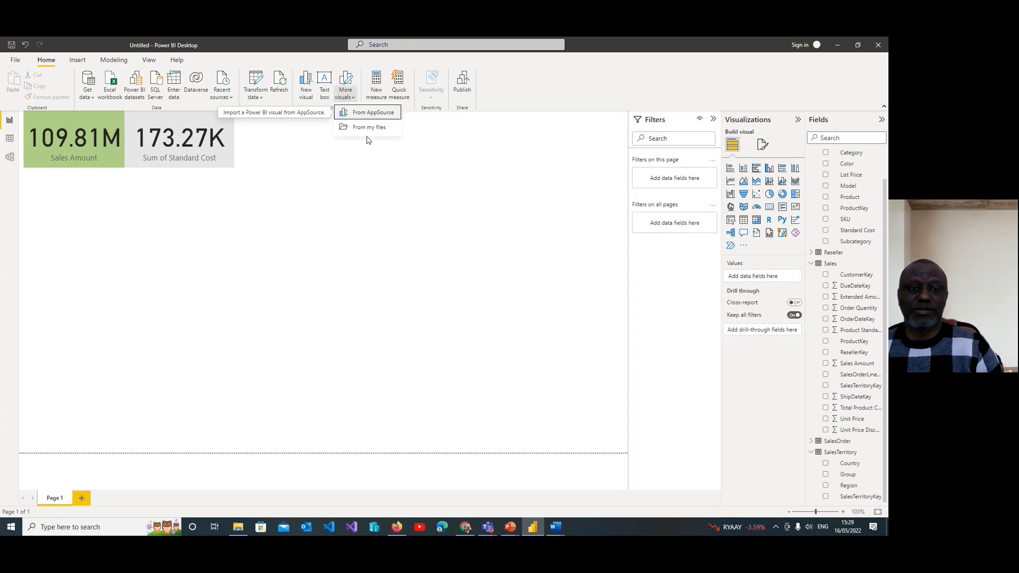
click(306, 86)
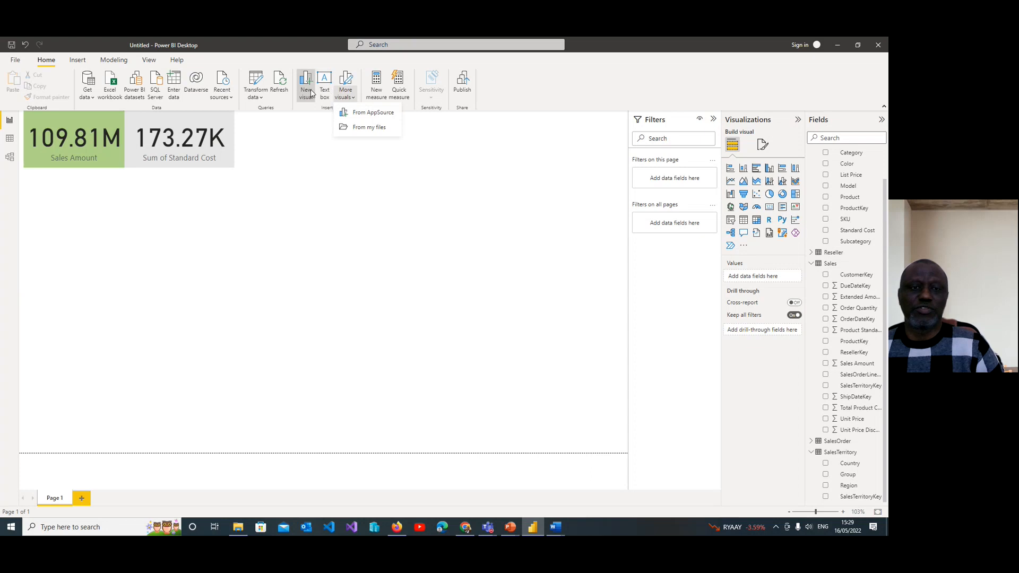
click(826, 464)
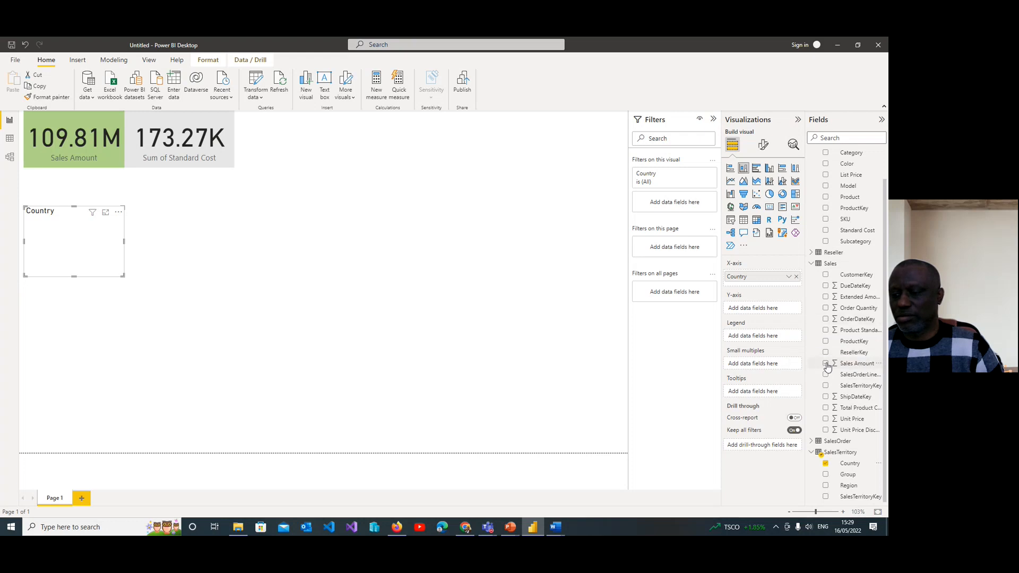
click(826, 364)
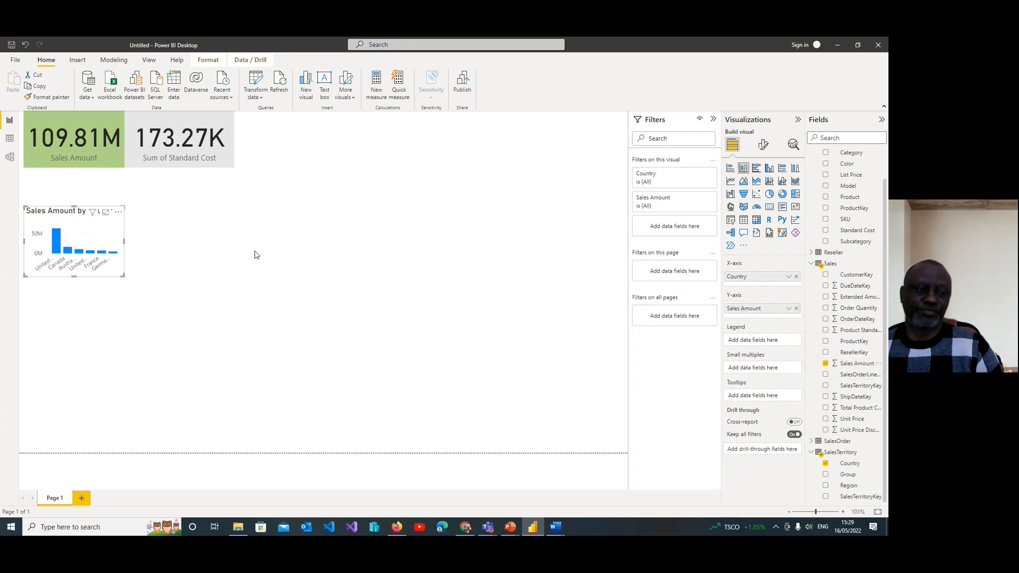
Step: Enlarge the Sales Amount by Country chart, move it up below the cards, and match its width to the two cards combined
drag(128, 280, 255, 301)
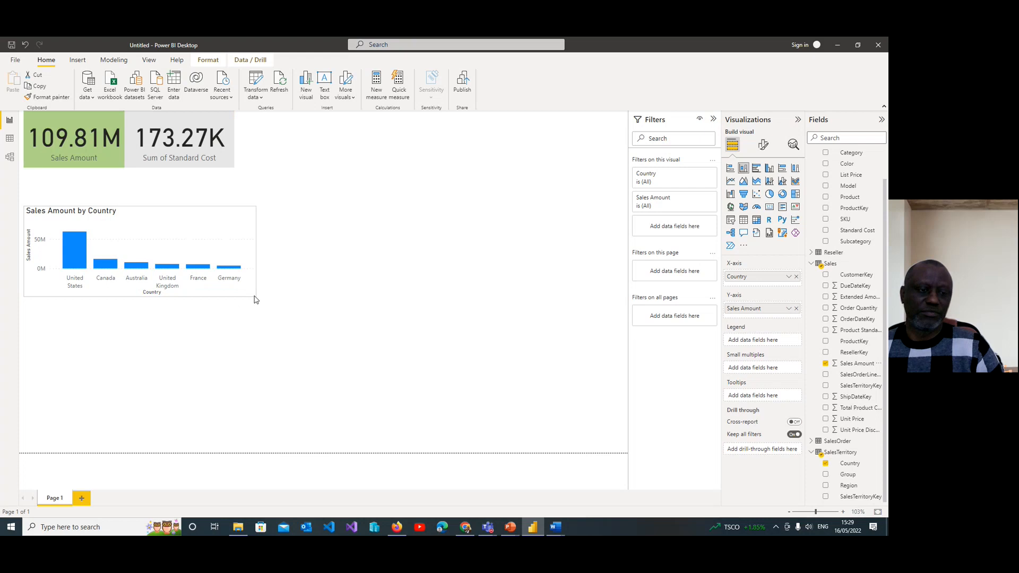
click(193, 203)
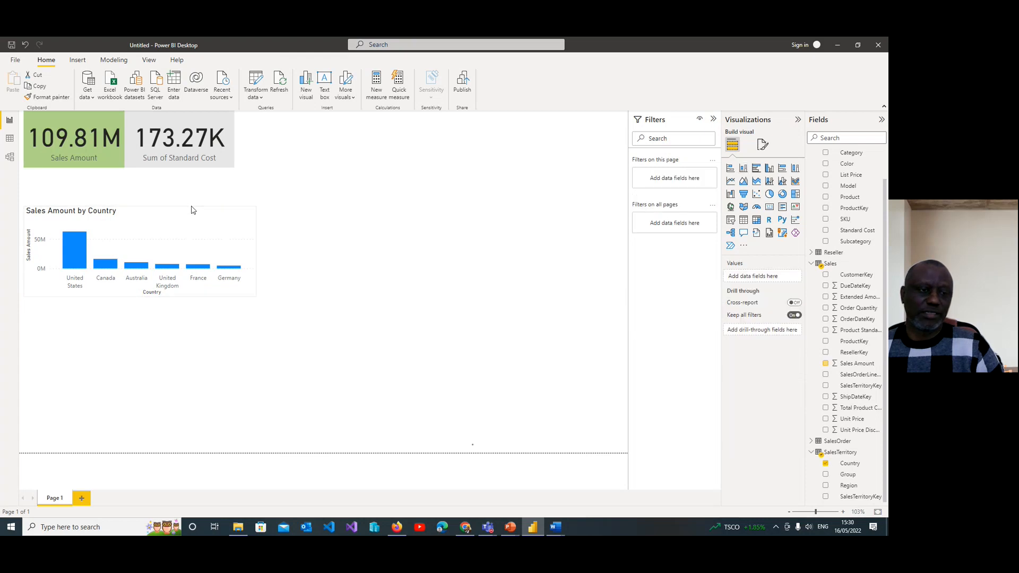
click(173, 207)
click(173, 205)
click(159, 233)
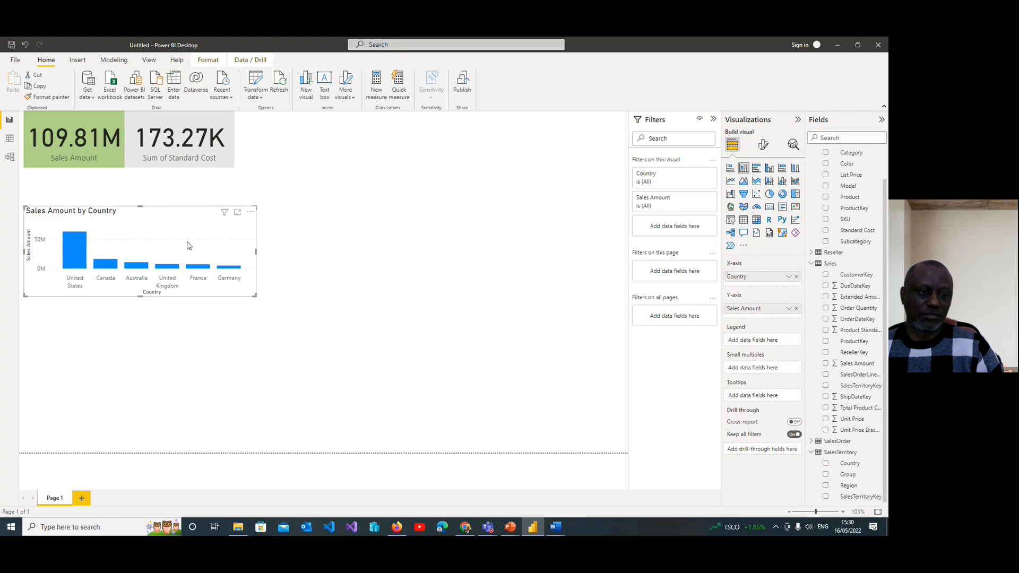
drag(158, 236, 158, 202)
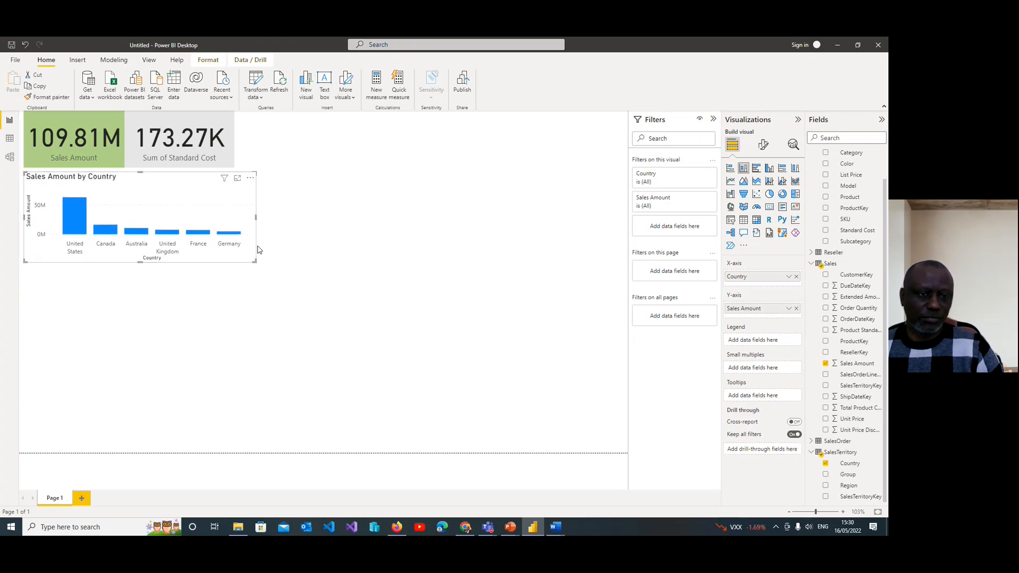
drag(254, 219, 234, 217)
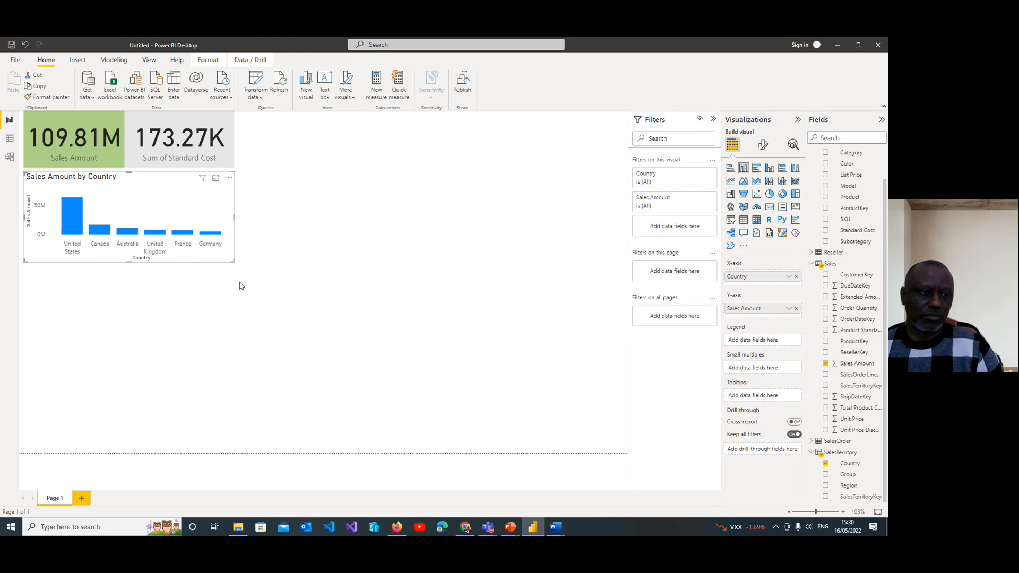
Step: Make the Sales Amount by Country chart slightly taller and nudge it up against the lower edge of the cards
click(186, 300)
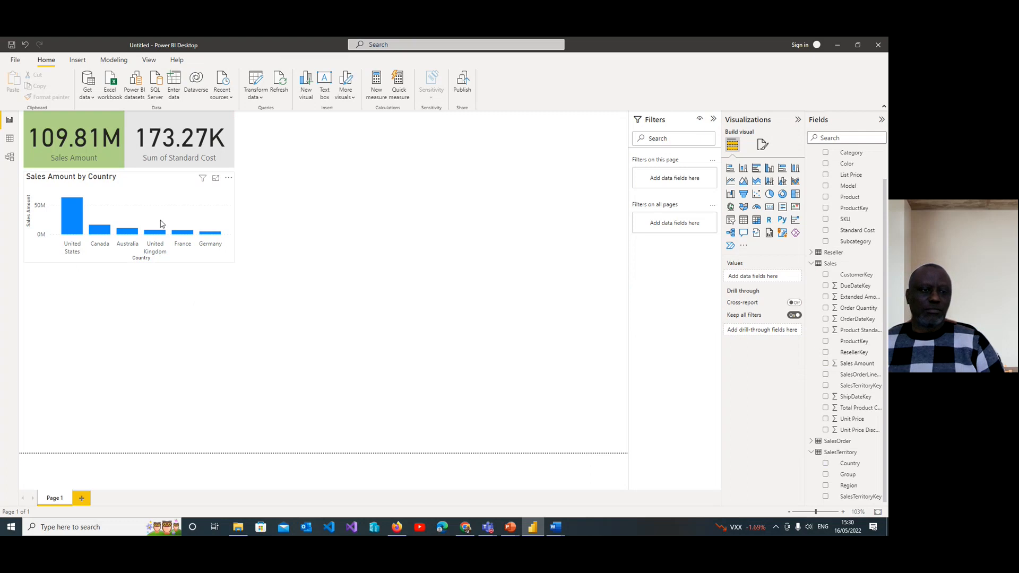
click(168, 258)
drag(129, 262, 132, 278)
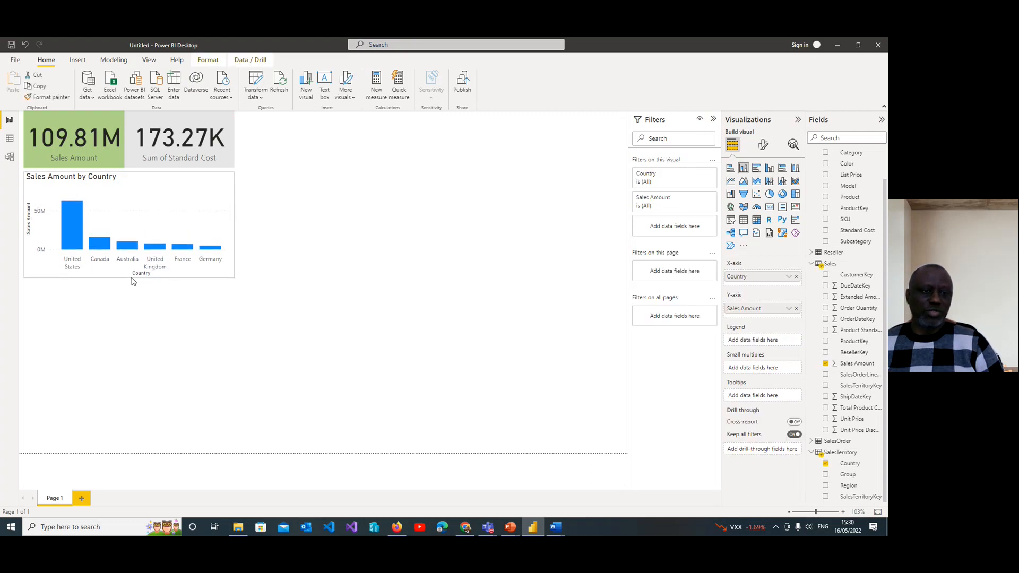
key(Up)
key(Up)
key(Up)
key(Up)
key(Up)
key(Up)
key(Up)
key(Up)
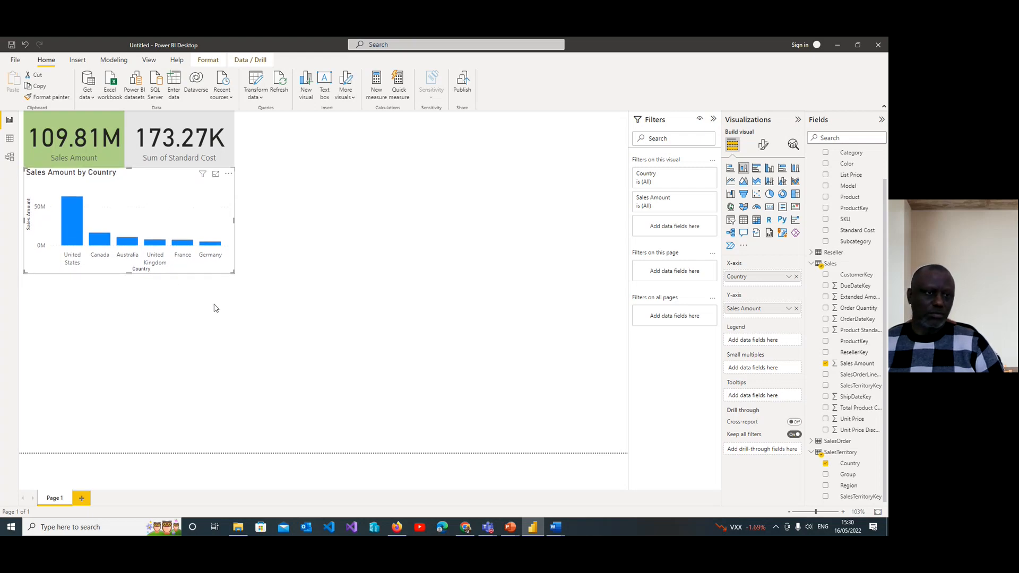
click(157, 318)
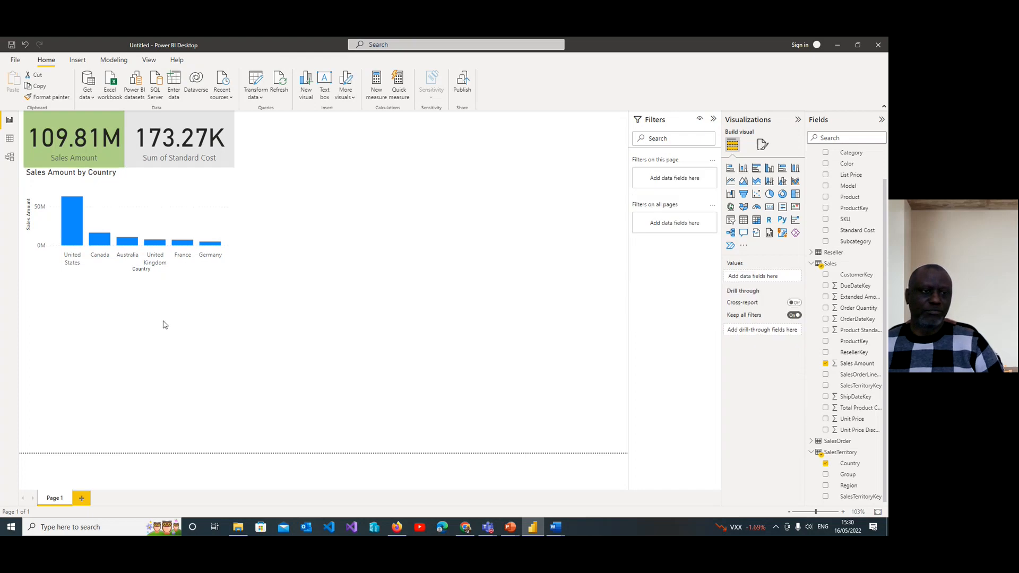
Step: Cross-filter the cards by United States, Canada, Australia, United Kingdom, France and Germany in the chart to compare how both cards respond
click(74, 218)
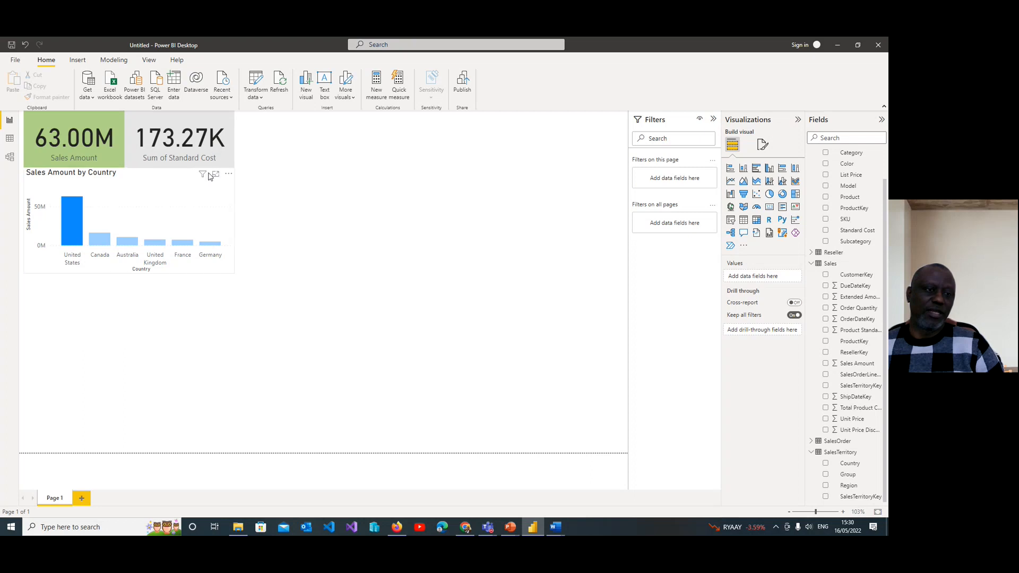
click(75, 230)
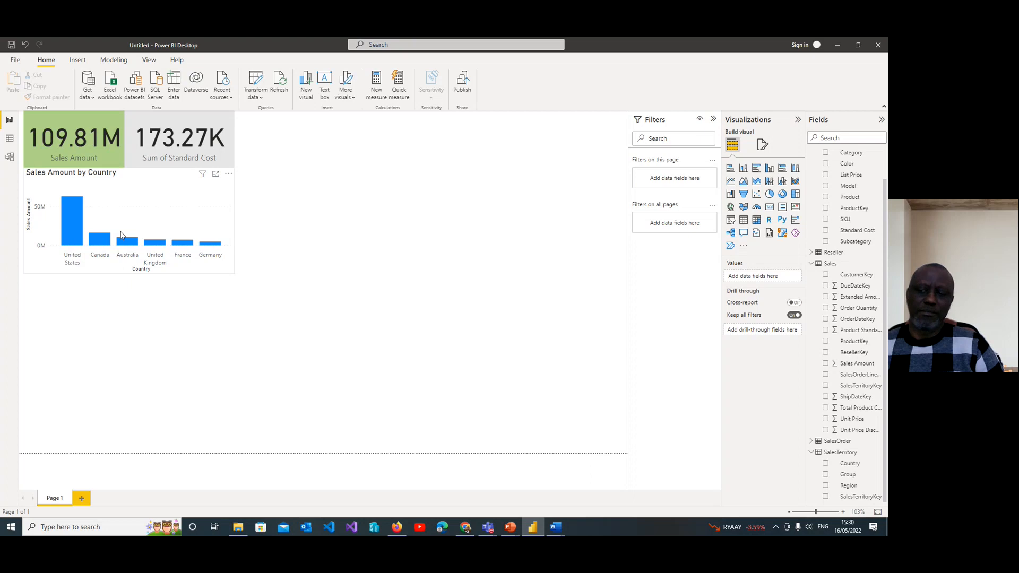
click(221, 165)
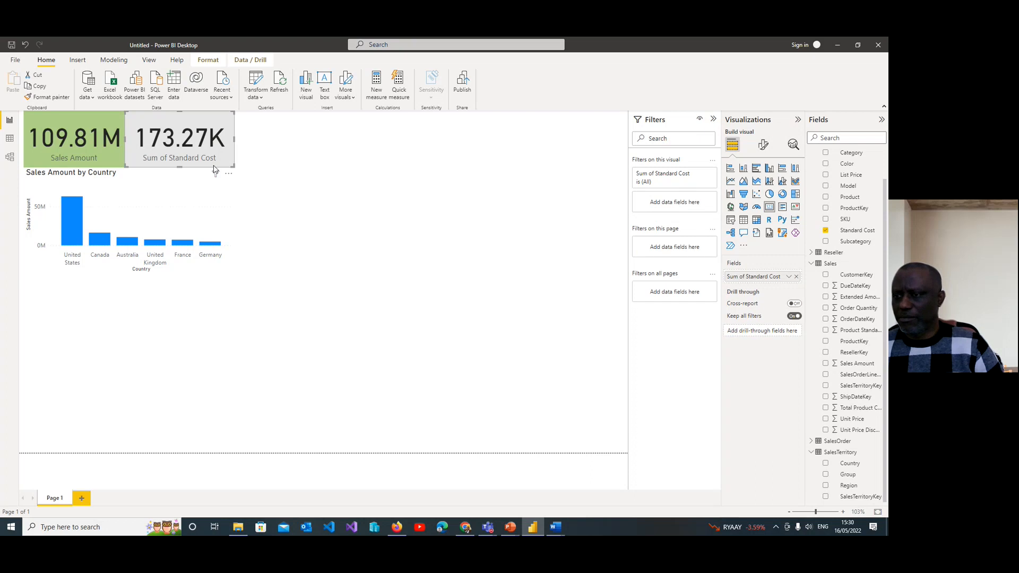
click(290, 156)
click(102, 244)
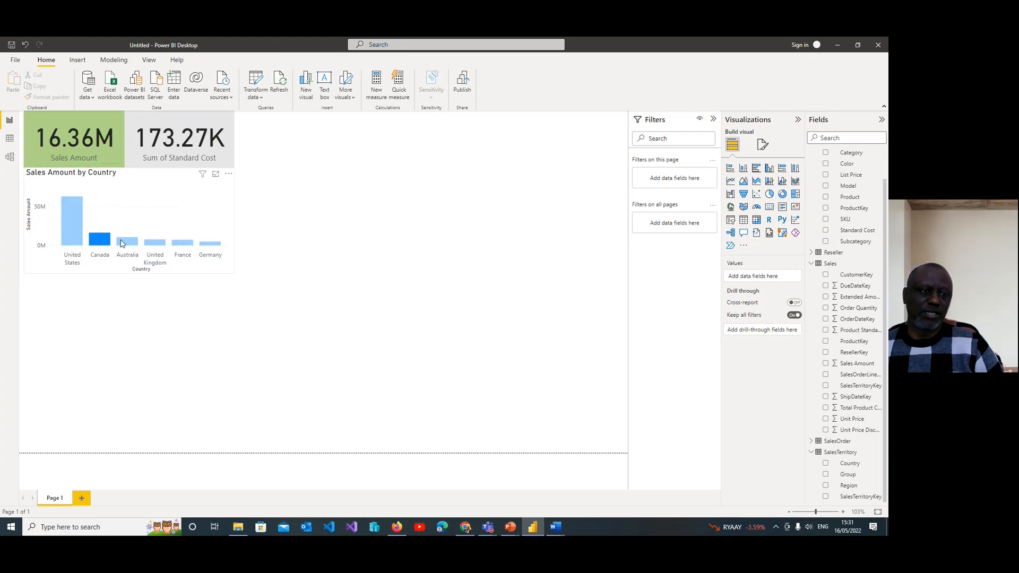
click(136, 244)
click(156, 244)
click(186, 245)
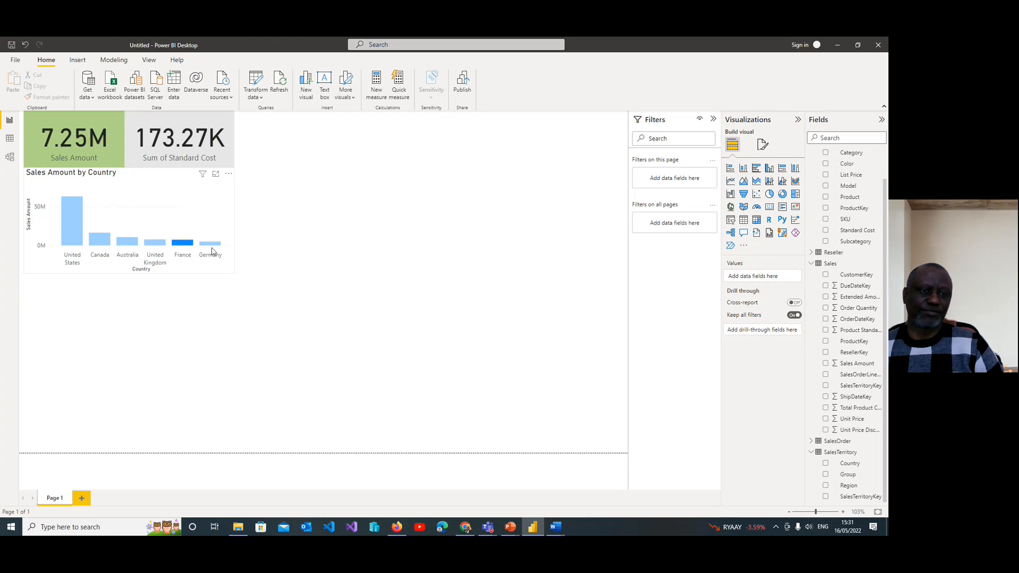
click(215, 245)
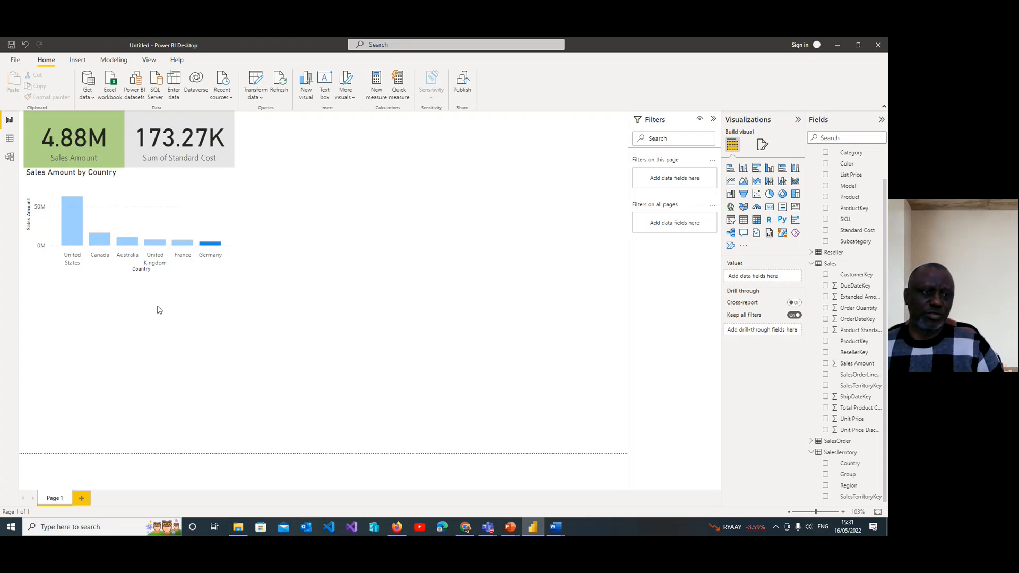
Step: Delete the Standard Cost card and clear the Germany selection in the Sales Amount by Country chart
click(232, 157)
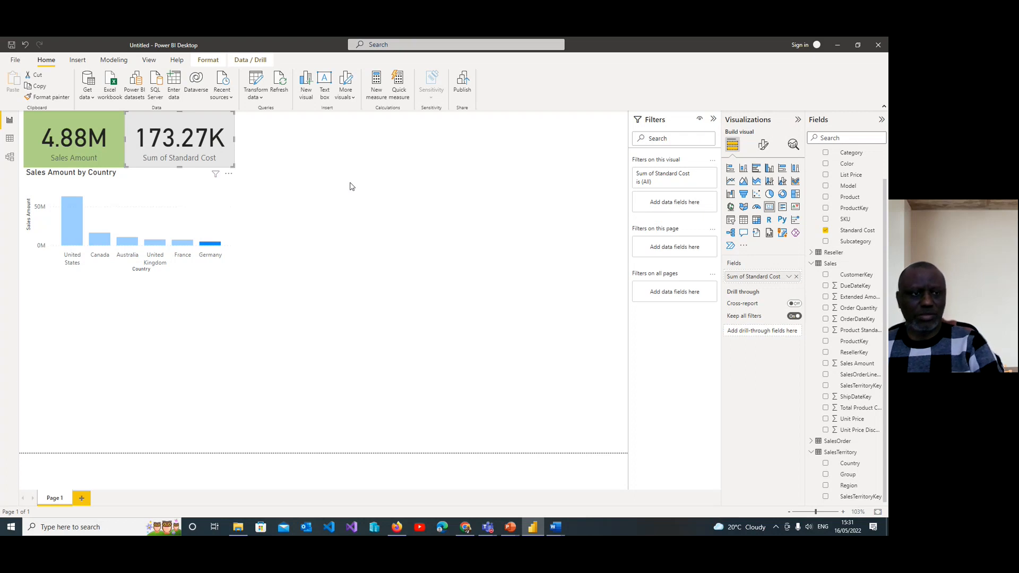
key(Delete)
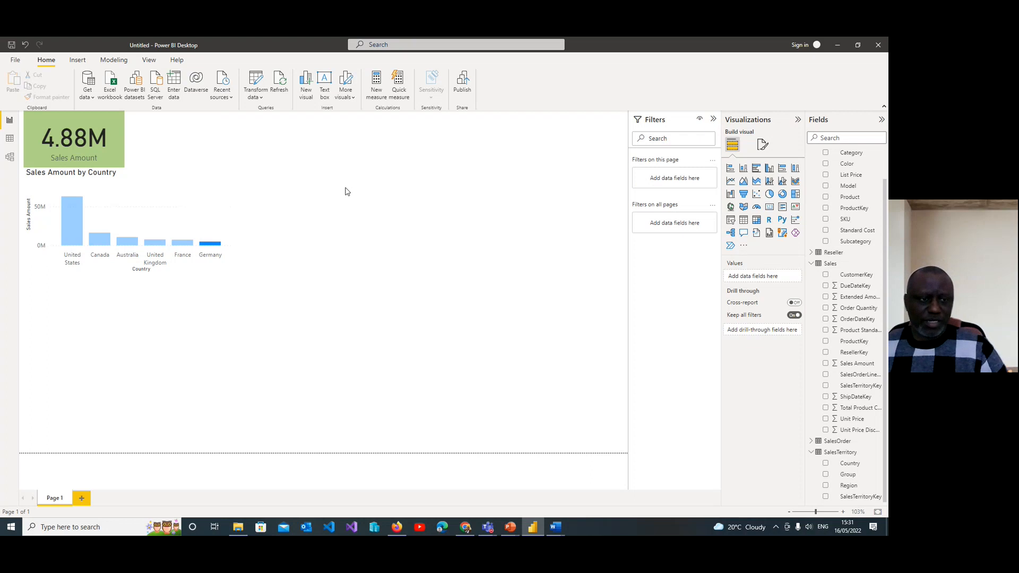
click(155, 174)
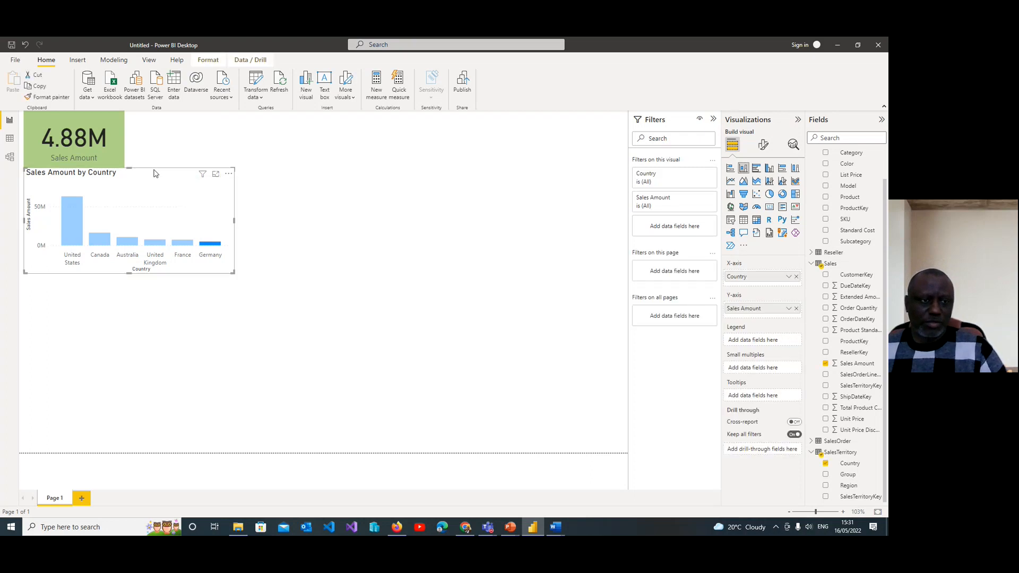
drag(150, 174, 150, 176)
click(213, 246)
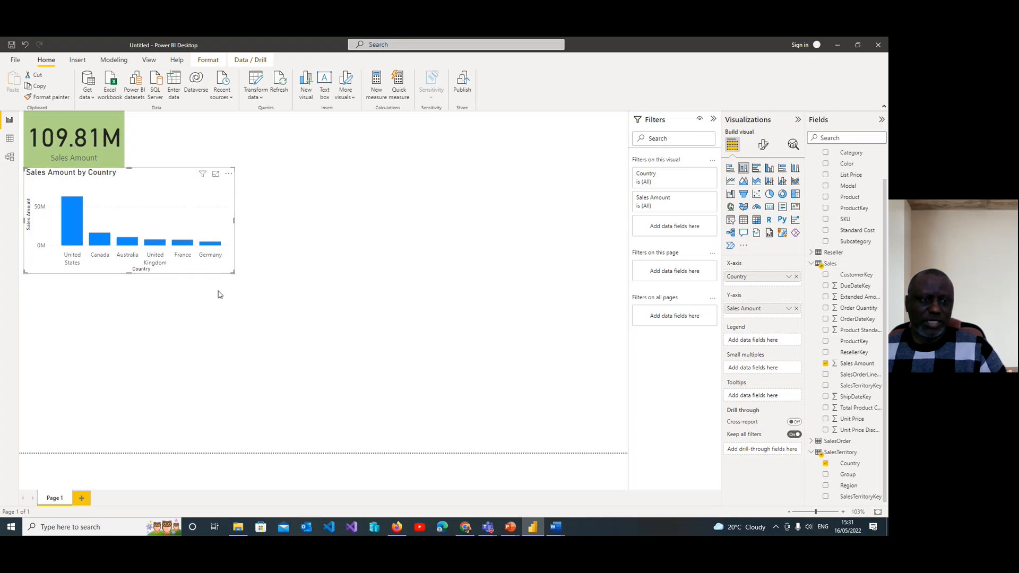
Step: Add a stacked column chart of Sales Amount by sales territory Group below the Sales Amount by Country chart
click(93, 305)
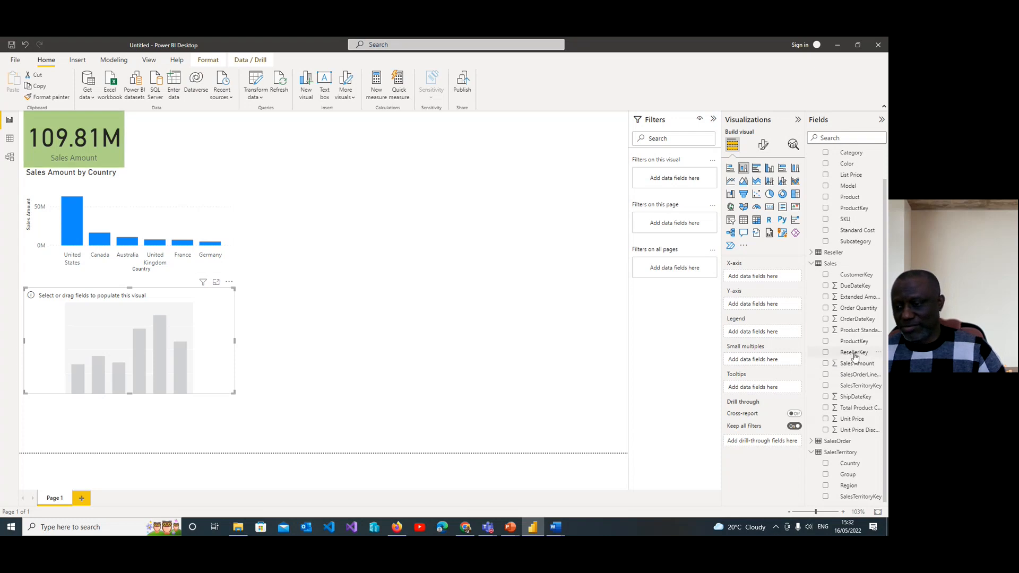
click(826, 364)
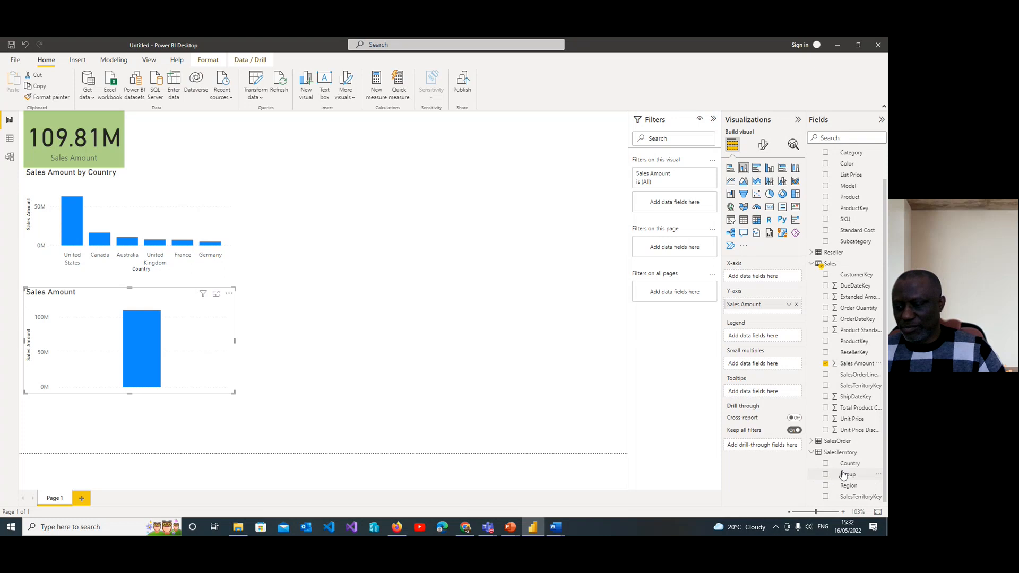
click(826, 474)
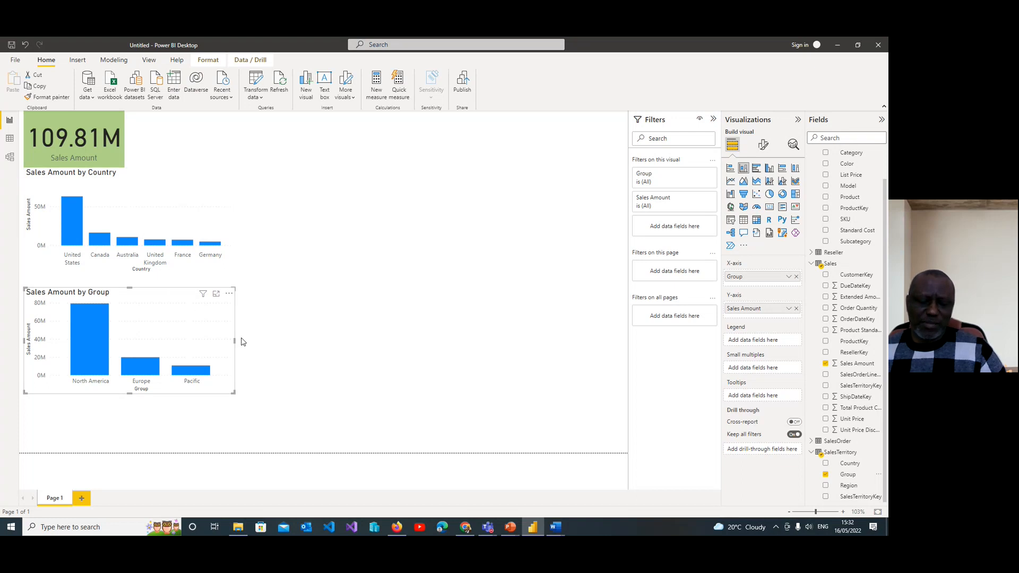
Step: Narrow the Sales Amount by Group chart to the country chart's width, move it up against that chart, and reduce its height
drag(234, 339, 223, 338)
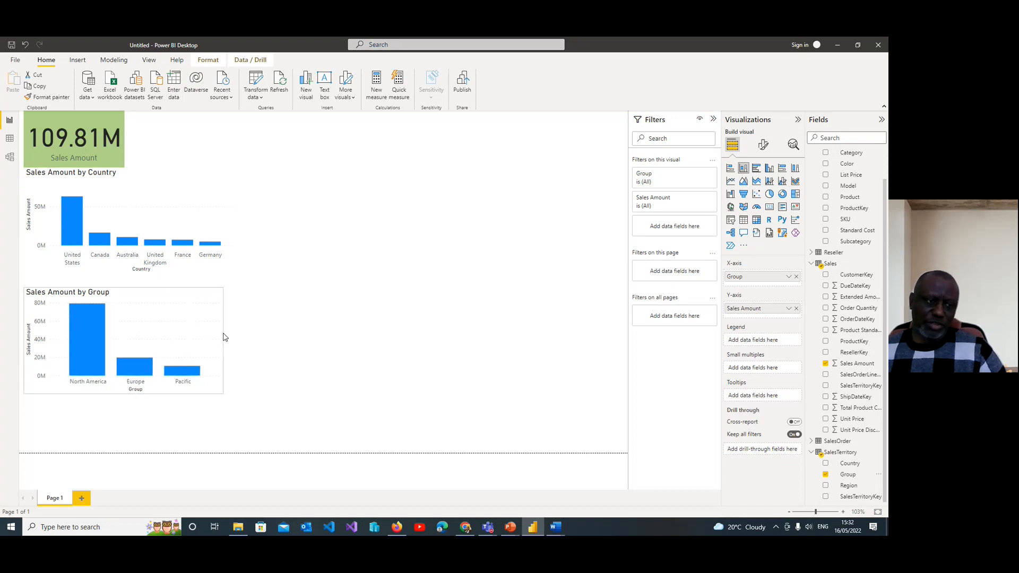
drag(167, 299, 168, 286)
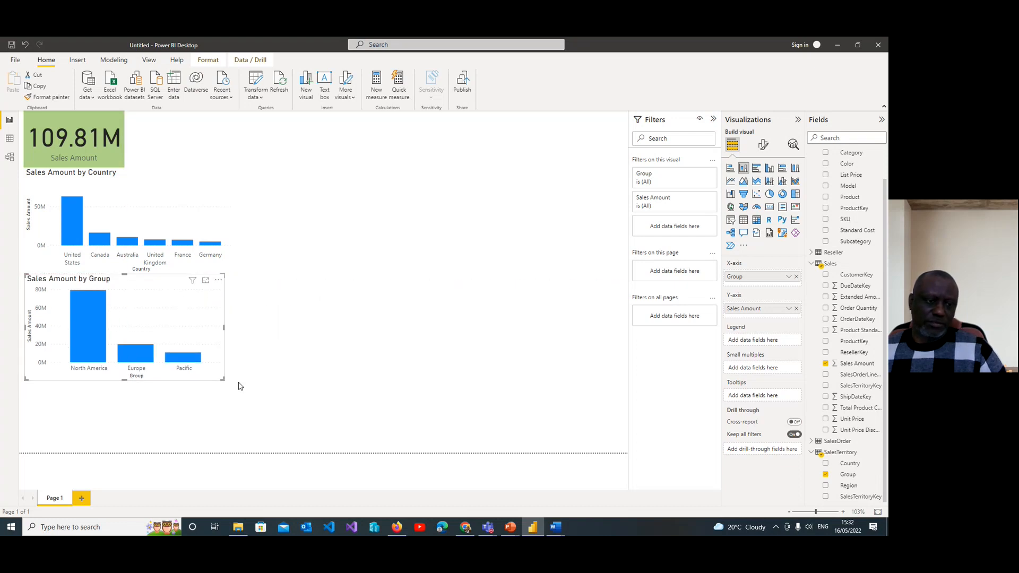
drag(125, 380, 131, 352)
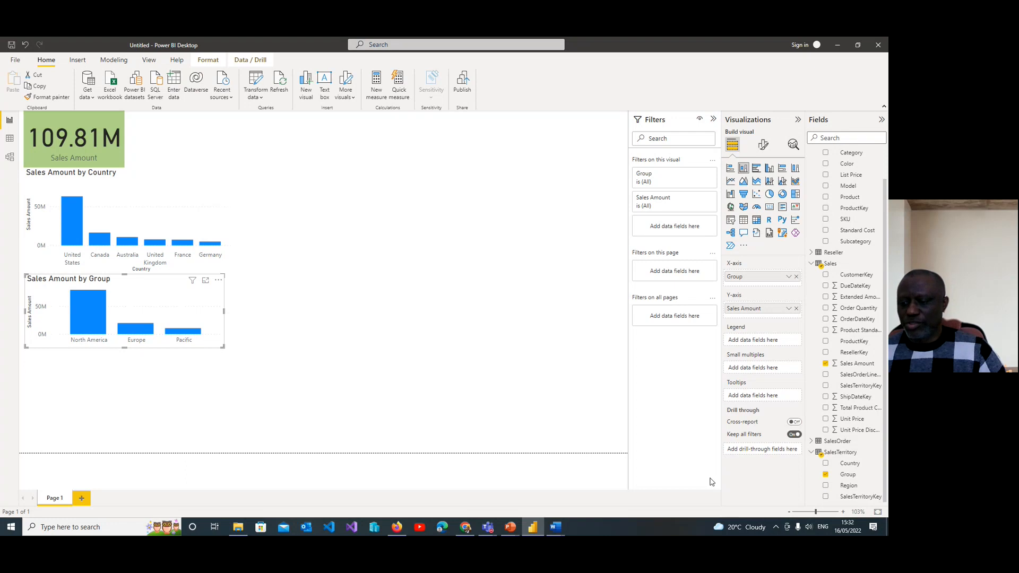
Step: Try Region in place of Group in the lower column chart, leaving only Sales Amount in it
click(826, 475)
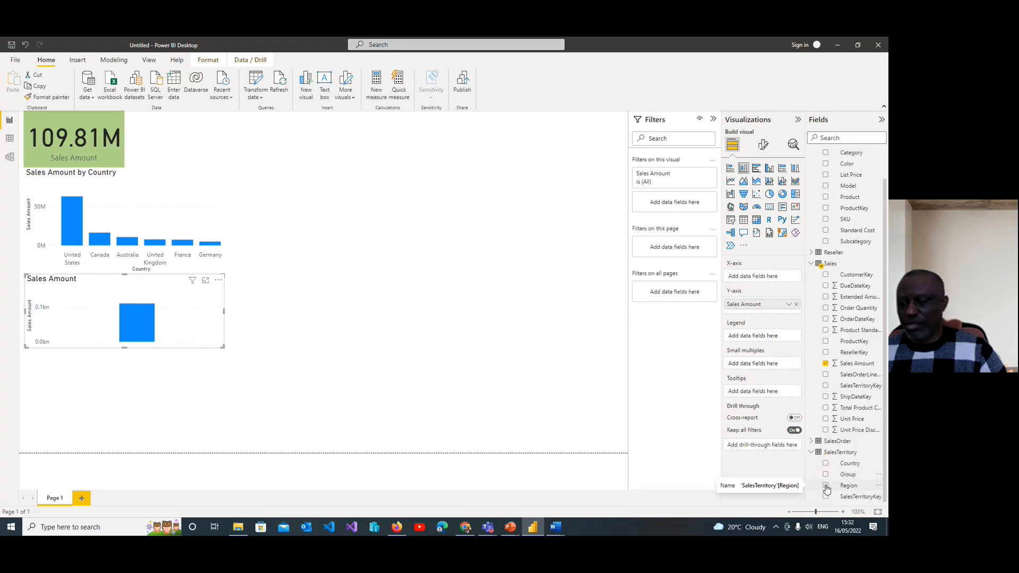
click(826, 486)
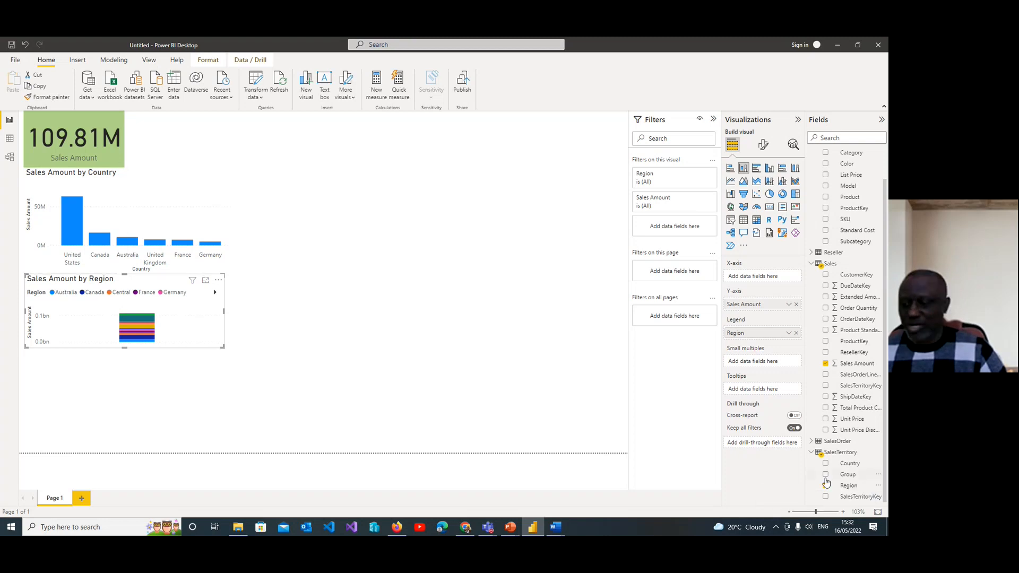
click(826, 486)
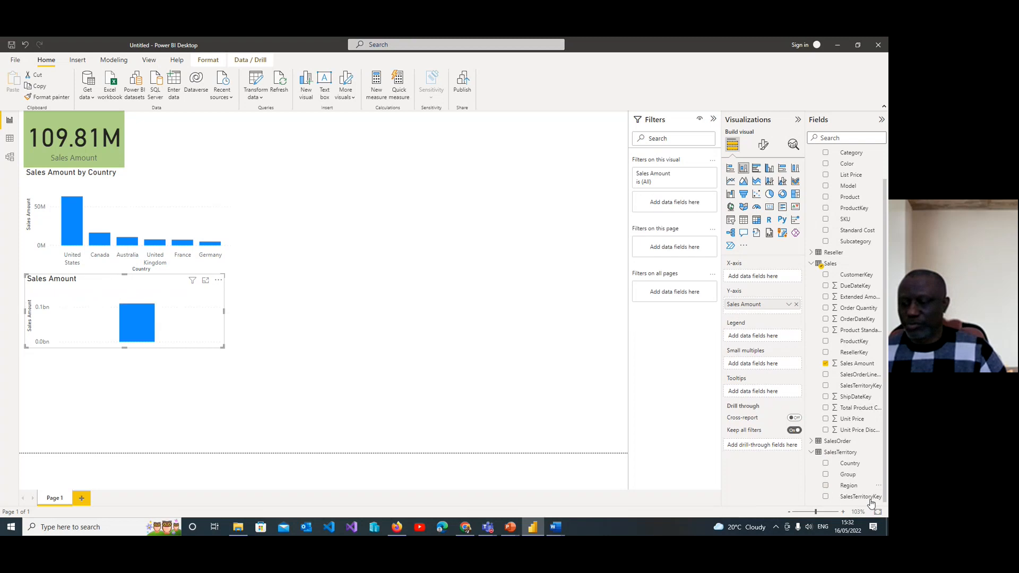
click(825, 475)
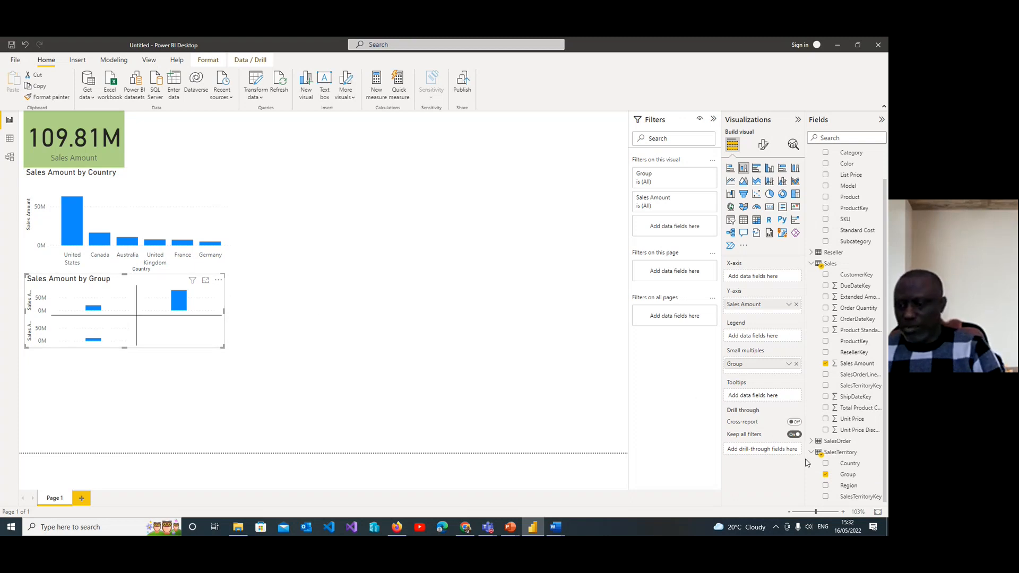
click(826, 475)
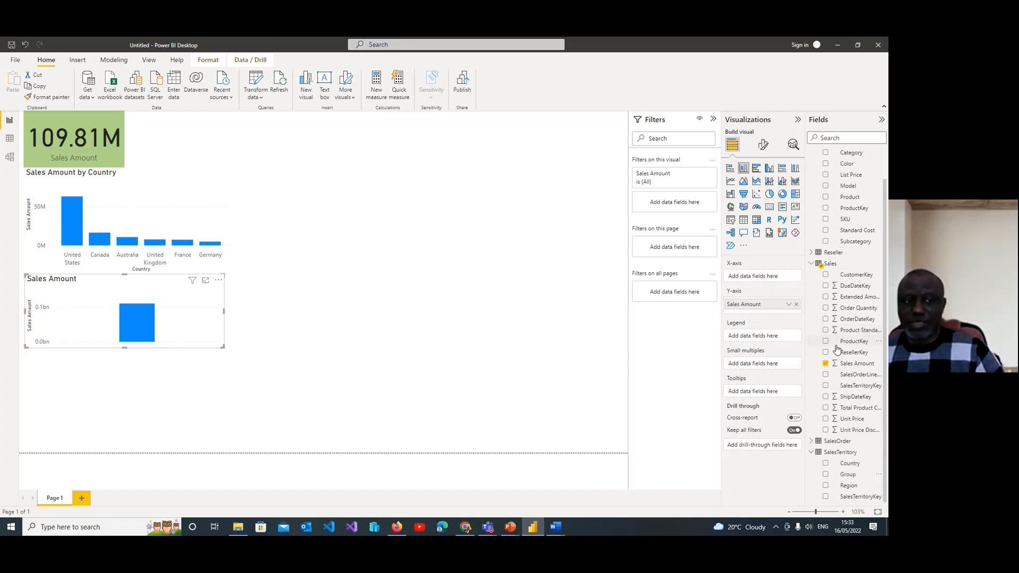
Step: Break the lower column chart's Sales Amount down by product Category
click(400, 310)
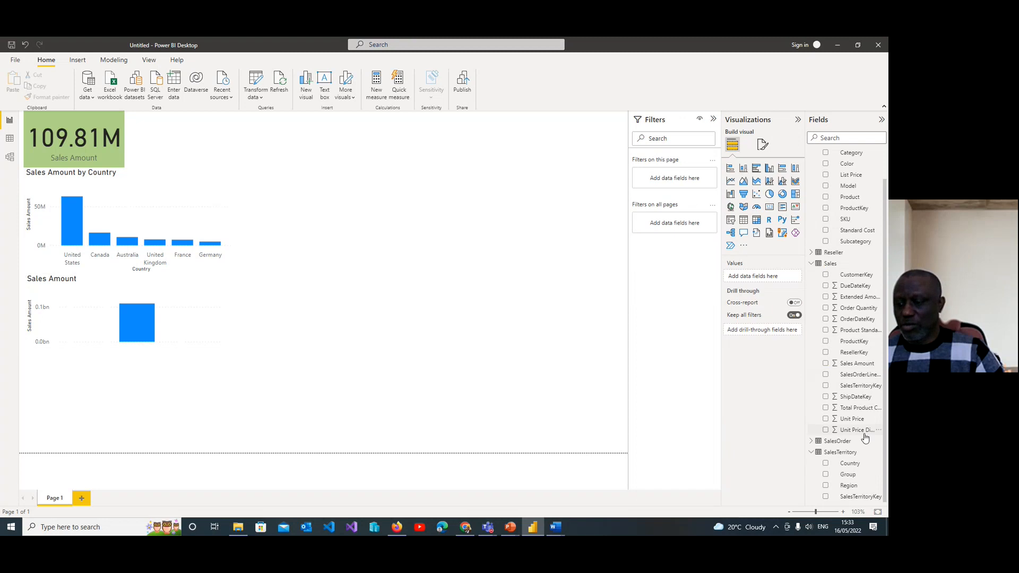
click(195, 329)
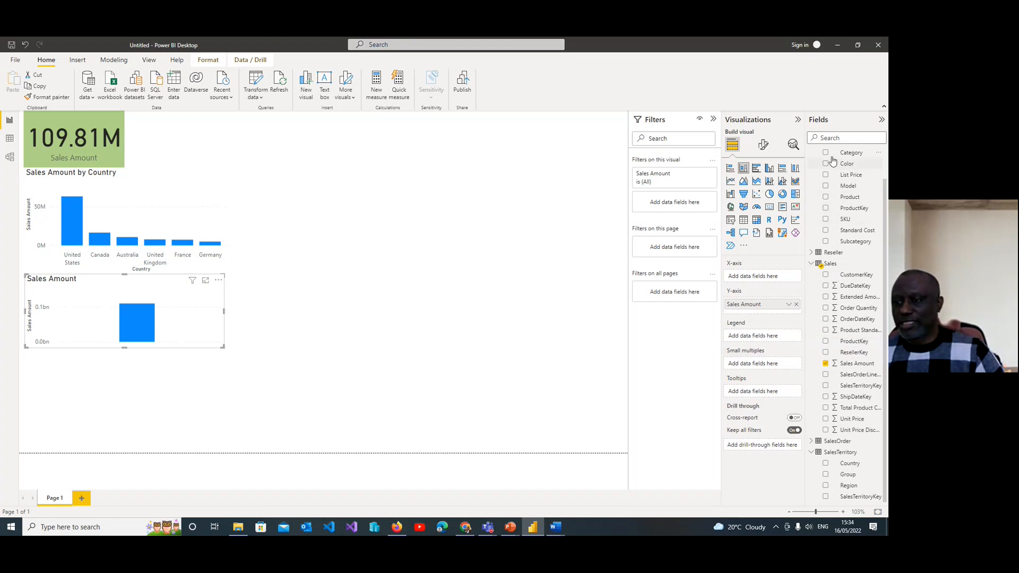
scroll(854, 212, up, 1)
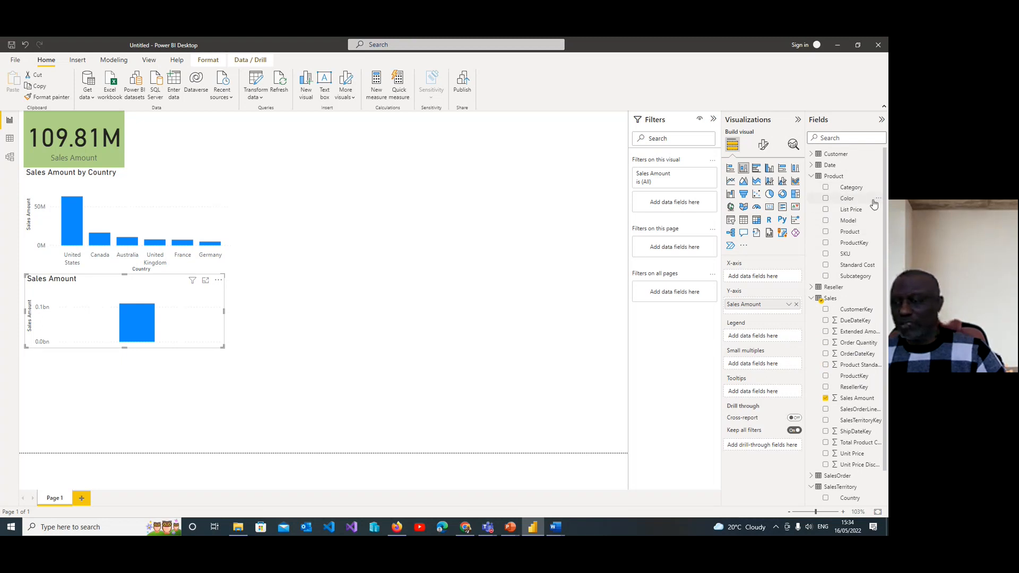
click(826, 188)
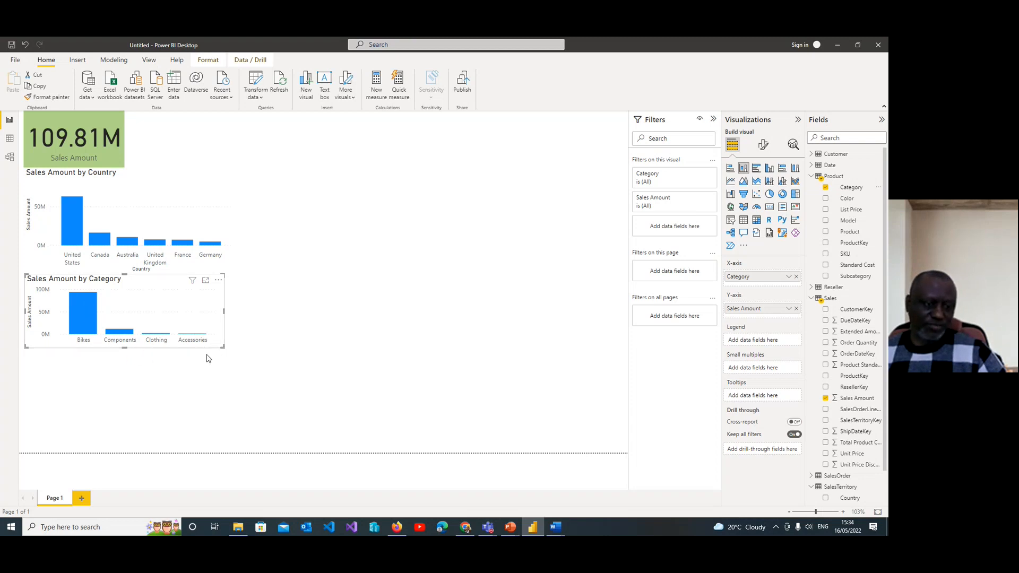
click(98, 384)
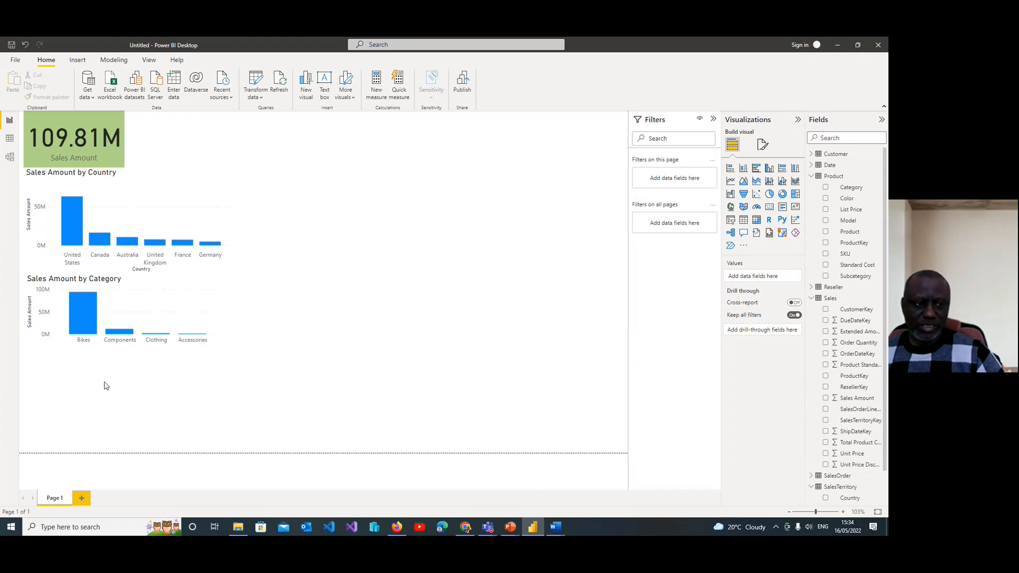
Step: Add a column chart of Sales Amount by product Color below the category chart, and move it down to the page's lower edge
click(306, 89)
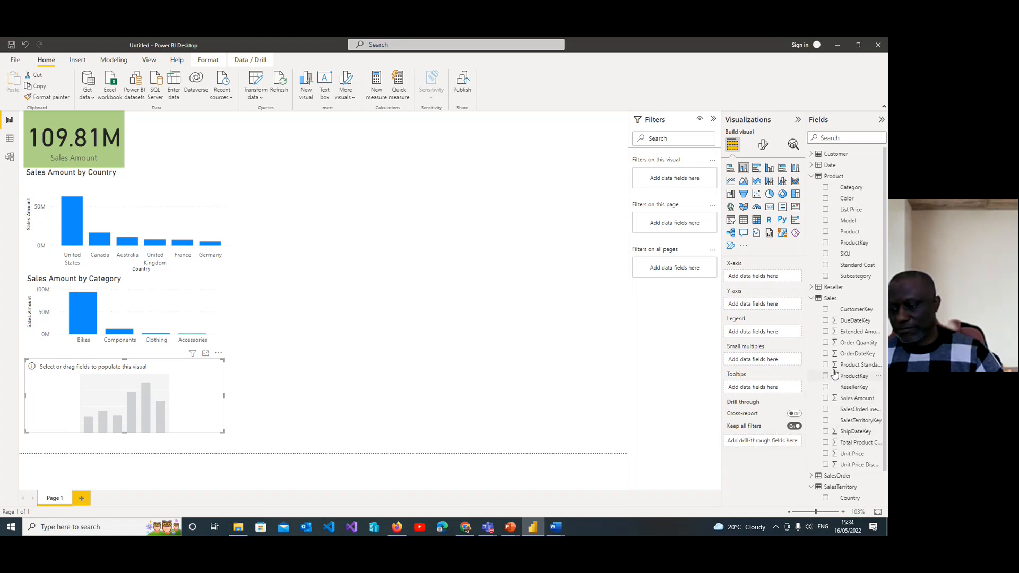
click(826, 399)
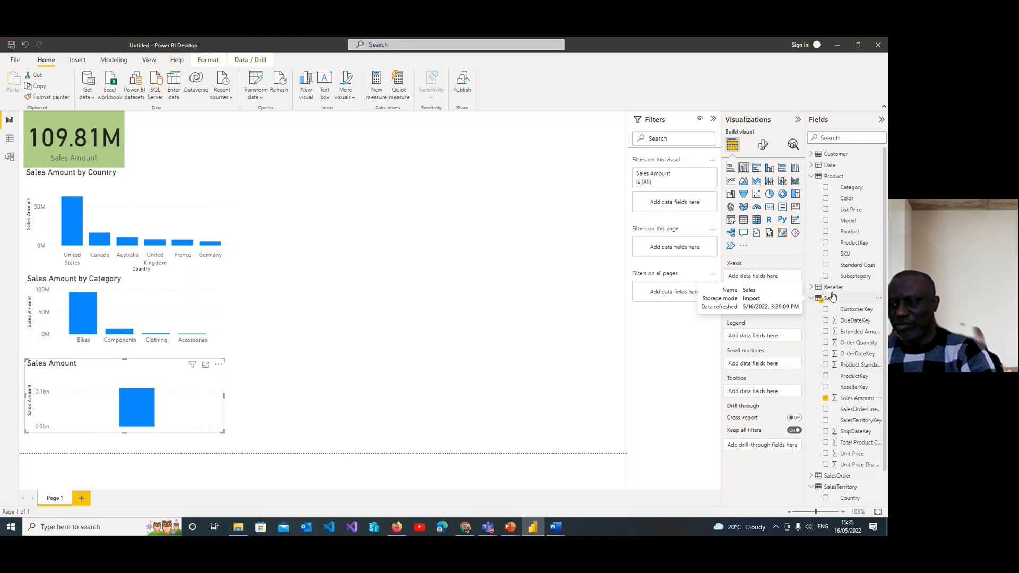
click(826, 199)
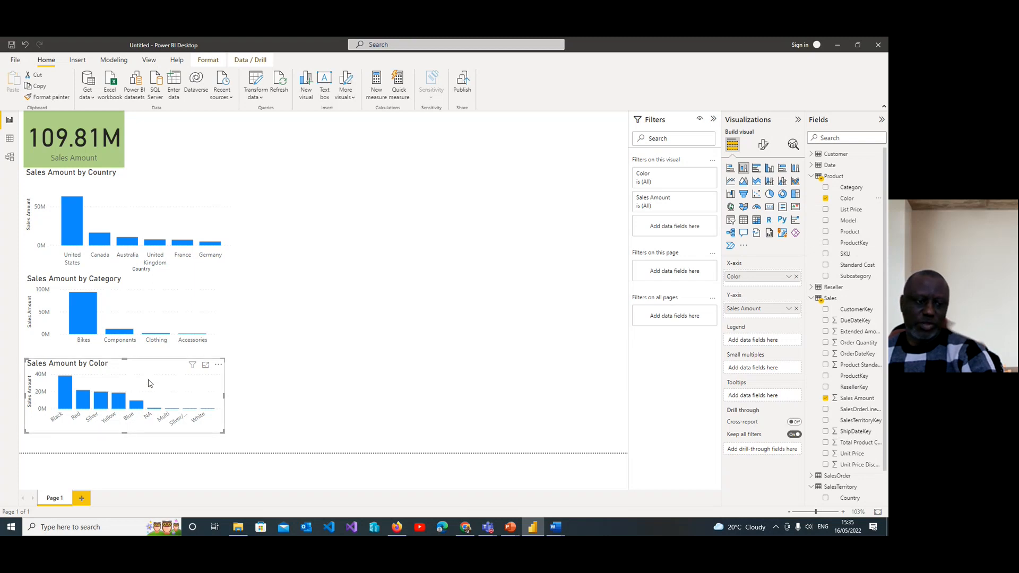
drag(149, 391, 143, 410)
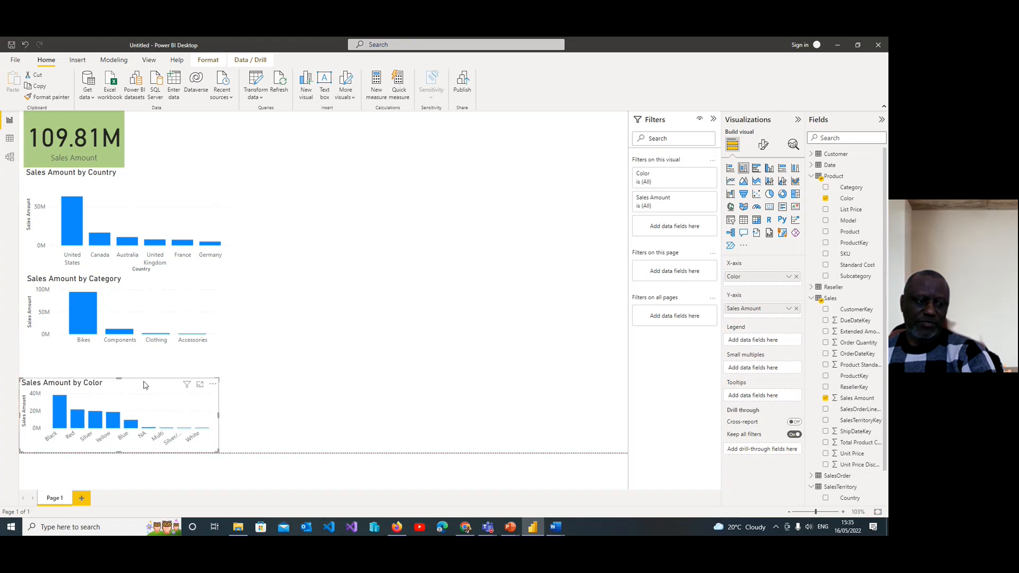
Step: Convert the Sales Amount by Category column chart to a pie chart
click(140, 313)
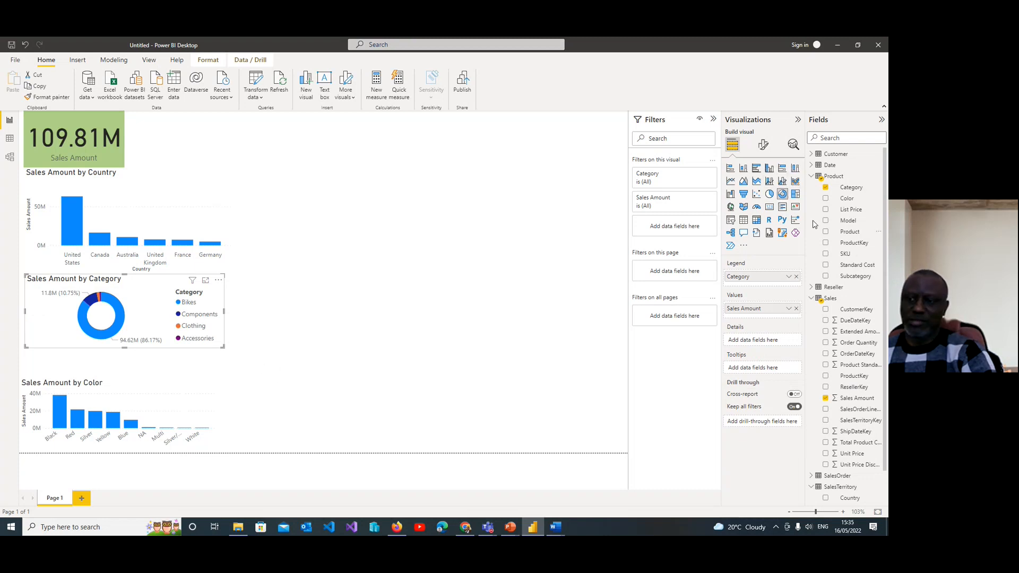
click(769, 194)
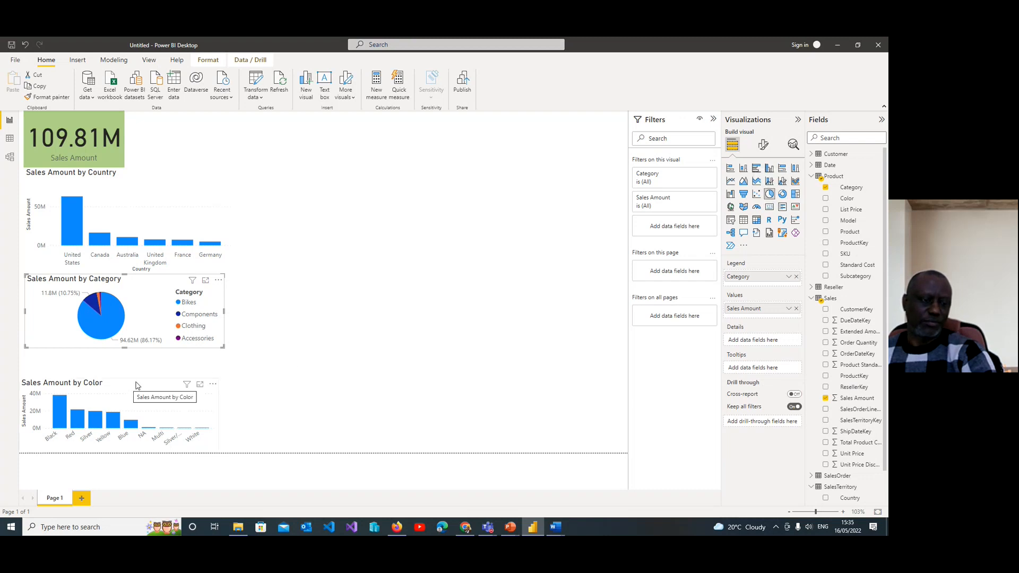
Step: Extend the Color chart upward and the Category pie chart downward to close the gap between them
click(118, 380)
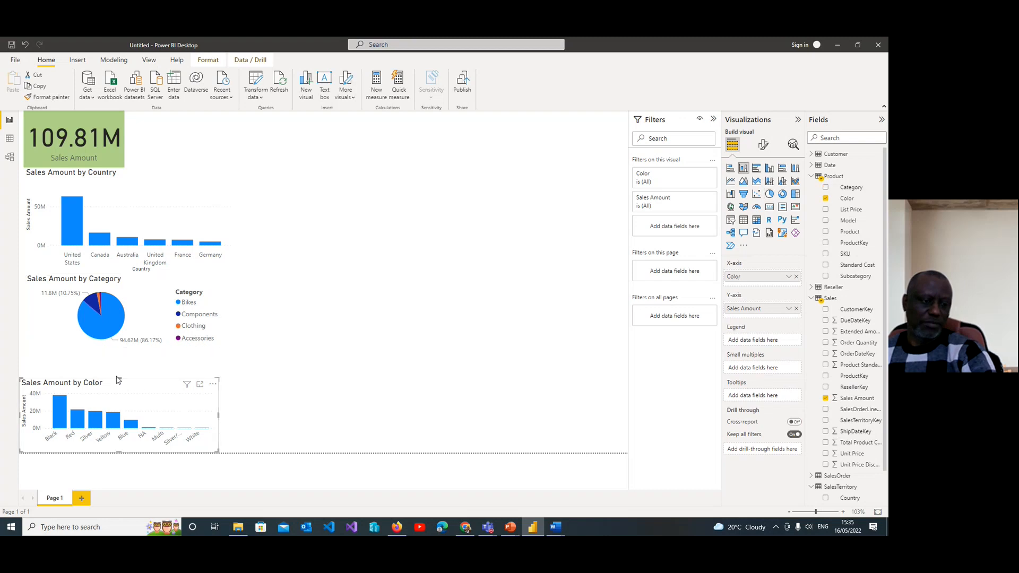
drag(118, 377, 119, 368)
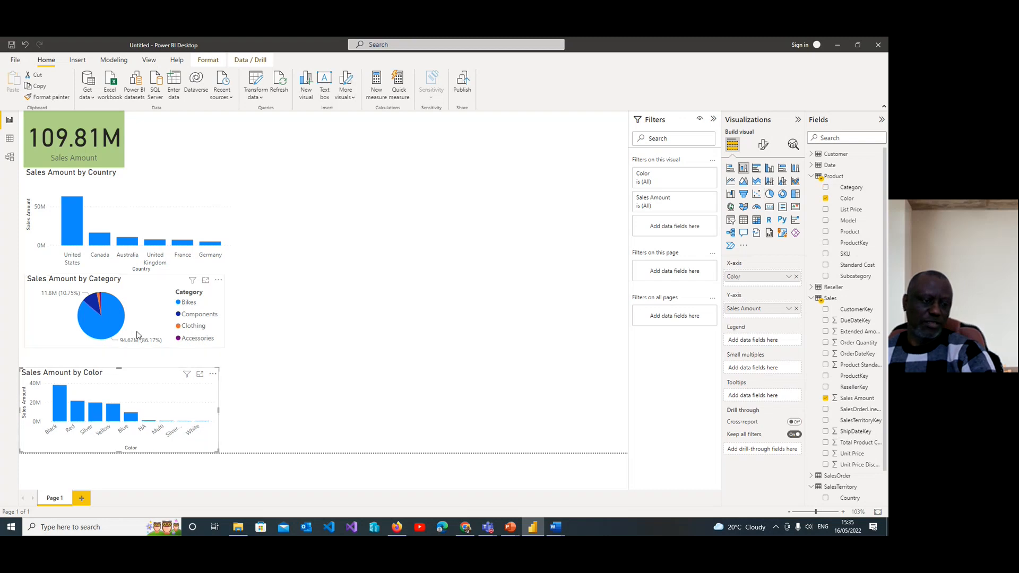
click(246, 360)
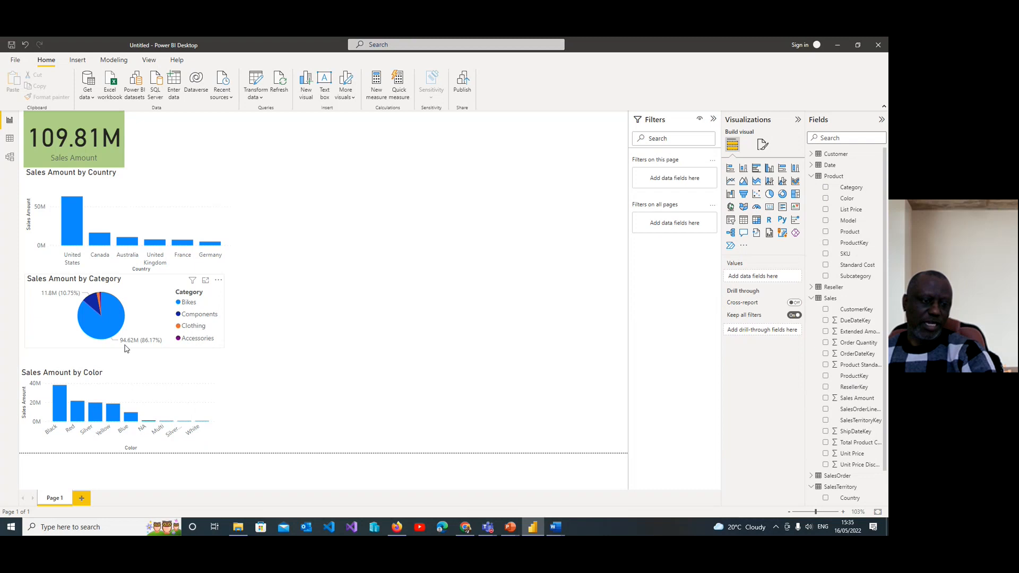
drag(125, 349, 130, 364)
click(296, 319)
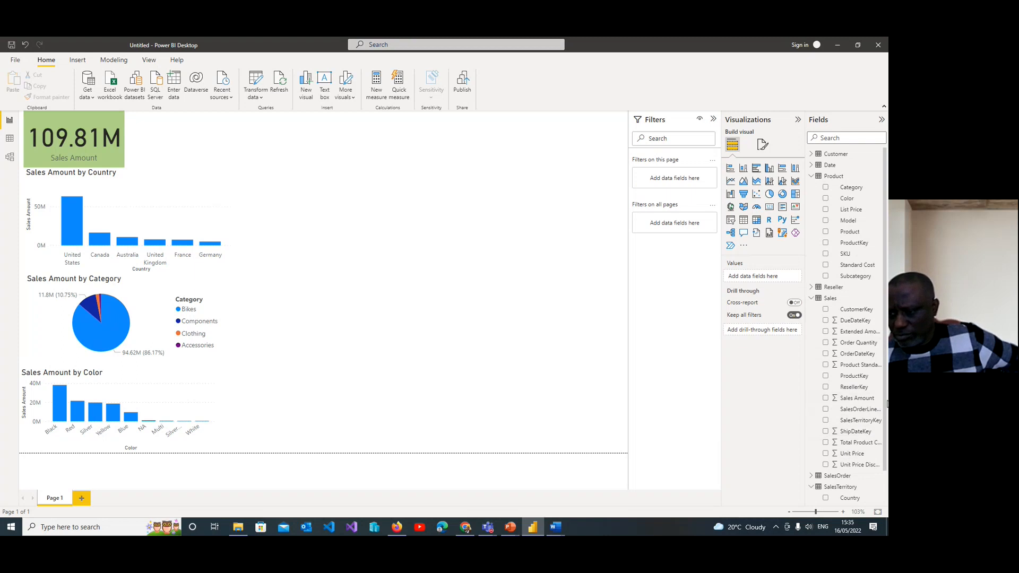
Step: Add a column chart of Sales Amount by Reseller beside the Sales Amount by Color chart
drag(887, 404, 887, 429)
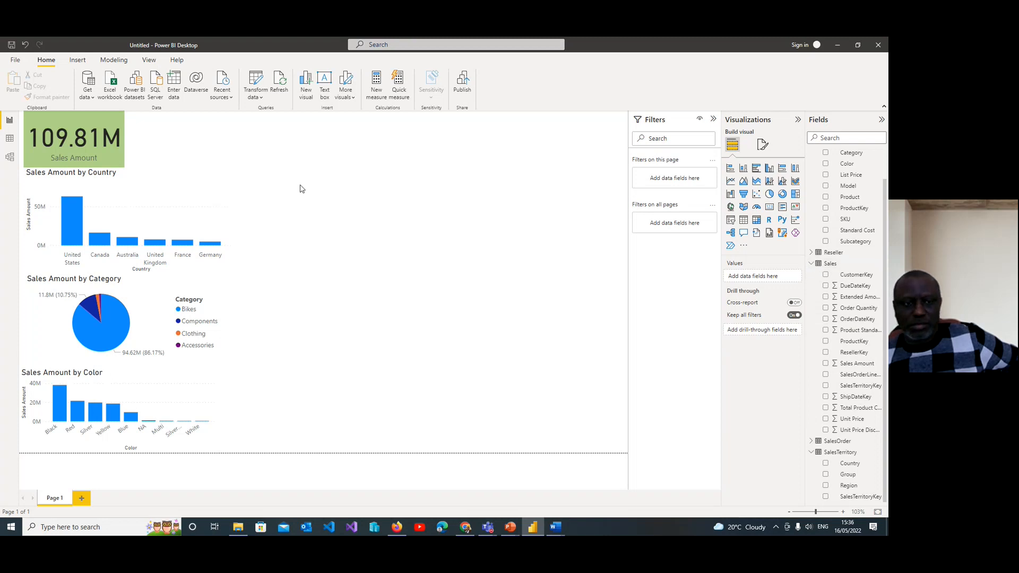
click(307, 87)
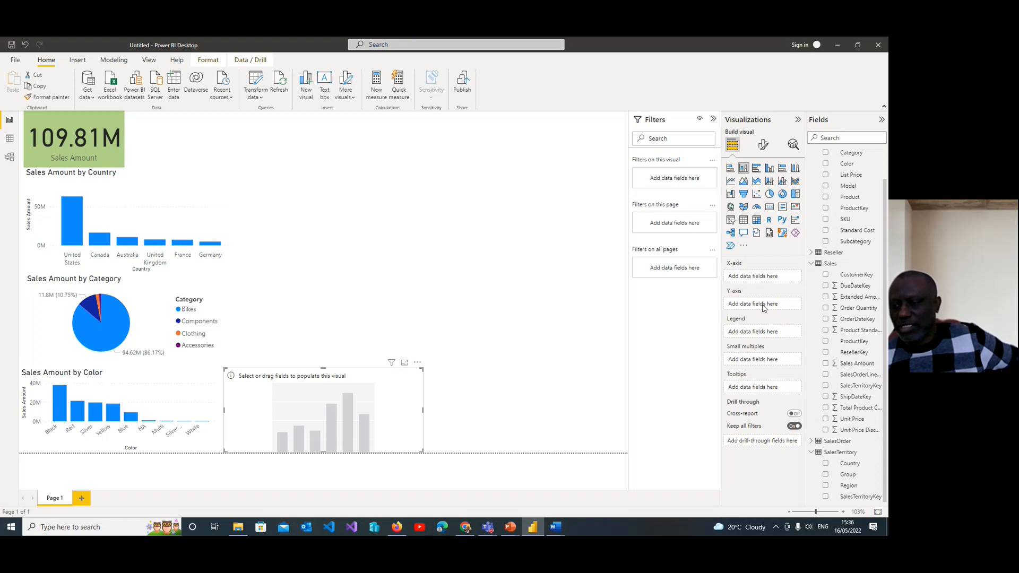
click(826, 365)
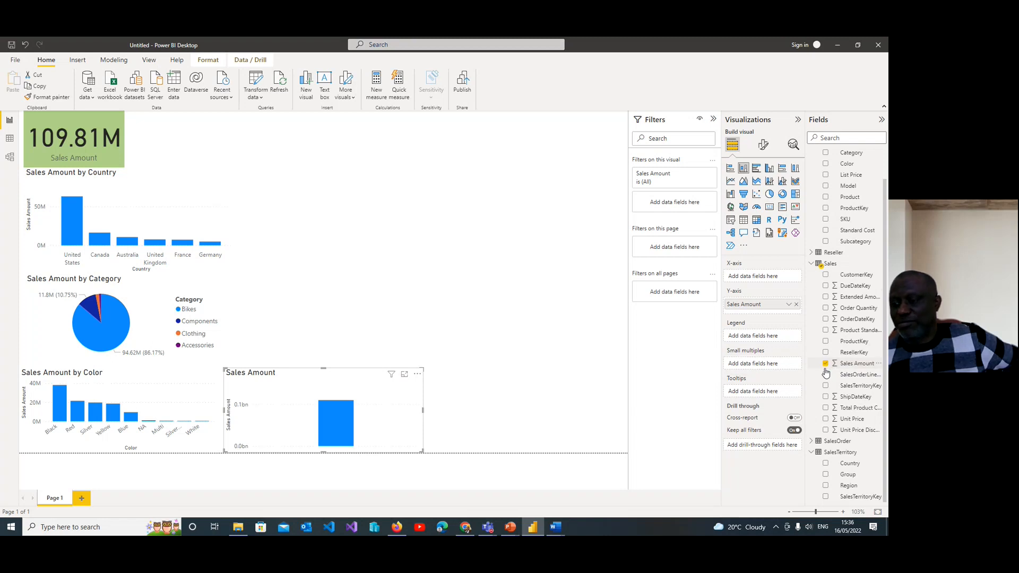
click(811, 253)
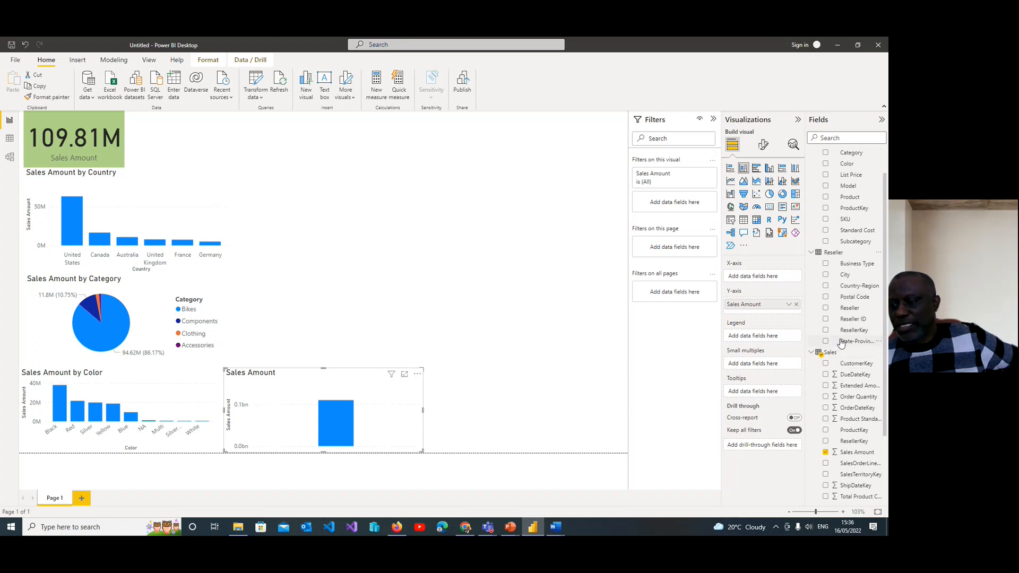
click(826, 309)
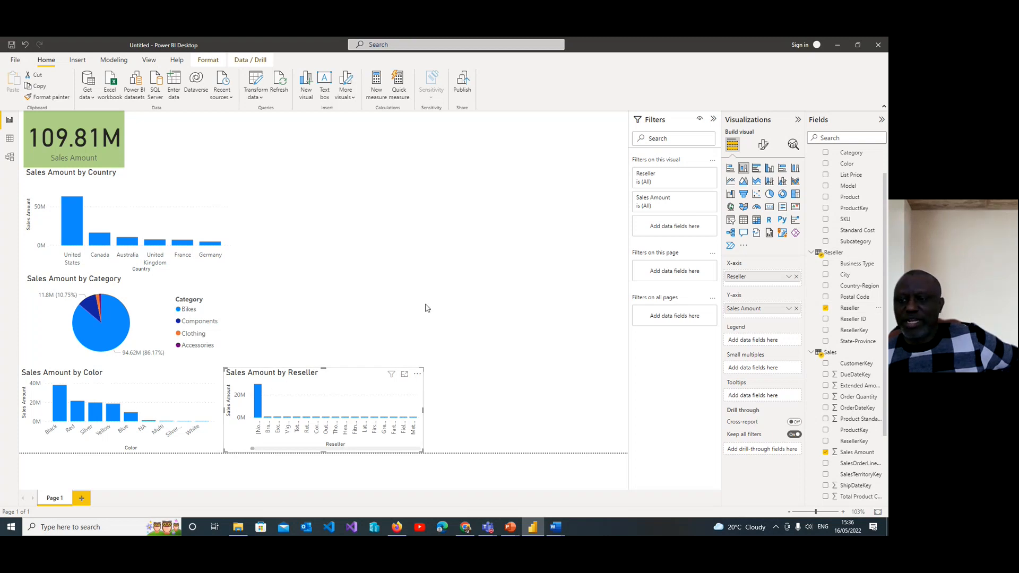
Step: Convert the Sales Amount by Reseller chart to a table and look through its reseller rows
click(744, 222)
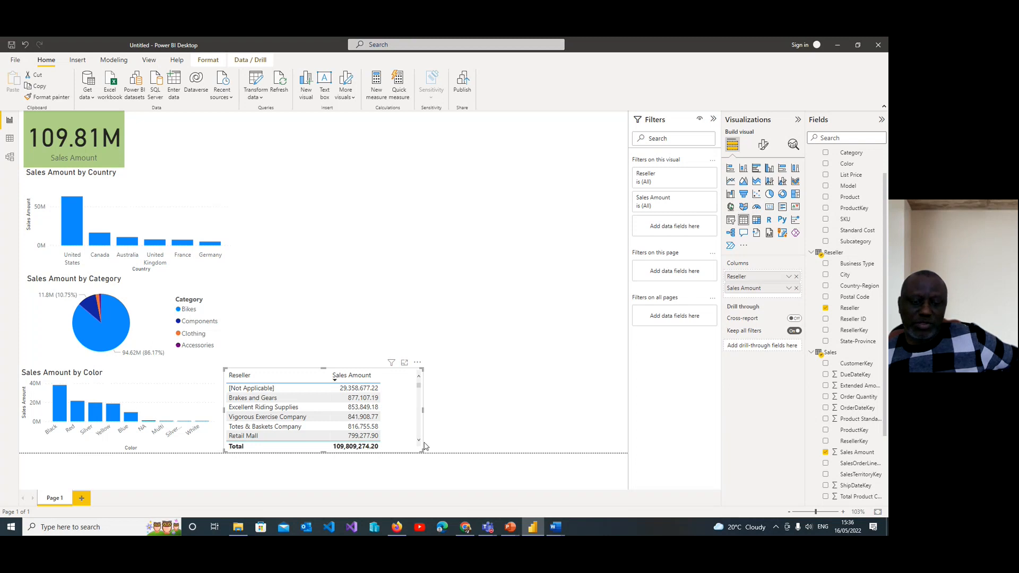
scroll(418, 443, down, 5)
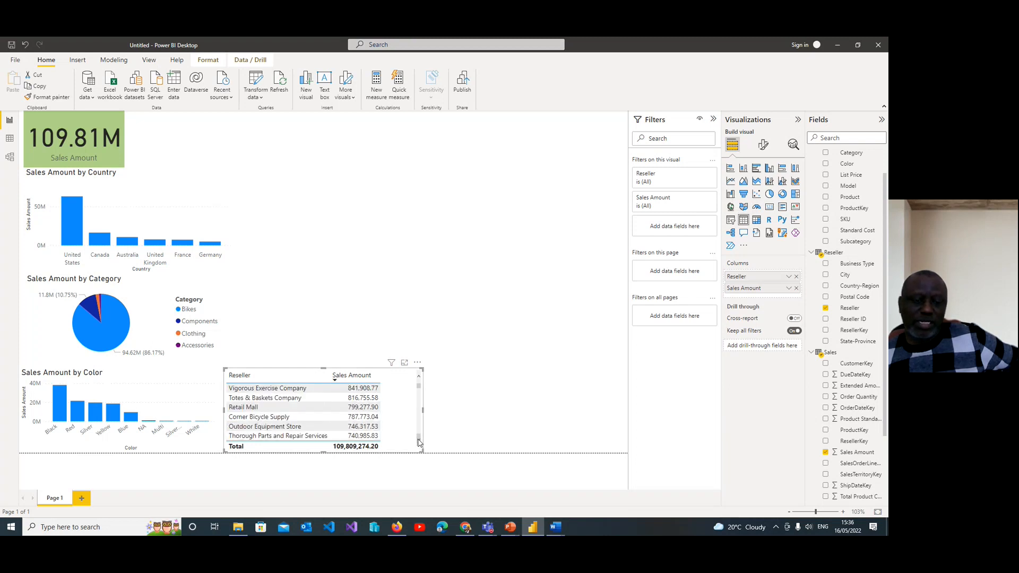
scroll(419, 443, down, 5)
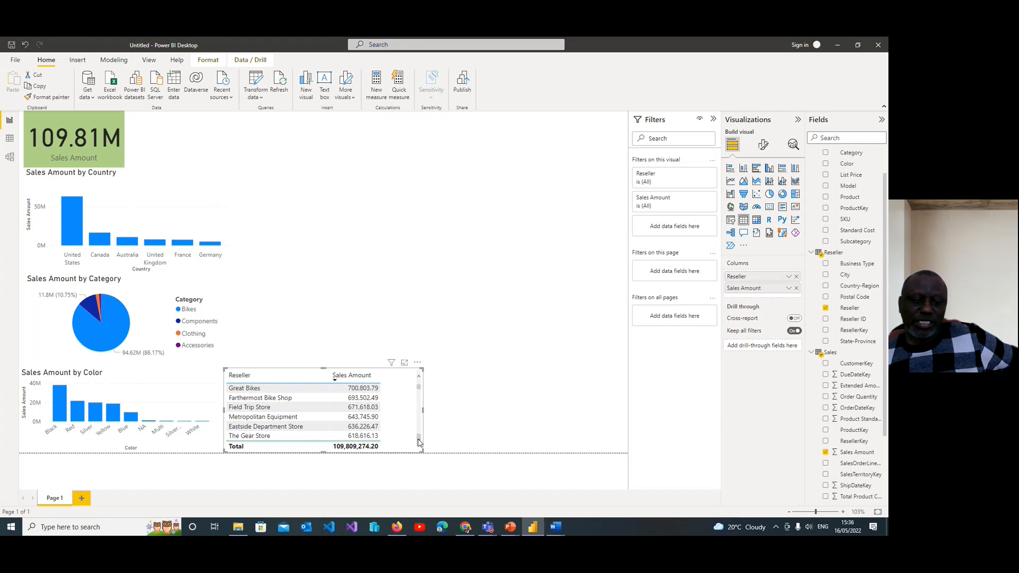
scroll(419, 443, down, 5)
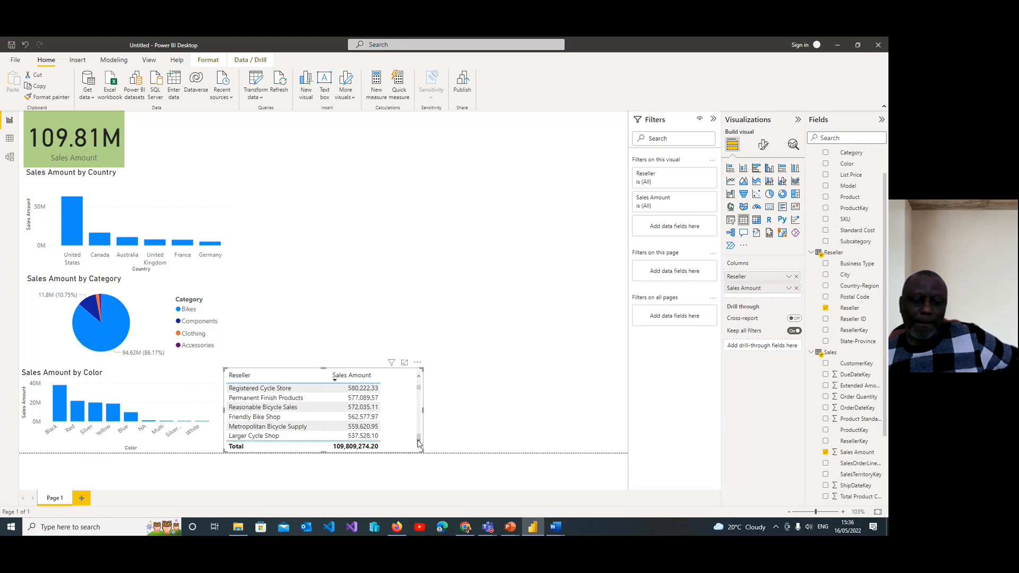
Step: Return to the first reseller rows and cross-filter the report by Vigorous Exercise Company, Brakes and Gears, and Excellent Riding Supplies, ending with no selection
scroll(419, 443, down, 3)
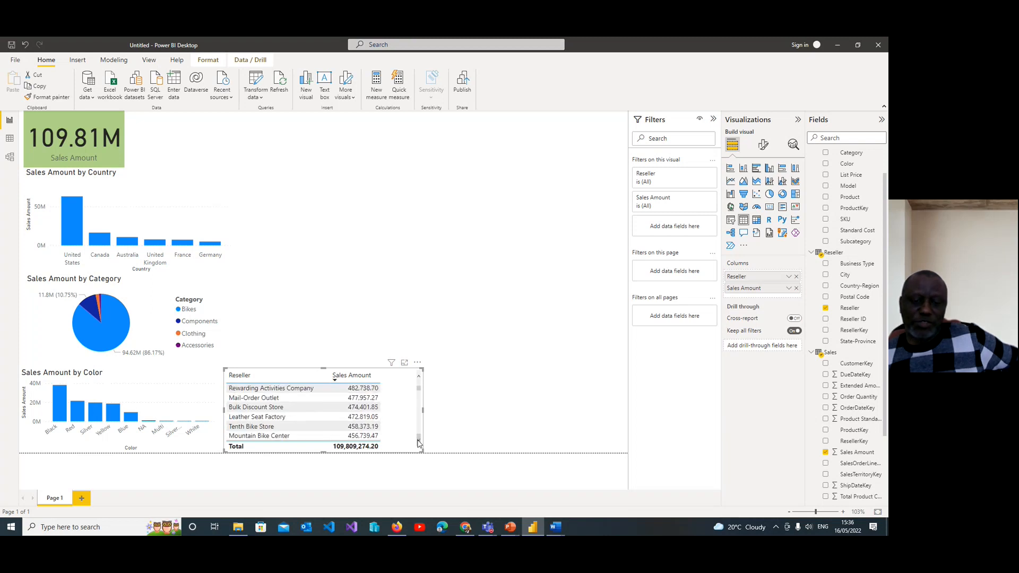
drag(419, 390, 419, 379)
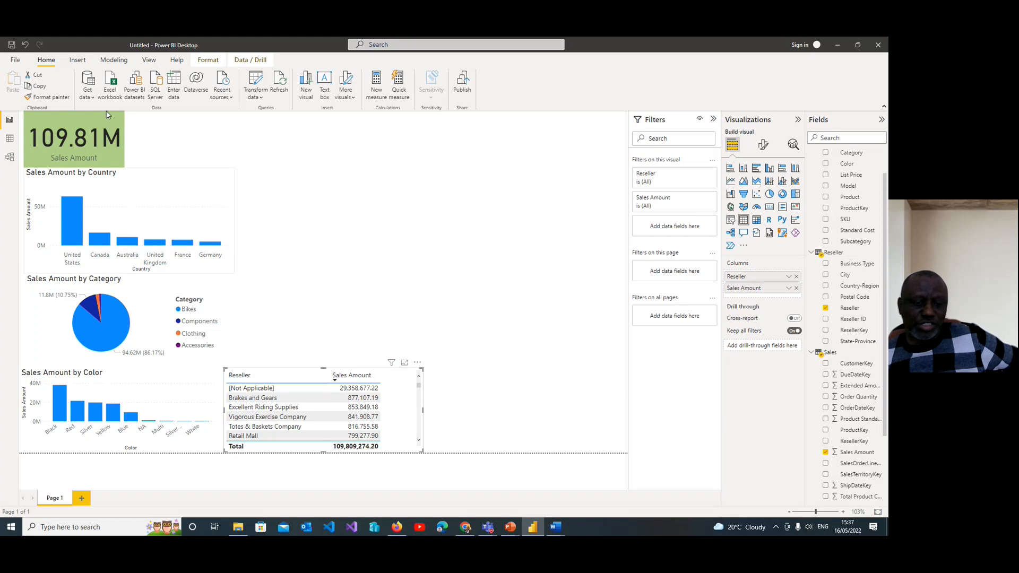
click(274, 417)
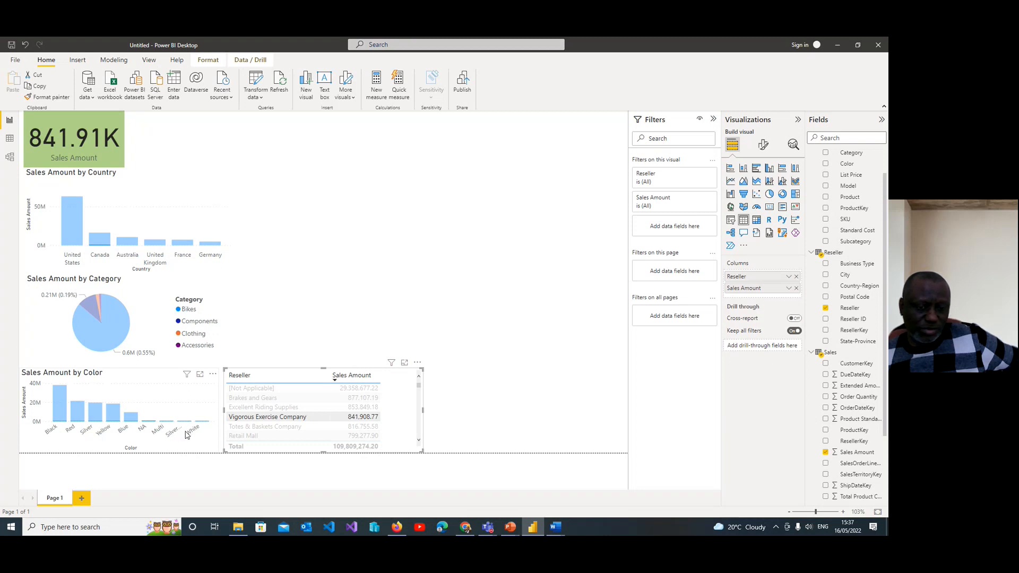
click(260, 408)
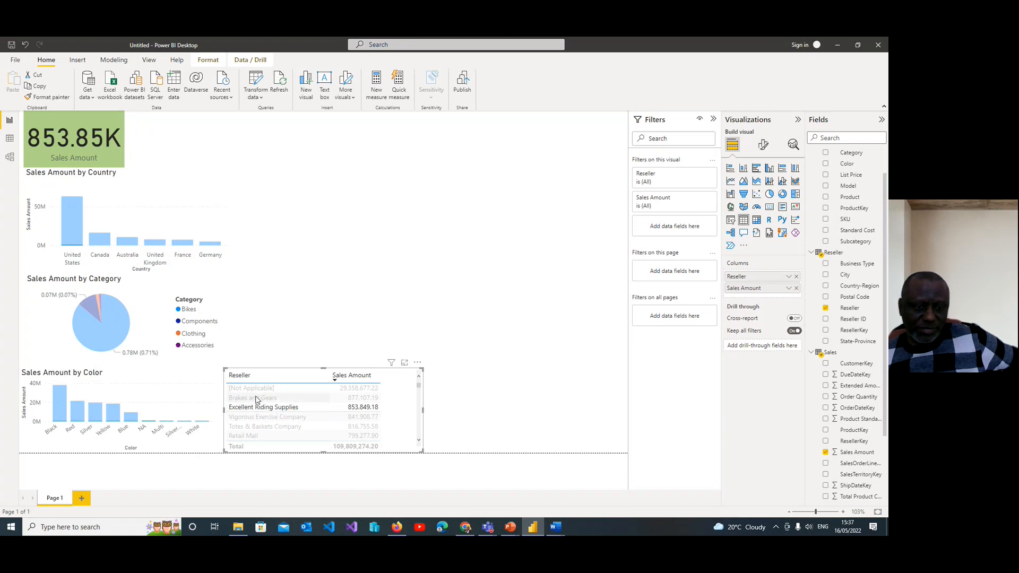
click(260, 399)
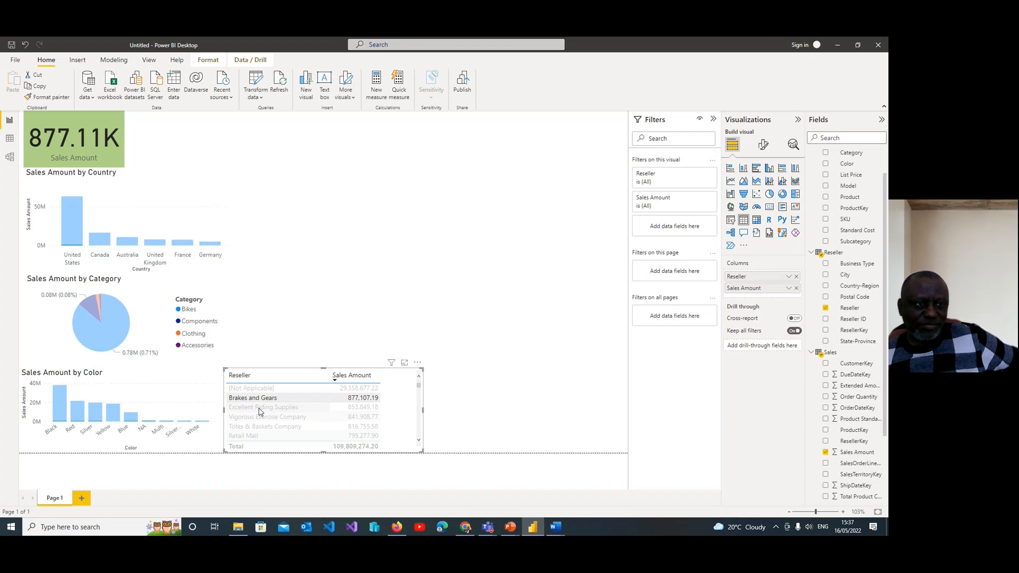
click(260, 407)
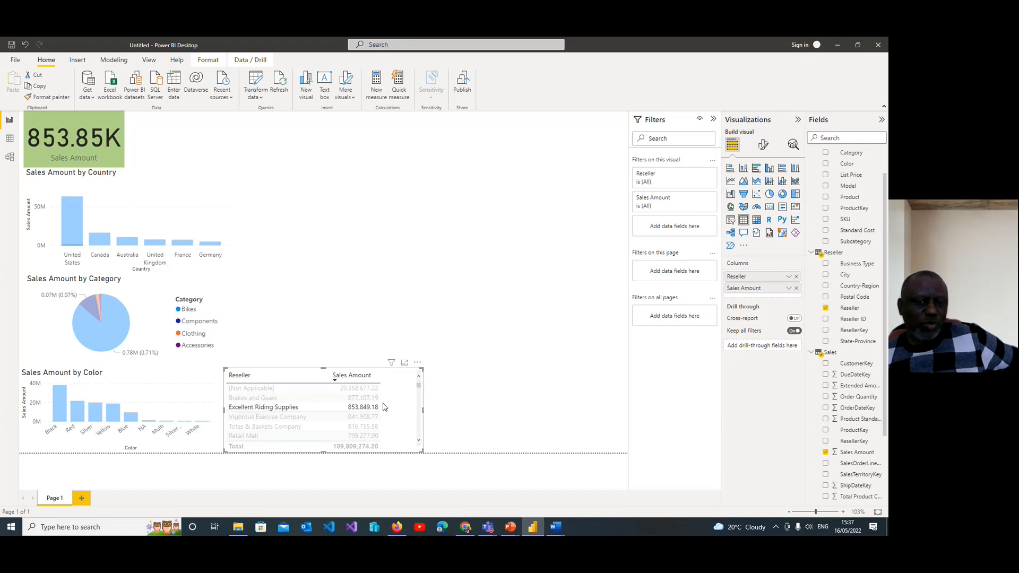
mouse_move(423, 409)
mouse_down()
mouse_move(400, 411)
mouse_move(420, 414)
mouse_up()
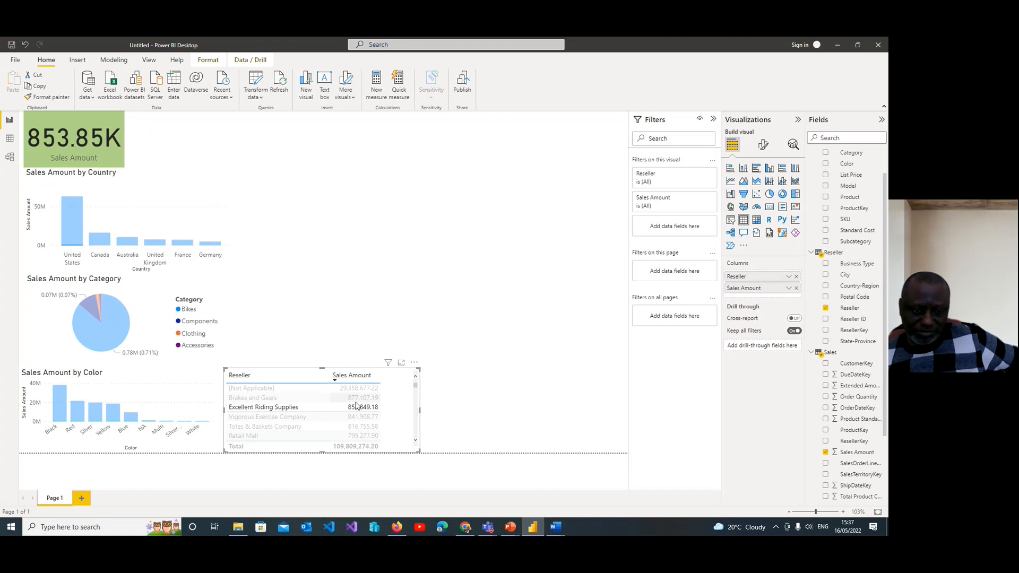
click(270, 407)
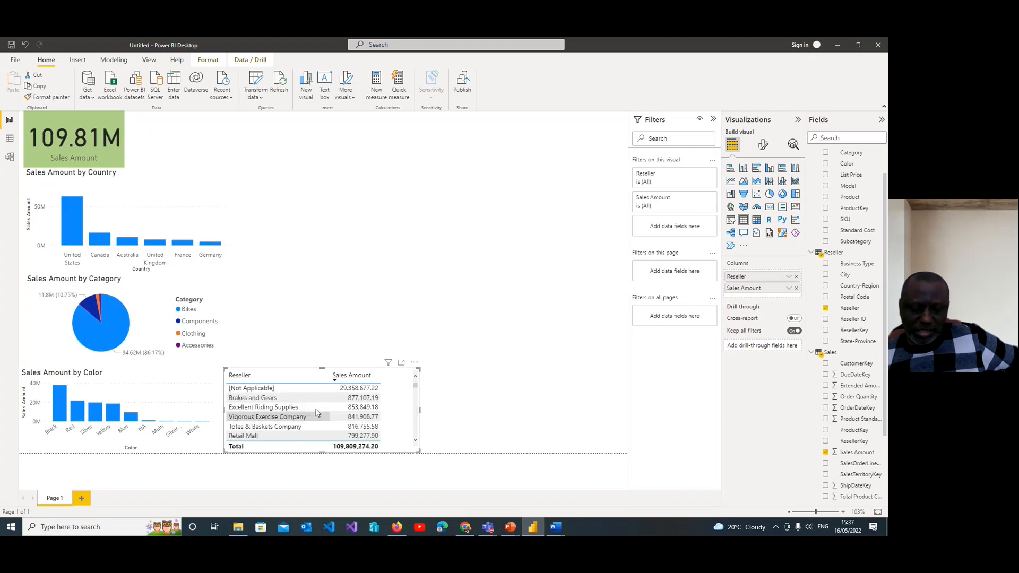
Step: View the reseller table in focus mode and return to the report page
click(414, 363)
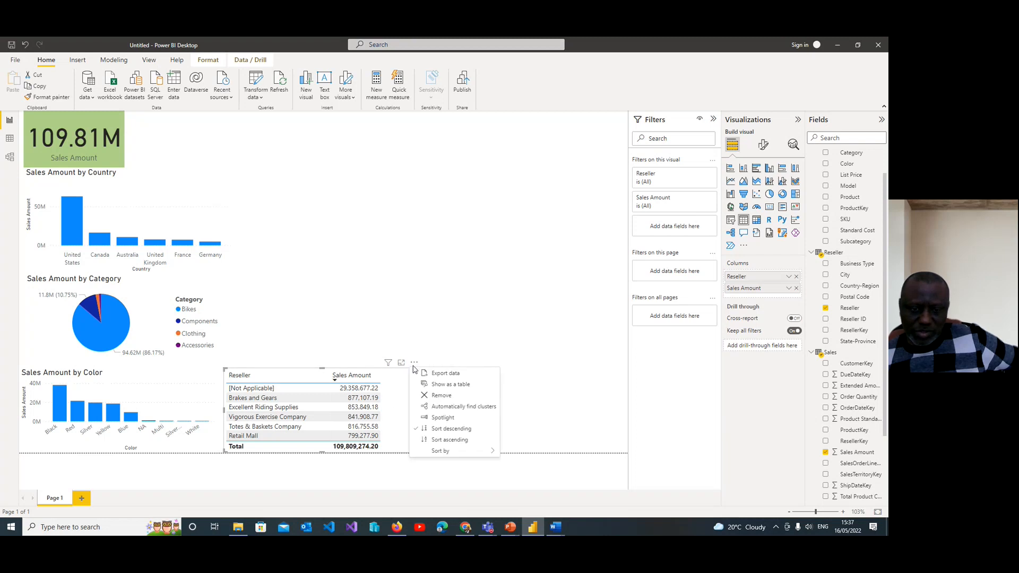
click(400, 383)
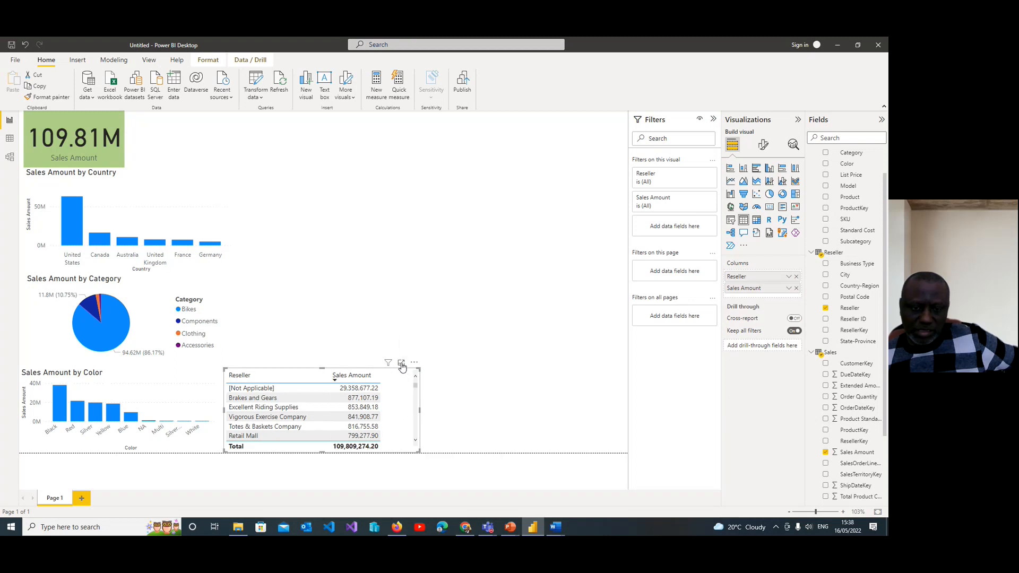
click(400, 363)
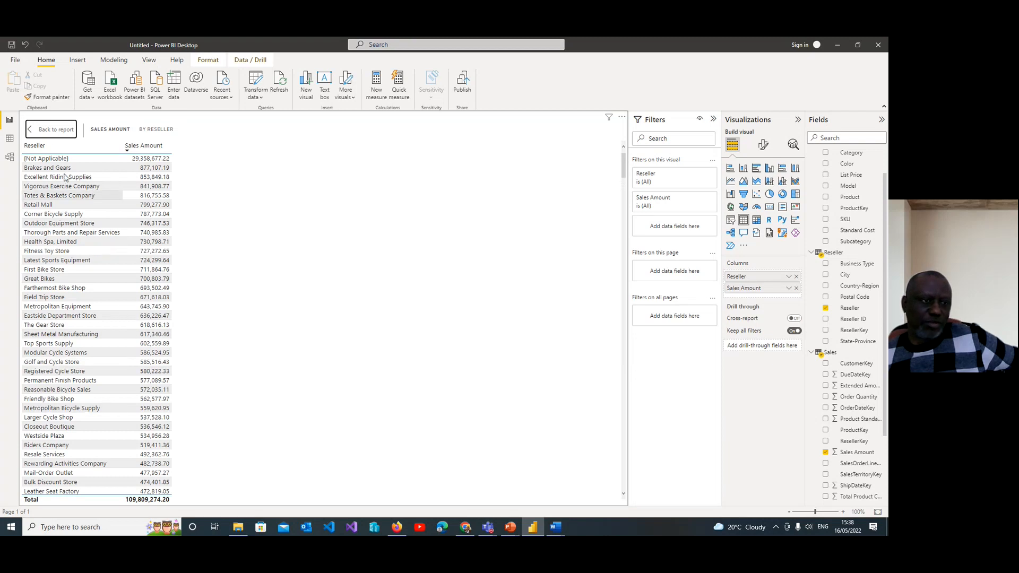
click(51, 132)
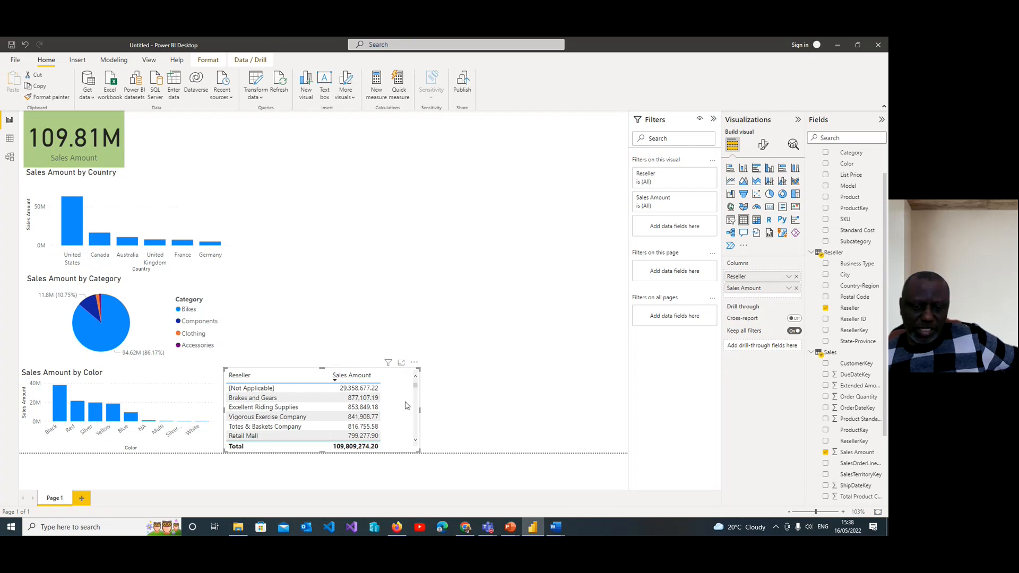
Step: Sort the reseller table by Sales Amount in descending order
click(414, 364)
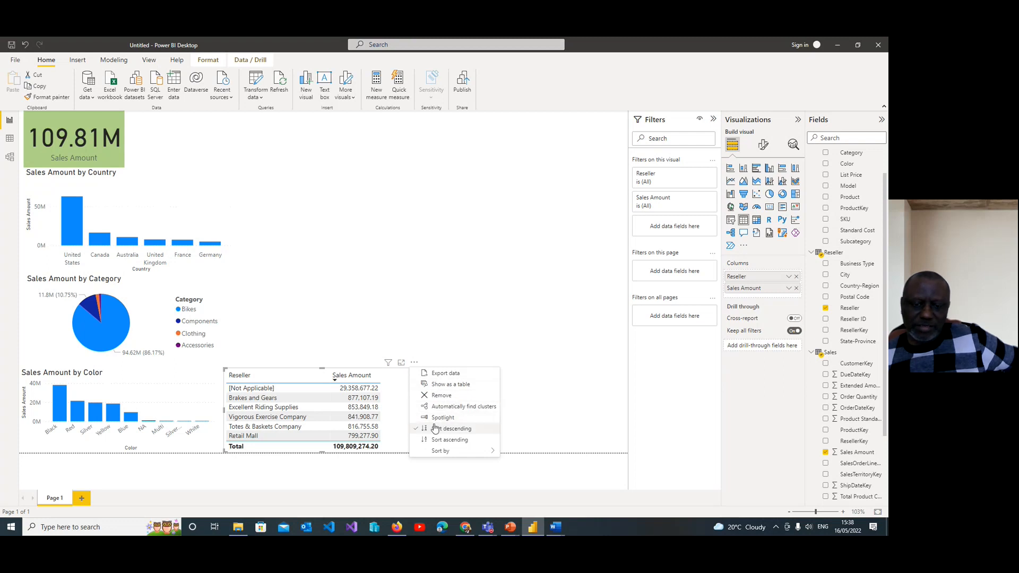
mouse_move(444, 450)
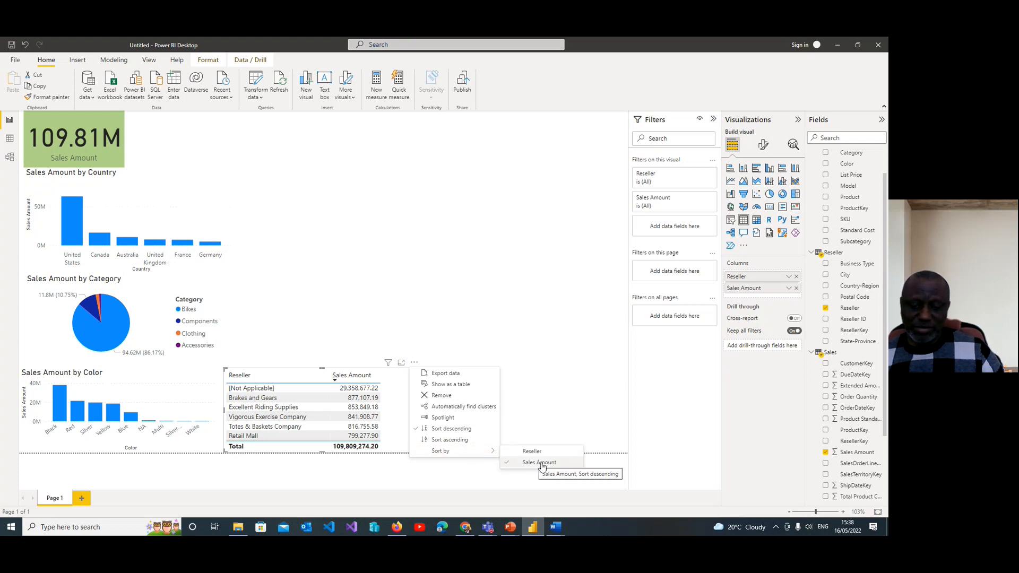
click(453, 430)
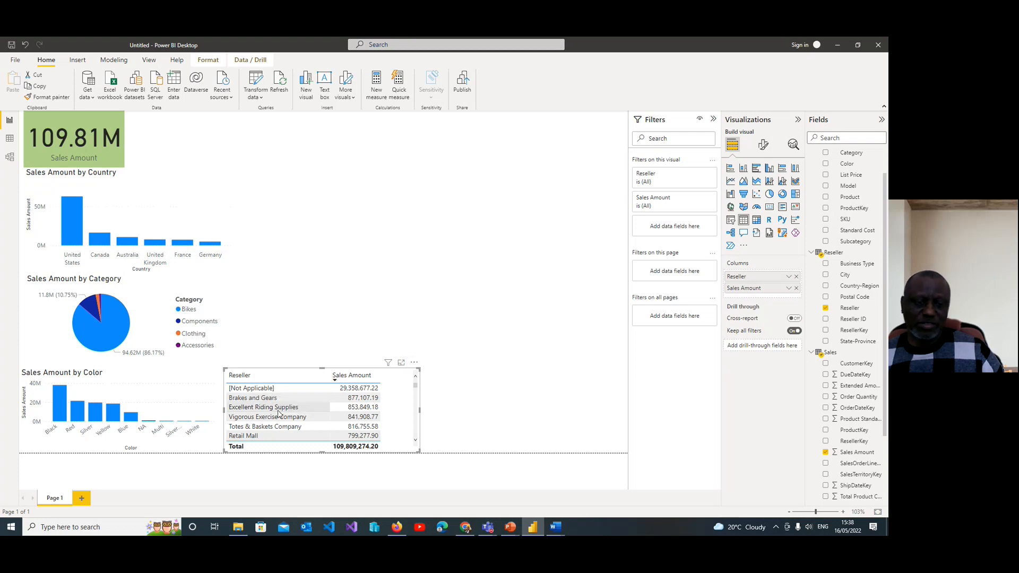
Step: Cross-filter the report by Excellent Riding Supplies and clear the selection
click(276, 407)
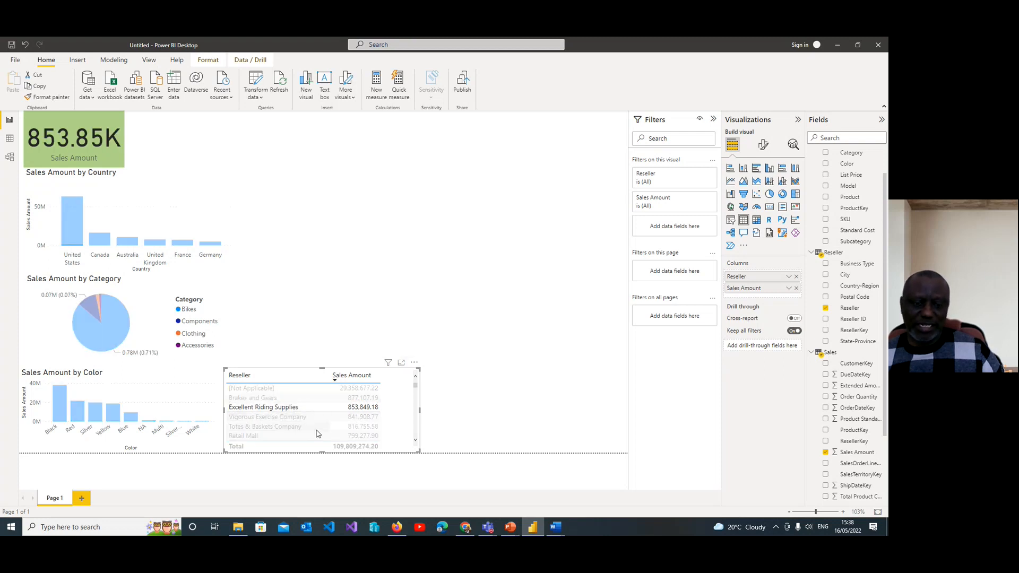
click(290, 411)
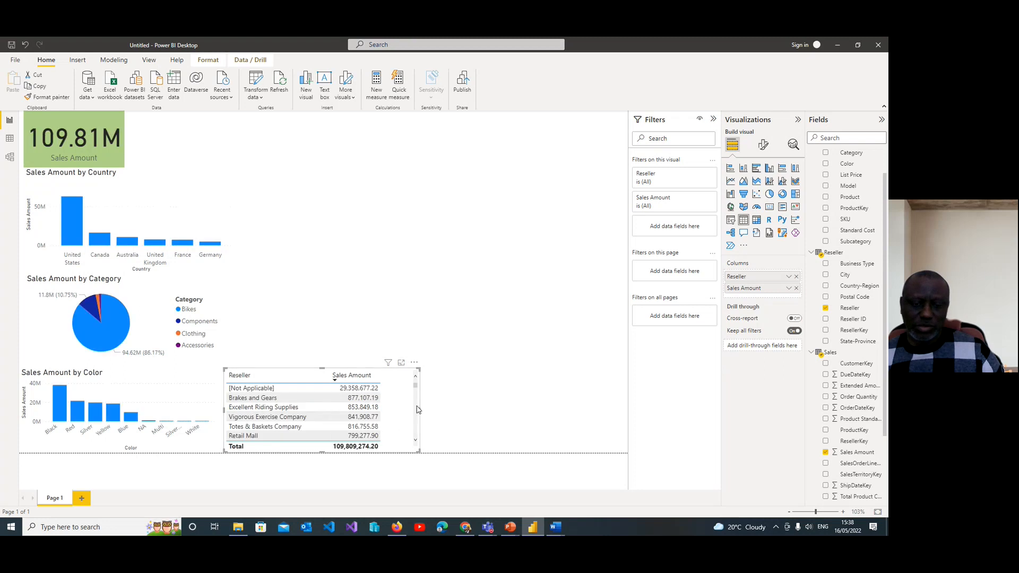
mouse_move(415, 387)
mouse_down()
mouse_move(417, 419)
mouse_move(414, 382)
mouse_up()
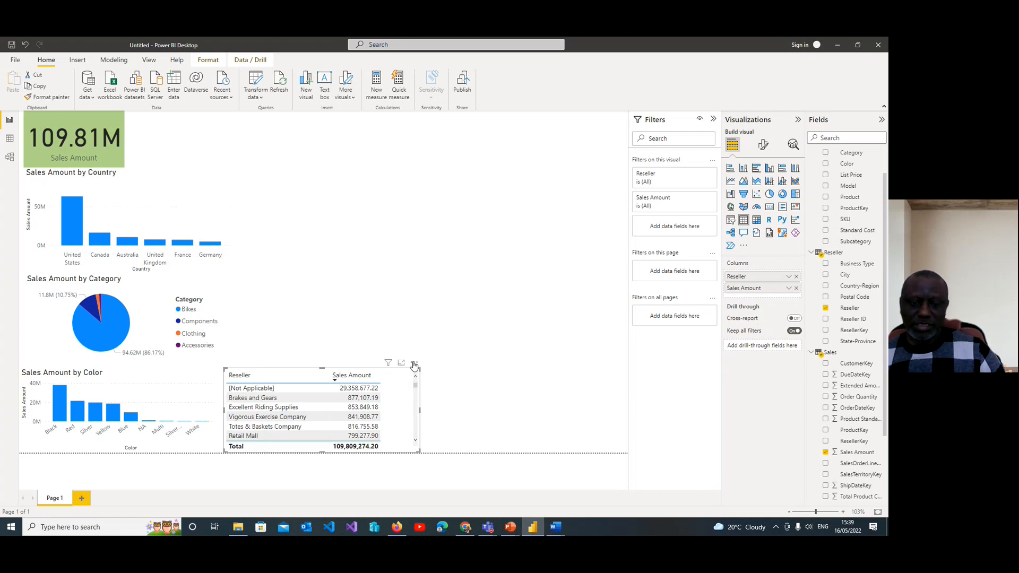
mouse_move(389, 365)
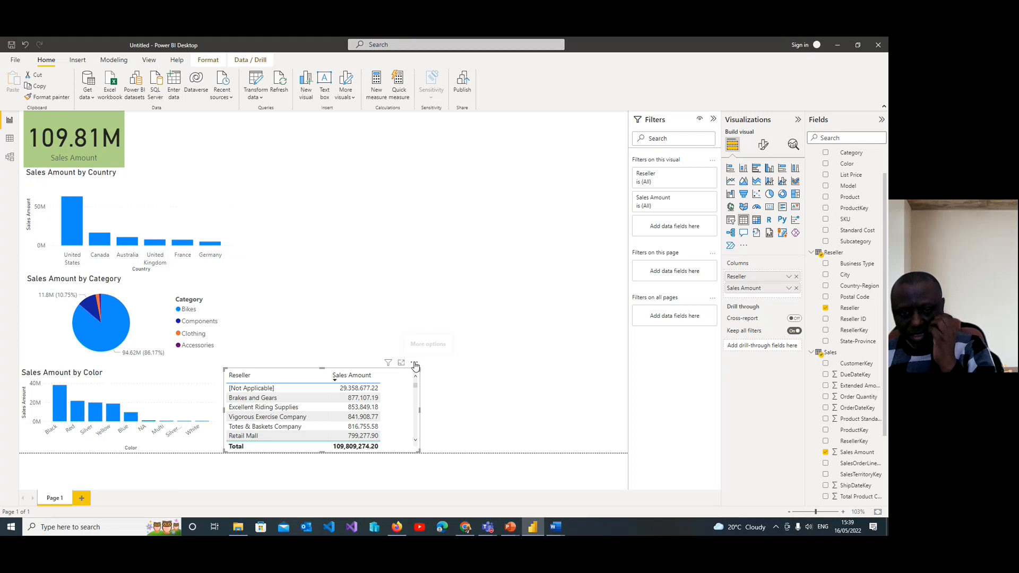
Step: Spotlight the reseller table, try selecting its [Not Applicable] row, and turn the spotlight off again
click(414, 364)
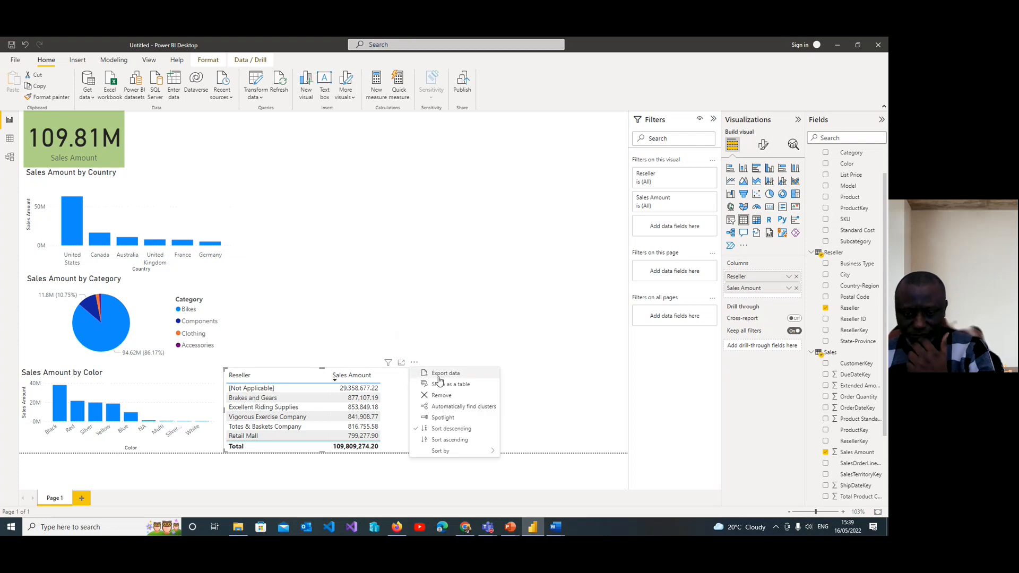
click(452, 419)
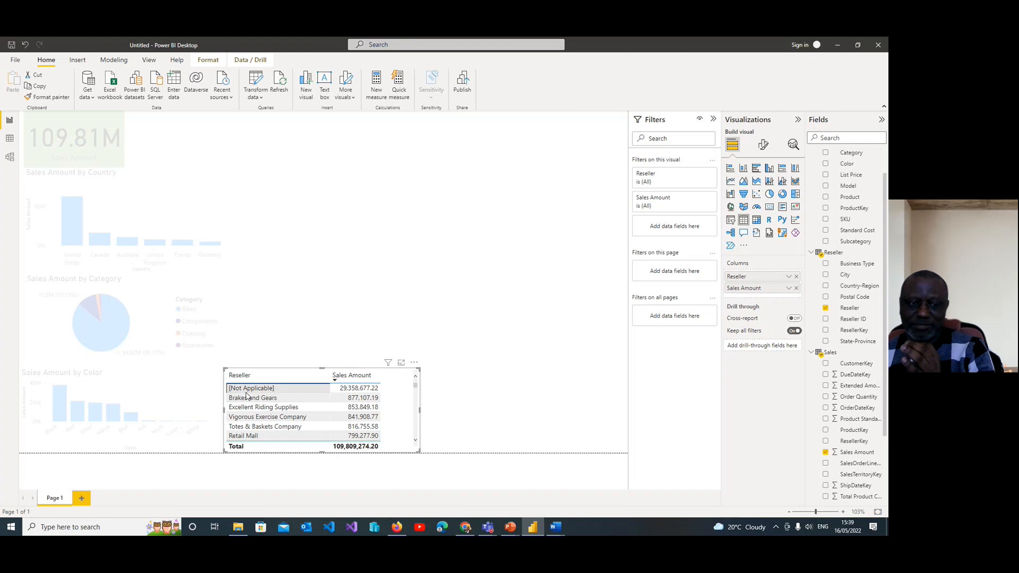
click(276, 390)
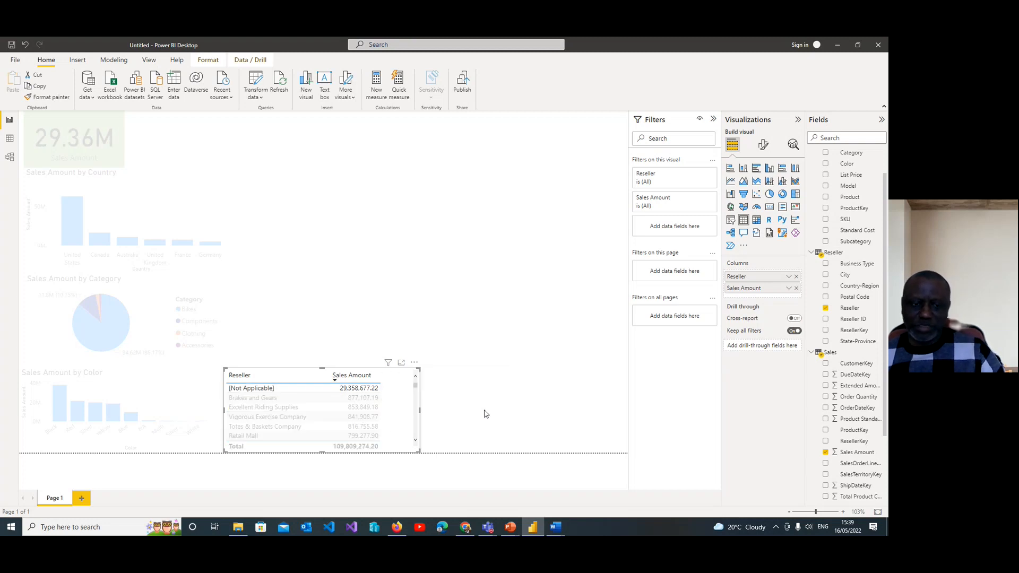
click(267, 391)
click(414, 363)
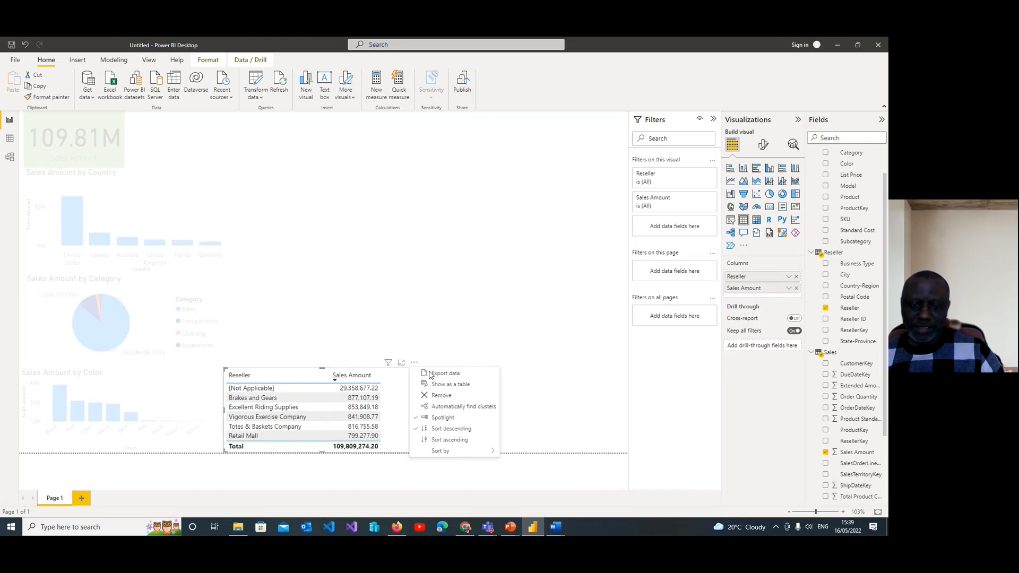
click(452, 418)
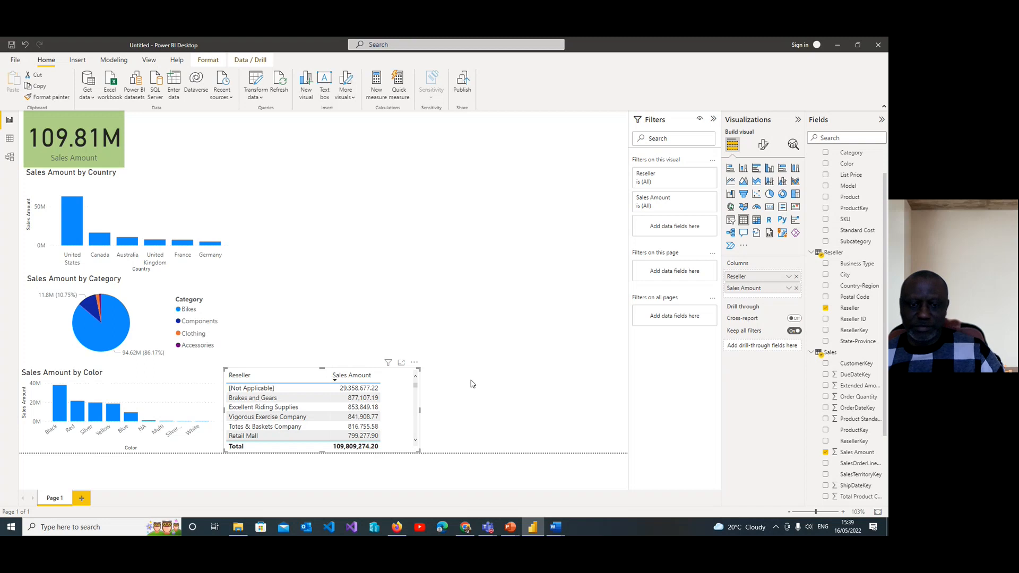
Step: Narrow the reseller table to fit closely around its two columns and deselect it
drag(420, 410, 397, 413)
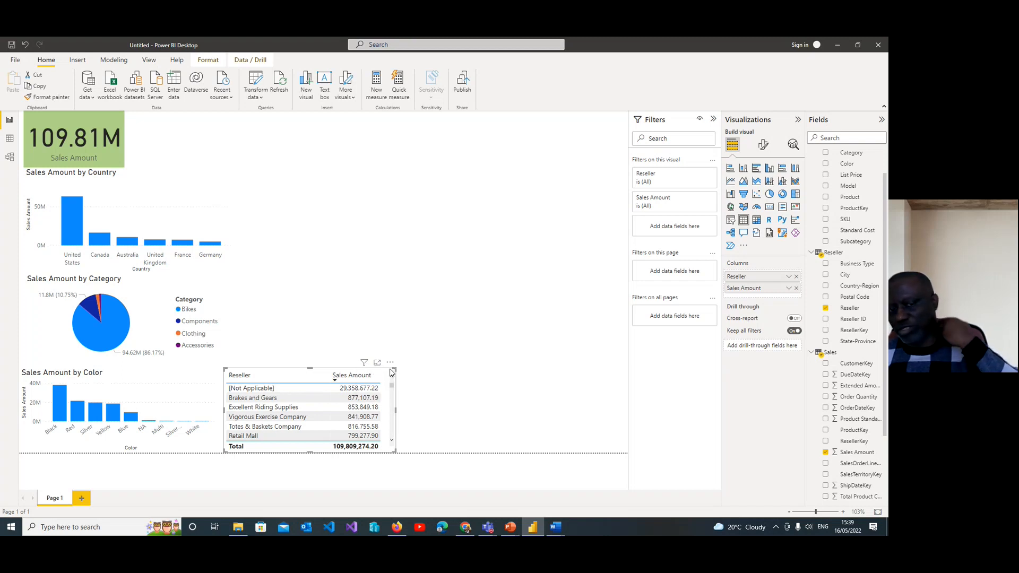
click(420, 409)
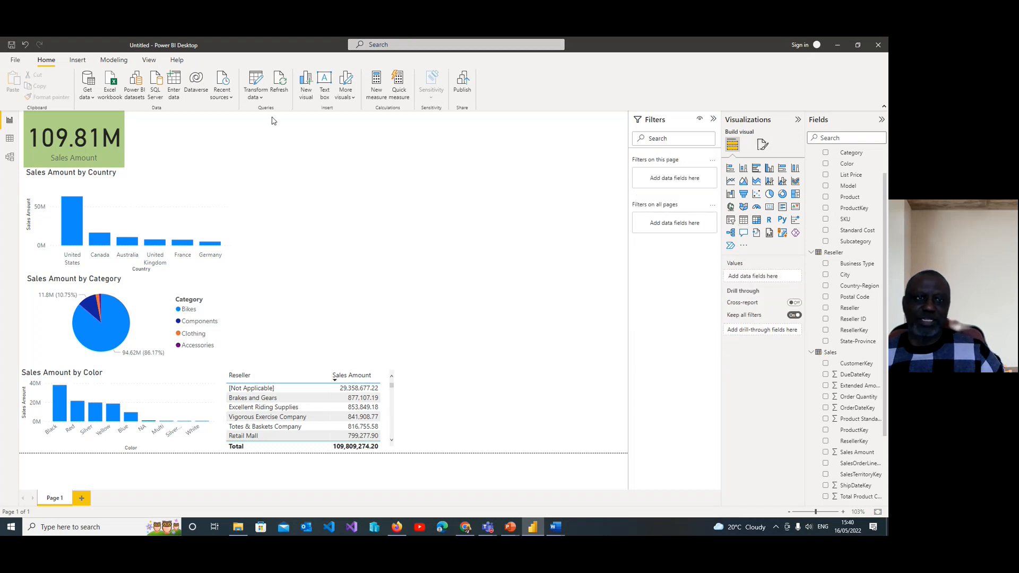
Step: Build a second table from a new visual with the Sales Amount and Reseller fields, and delete it
click(307, 84)
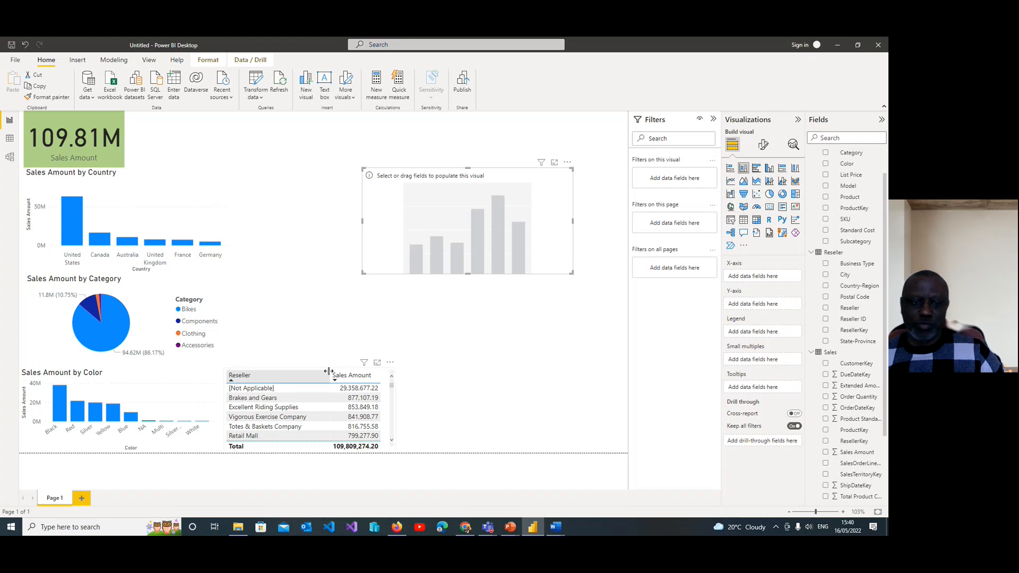
click(744, 220)
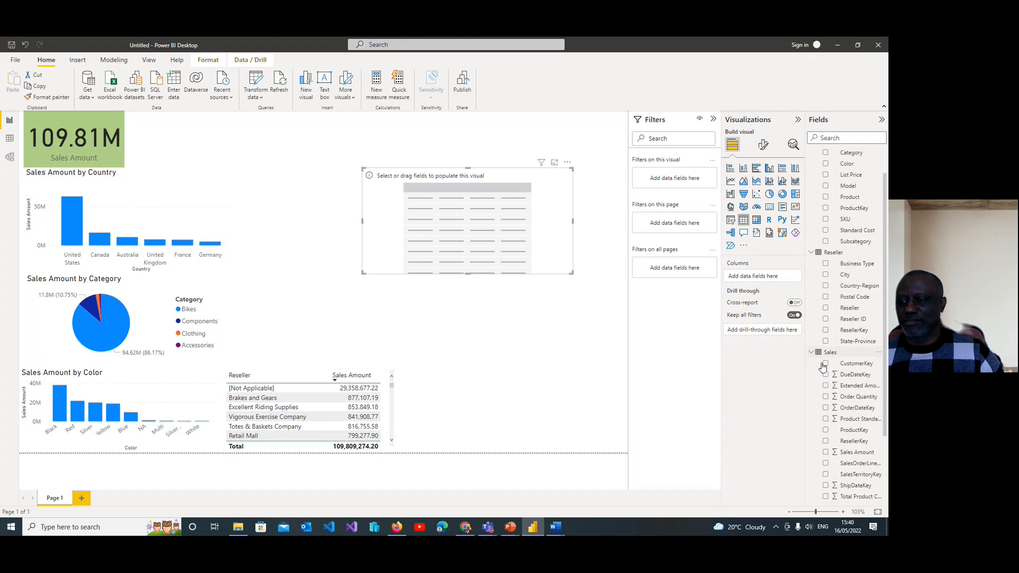
click(826, 452)
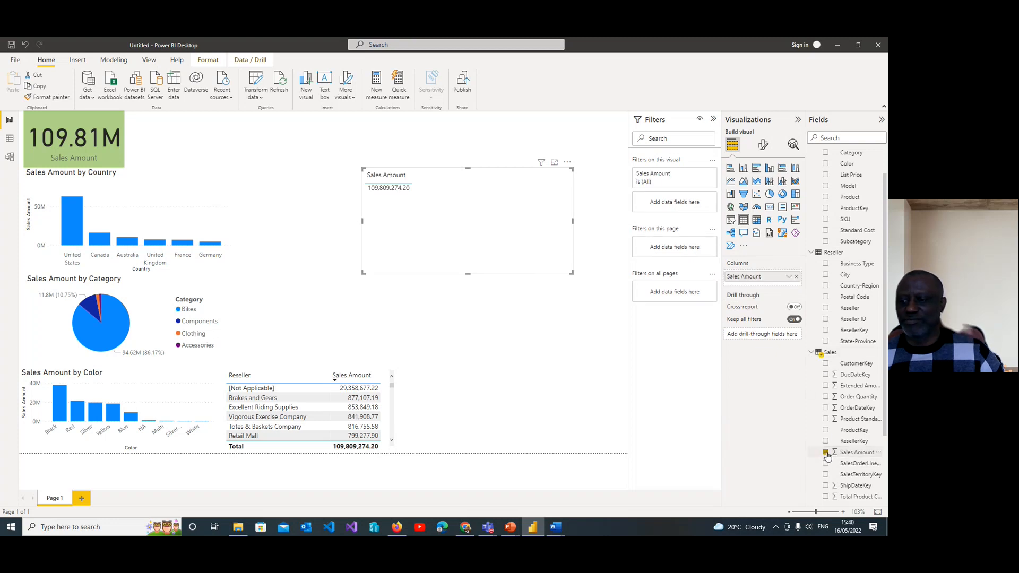
click(826, 309)
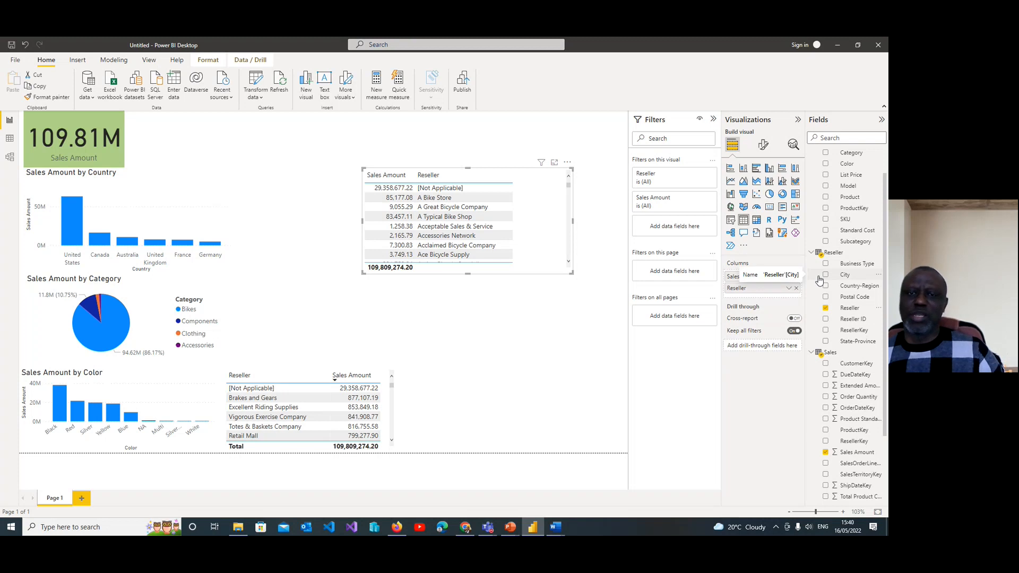
click(567, 164)
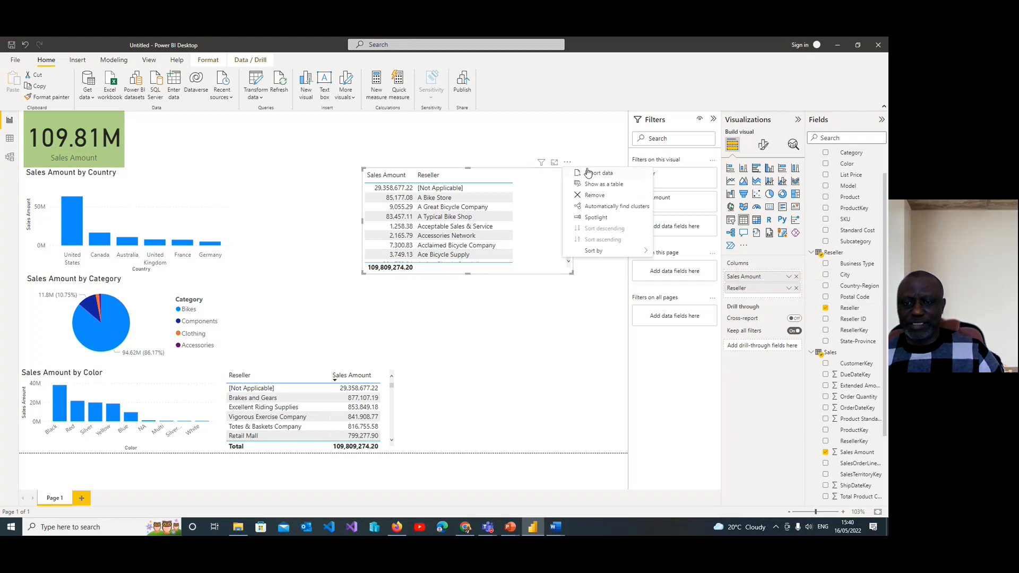
mouse_move(616, 251)
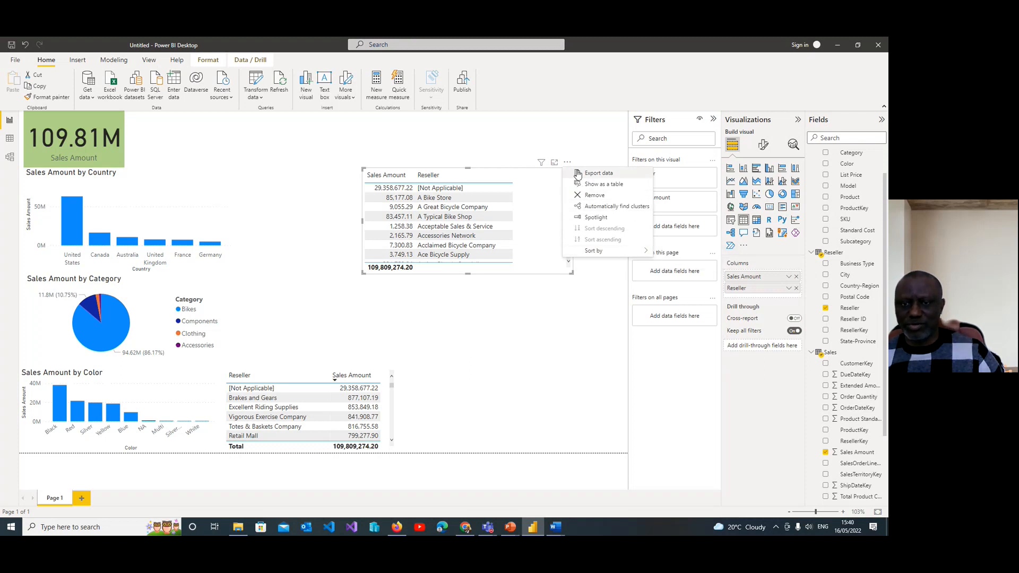
click(541, 255)
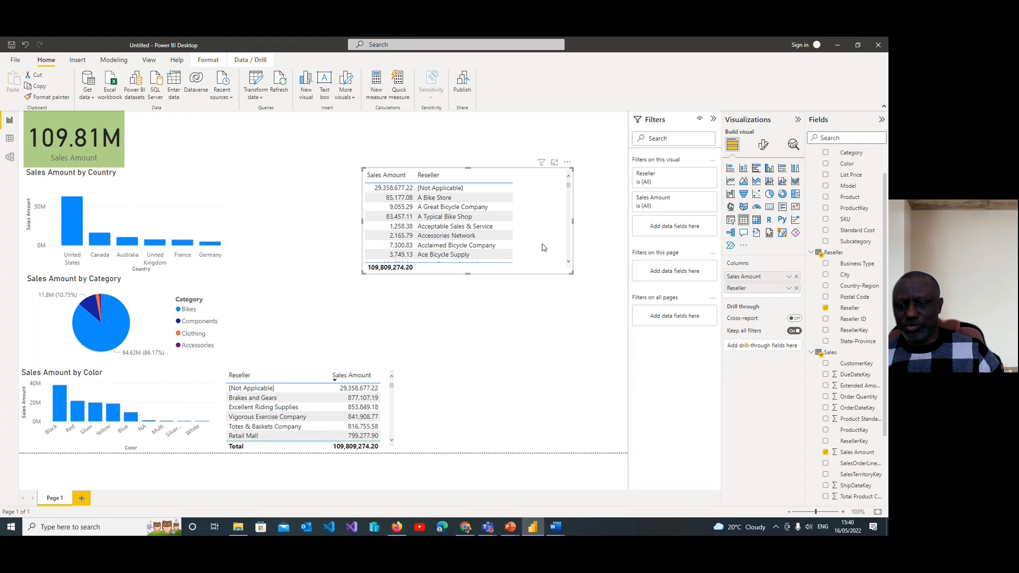
key(Delete)
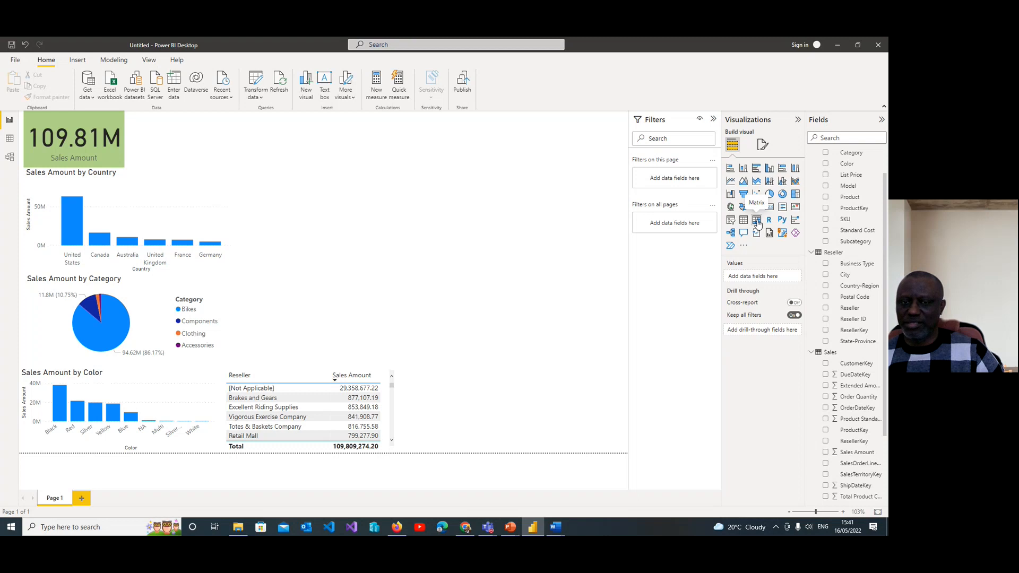
Step: Add a matrix visual with Reseller as rows and Sales Amount as values, and narrow it to fit its columns
click(307, 92)
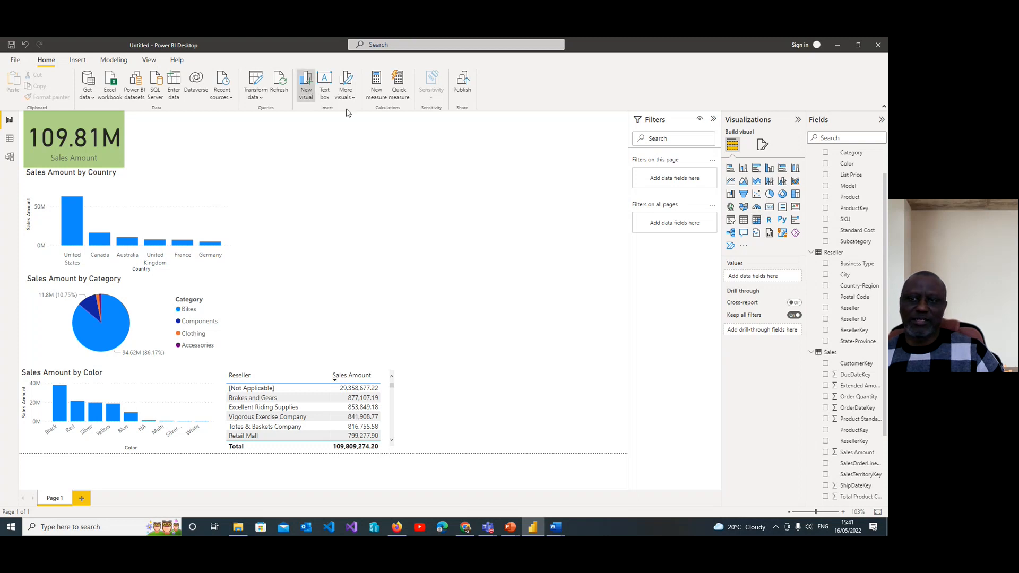
click(756, 221)
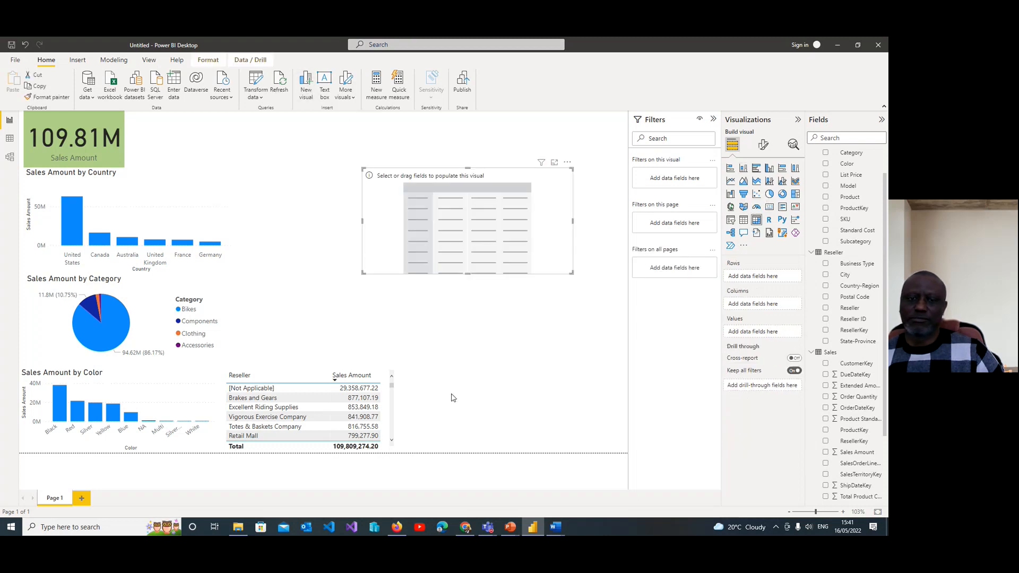
click(825, 453)
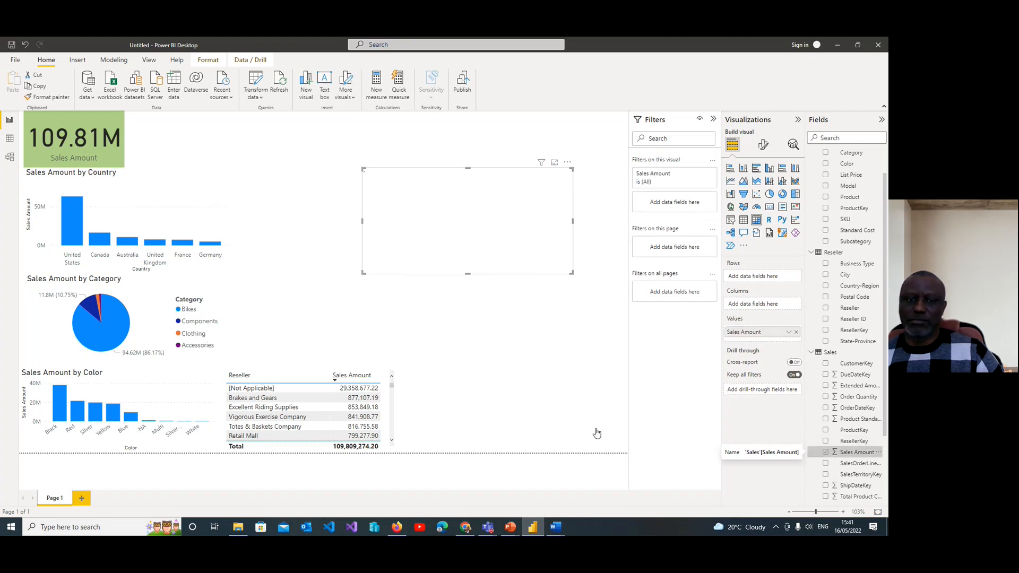
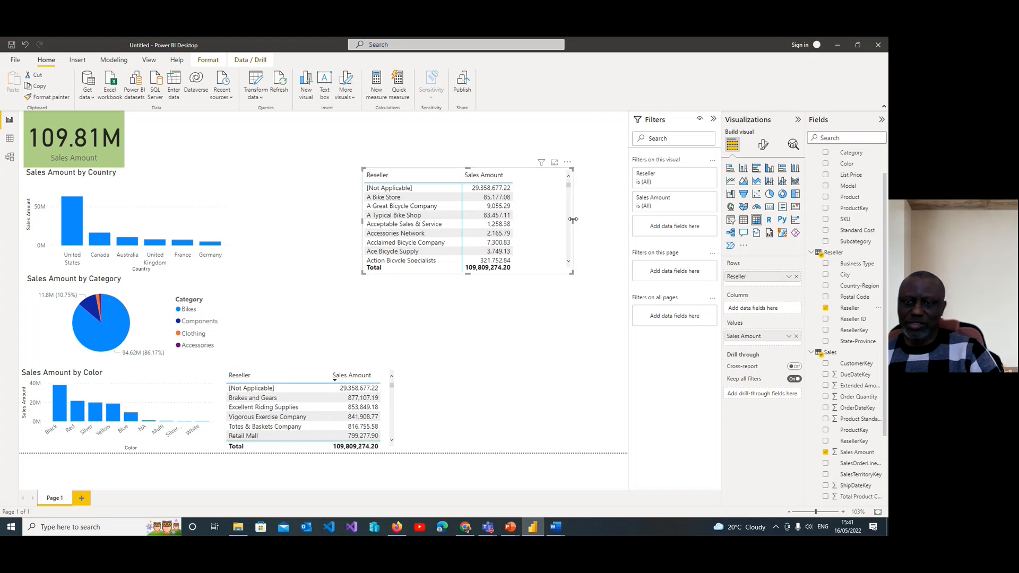
drag(573, 222, 522, 221)
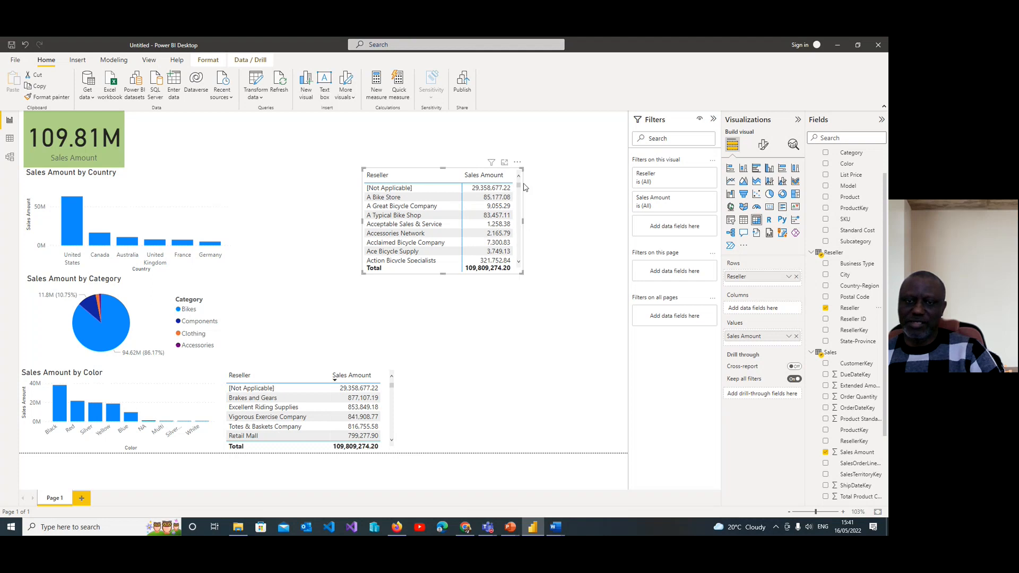
Step: Sort the matrix by Sales Amount, check its sort direction, and deselect it
click(518, 164)
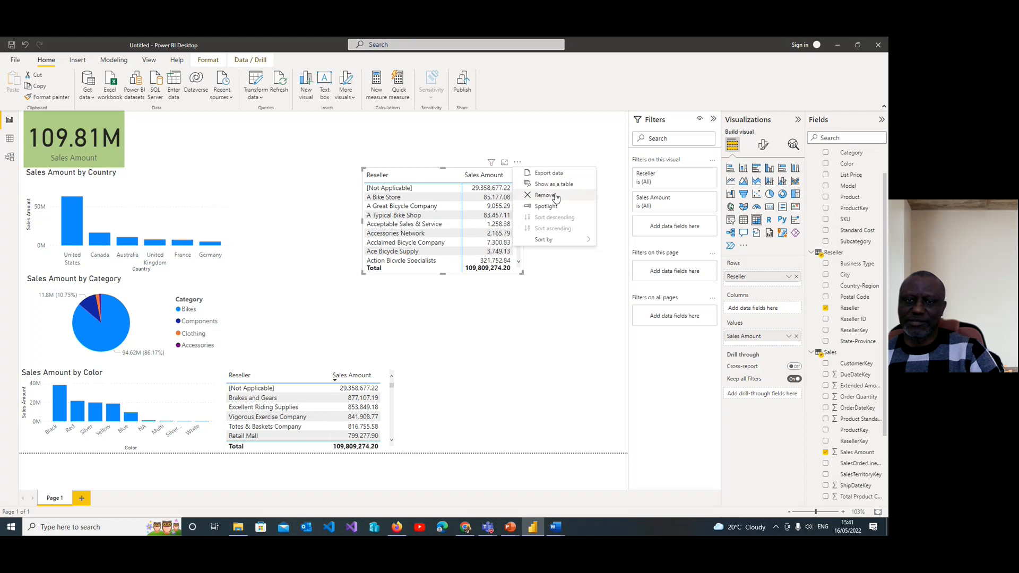
mouse_move(573, 240)
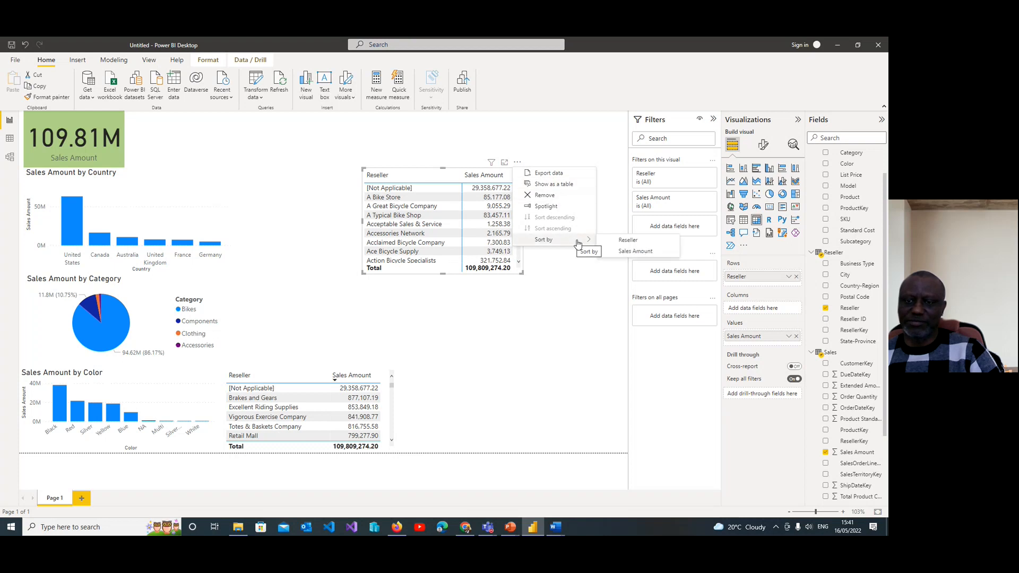
click(619, 252)
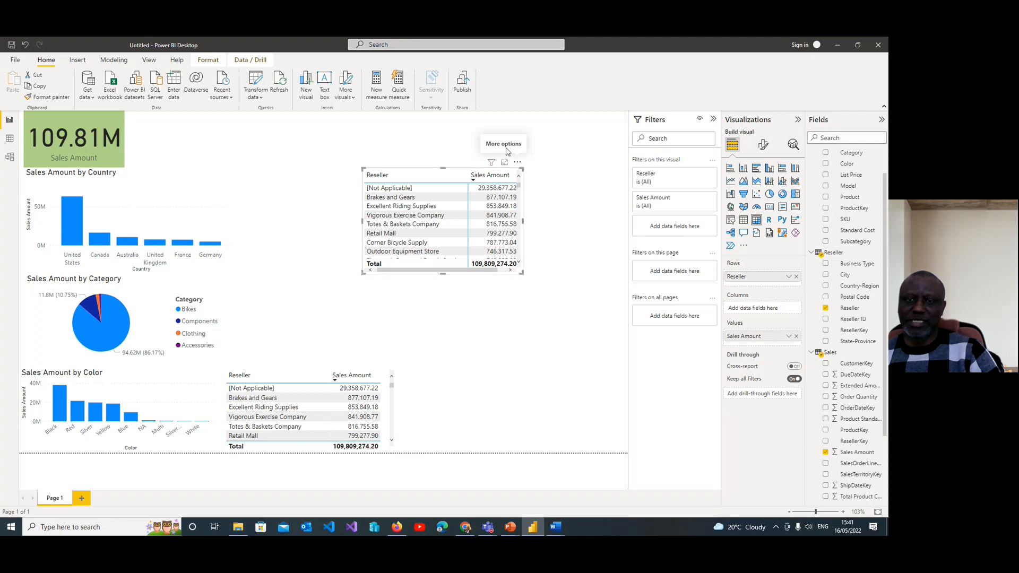
click(517, 164)
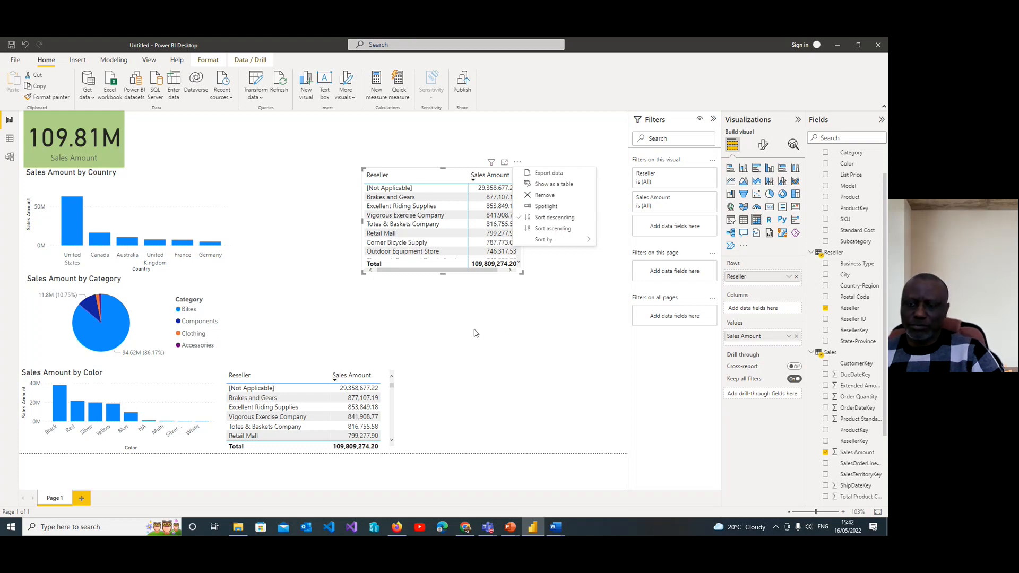
click(493, 165)
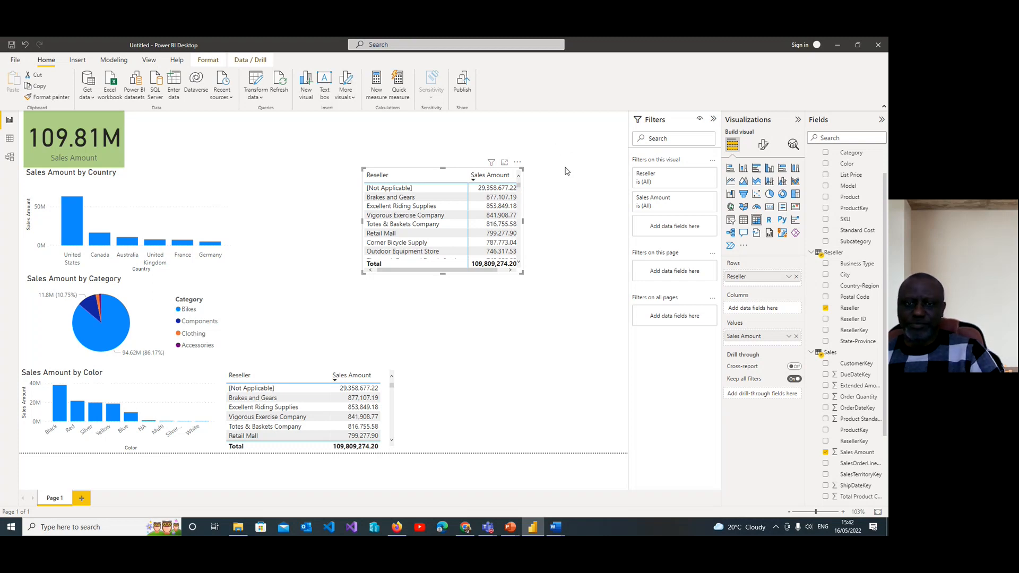
click(567, 168)
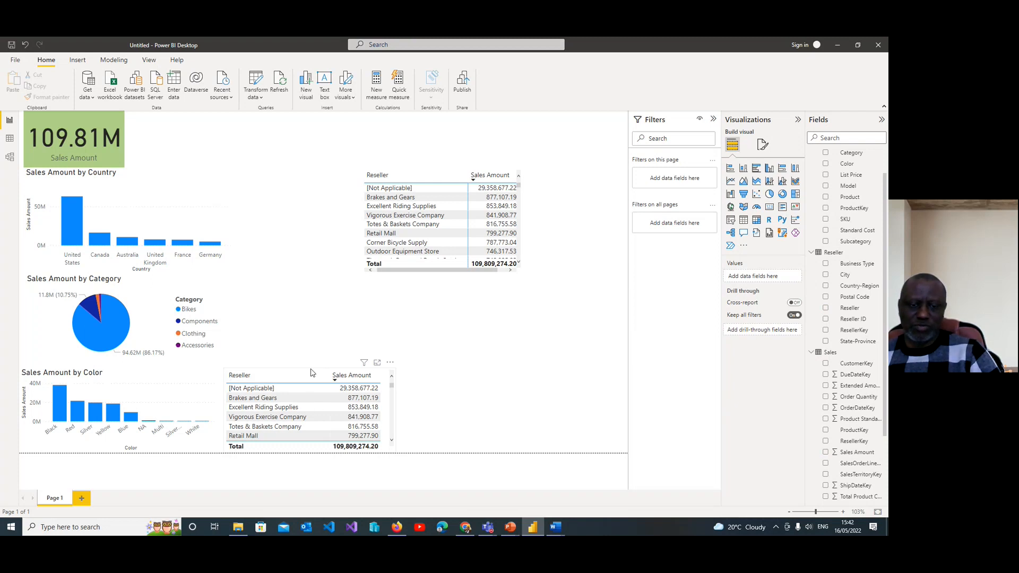
Step: Delete the old reseller table and move the matrix to the page's lower-right corner
click(312, 372)
key(Delete)
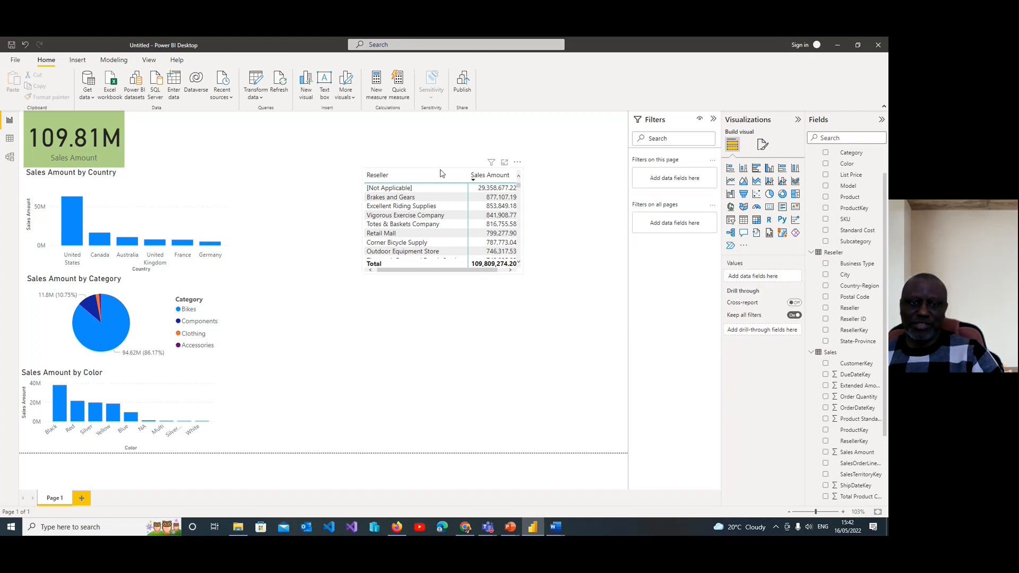
click(440, 174)
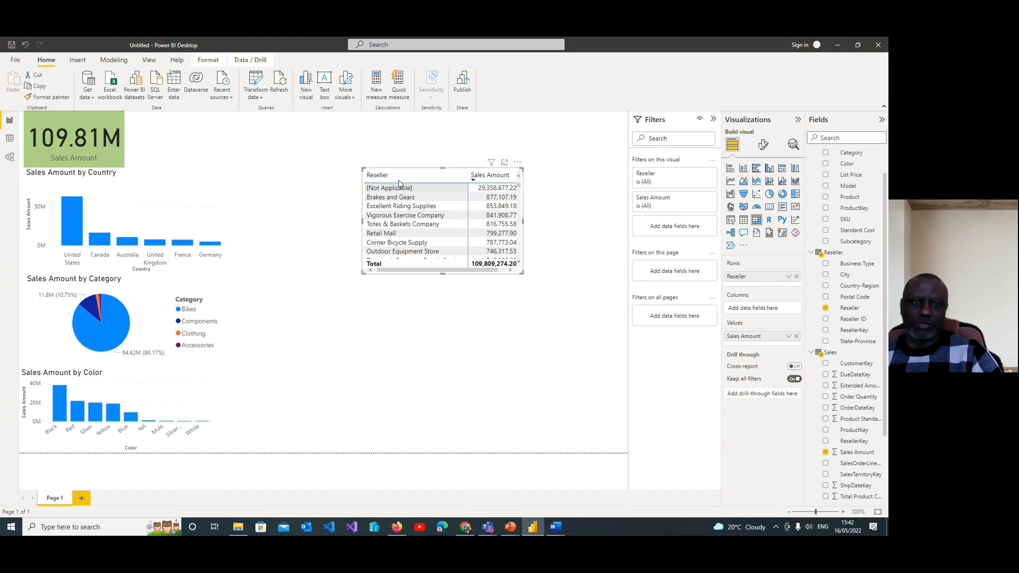
drag(464, 171, 566, 375)
click(536, 300)
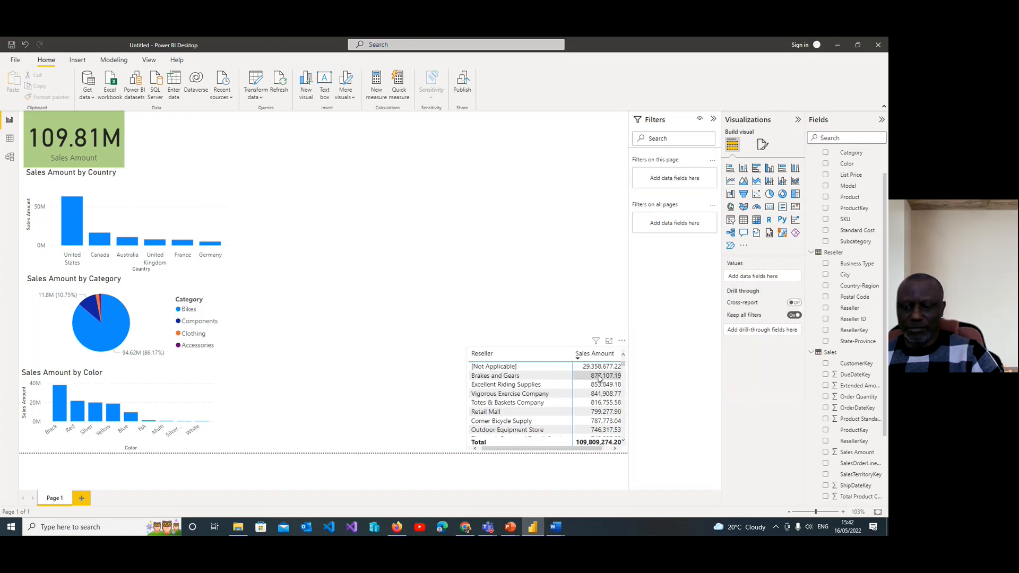
Step: With the matrix selected, collapse the Product fields and expand the Date table and its Date field
scroll(624, 369, down, 3)
mouse_move(625, 369)
mouse_down()
mouse_move(627, 389)
mouse_move(627, 363)
mouse_up()
click(624, 360)
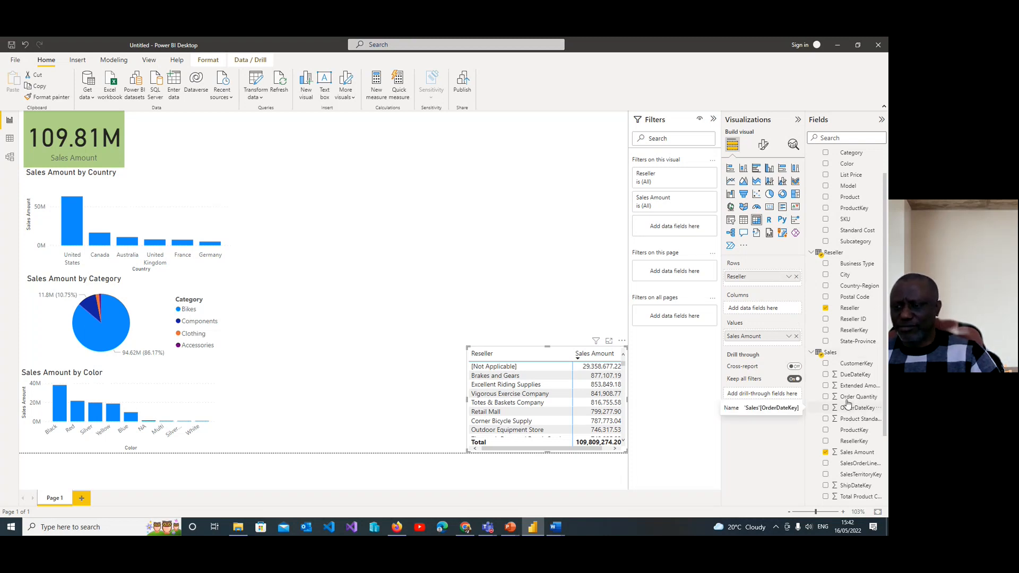
scroll(854, 388, down, 3)
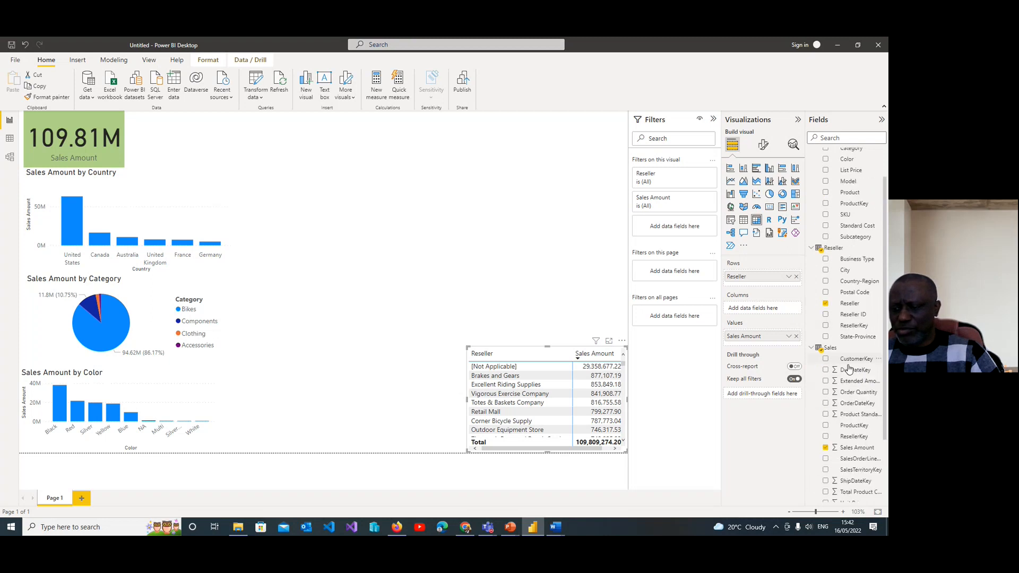
scroll(848, 376, up, 3)
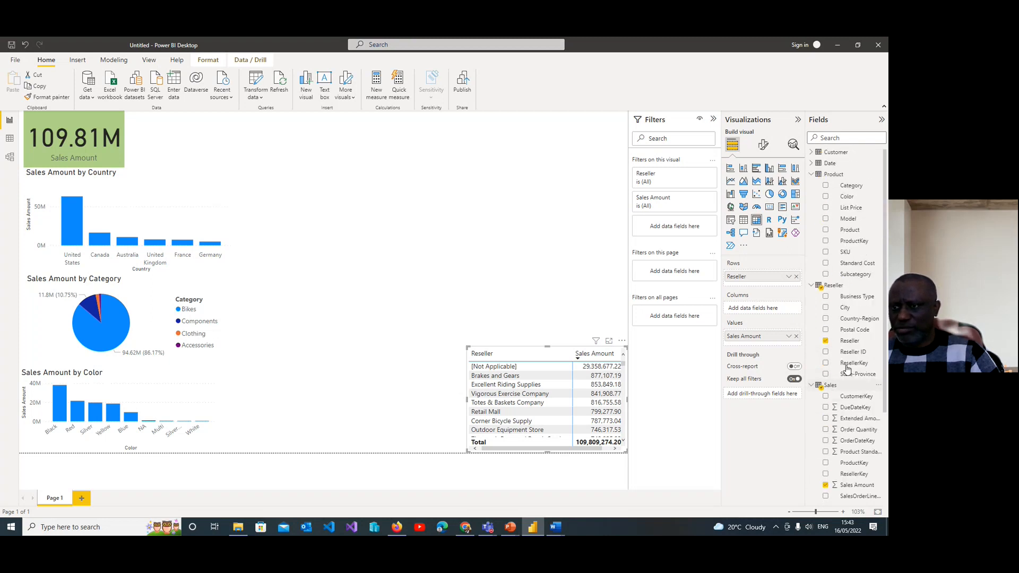
click(811, 176)
click(812, 165)
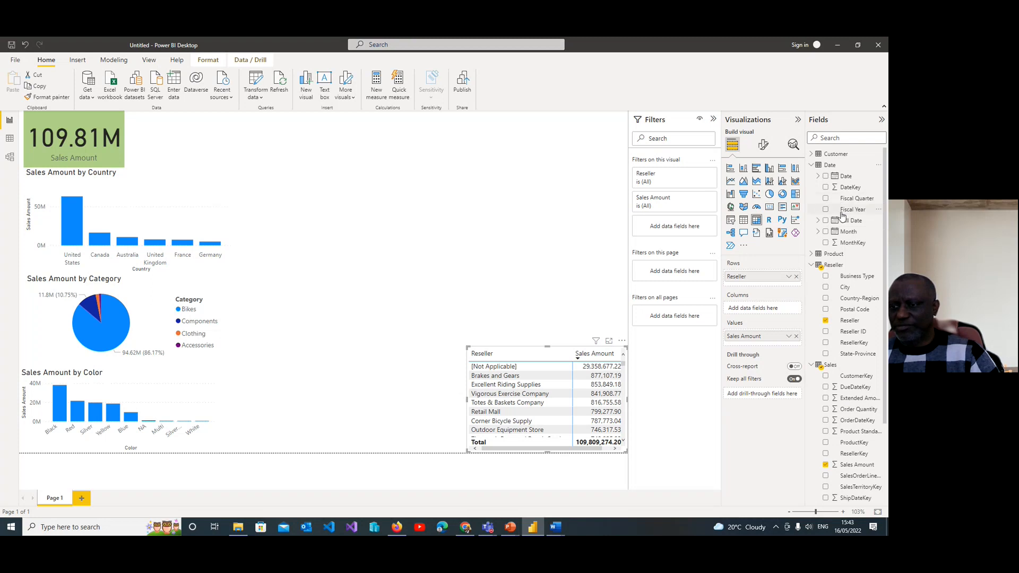
click(818, 179)
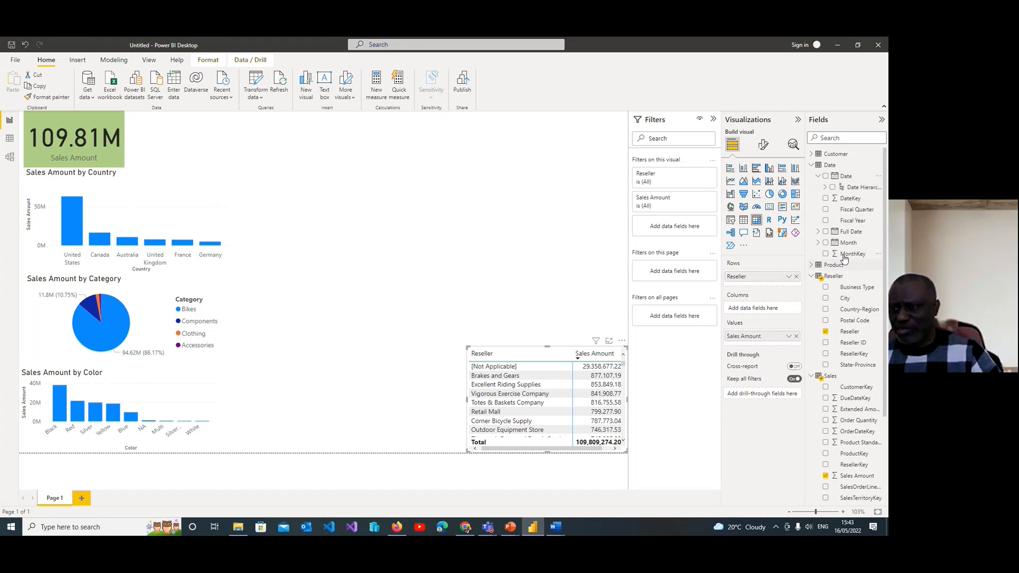
click(818, 242)
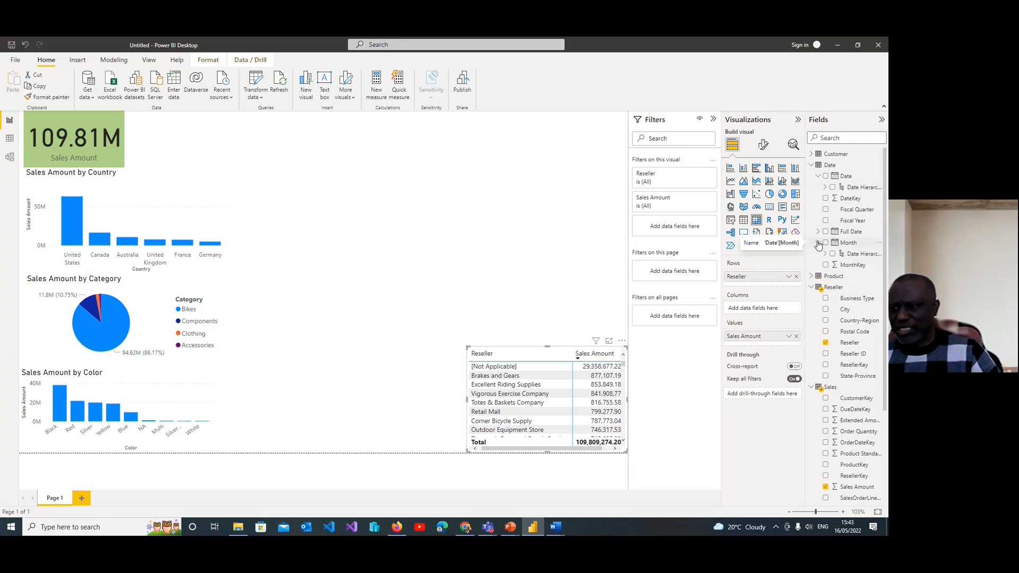
click(818, 243)
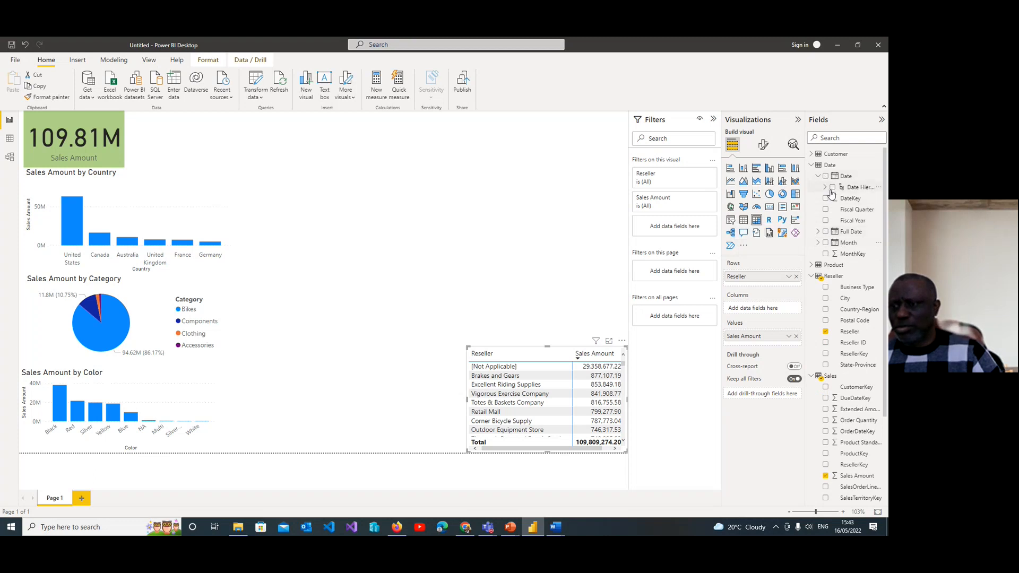
Step: Try adding Fiscal Year as the matrix's columns, undo it, and deselect the matrix
click(824, 222)
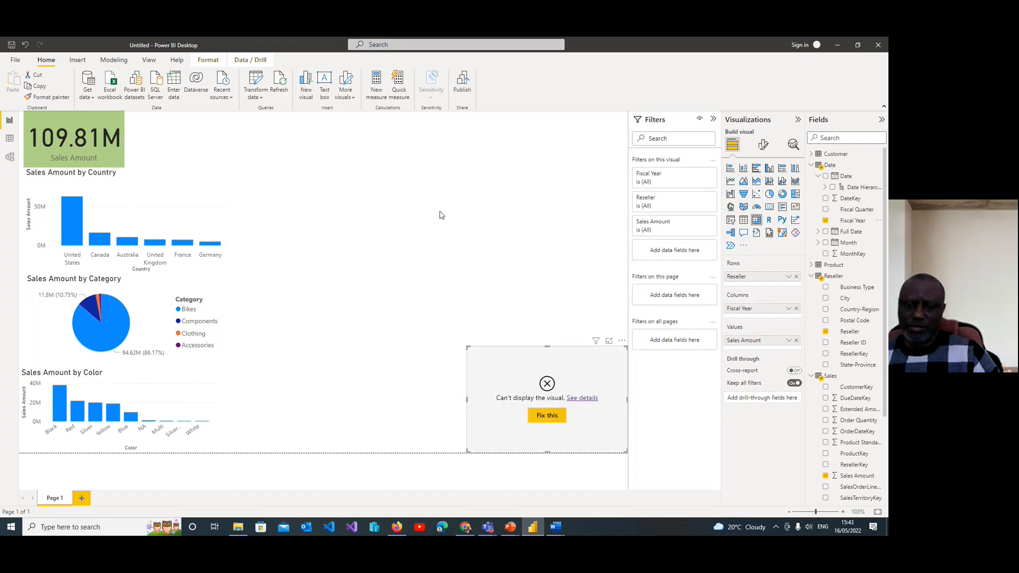
key(ctrl+z)
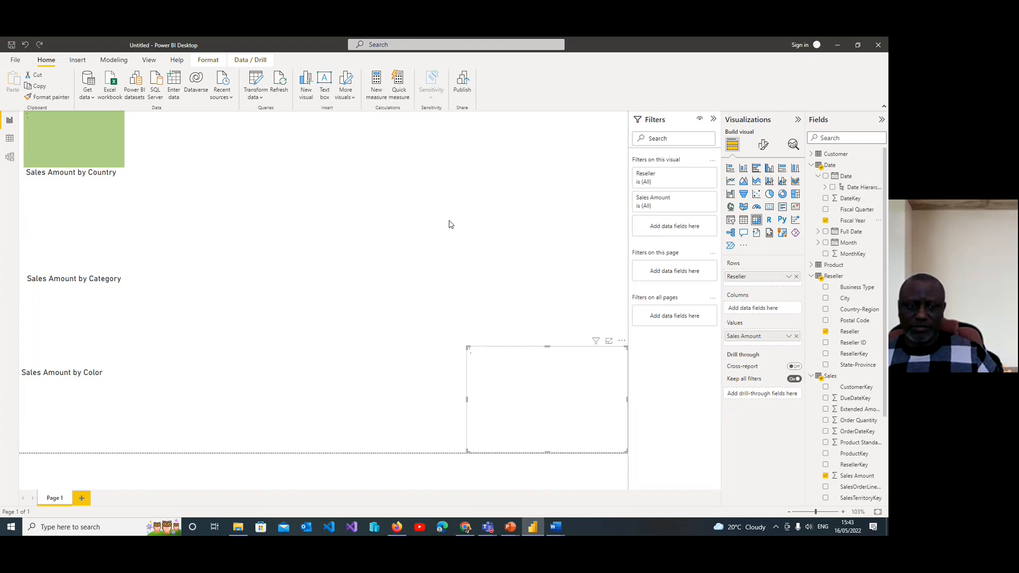
click(364, 228)
Step: Create a column chart from a new visual with Fiscal Year on the X-axis and Sales Amount on the Y-axis
click(308, 88)
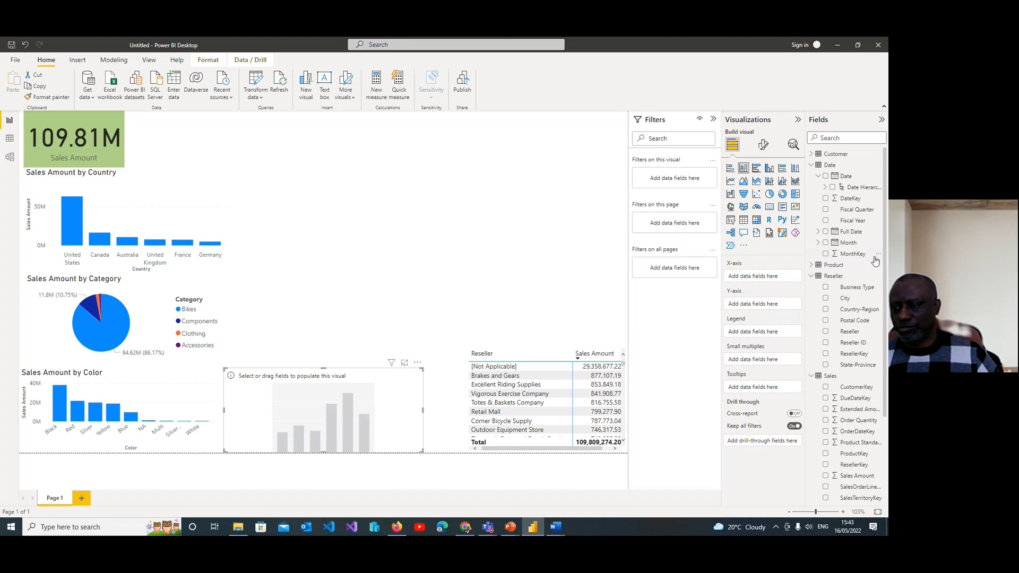
click(826, 221)
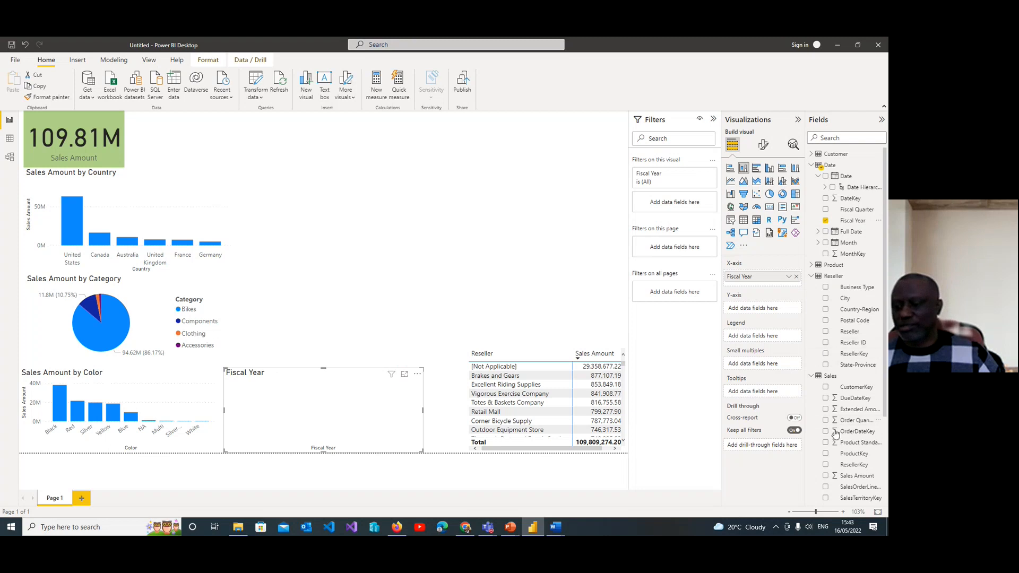
click(825, 476)
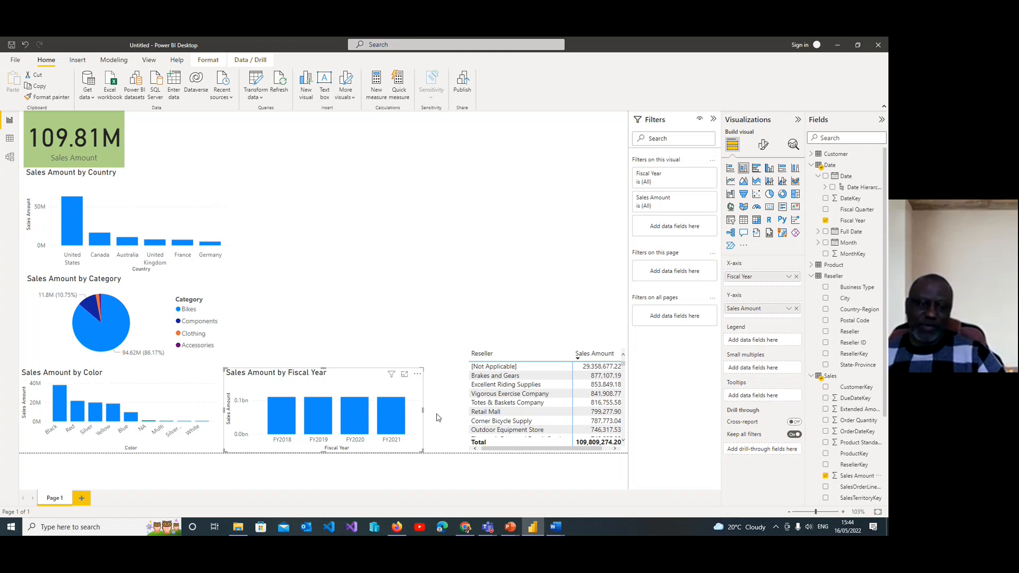
Step: Widen the Sales Amount by Fiscal Year chart, move it to the page's upper-right corner, and deselect it
drag(423, 410, 455, 425)
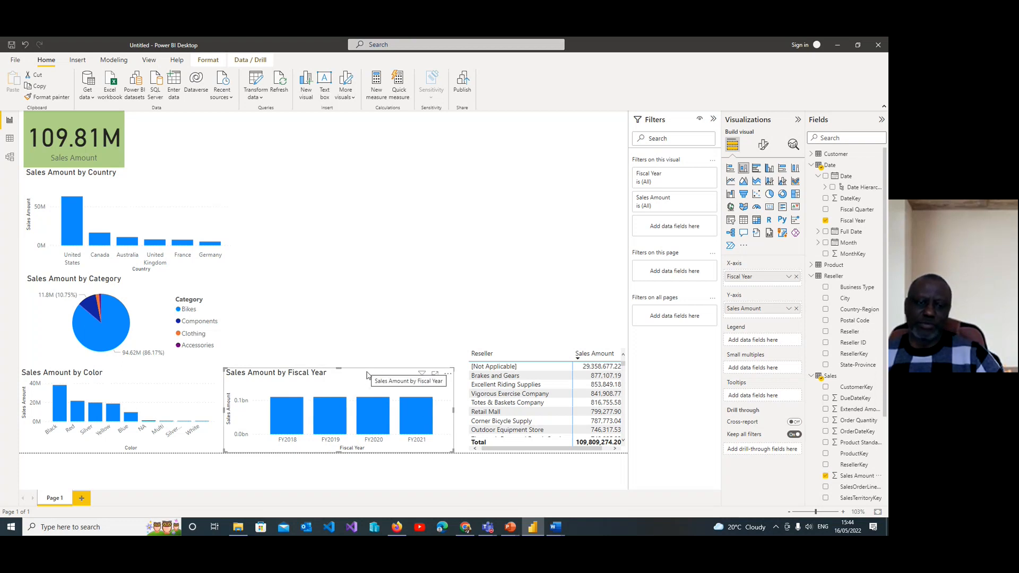
drag(371, 372, 537, 125)
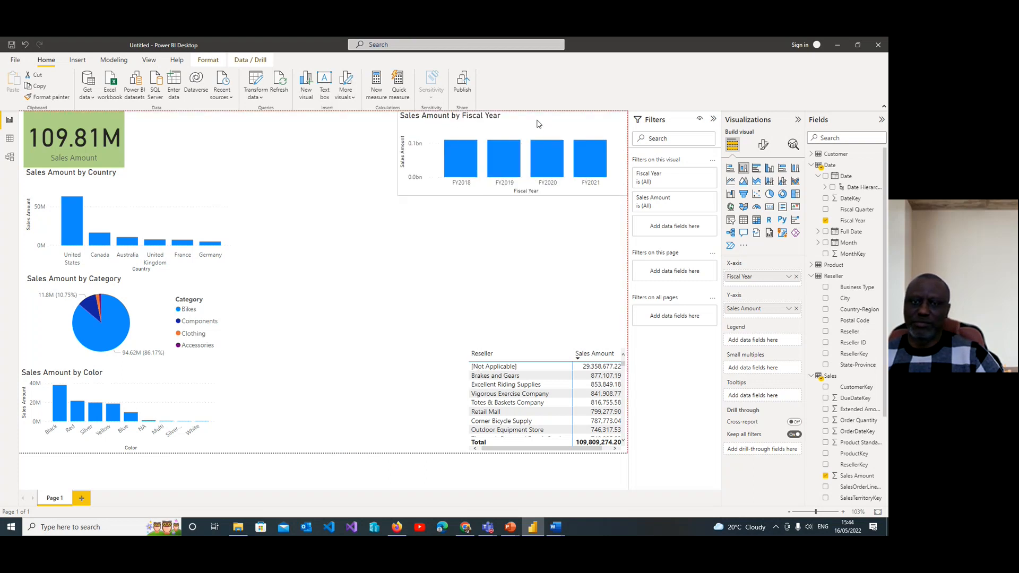
click(451, 223)
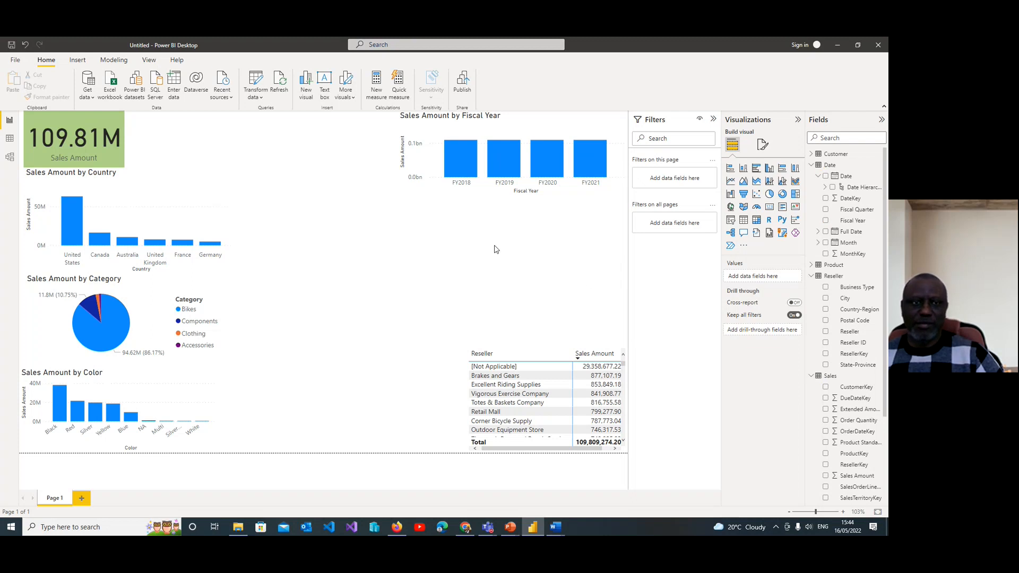
Step: Add a new visual directly below the fiscal year chart and widen it to match that chart
click(306, 85)
drag(357, 376, 551, 223)
drag(428, 247, 398, 246)
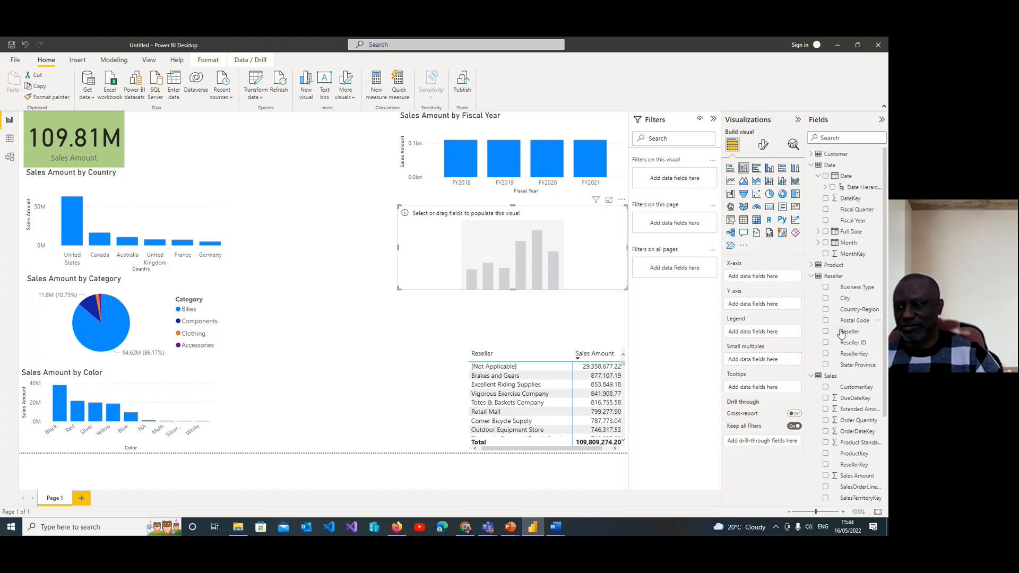
Step: Fill the new chart with the Month date hierarchy and Sales Amount, and narrow it slightly from its left edge
click(825, 242)
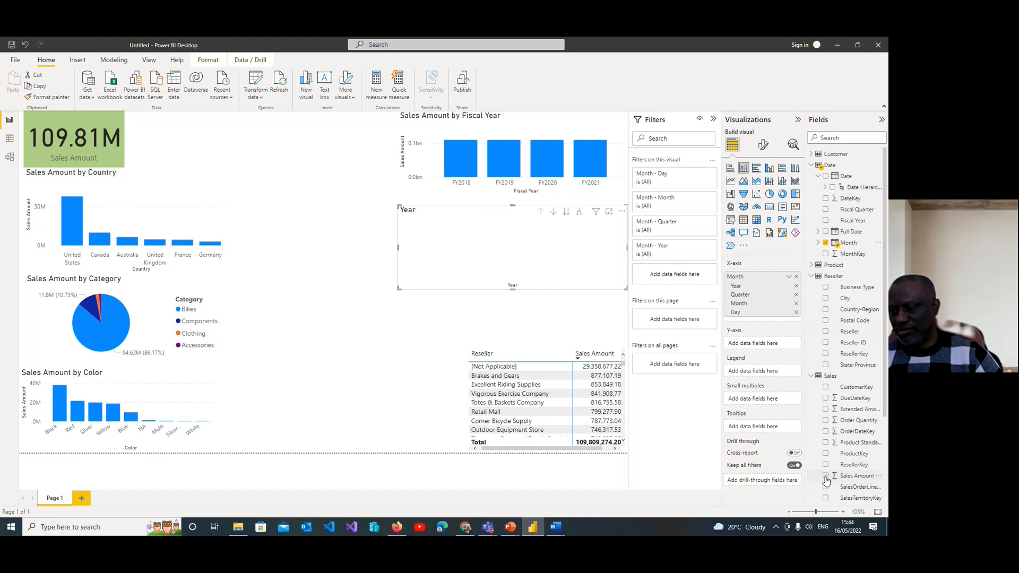
click(826, 476)
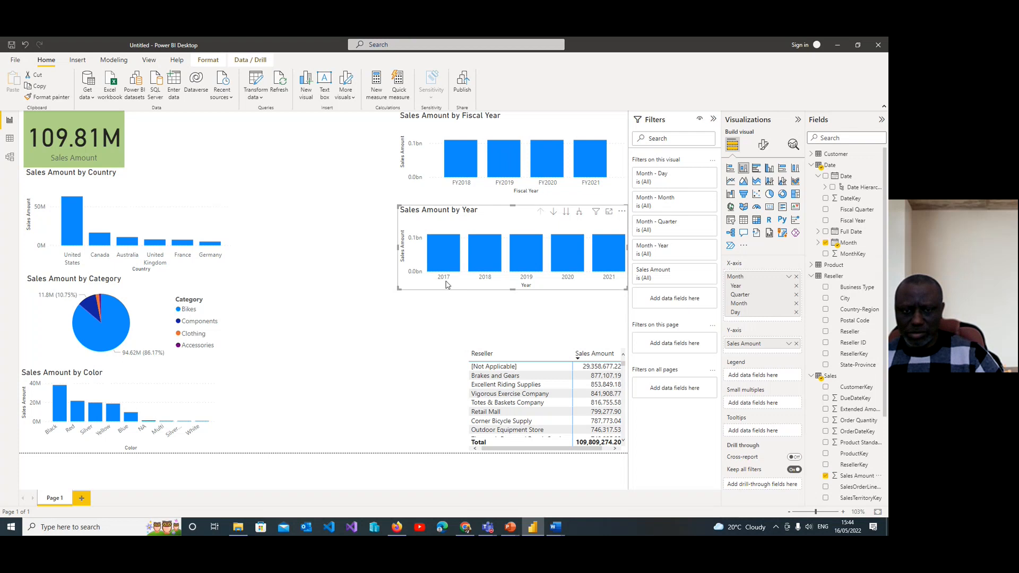
mouse_move(397, 249)
mouse_down()
mouse_move(268, 250)
mouse_move(497, 260)
mouse_move(404, 264)
mouse_up()
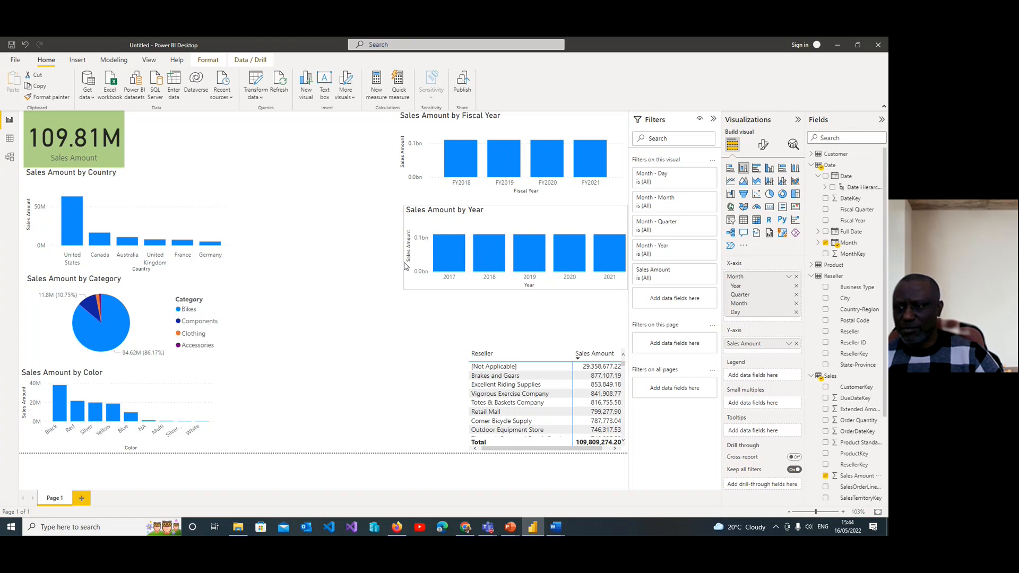
Step: Try adding the Date hierarchy to the X-axis of the Sales Amount by Year chart
scroll(844, 226, down, 2)
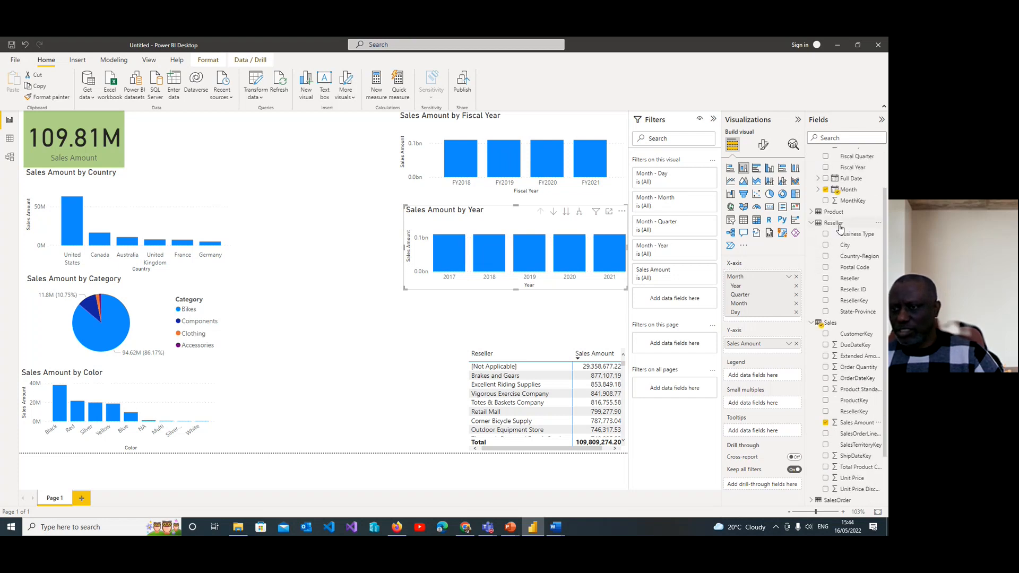
scroll(825, 232, up, 2)
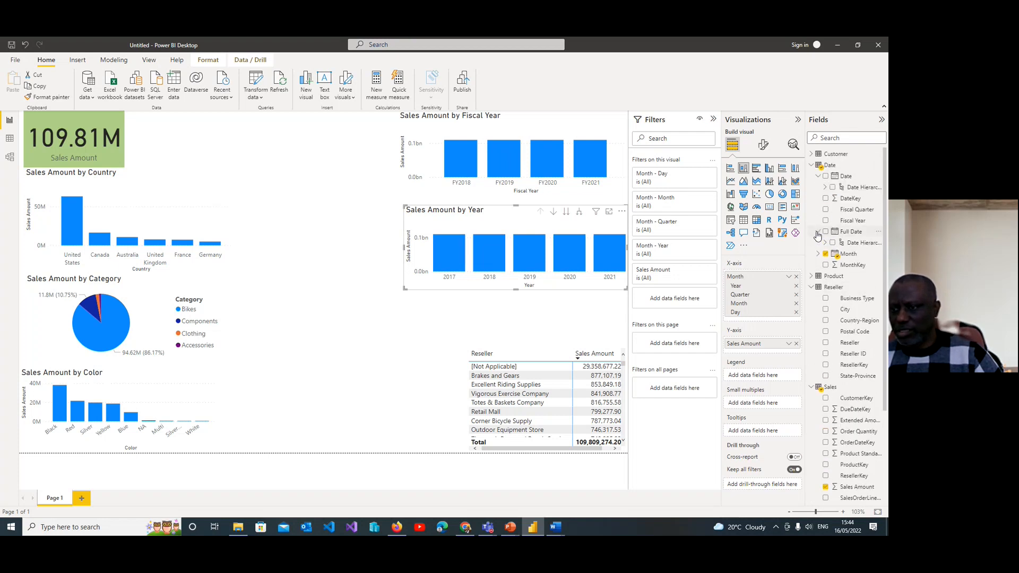
click(817, 243)
click(818, 243)
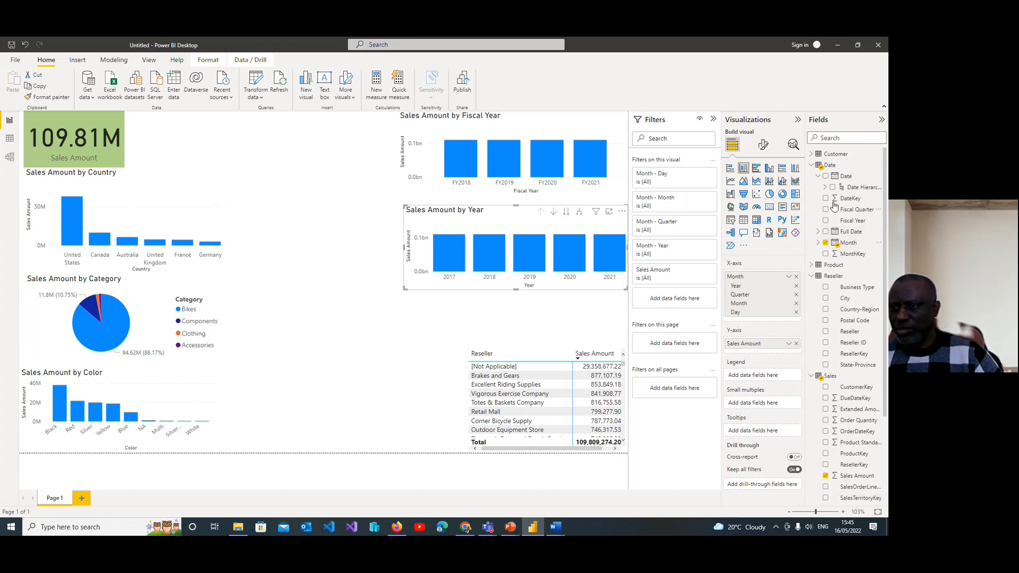
click(826, 177)
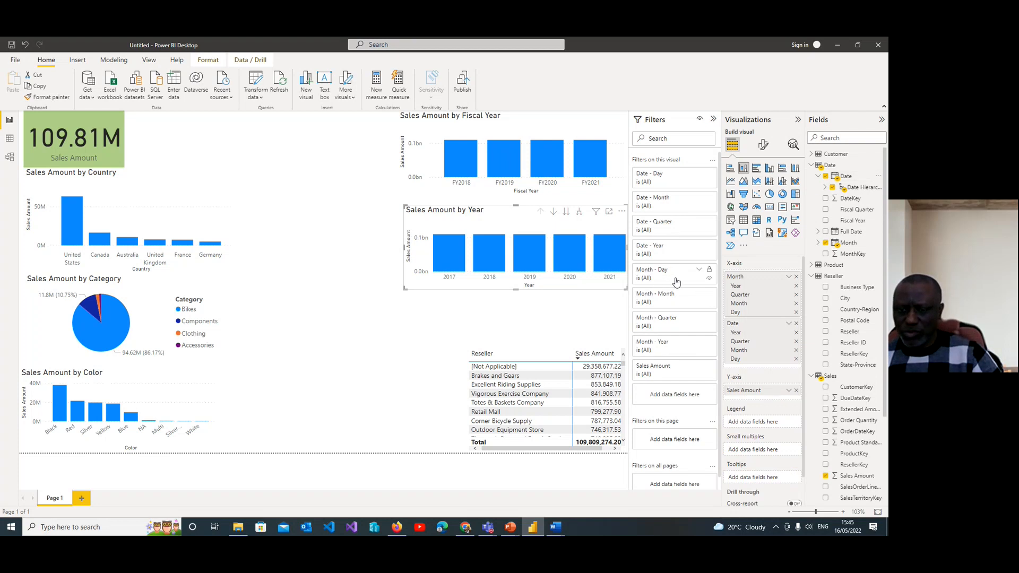
Step: Select Qtr 1 through Qtr 4 in the Month - Quarter filter, reset it with Select all, and collapse the Filters pane
click(700, 321)
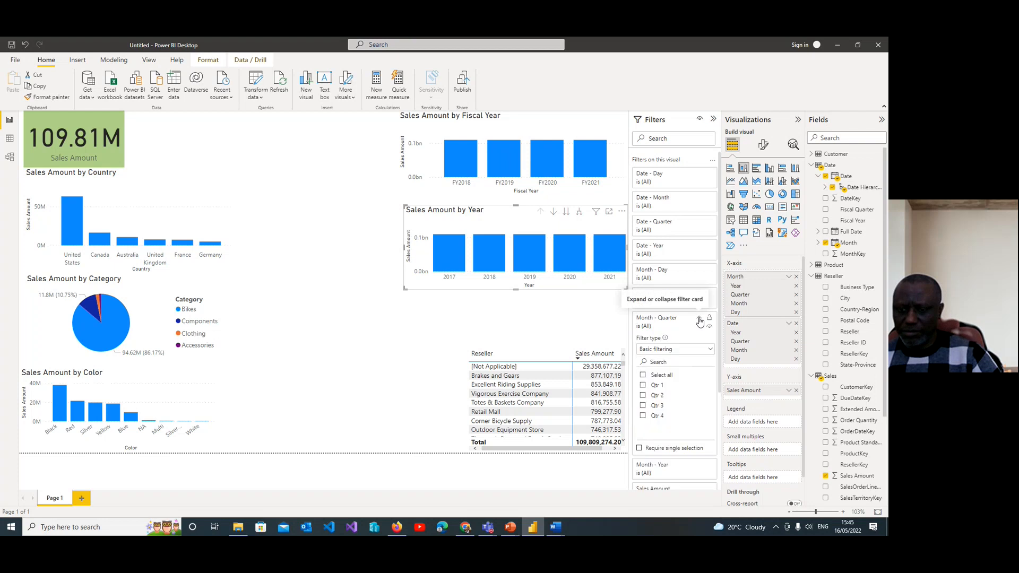
click(644, 385)
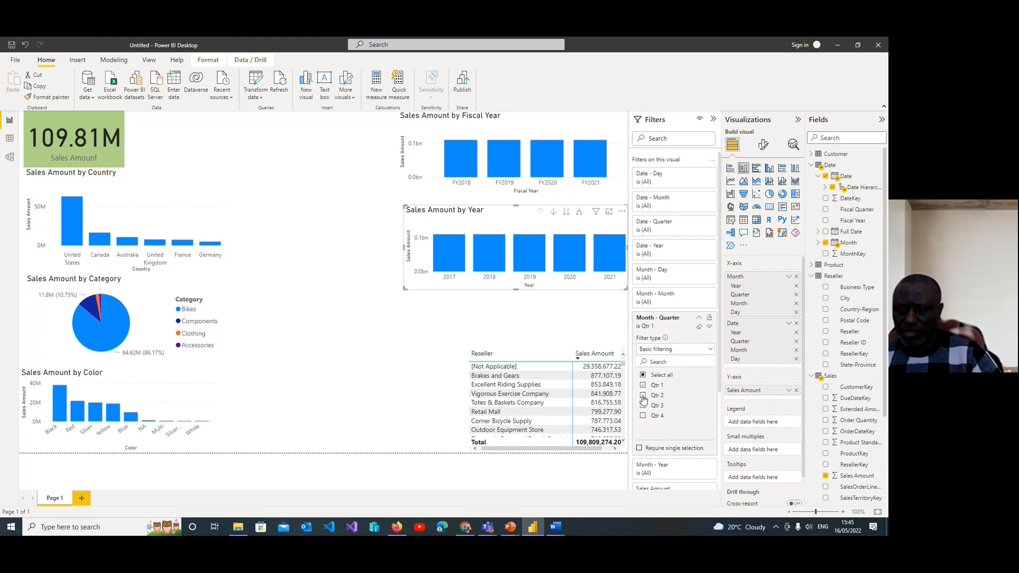
click(644, 396)
click(644, 407)
click(644, 417)
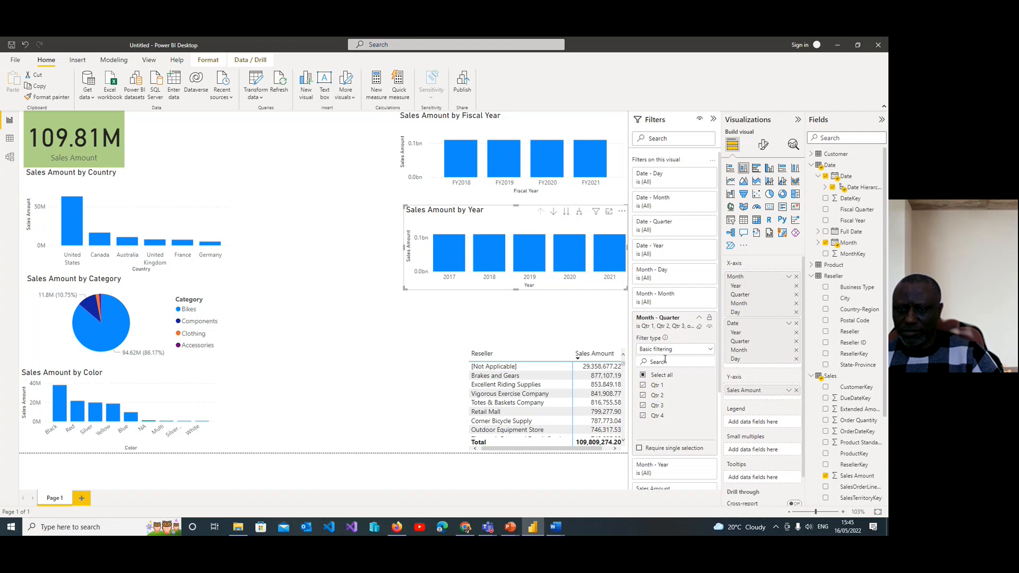
click(643, 376)
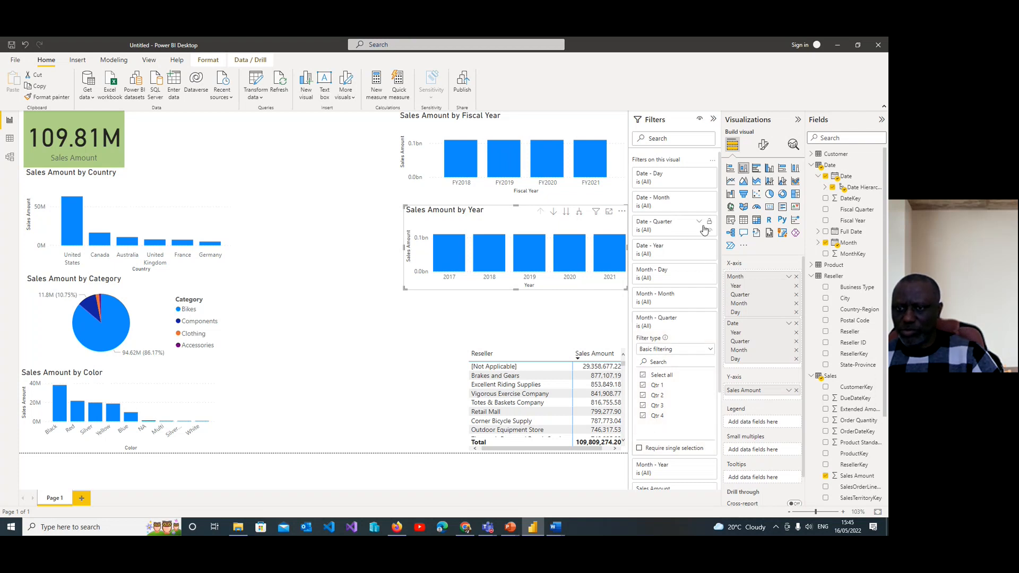
click(714, 120)
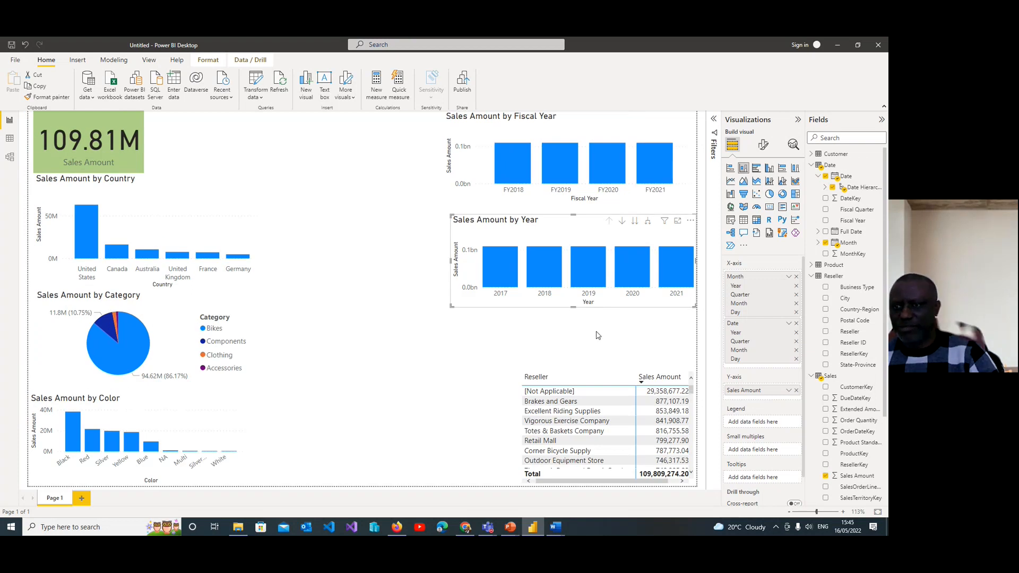
Step: Replace the Date hierarchy on the chart's X-axis with the Full Date hierarchy
click(811, 166)
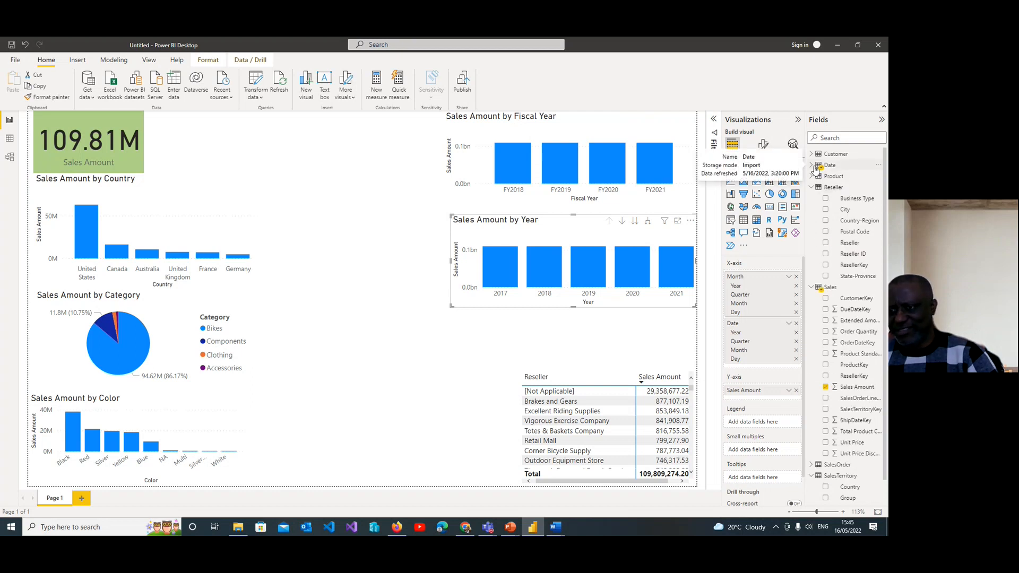
click(813, 167)
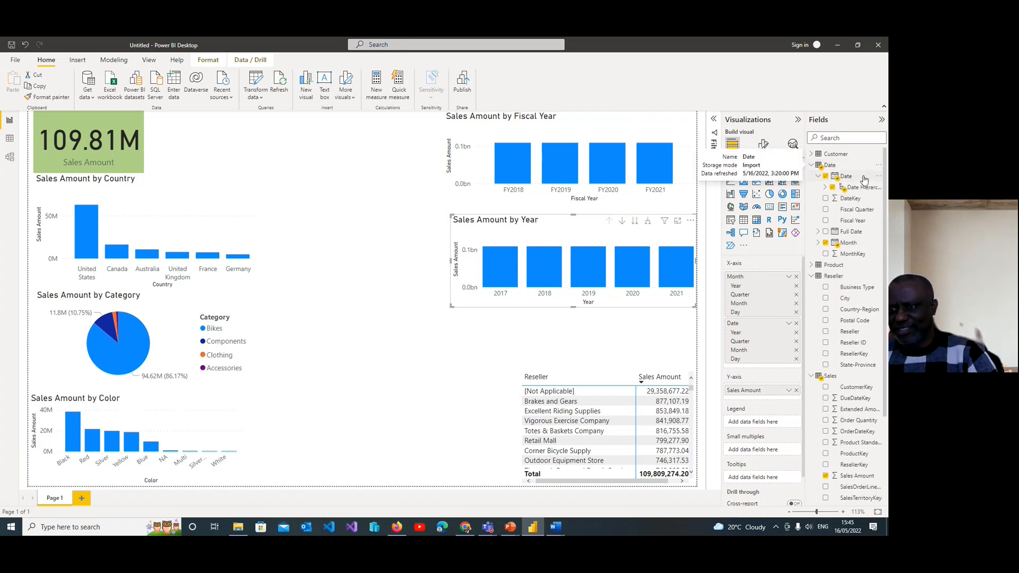
click(826, 177)
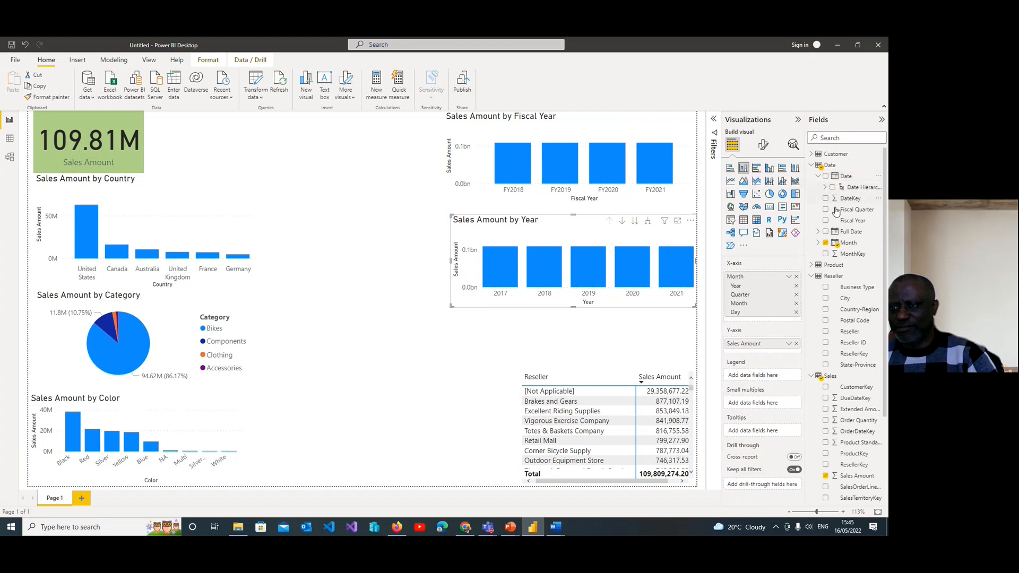
click(826, 233)
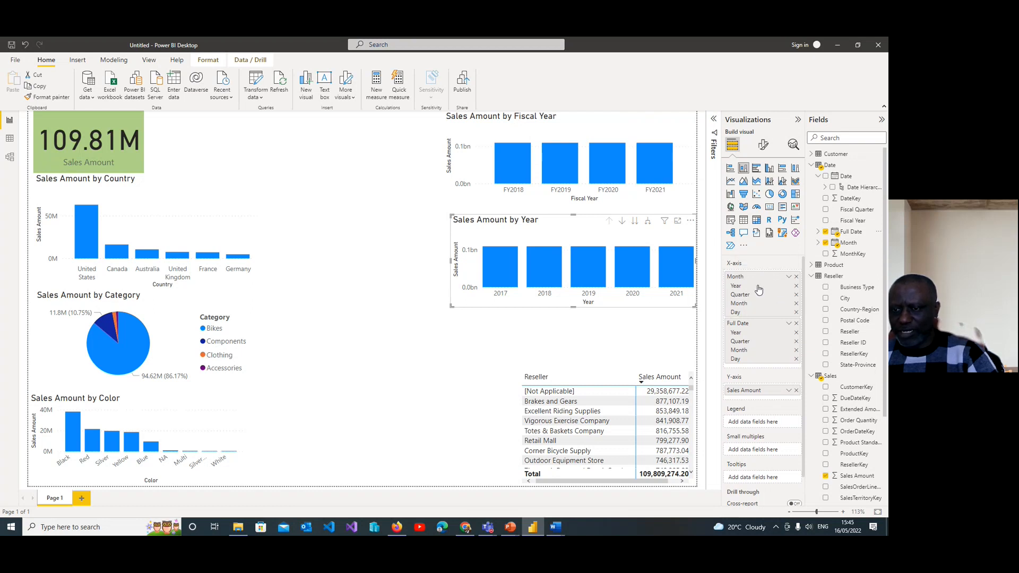
Step: Remove the Year, Quarter and Day levels of the Month hierarchy and the whole Full Date hierarchy from the X-axis
click(796, 286)
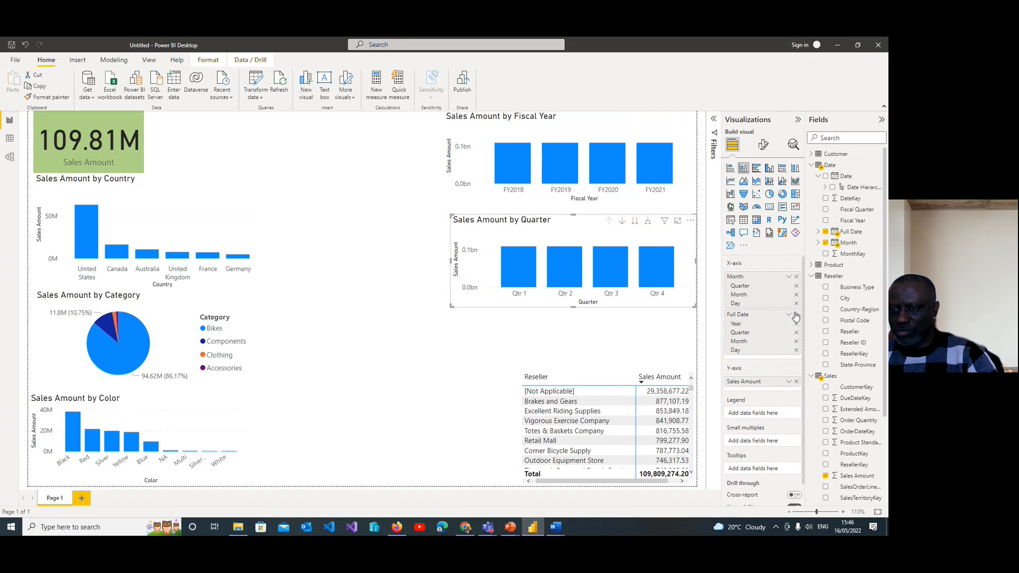
click(796, 286)
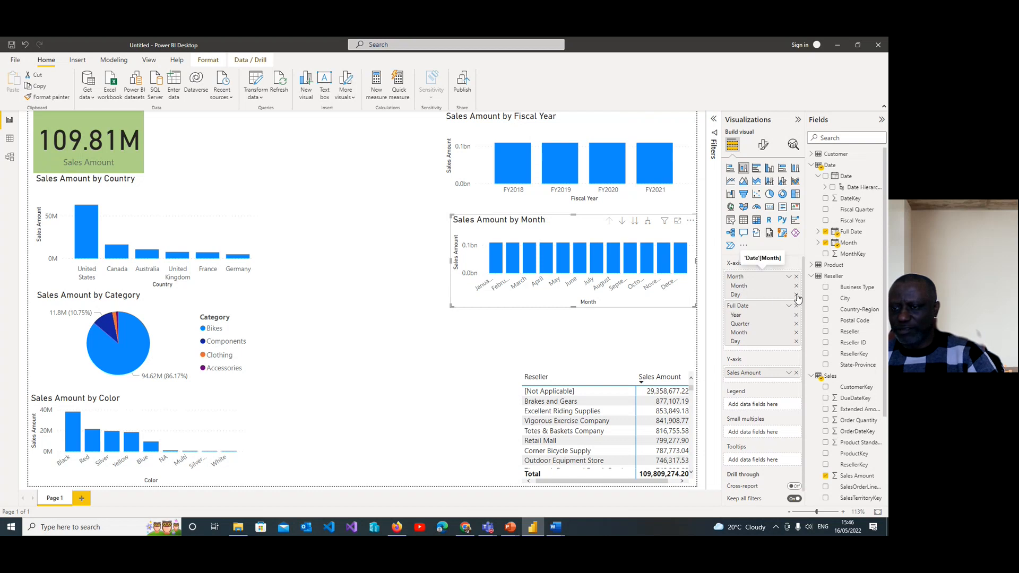
click(796, 295)
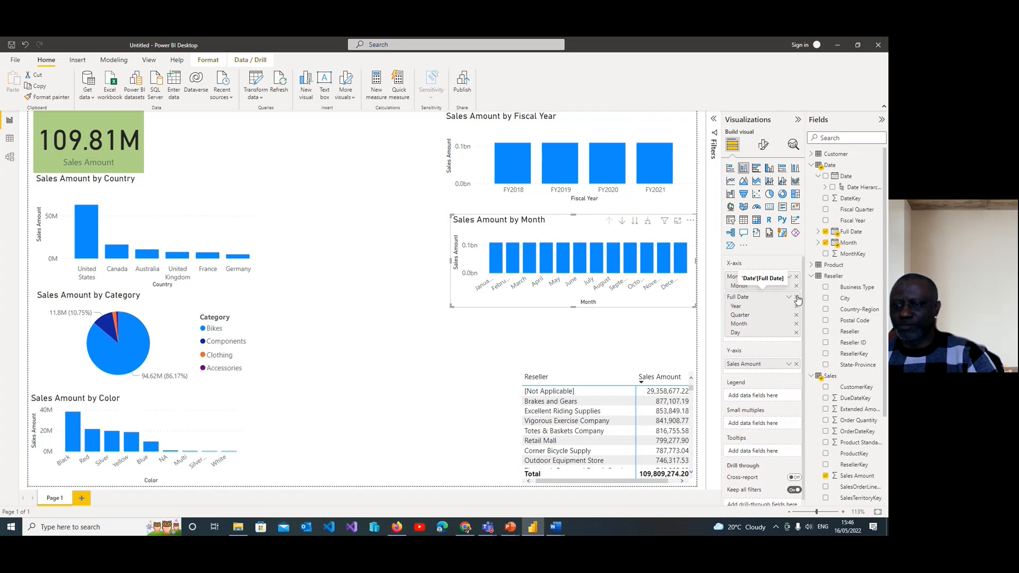
click(796, 298)
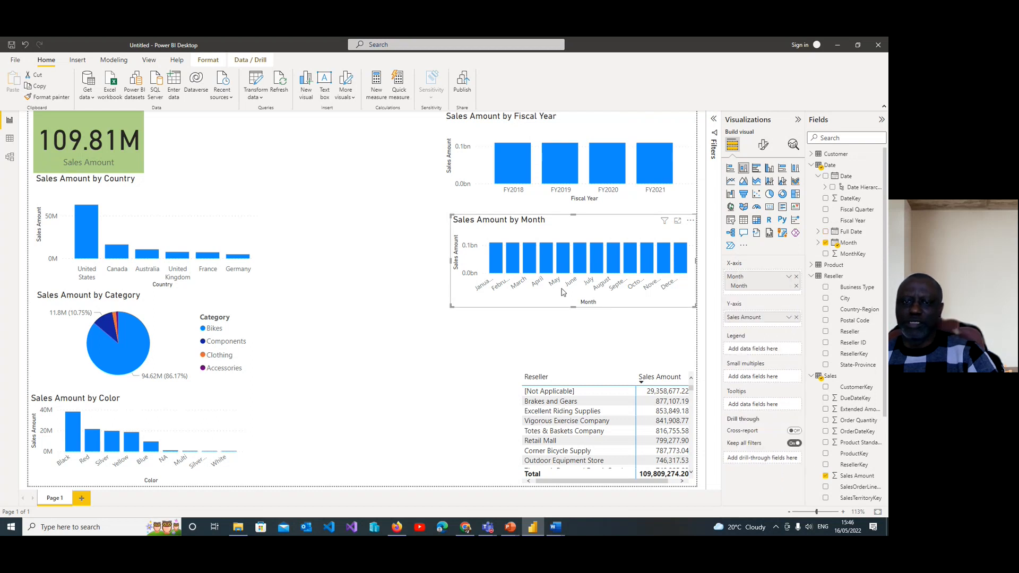
Step: Test cross-filtering by selecting FY2018, FY2019, FY2020 and FY2021 in turn in the fiscal year chart
click(514, 165)
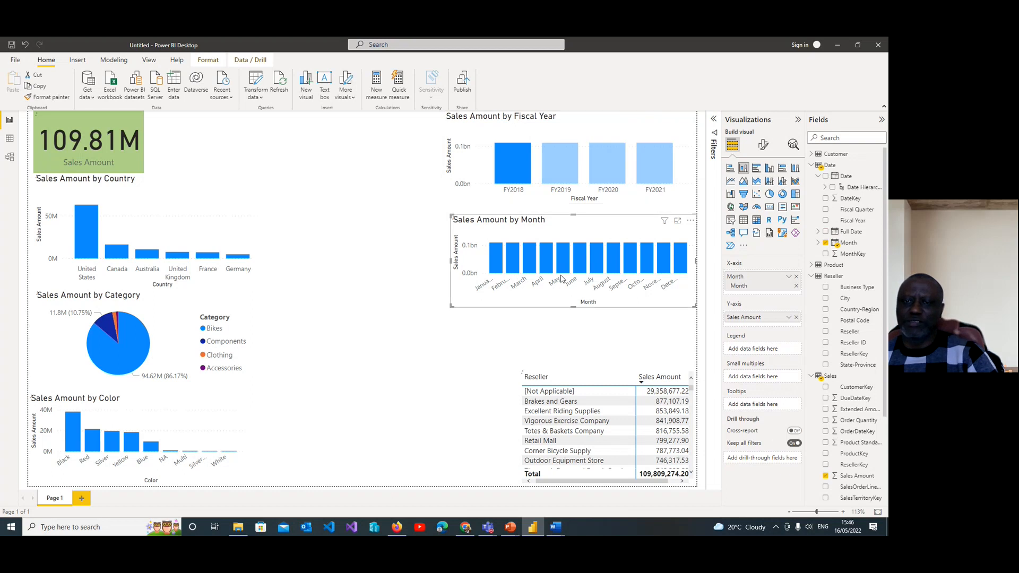
click(560, 165)
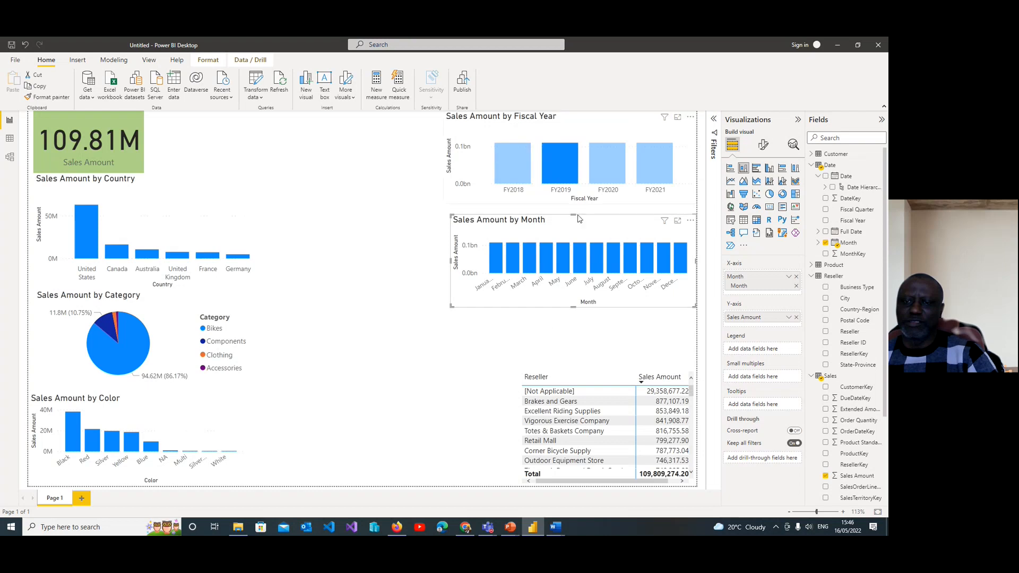
click(540, 346)
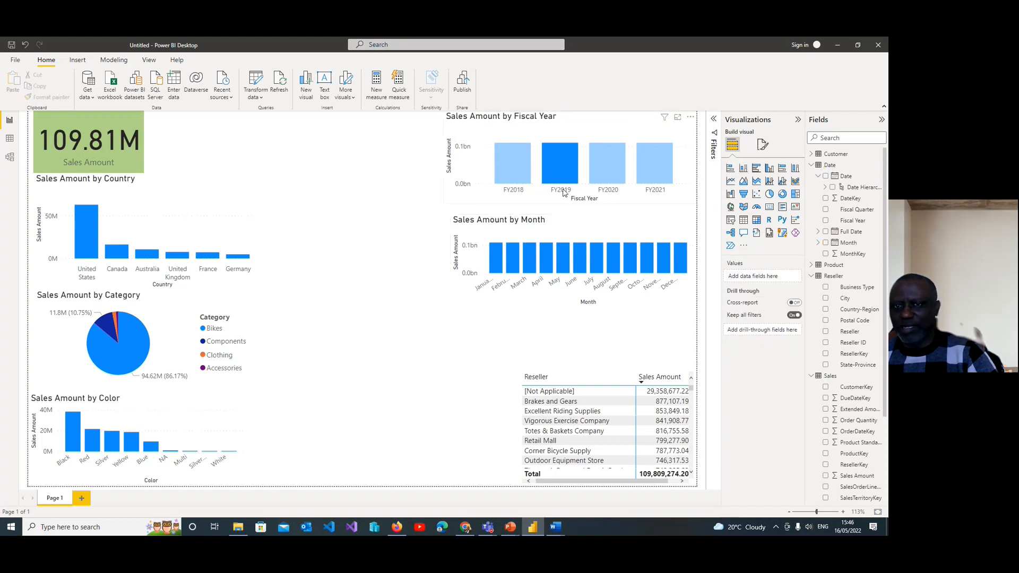
click(606, 168)
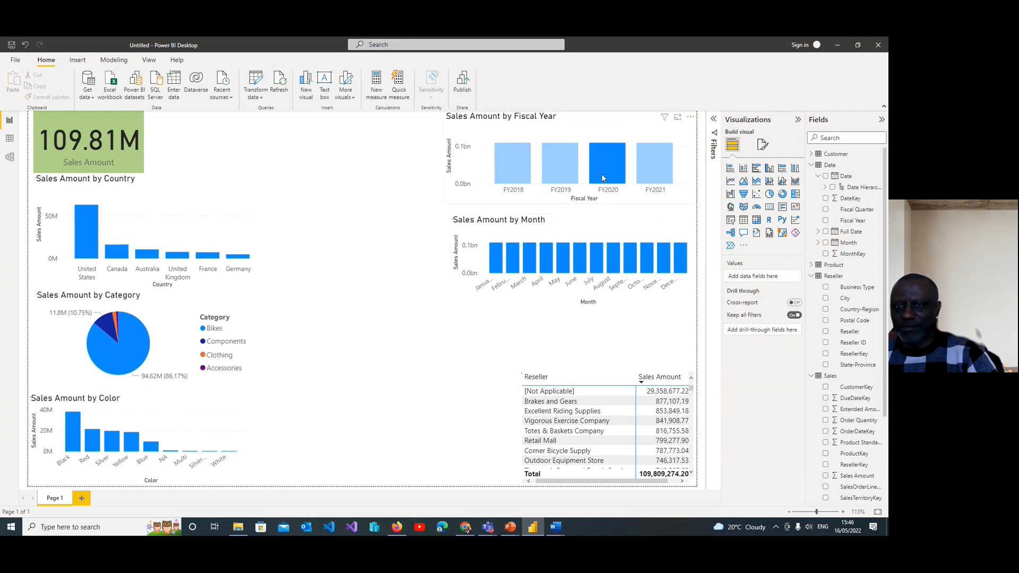
click(654, 173)
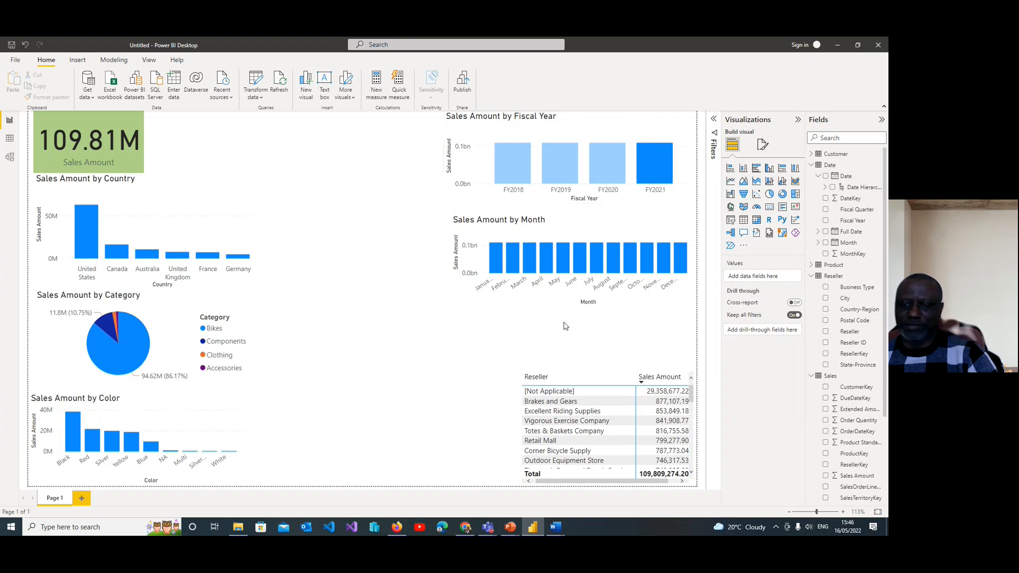
Step: Highlight March in the month chart and FY2019 in the fiscal year chart, and check the filters affecting the reseller table
click(532, 264)
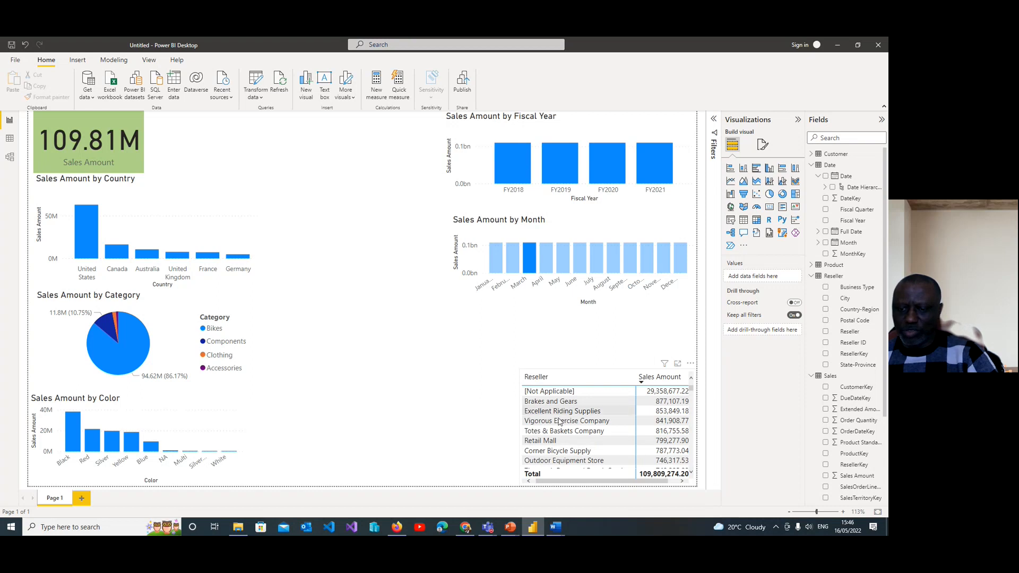
click(554, 168)
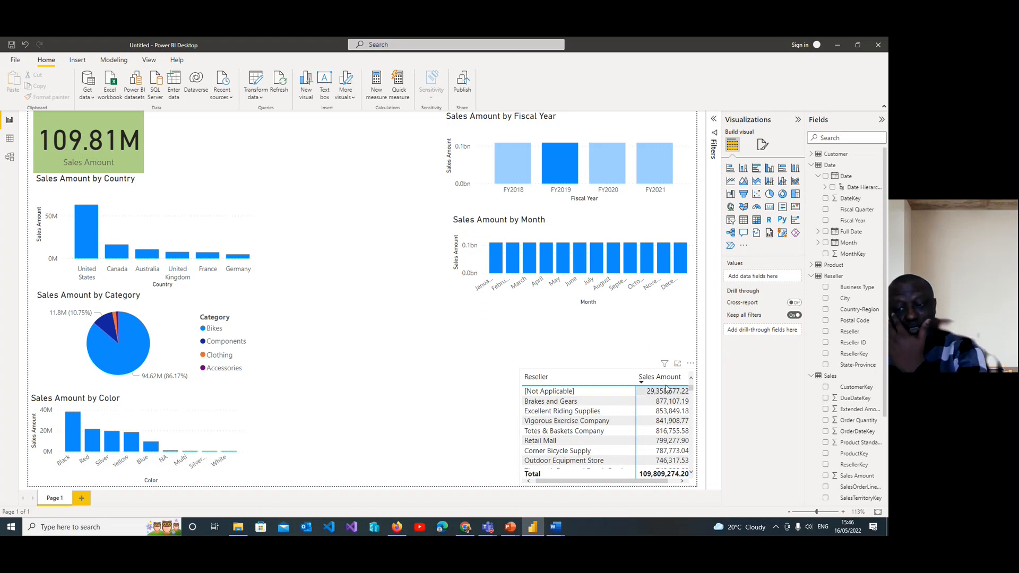
click(664, 364)
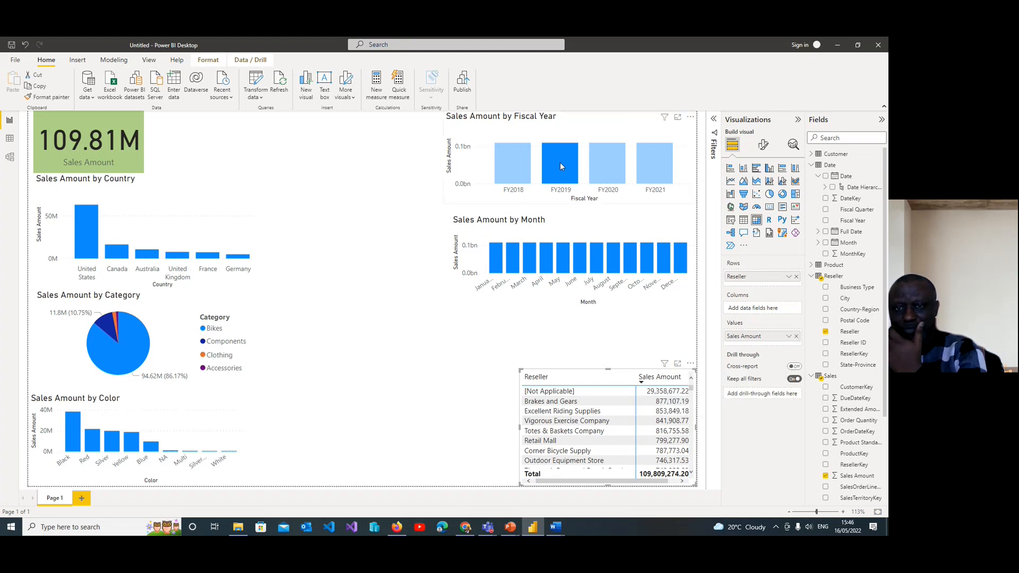
Step: Compare the reseller table's sales by highlighting FY2018, FY2020 and FY2021 in the fiscal year chart
click(515, 167)
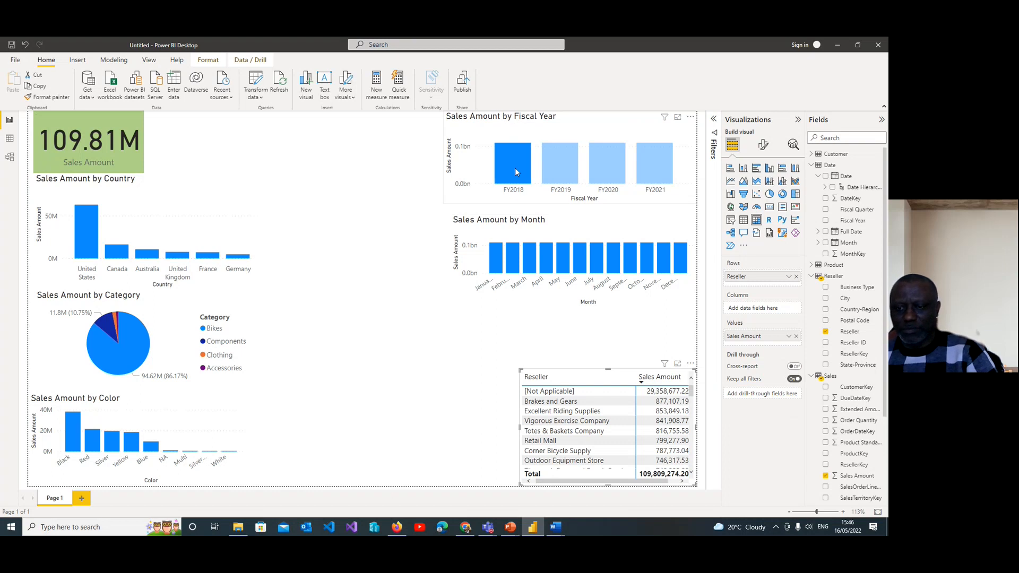
click(614, 162)
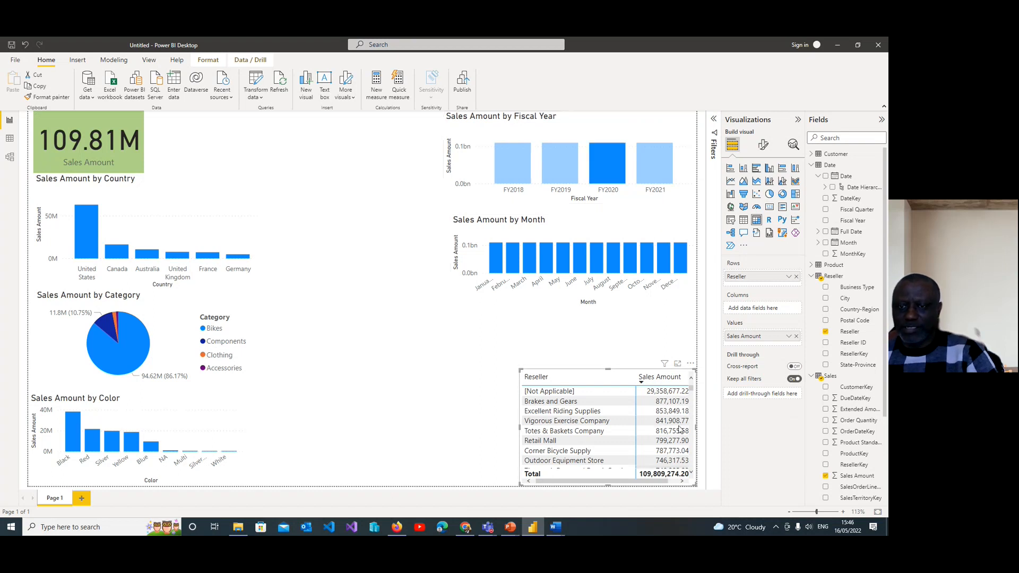
click(654, 167)
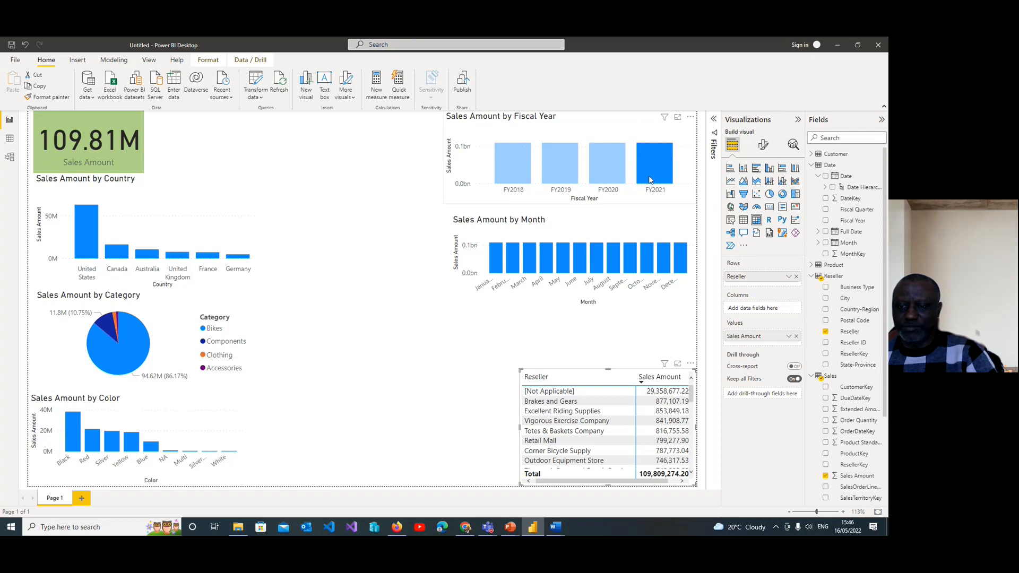
Step: Highlight May, June and September in the month chart, check the filters affecting it, and deselect the visual
click(564, 263)
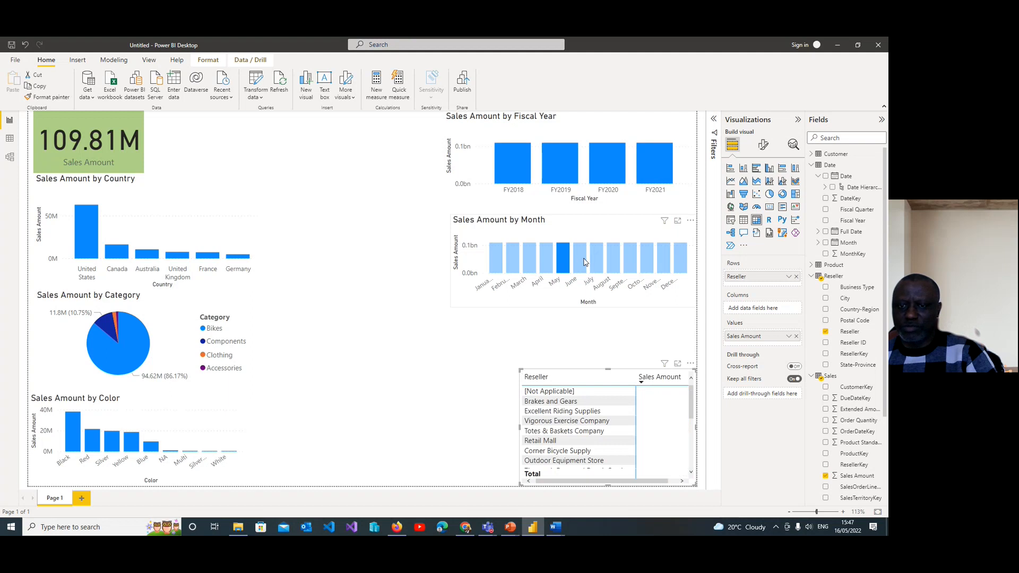
click(585, 263)
click(630, 259)
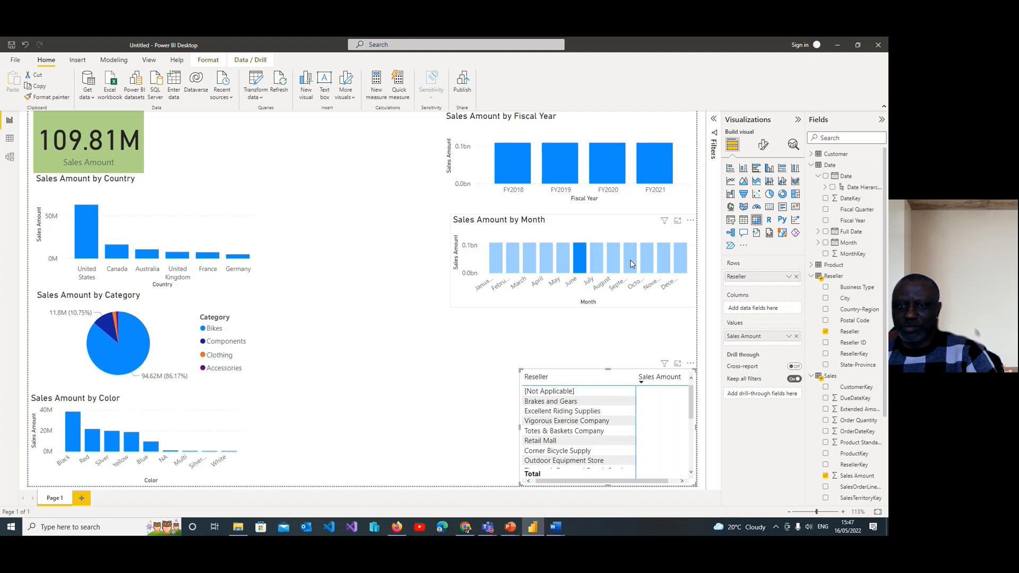
click(667, 233)
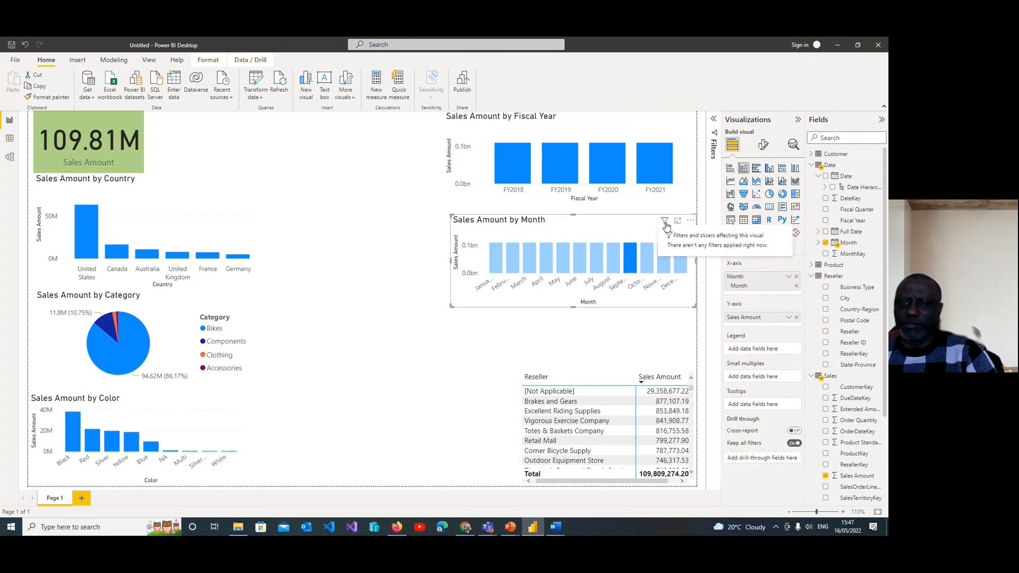
click(393, 238)
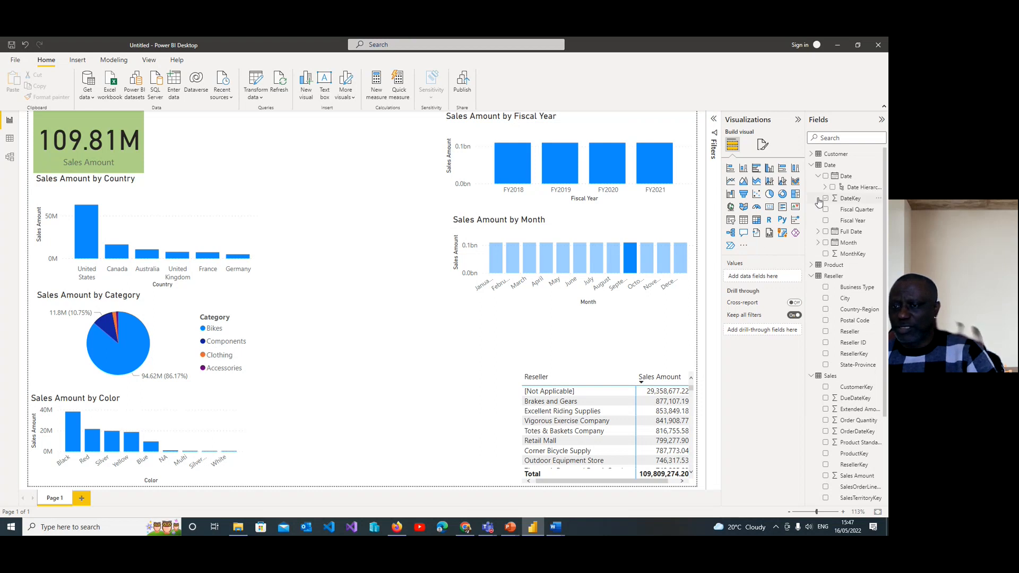
Step: Add a new column chart beside the color chart with Product Standard Cost on the Y-axis
click(308, 94)
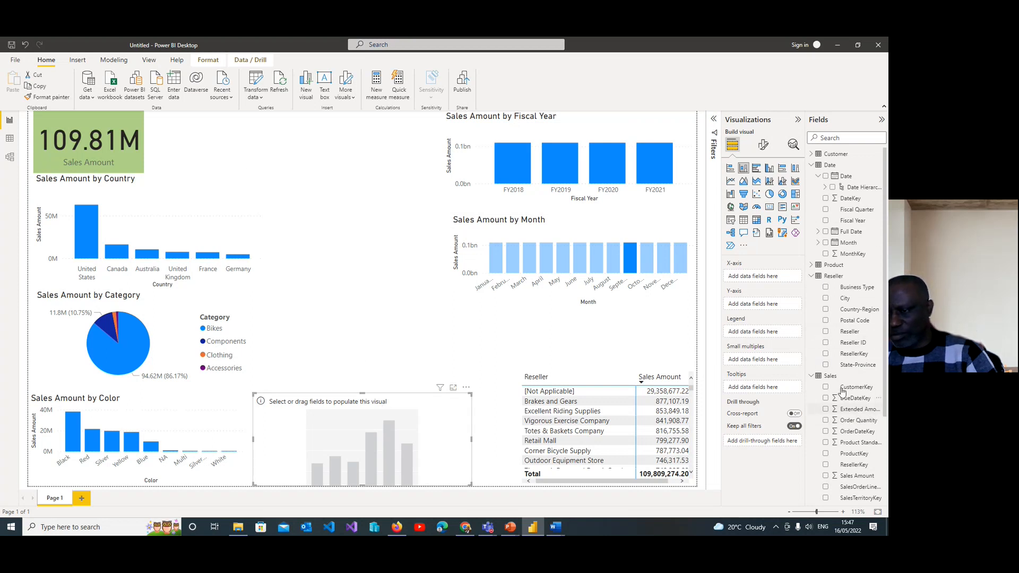
scroll(844, 424, down, 5)
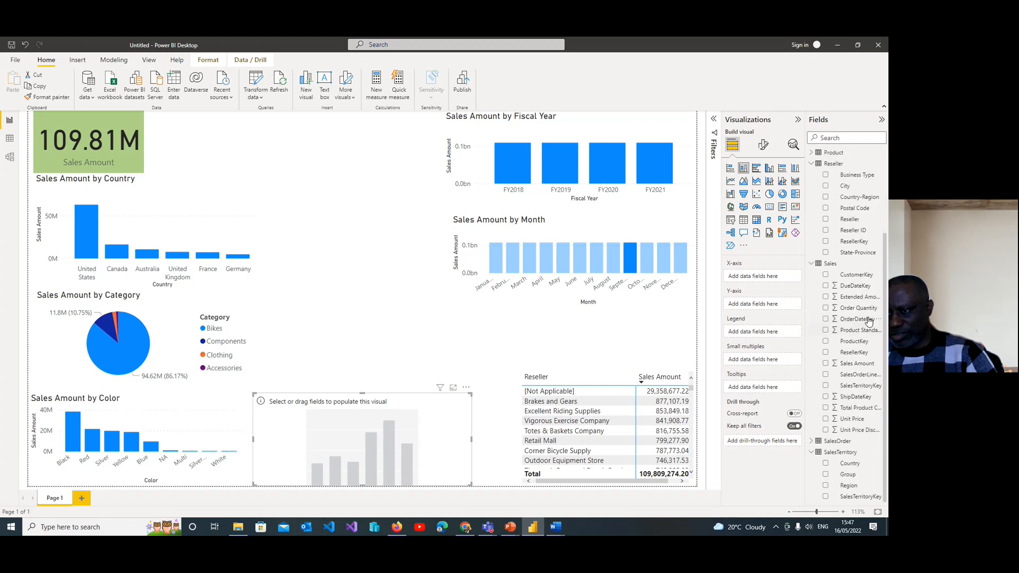
click(827, 331)
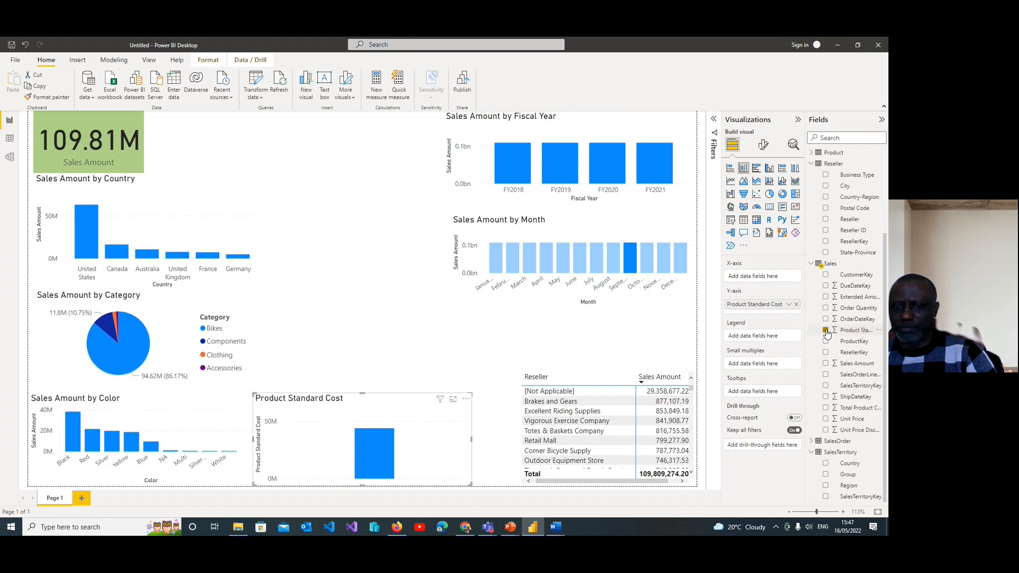
Step: Convert the Product Standard Cost chart to a card, place it beside the Sales Amount card, and shrink it to match that card's height
click(771, 210)
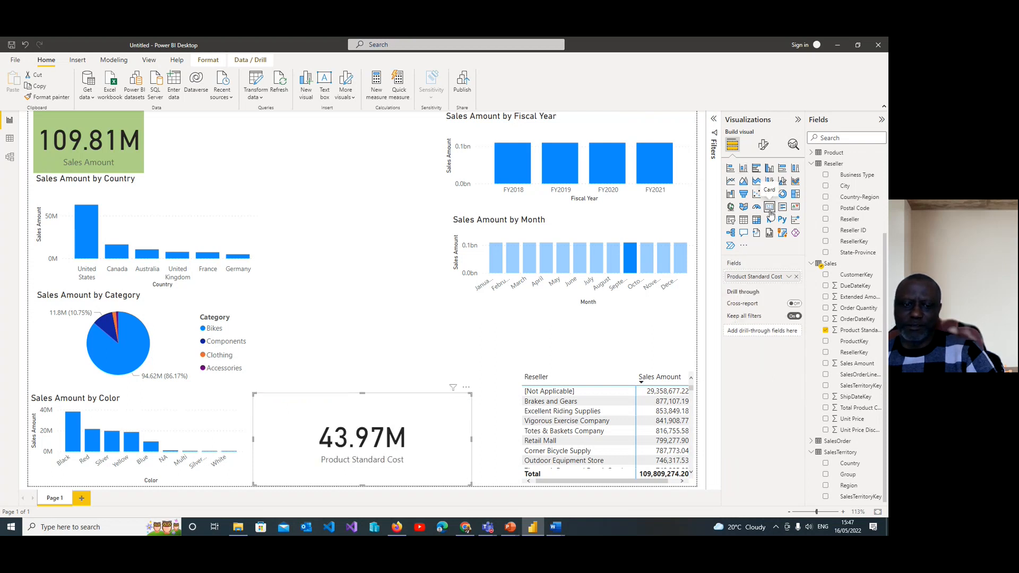
drag(383, 422, 277, 125)
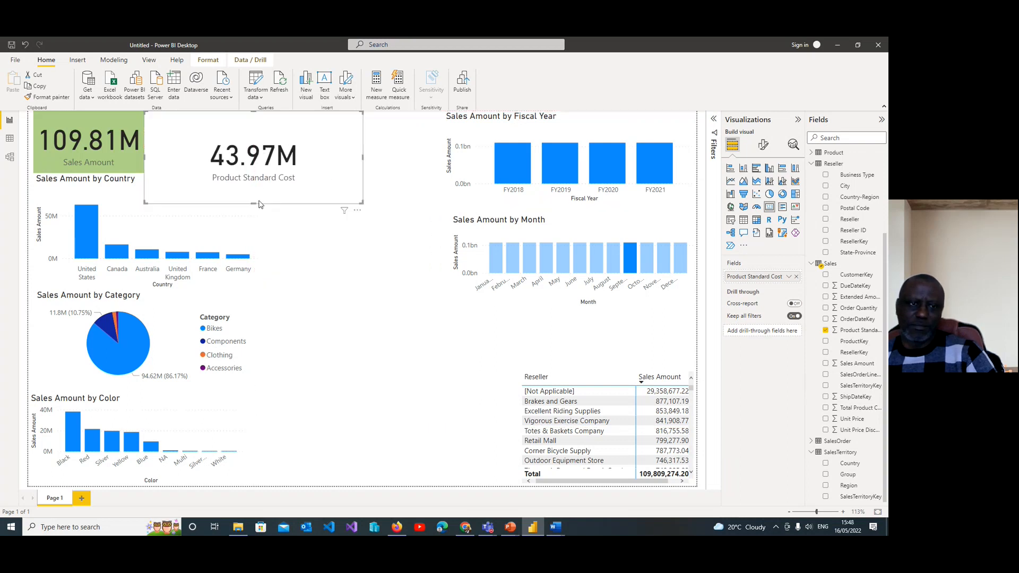
drag(258, 203, 262, 173)
drag(366, 140, 264, 151)
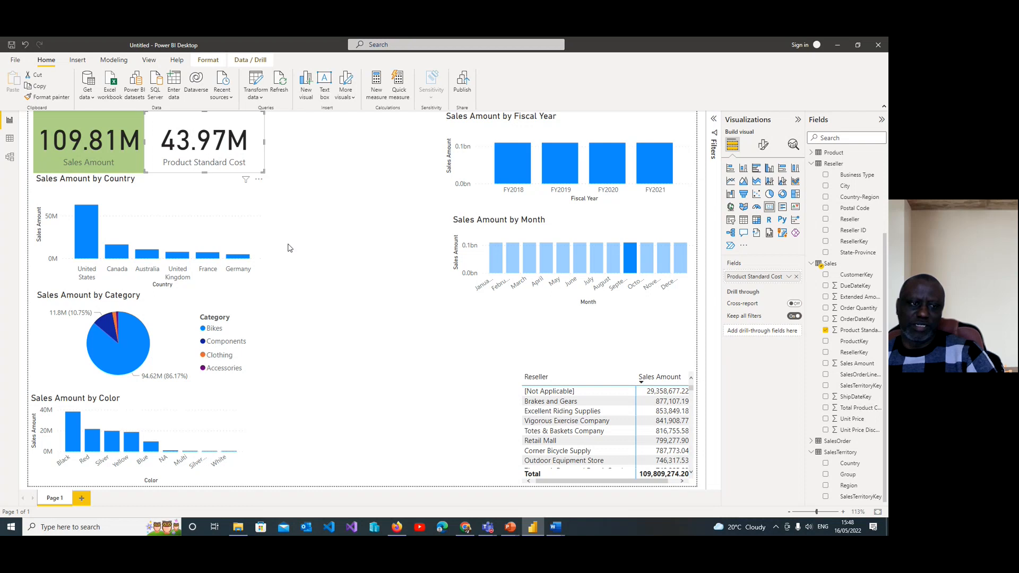
Step: Check how the cards respond to highlighting United States in the country chart and FY2018 in the fiscal year chart, clearing each highlight
click(87, 233)
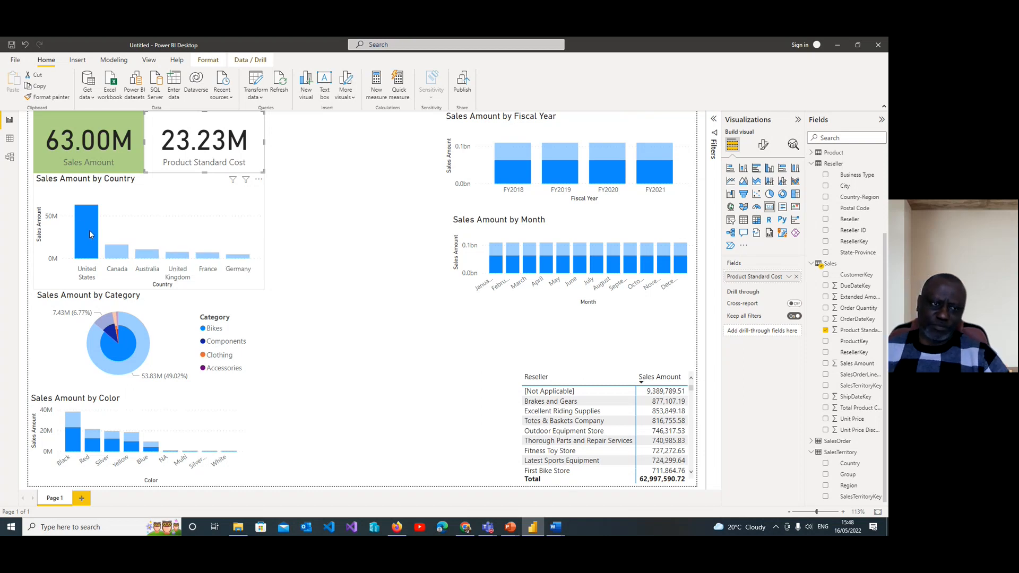
click(312, 212)
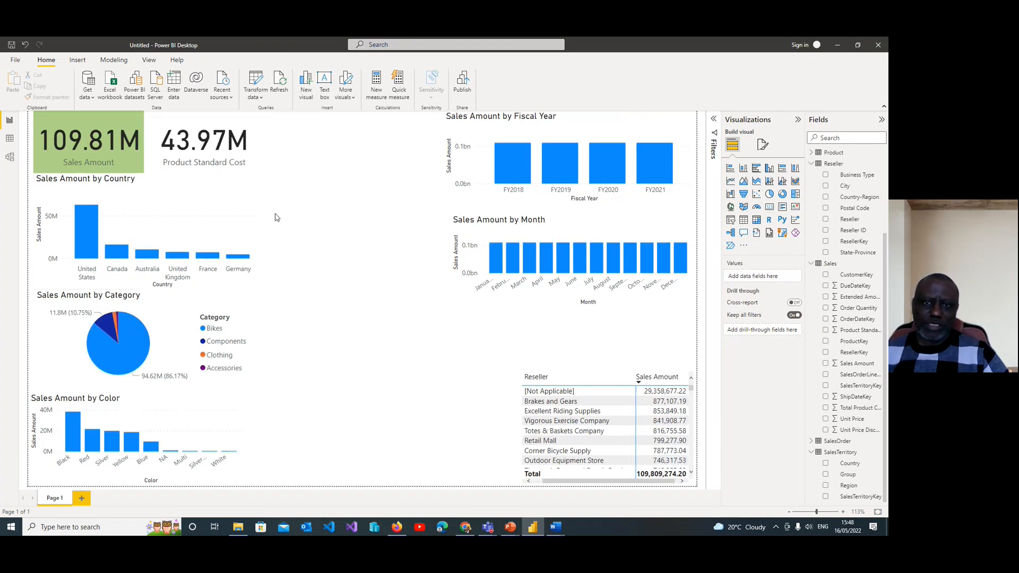
click(511, 170)
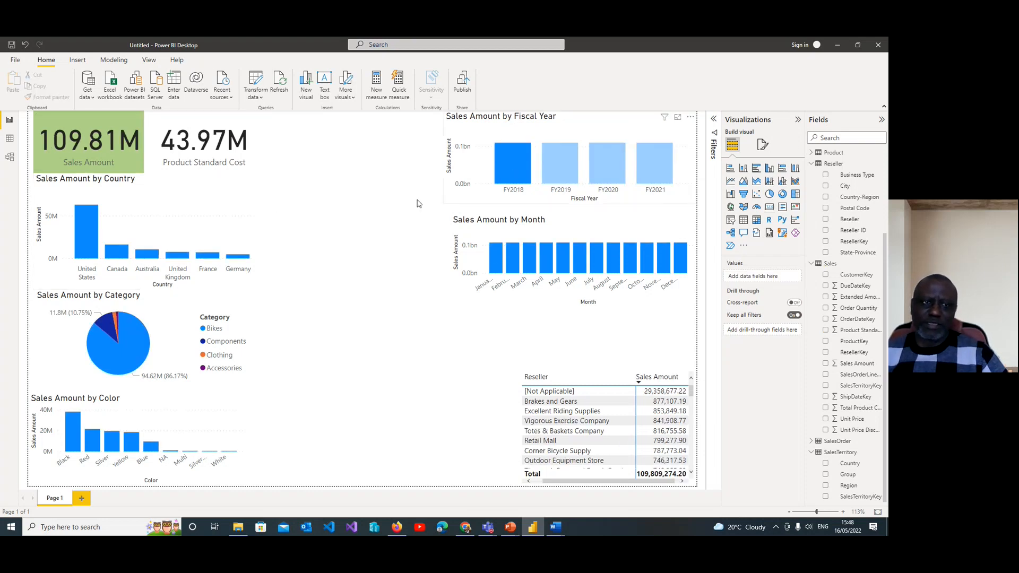
click(508, 163)
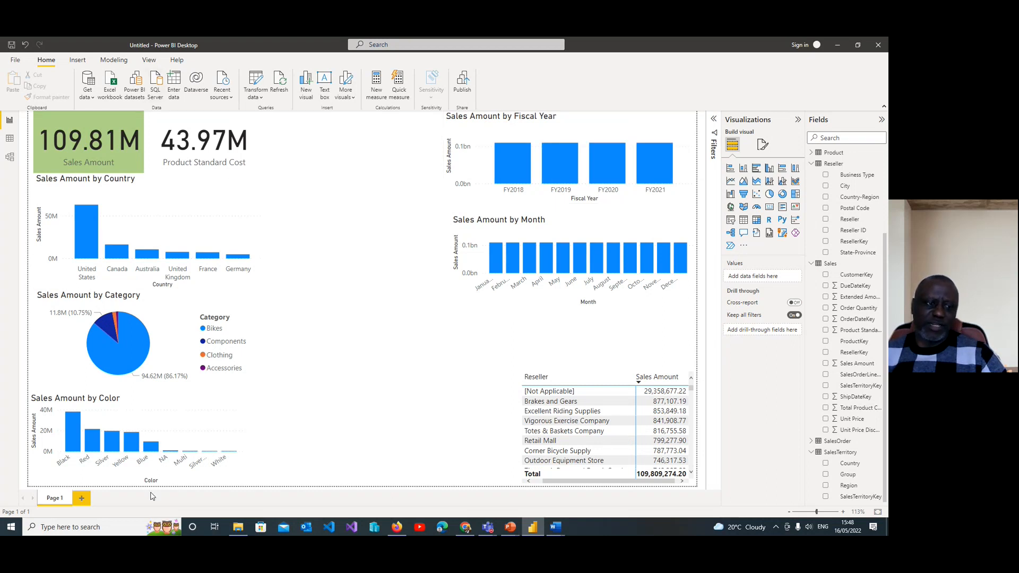
Step: Sort the reseller table by Reseller and compare its total with the cards by highlighting United States, Canada and Australia in the country chart
click(94, 227)
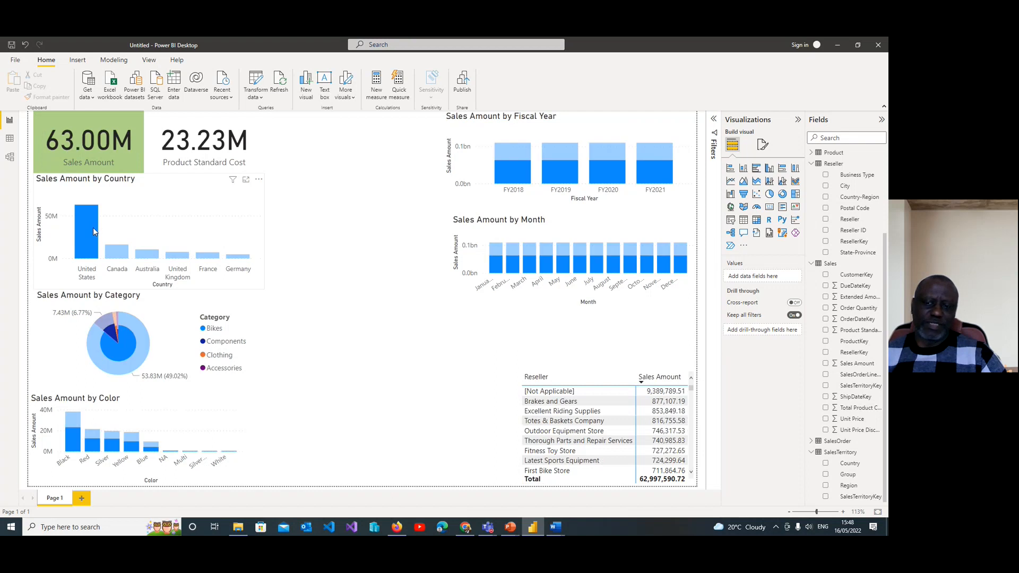
click(604, 376)
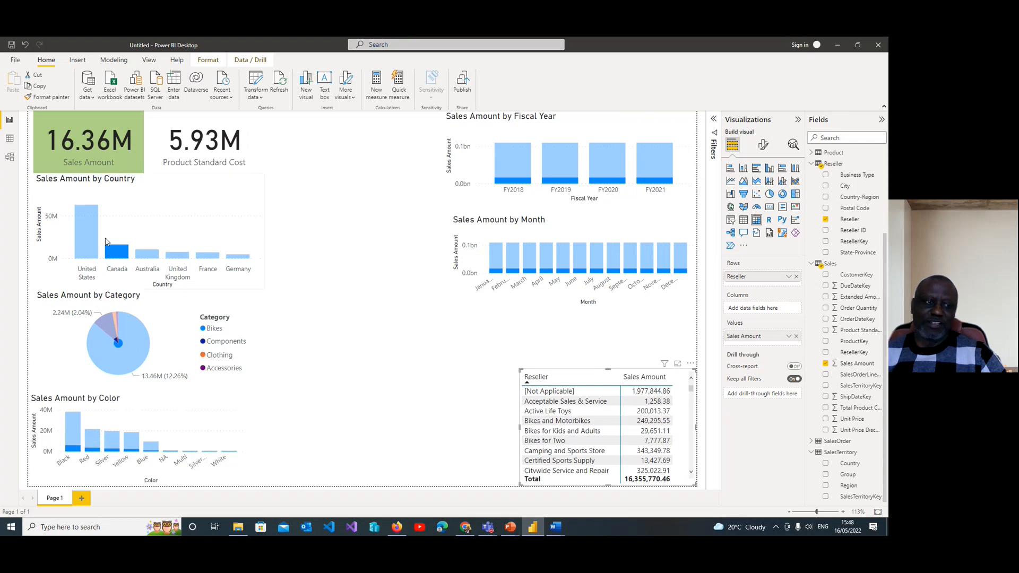
click(148, 255)
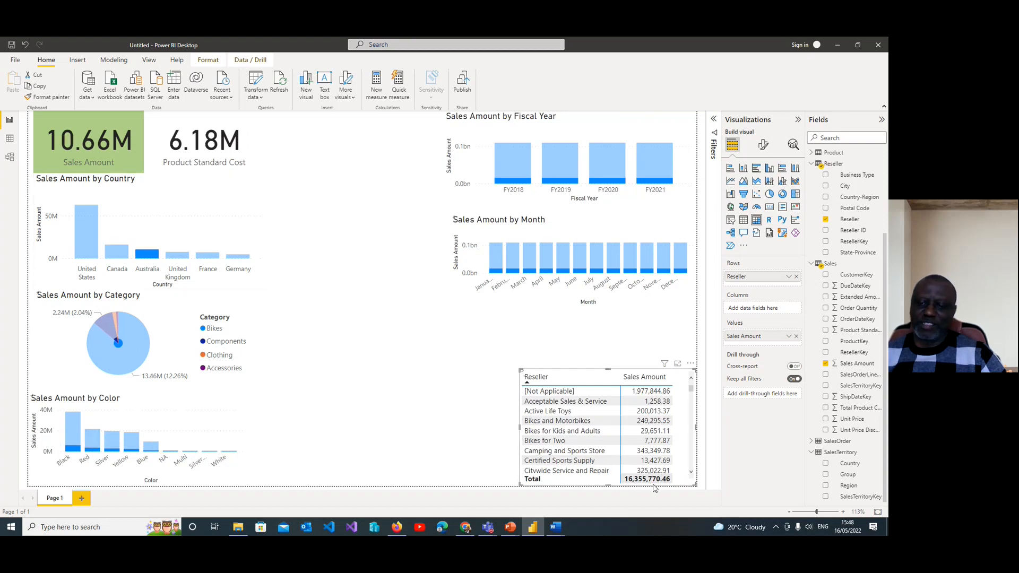
click(90, 233)
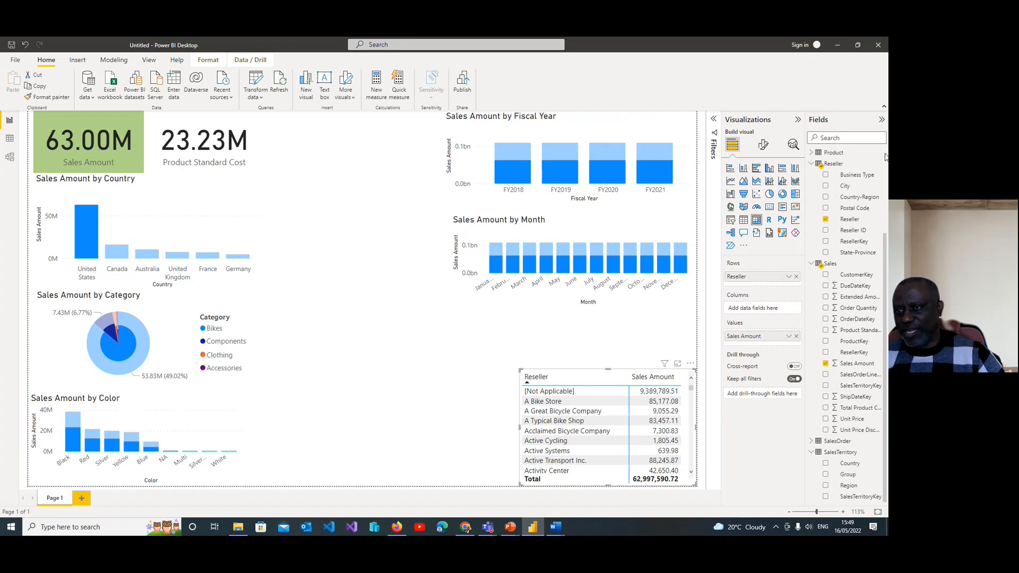
Step: Add a column chart of Sales Amount by Product table Model beside the color chart, and enlarge it upward and on both sides
click(820, 154)
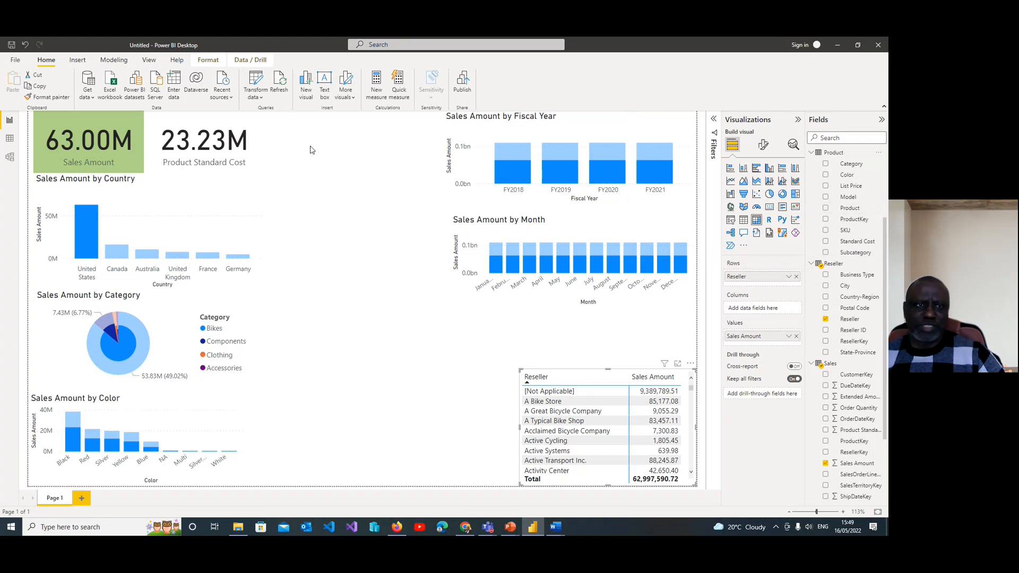
click(306, 84)
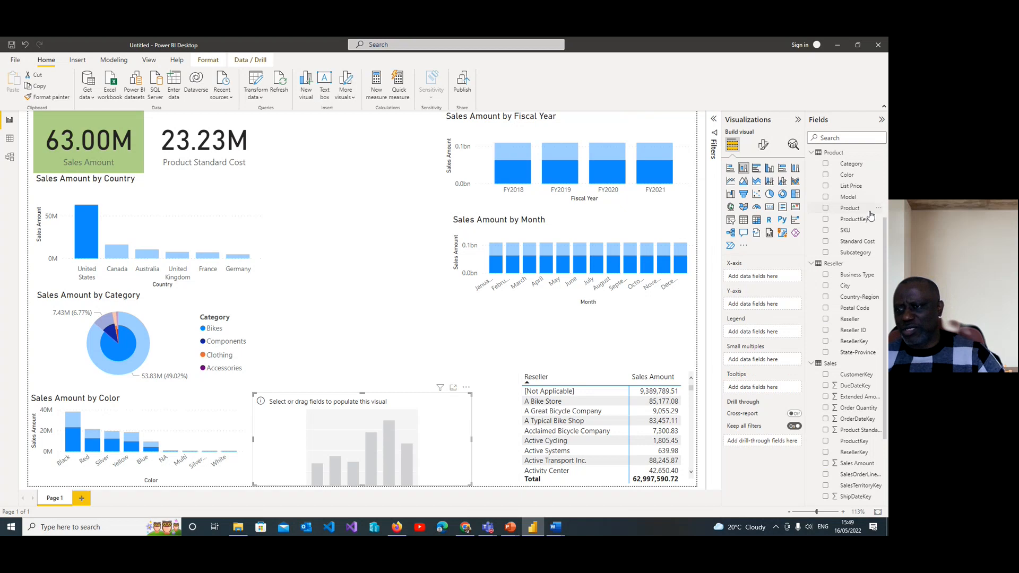
click(826, 197)
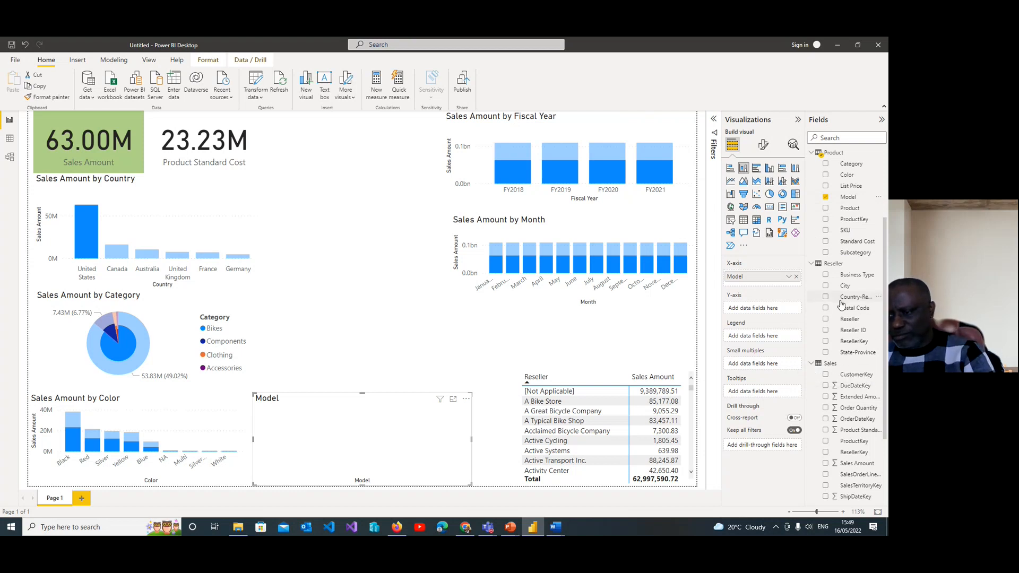
click(826, 464)
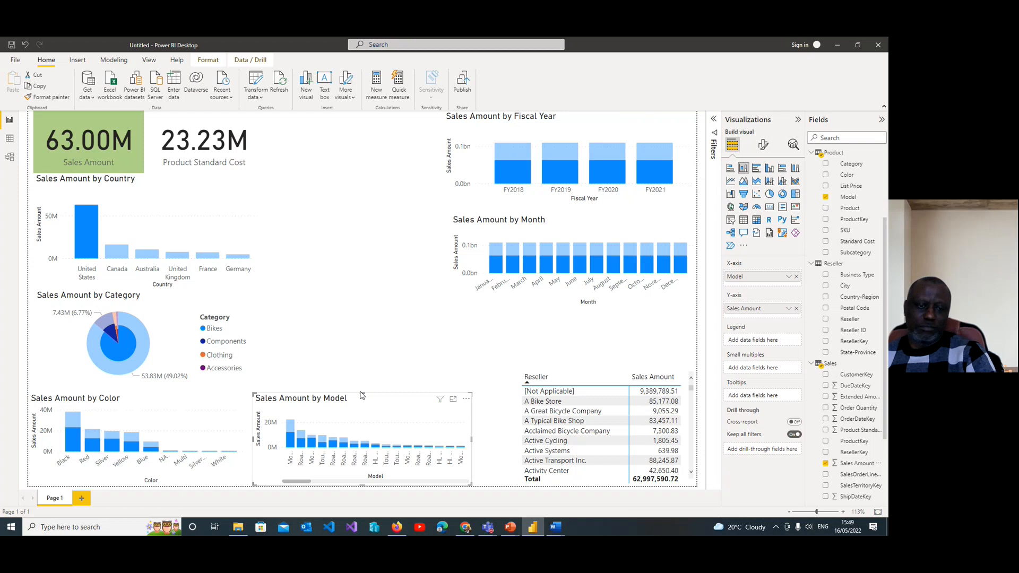
drag(363, 395, 363, 378)
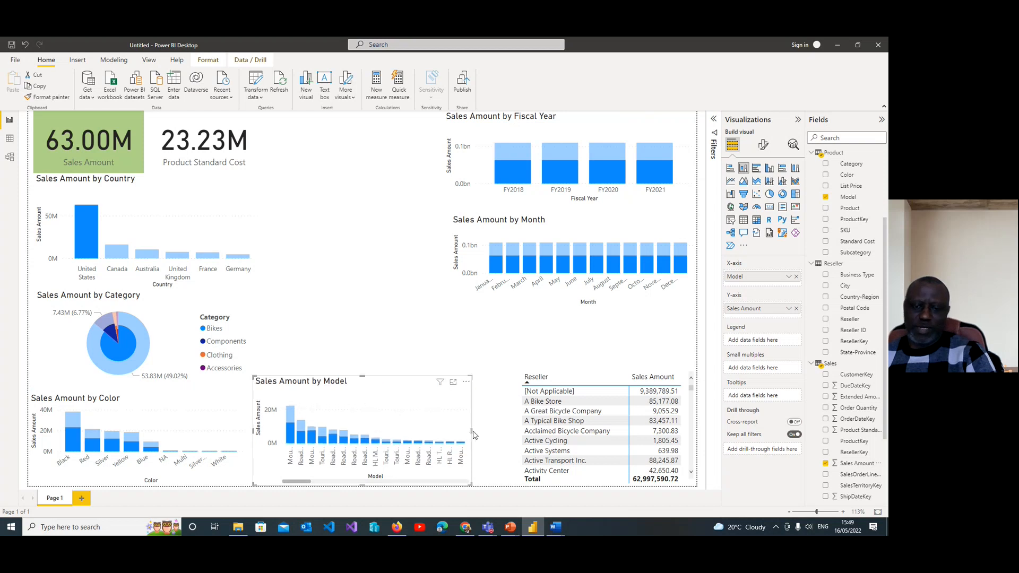
drag(472, 431, 499, 430)
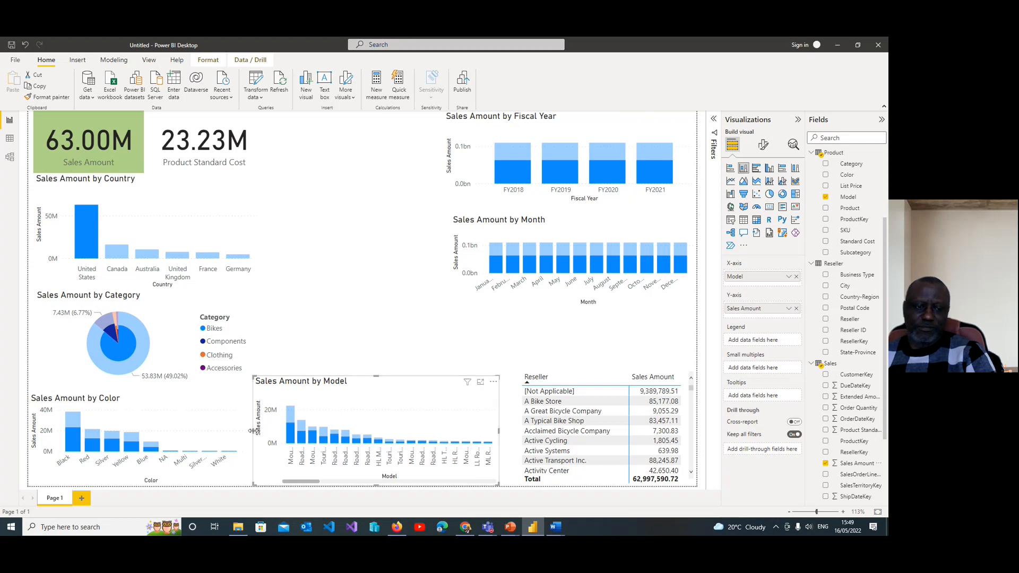
drag(253, 431, 245, 433)
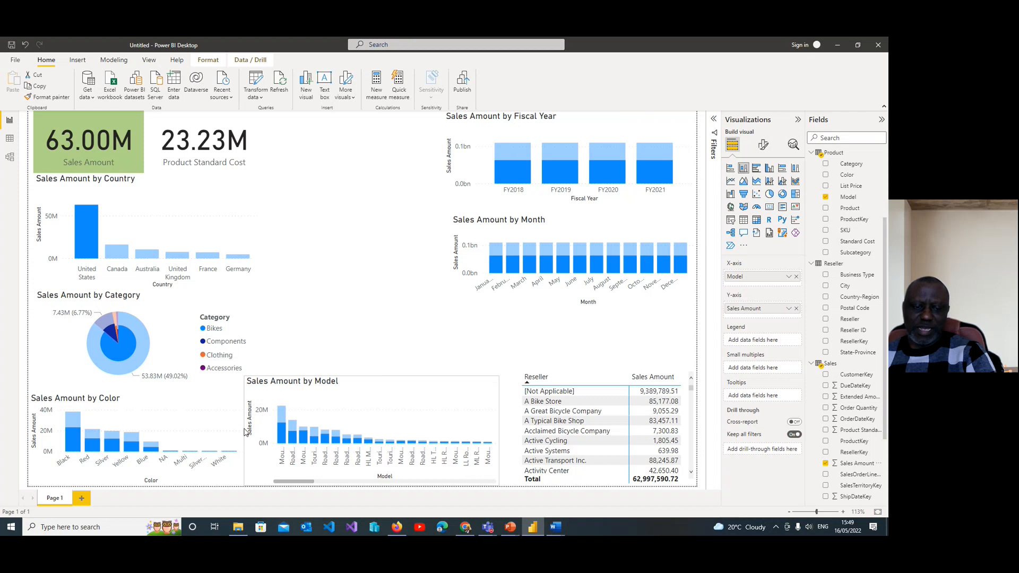
Step: Try the Sales Amount by Model visual as a matrix and return it to a stacked column chart
drag(309, 483, 267, 477)
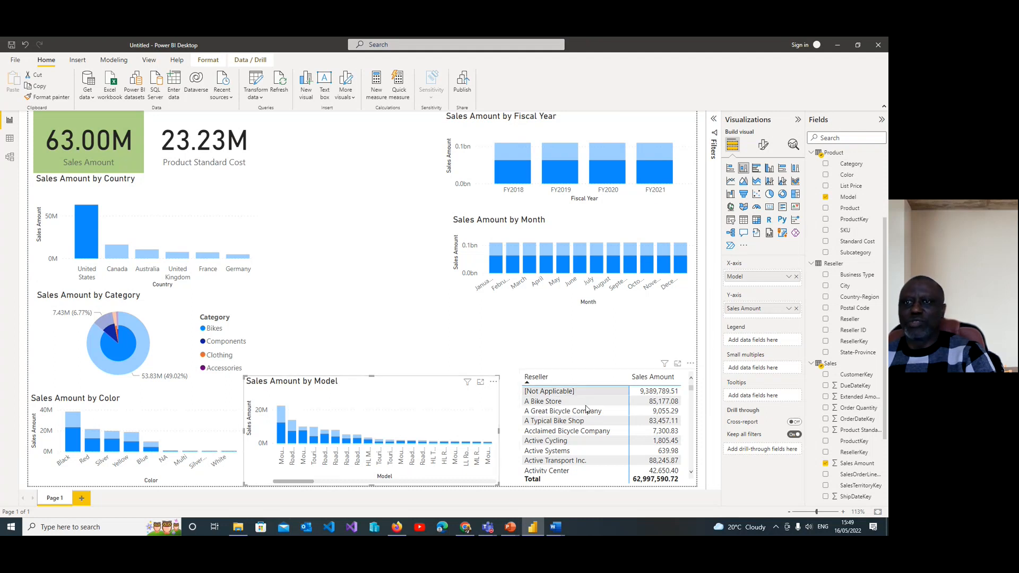
click(758, 221)
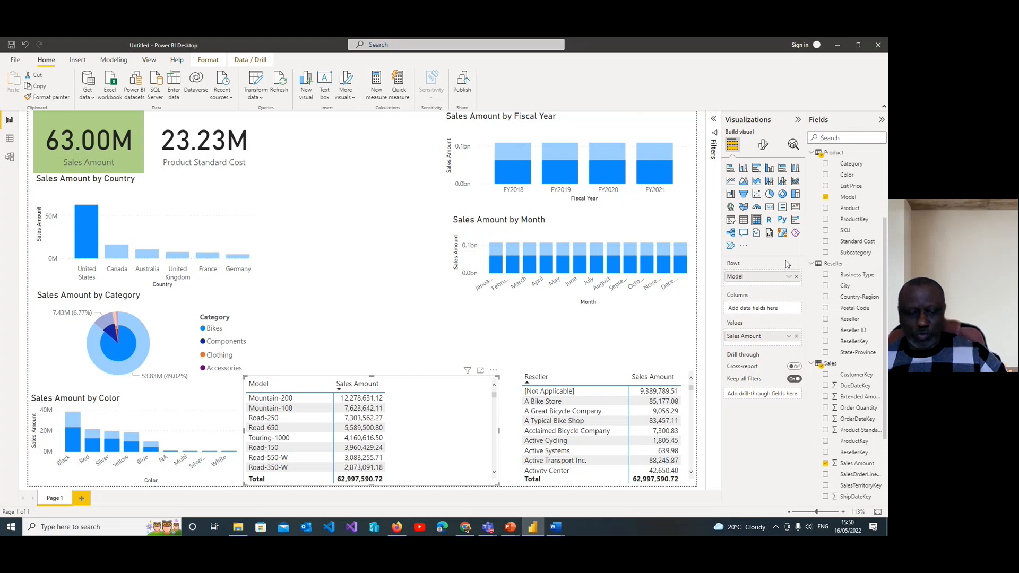
click(743, 167)
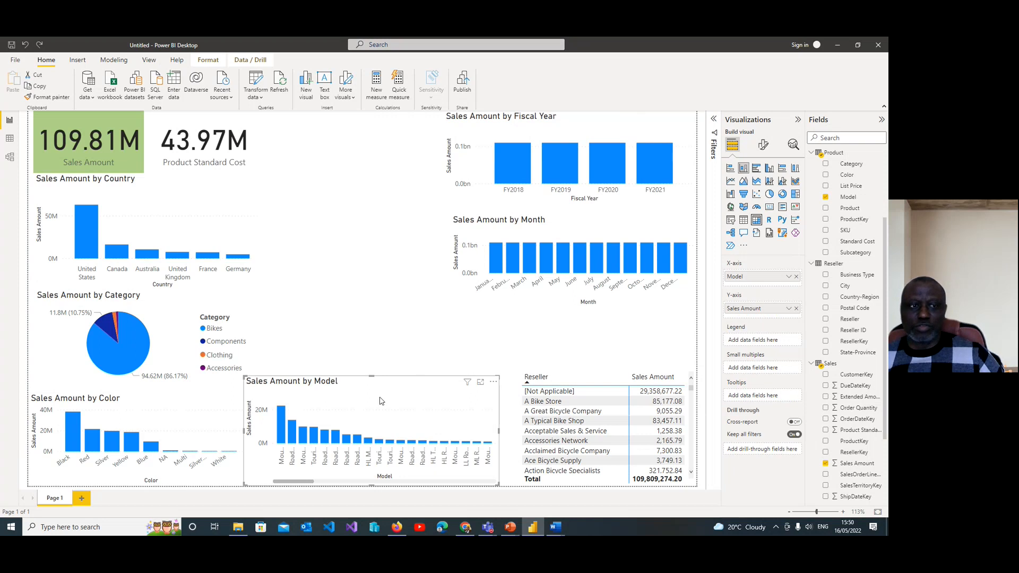
Step: Set the Product Standard Cost card's background color to a light gray theme shade and deselect the card
click(201, 168)
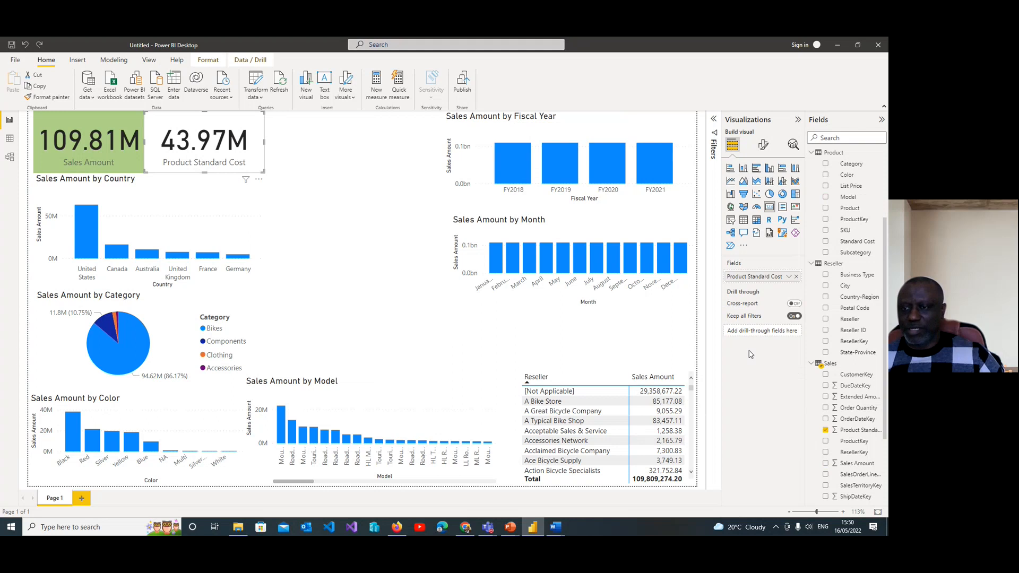
click(763, 145)
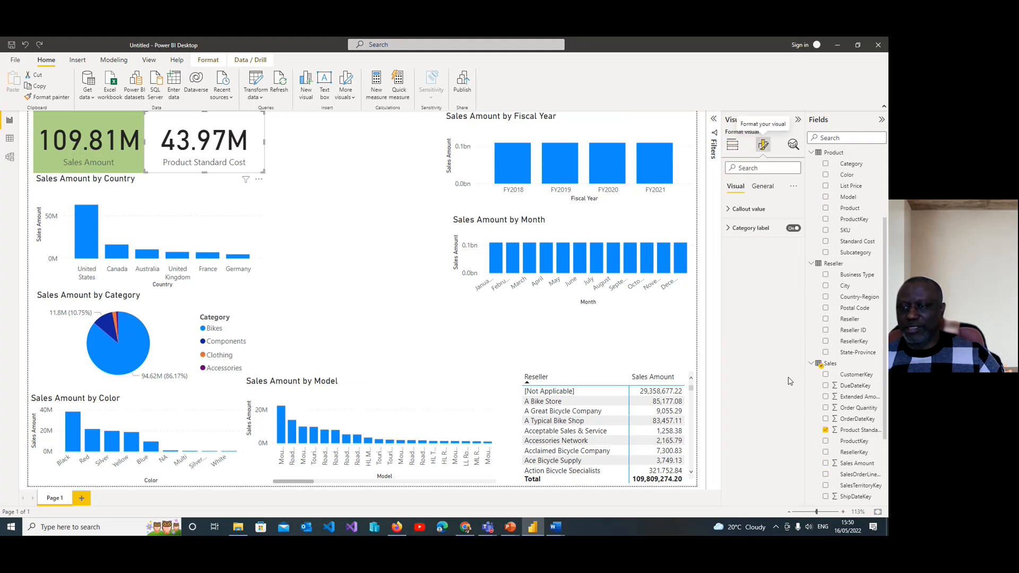
click(762, 186)
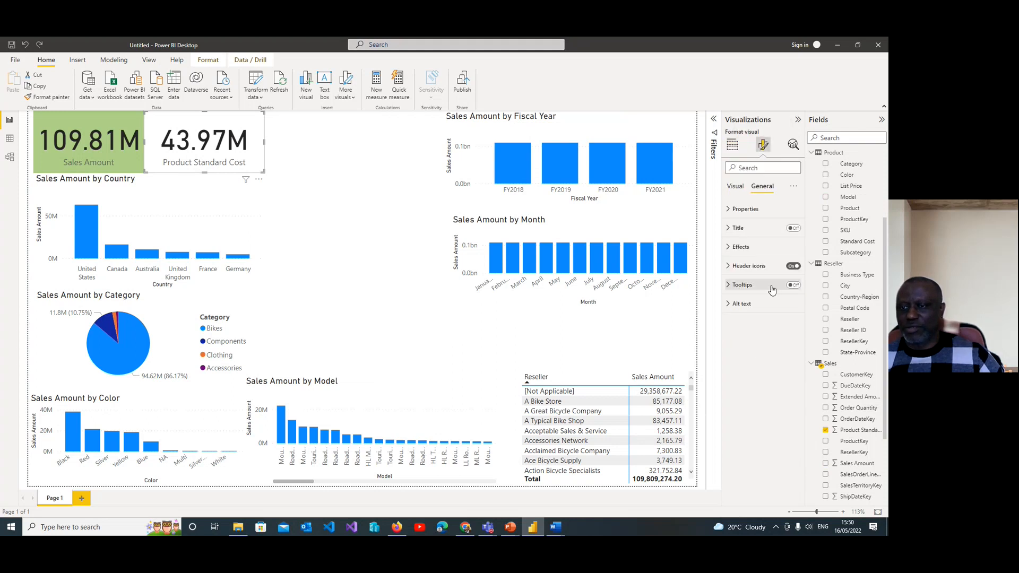
click(732, 249)
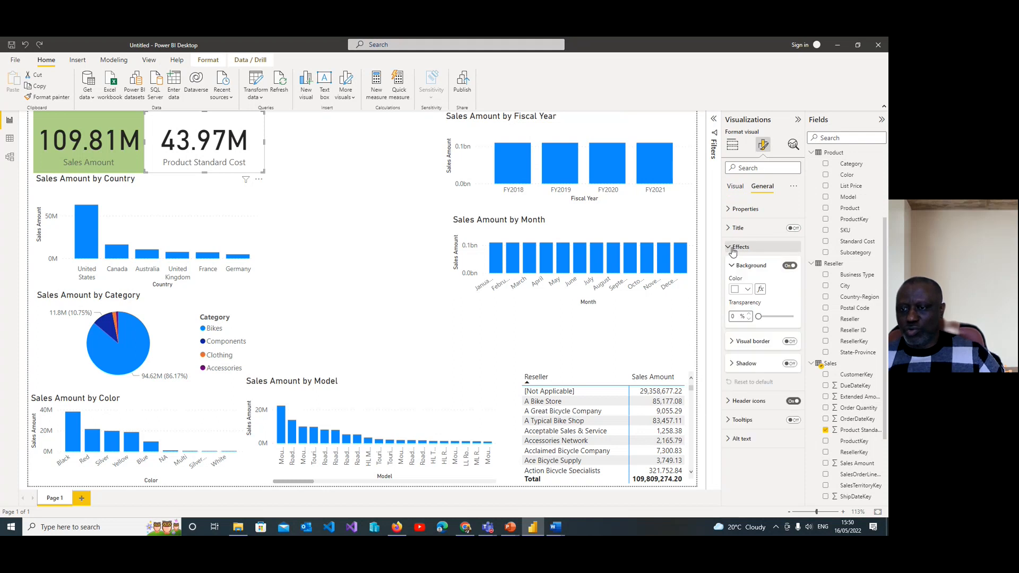
click(748, 291)
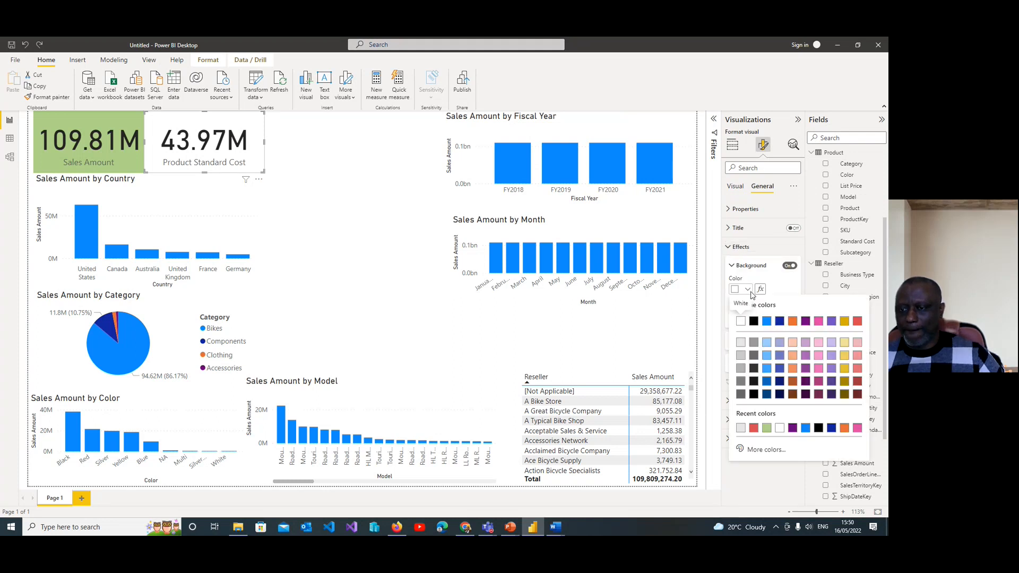
click(741, 357)
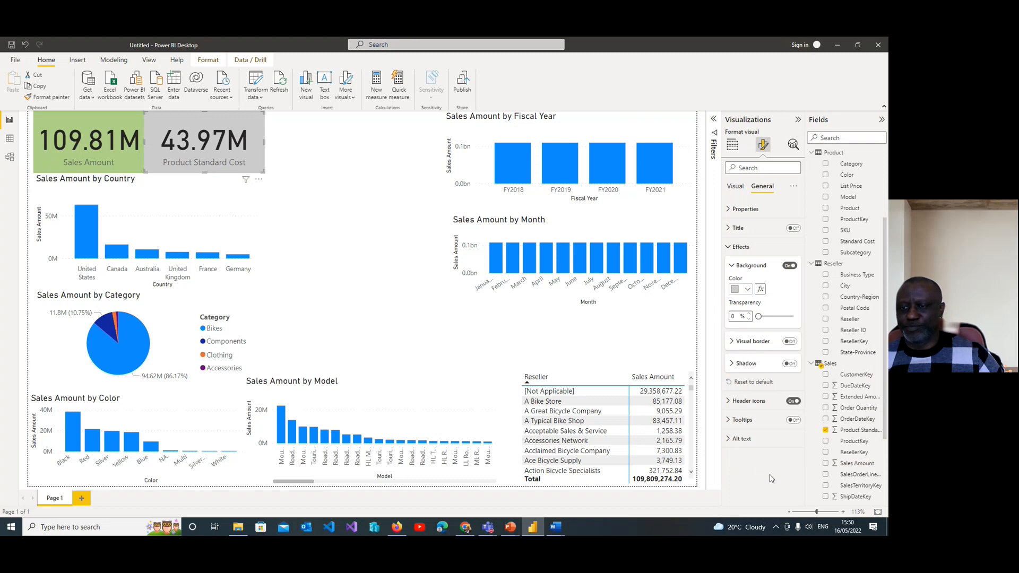
click(674, 338)
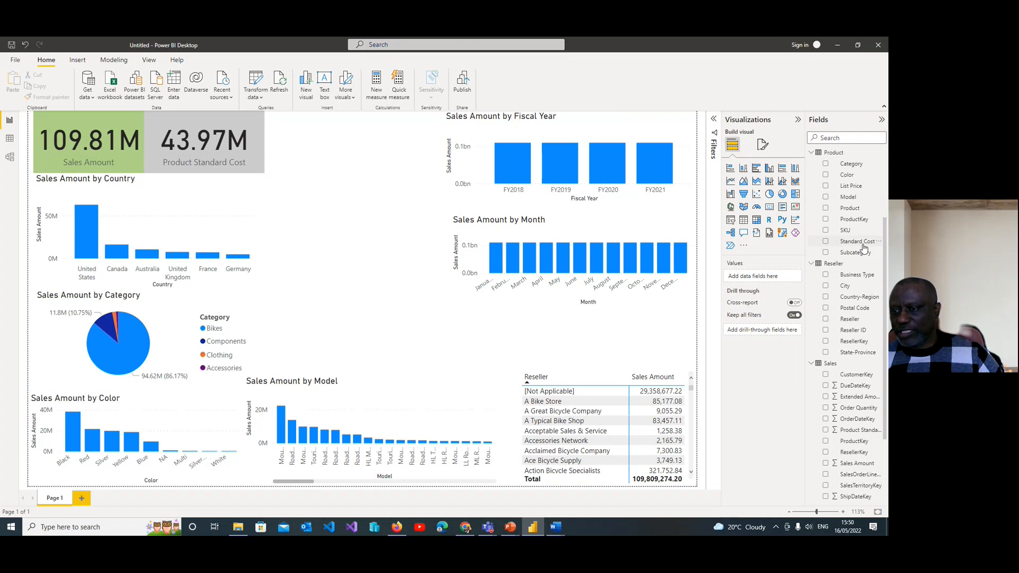
Step: Try a column chart of Sales Amount by Product above the model chart, and delete it
click(307, 92)
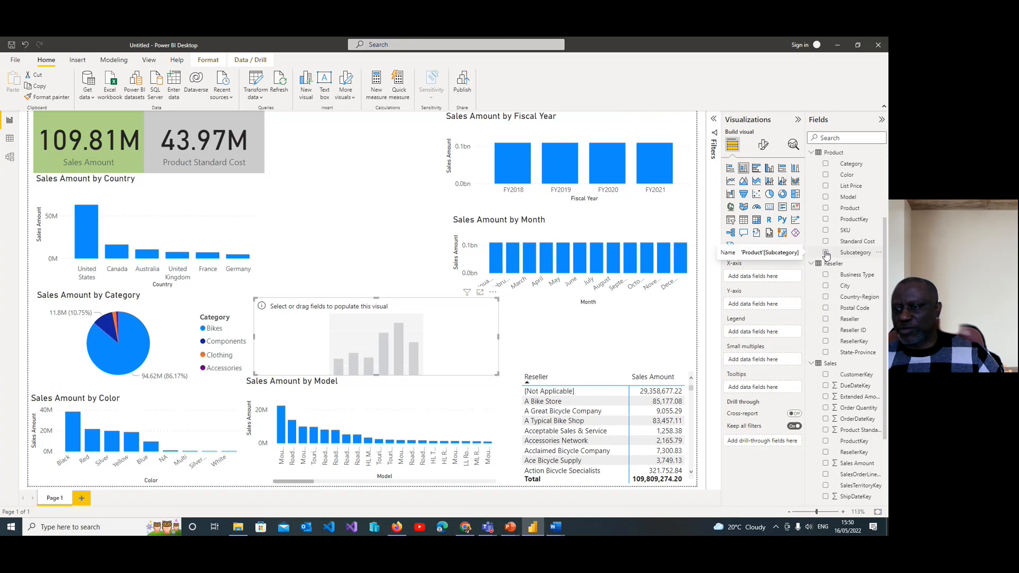
click(826, 209)
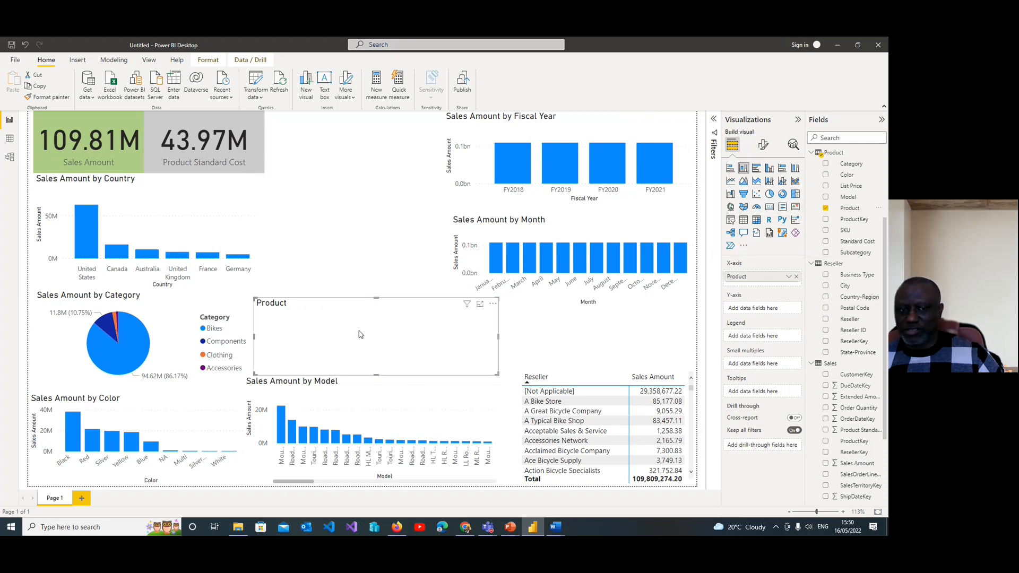
click(826, 463)
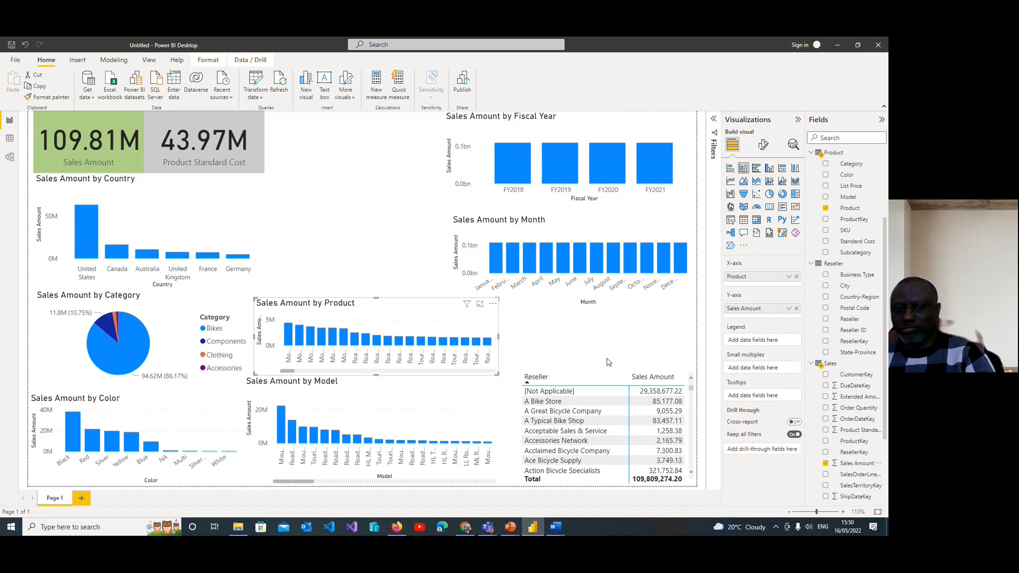
key(Delete)
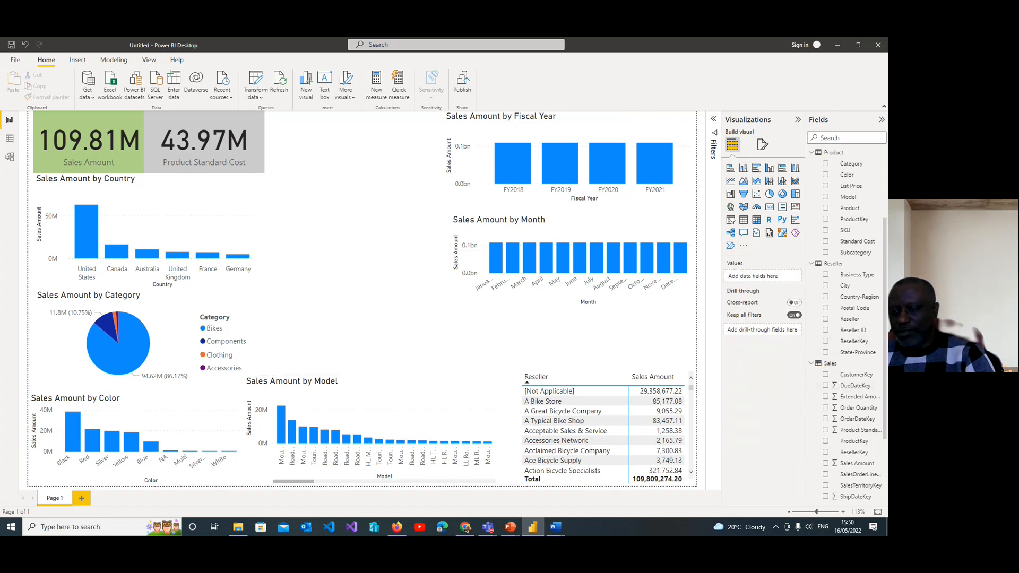
Step: Insert an empty stacked column chart above the Sales Amount by Model chart and check the SalesOrder table's fields
scroll(865, 364, down, 3)
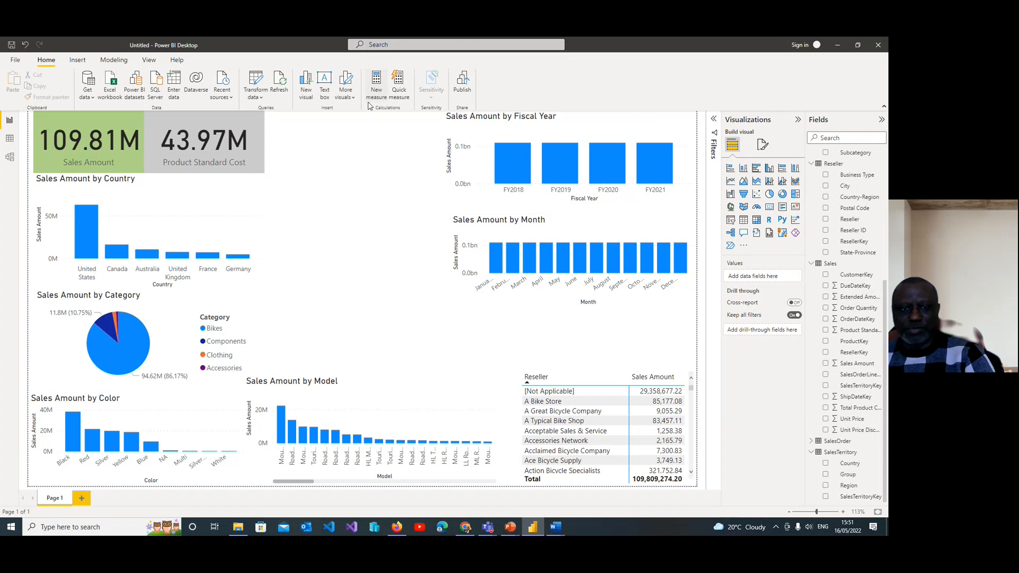
click(306, 84)
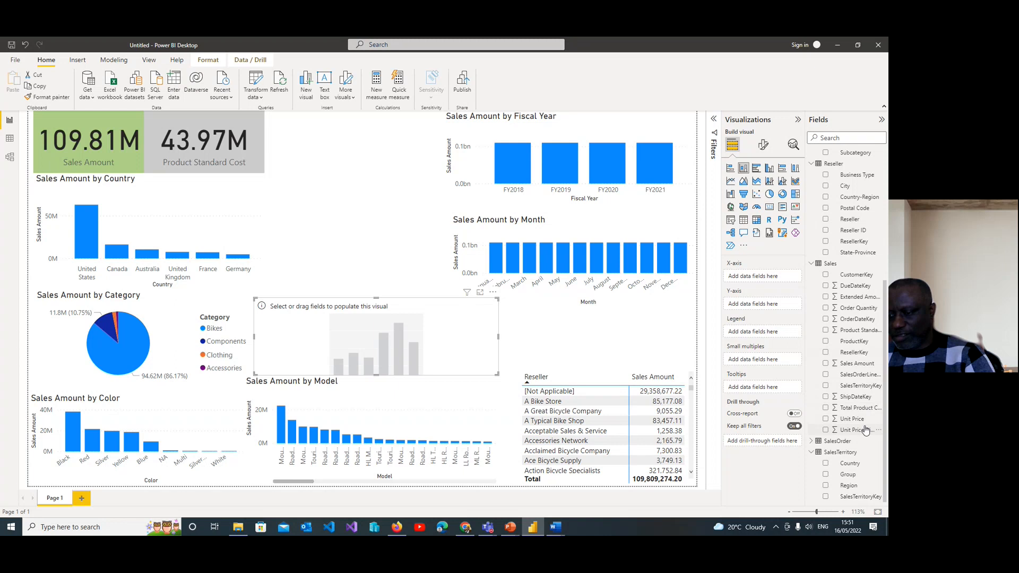
click(811, 442)
scroll(884, 466, down, 2)
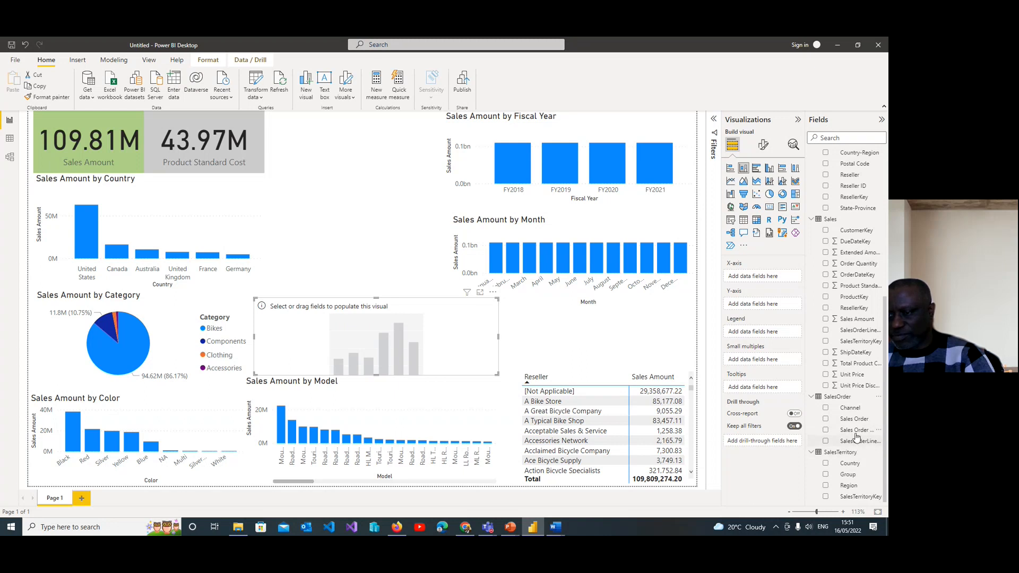
scroll(856, 436, up, 5)
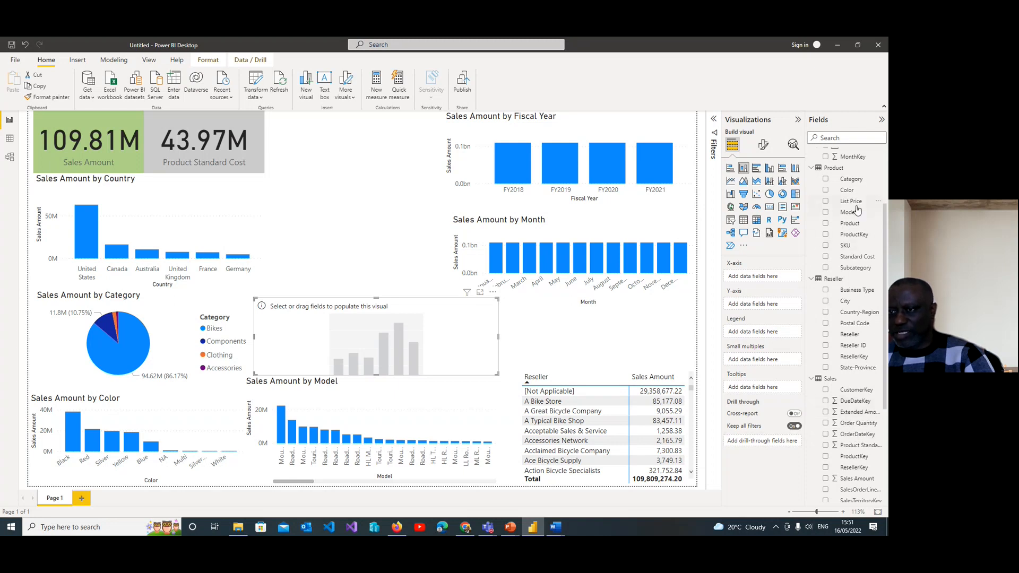
Step: Collapse the Date, Product, Reseller, Sales and SalesOrder tables in the field list
scroll(862, 223, up, 3)
click(810, 165)
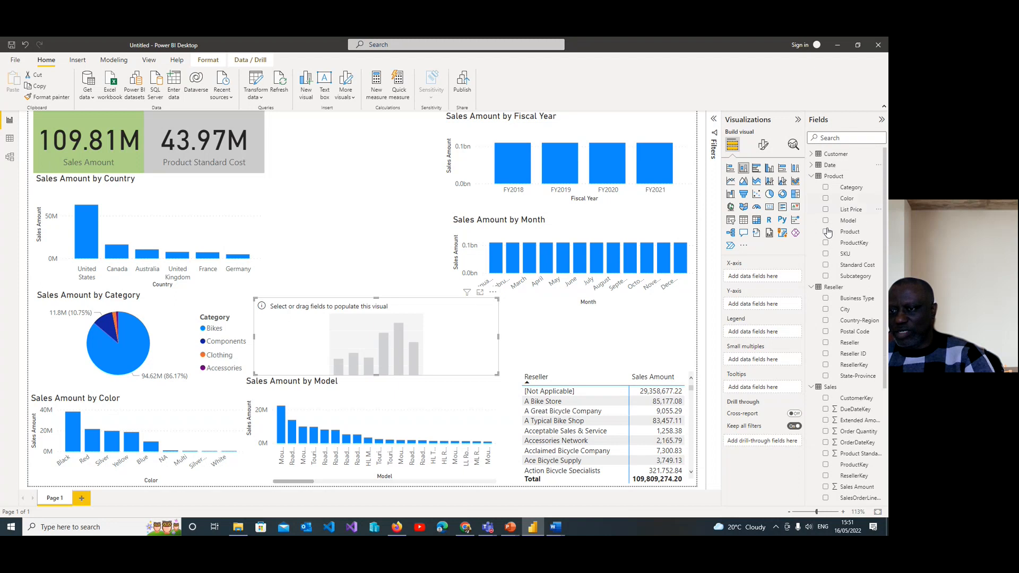
click(811, 176)
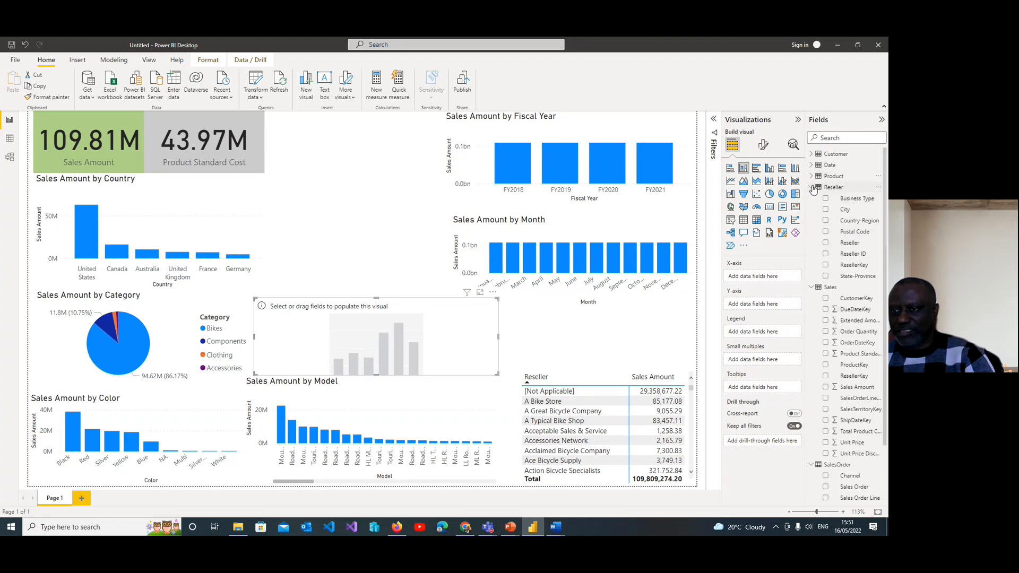
click(811, 187)
click(811, 197)
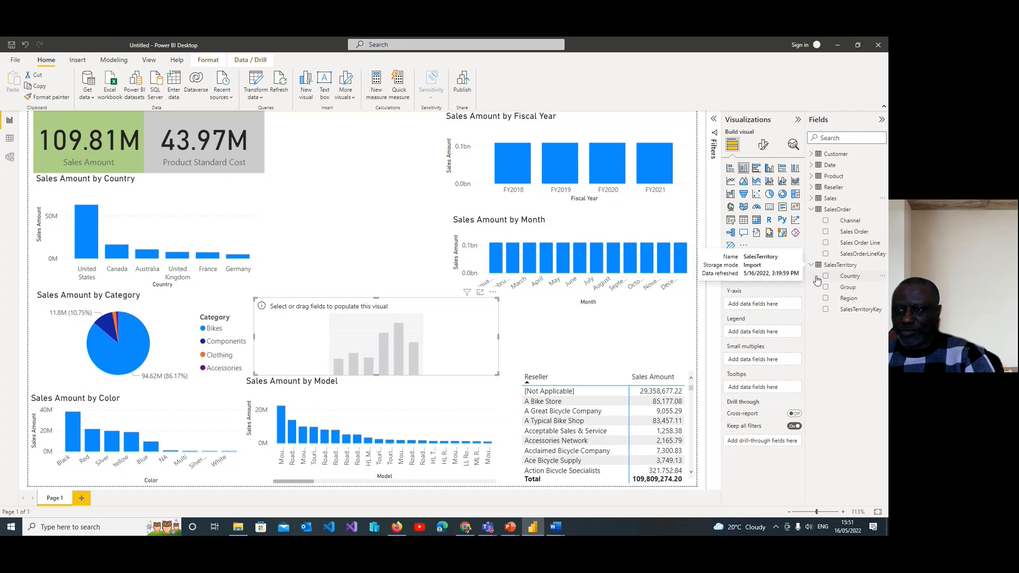
click(812, 210)
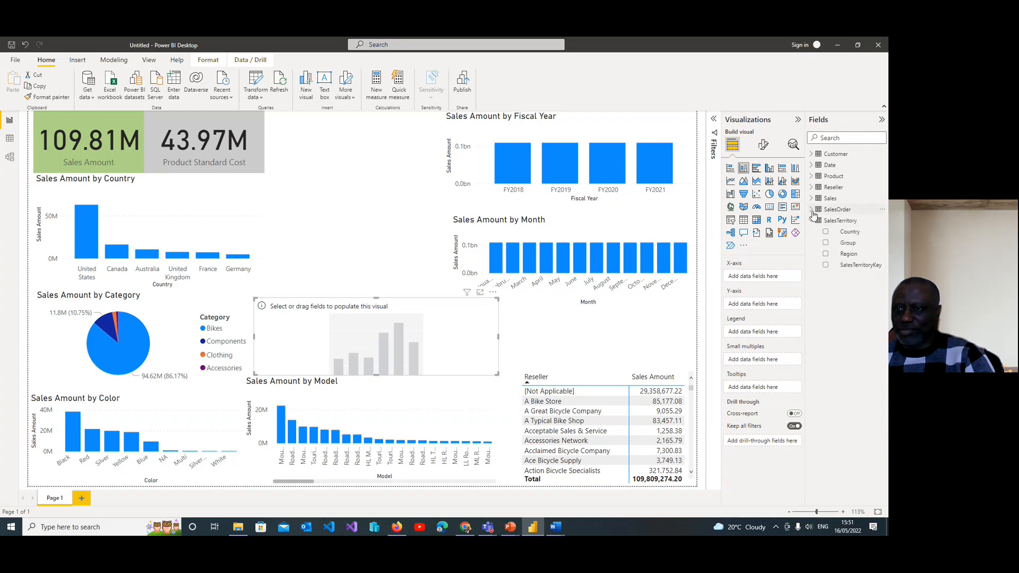
Step: Plot Sales Amount by the Customer table's Customer field in the empty column chart
click(811, 154)
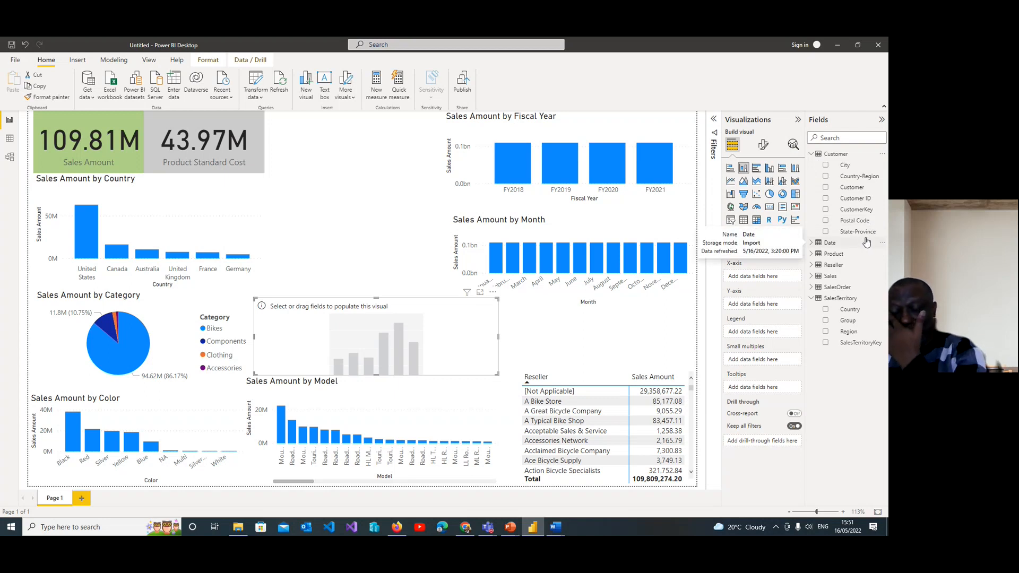
click(826, 188)
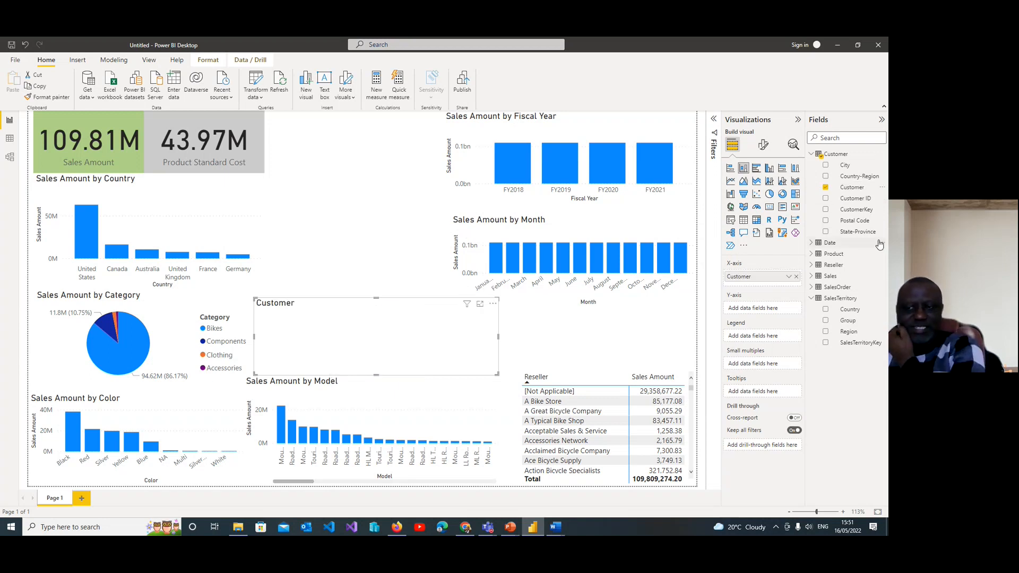
click(814, 277)
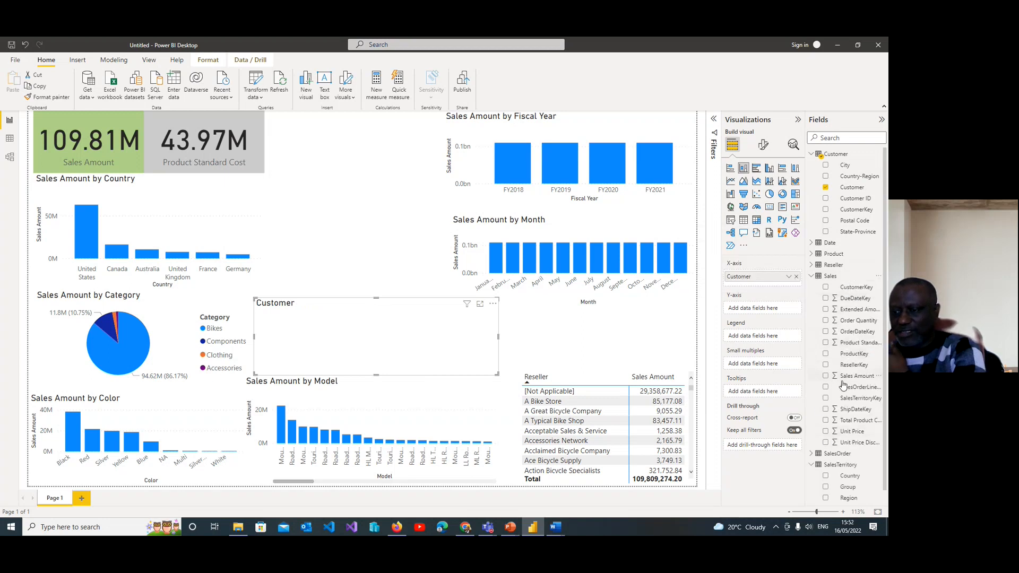
click(832, 380)
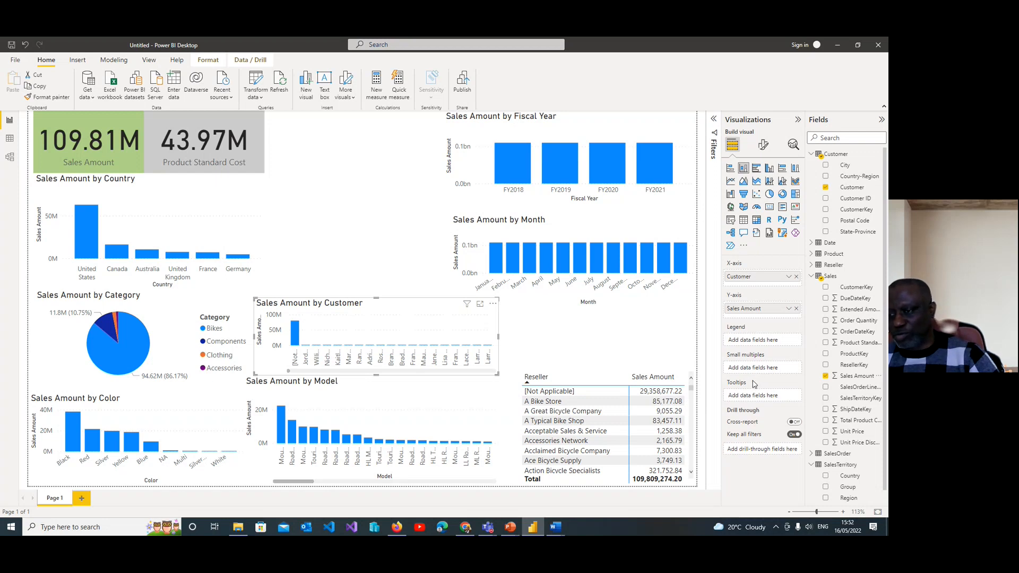
Step: Replace Customer with State-Province in the new Sales Amount chart and widen the chart slightly to the right
click(825, 188)
click(826, 231)
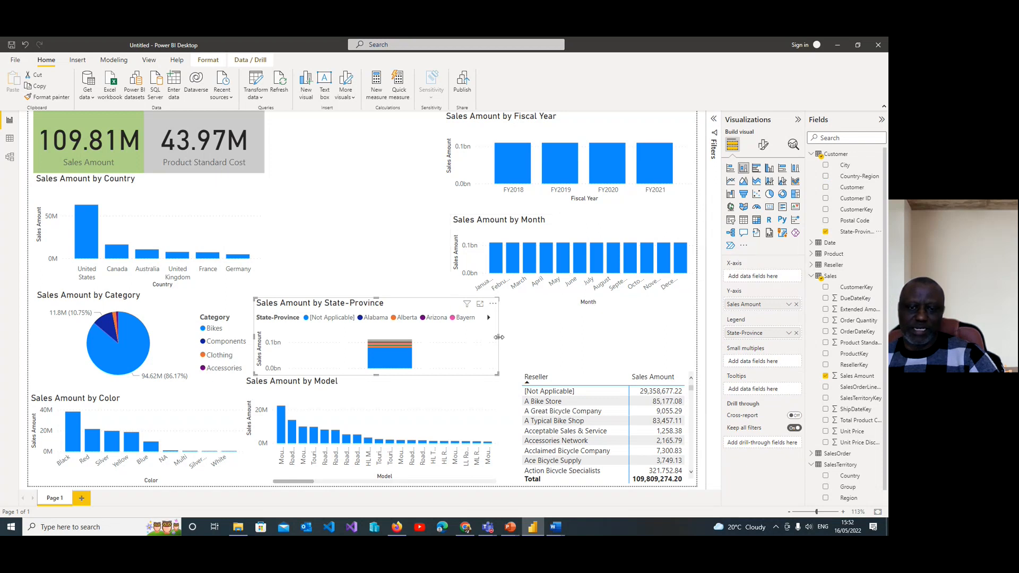
drag(465, 338, 524, 347)
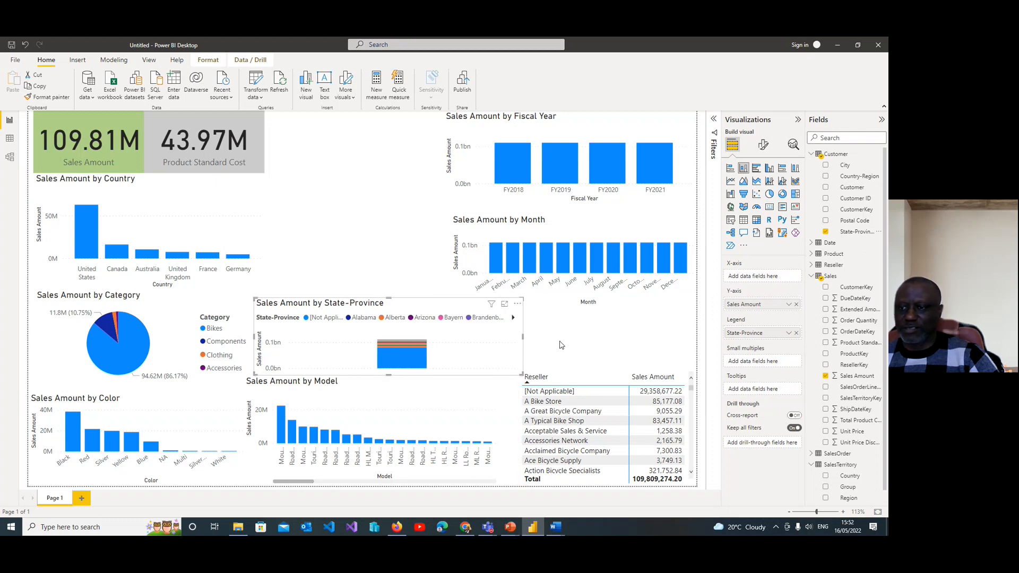
Step: Try line, clustered bar, stacked column and 100% stacked bar types for the State-Province visual, and convert it to a treemap
click(743, 182)
click(731, 182)
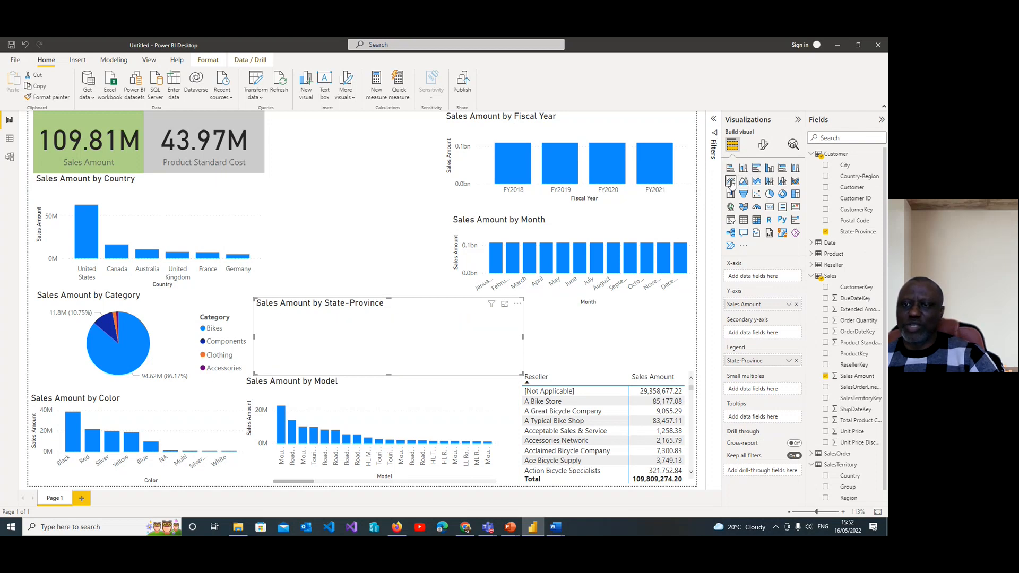
click(757, 170)
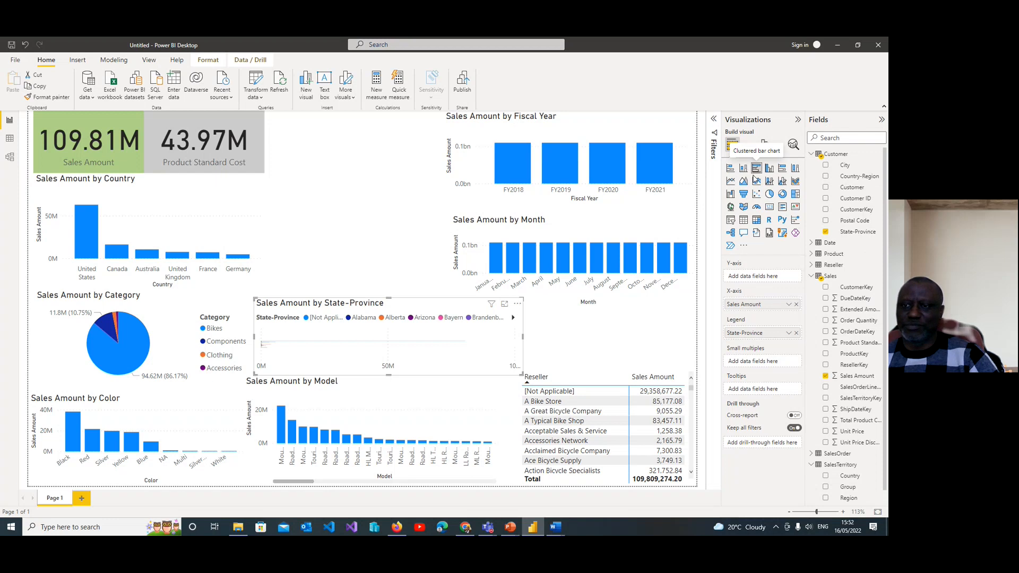
click(731, 170)
click(745, 170)
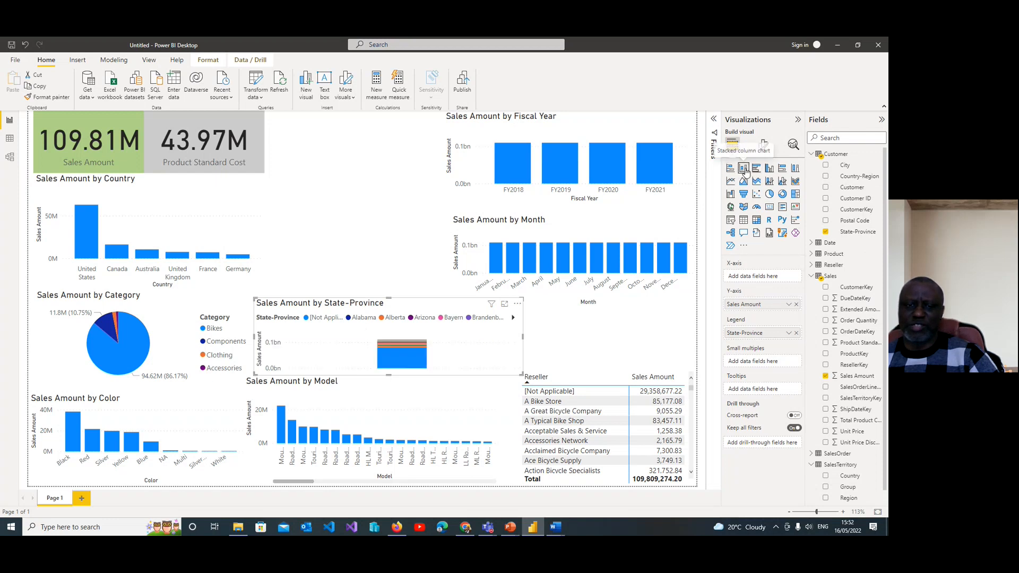
click(782, 170)
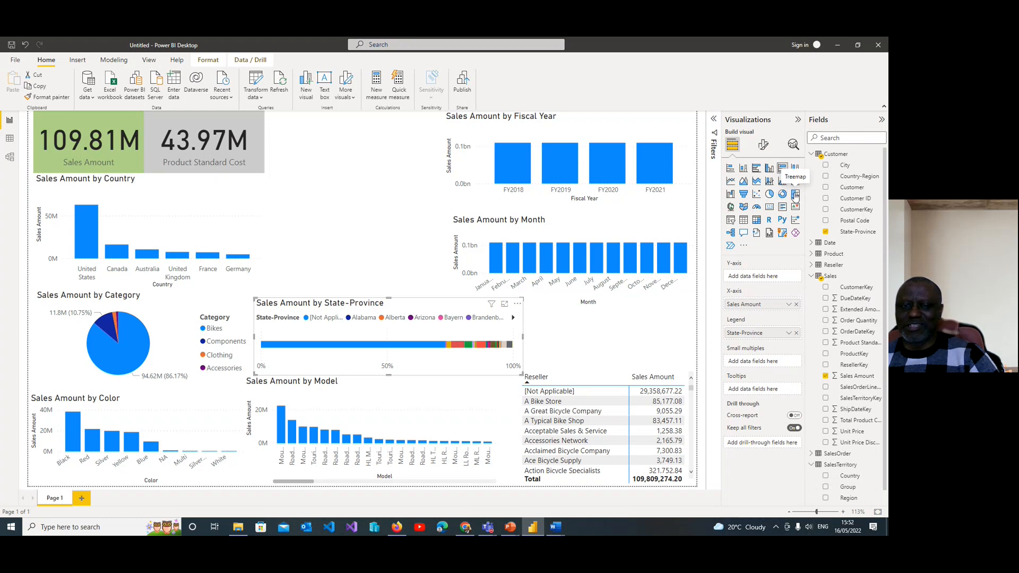
click(794, 195)
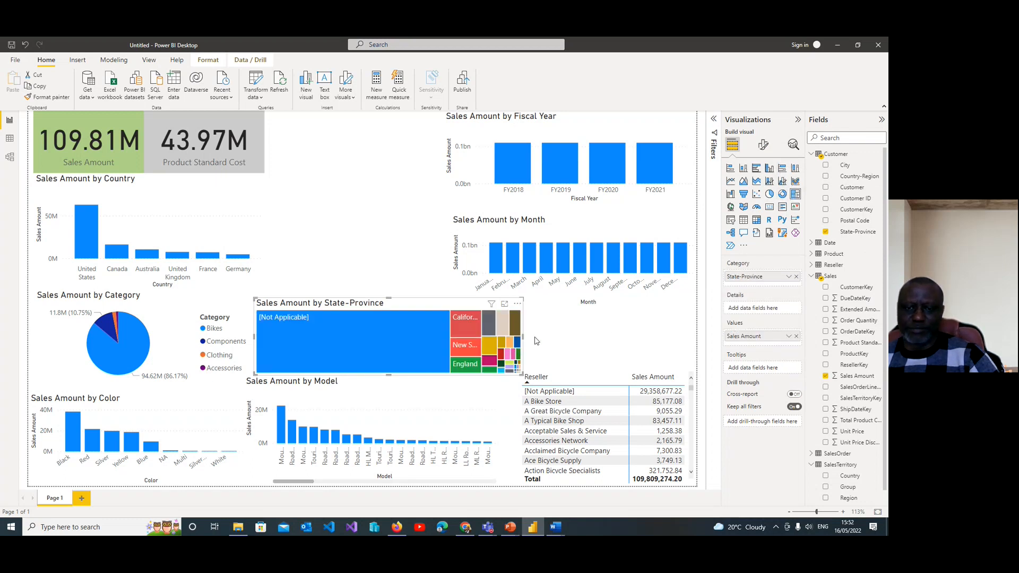
Step: Shorten the Reseller sales matrix from its upper edge, and widen the State-Province treemap across the space above it
click(588, 377)
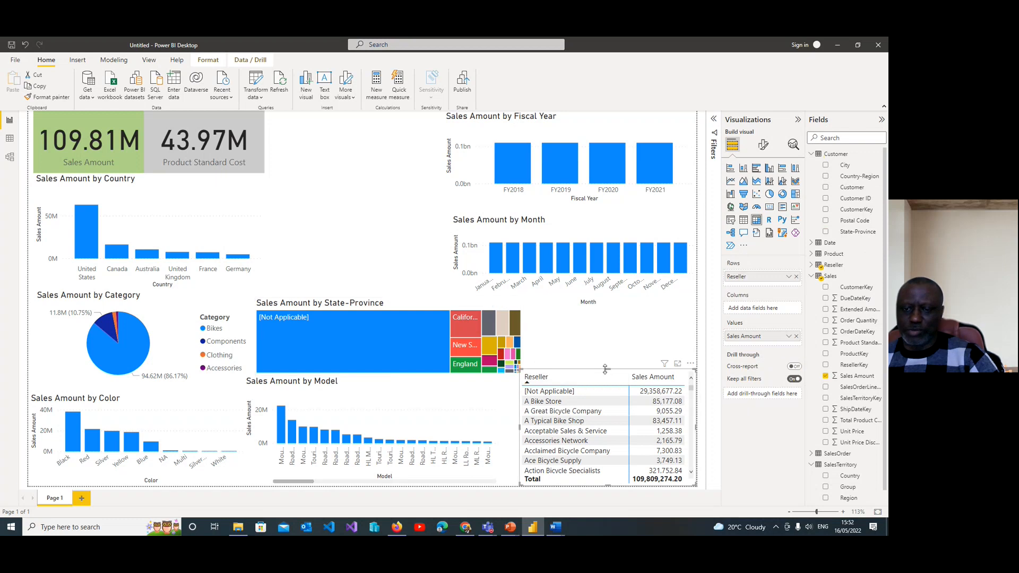
drag(606, 366, 605, 390)
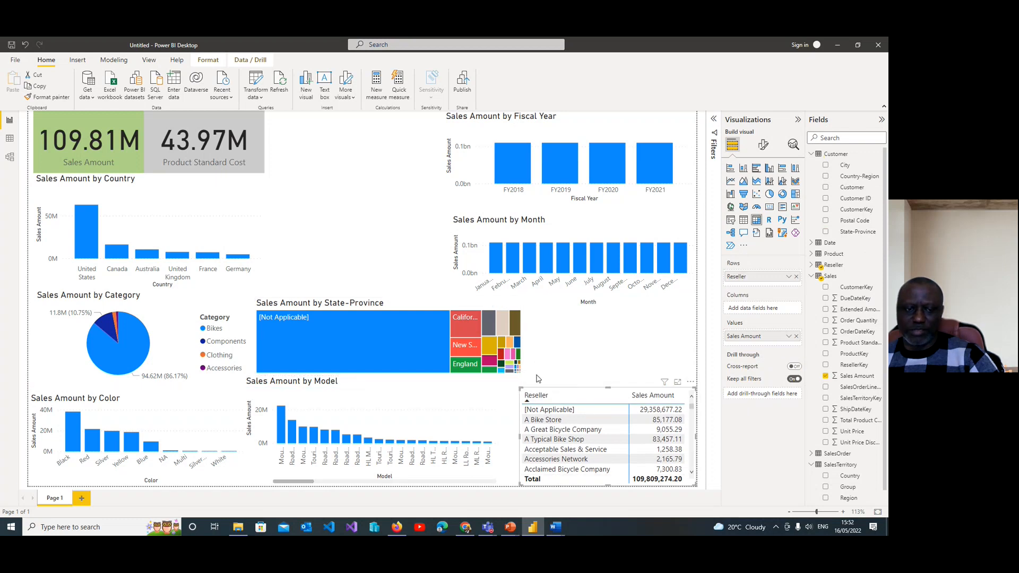
click(518, 342)
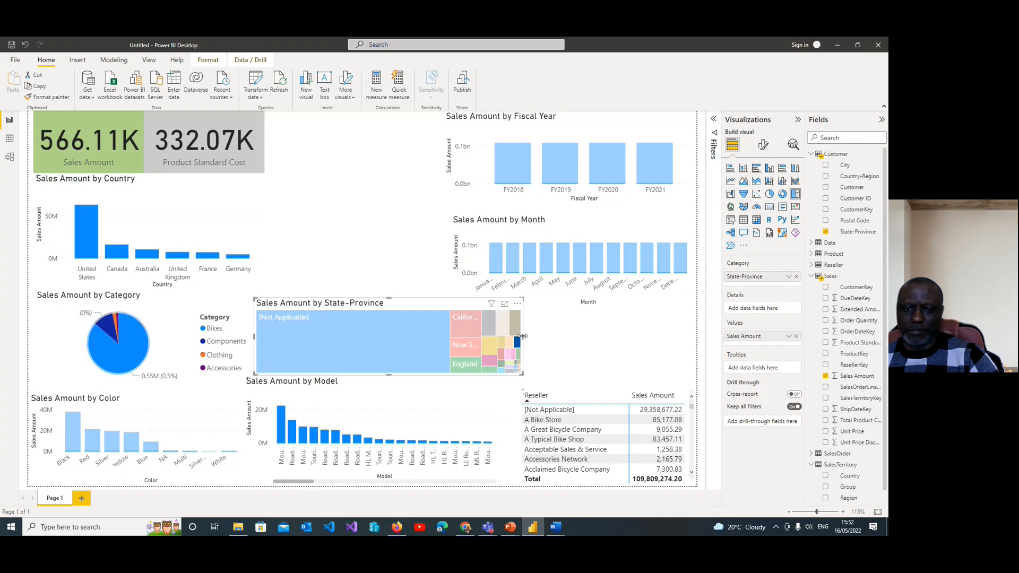
drag(534, 337, 687, 340)
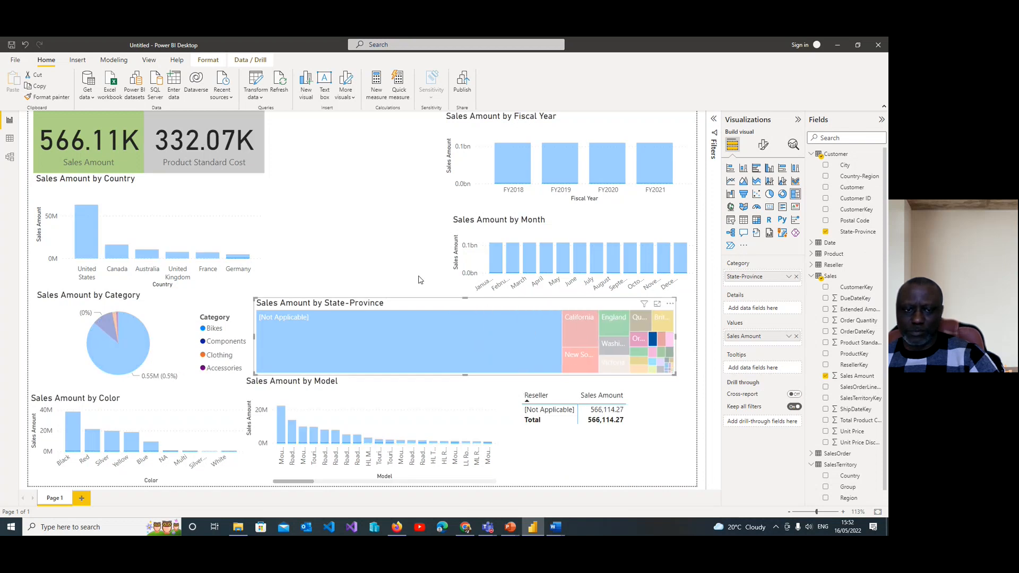
click(387, 239)
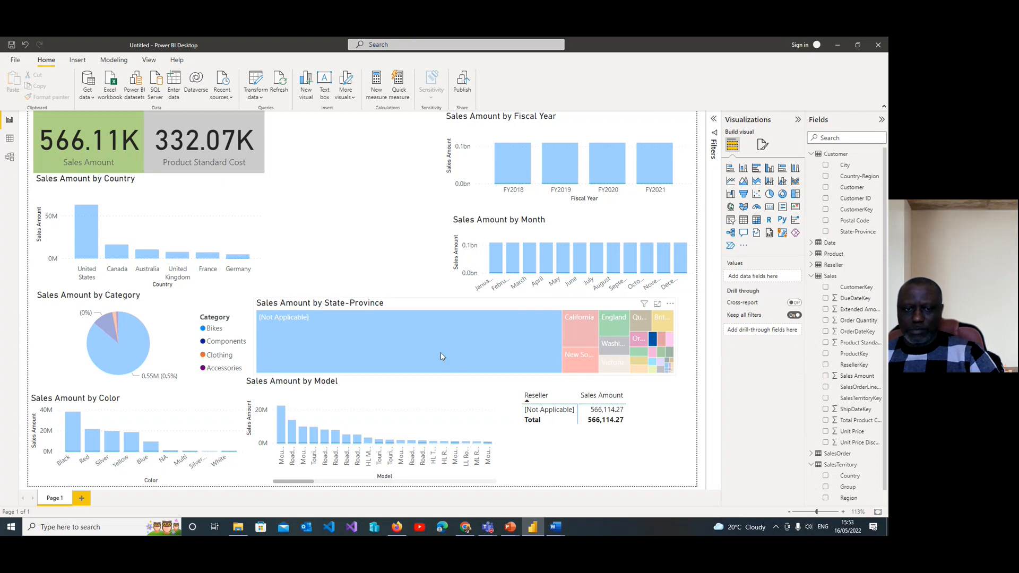
Step: Cross-filter the report by the treemap's California and [Not Applicable] tiles to compare the other visuals, and clear the selection
click(508, 350)
click(580, 326)
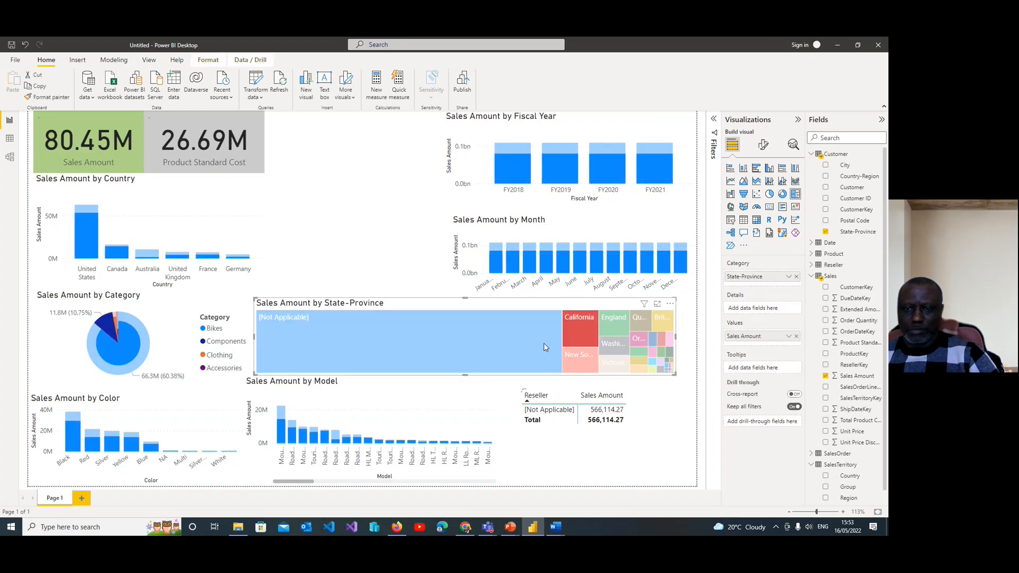
click(455, 334)
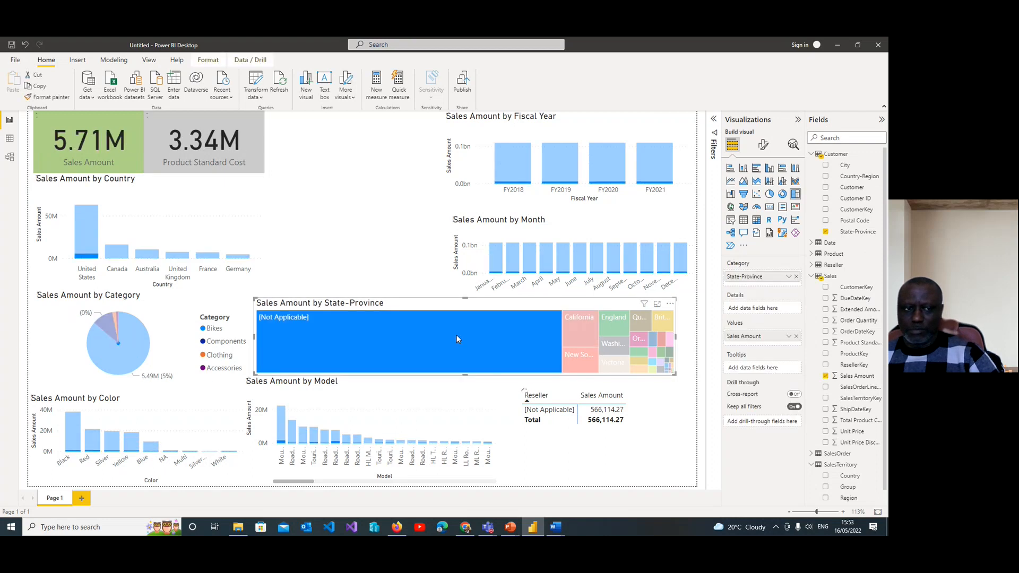
click(456, 336)
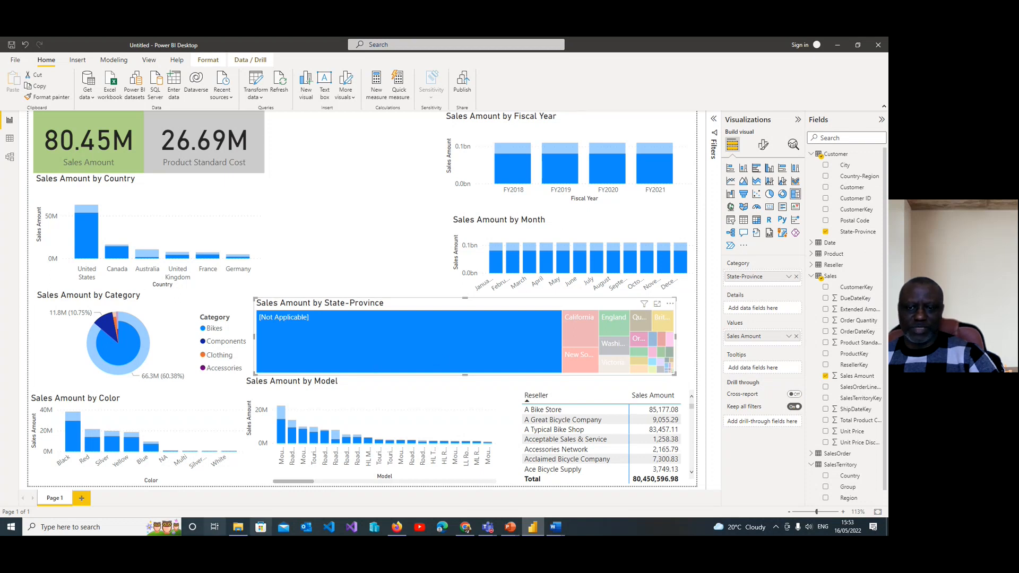
click(578, 324)
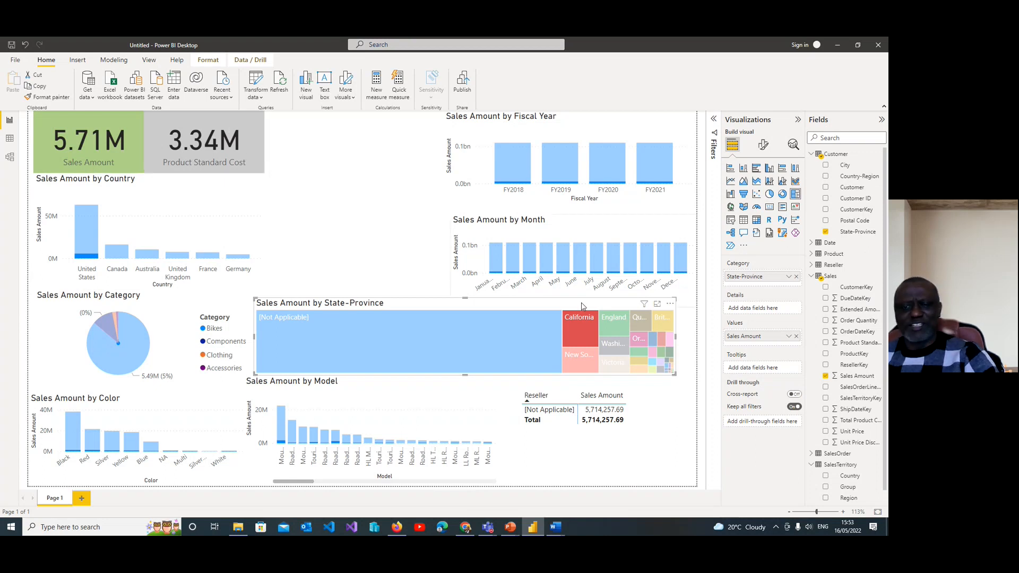
click(623, 419)
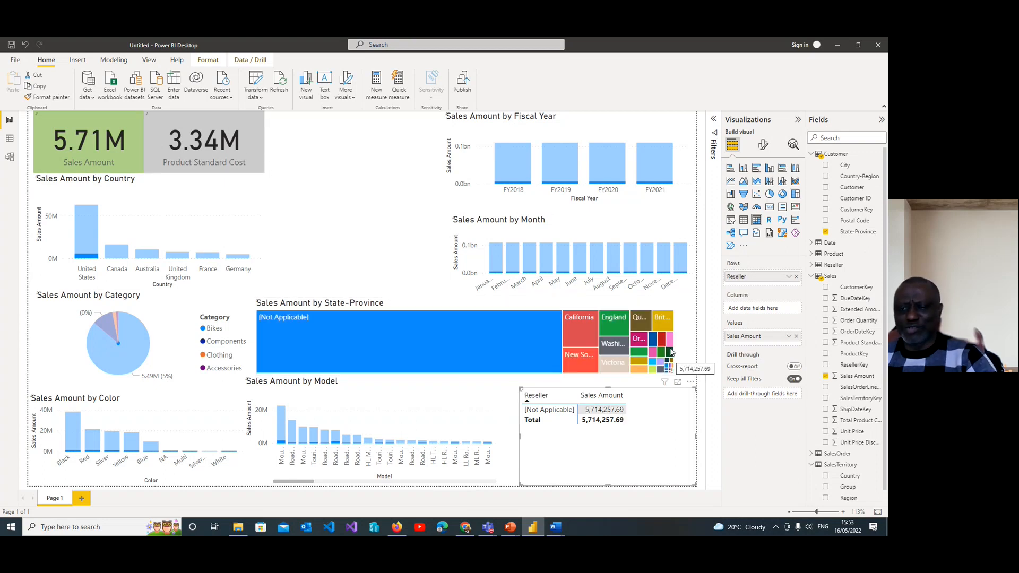
click(683, 371)
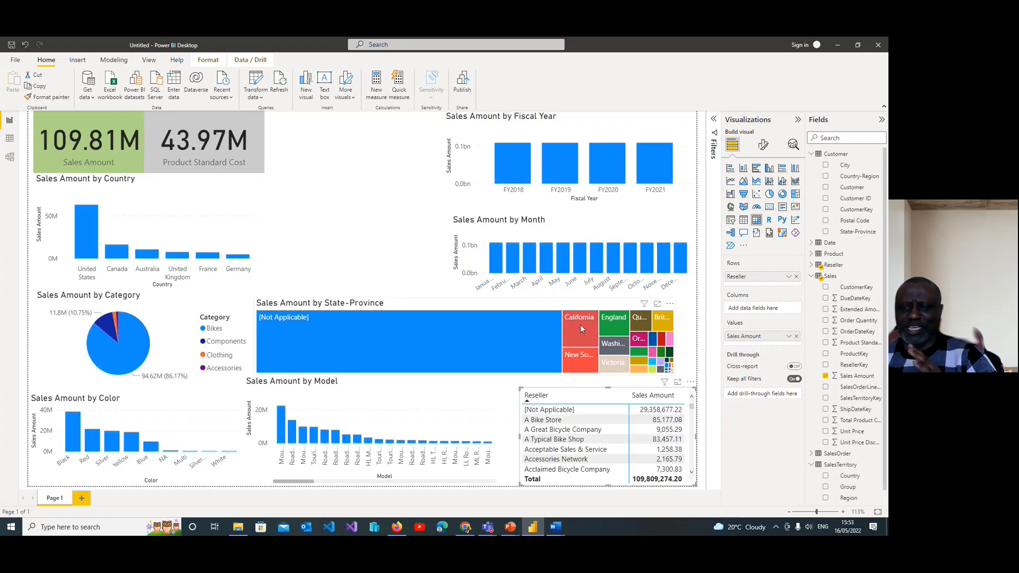
click(582, 326)
click(526, 330)
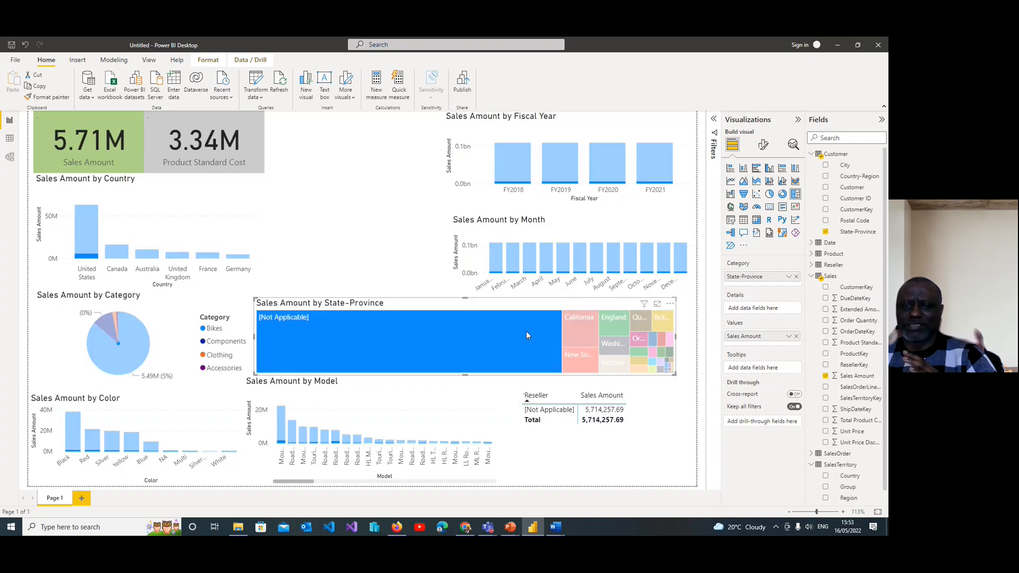
click(487, 341)
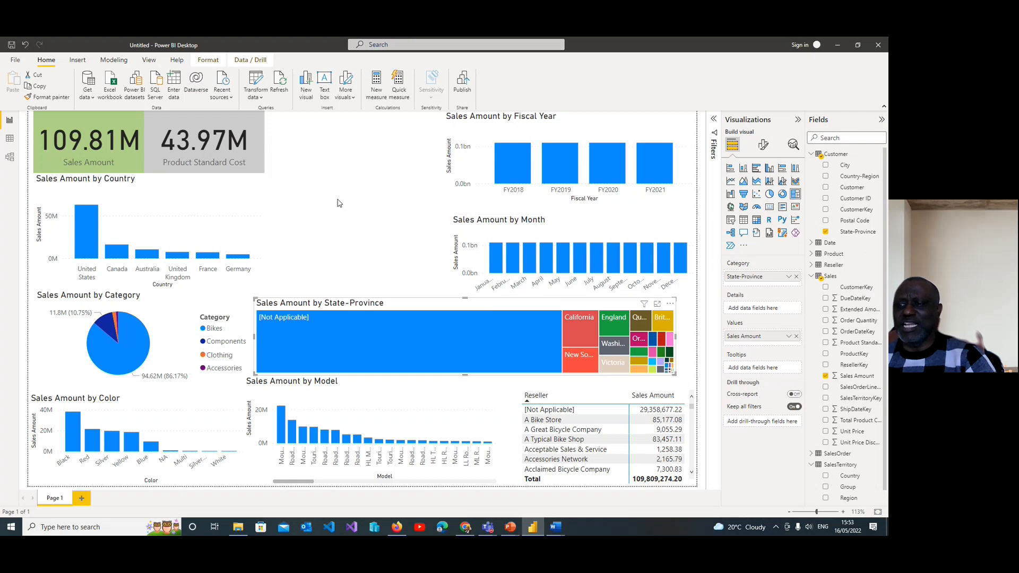
click(355, 215)
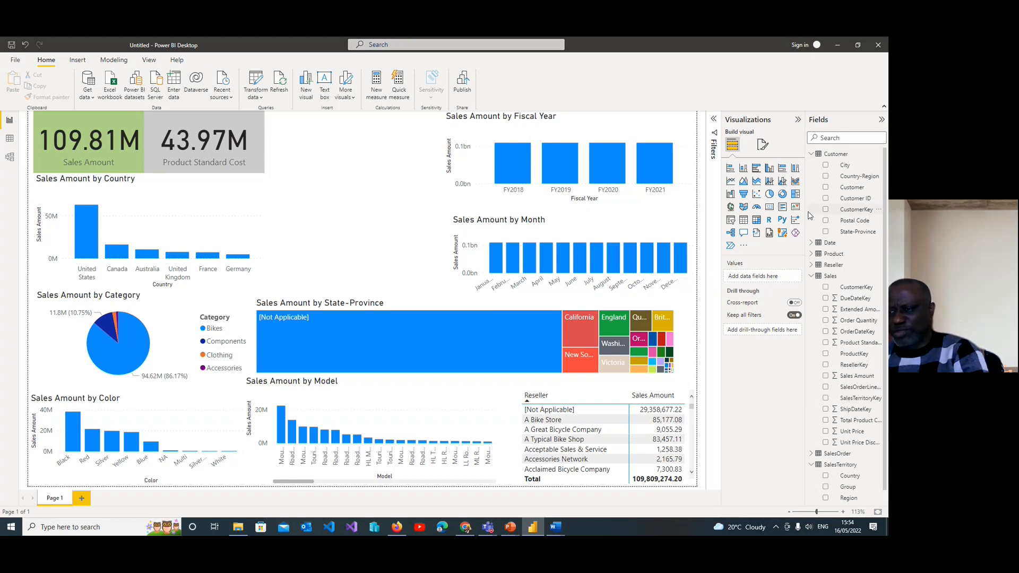
Step: Try adding Year and then Quarter from the Date hierarchy to the Fiscal Year chart's X-axis, removing each again
click(812, 154)
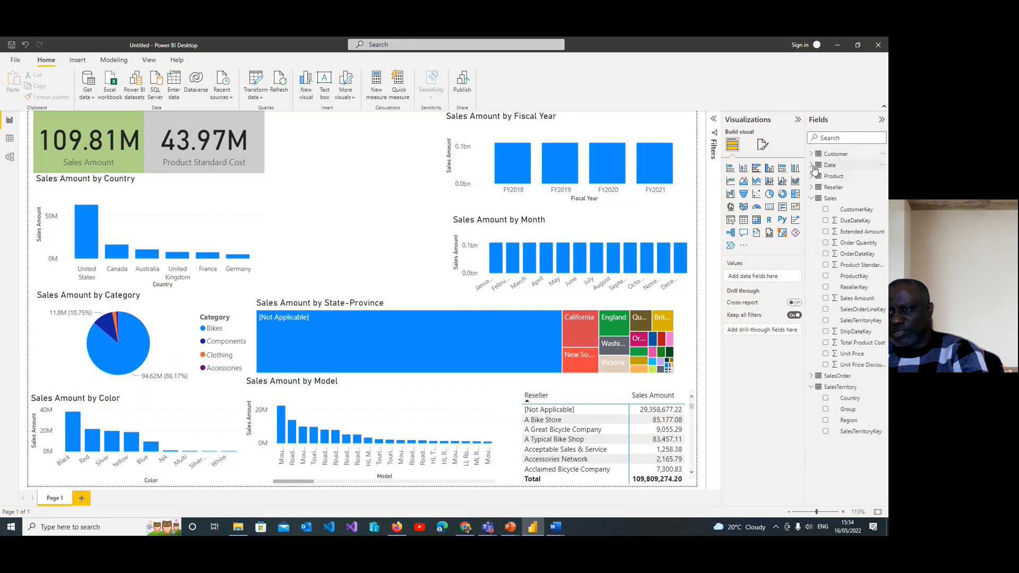
click(814, 168)
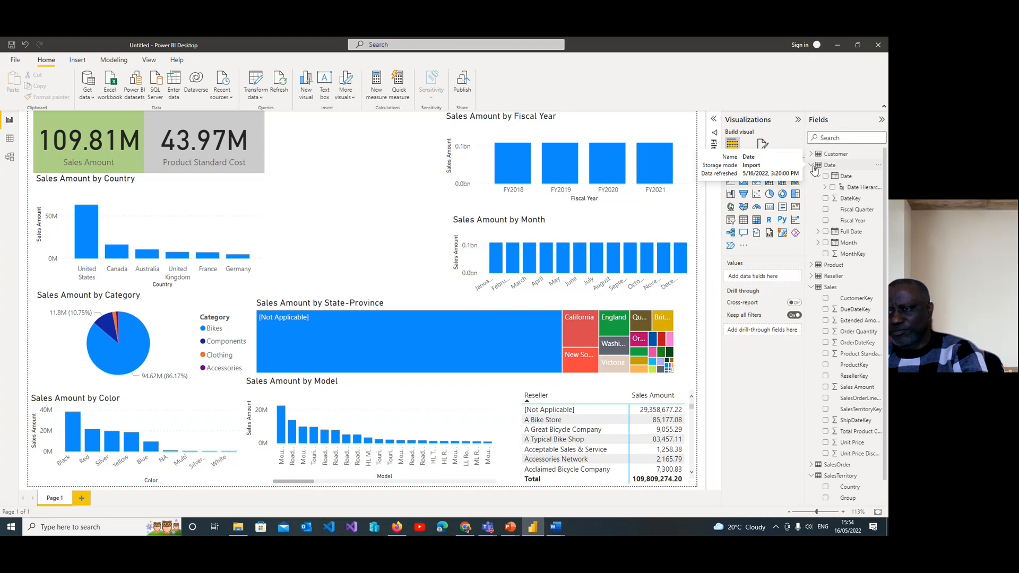
click(826, 189)
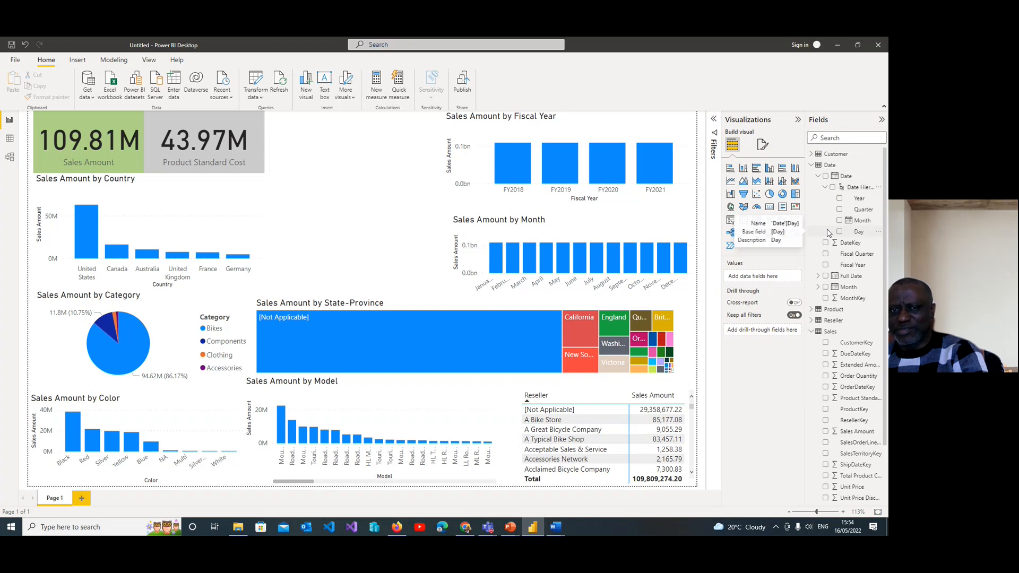
click(597, 127)
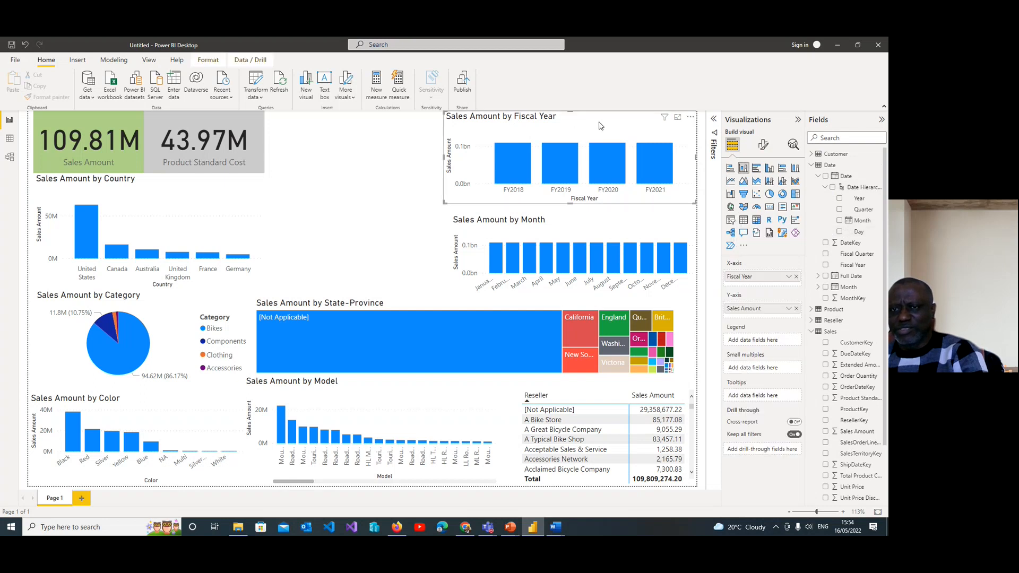
click(840, 198)
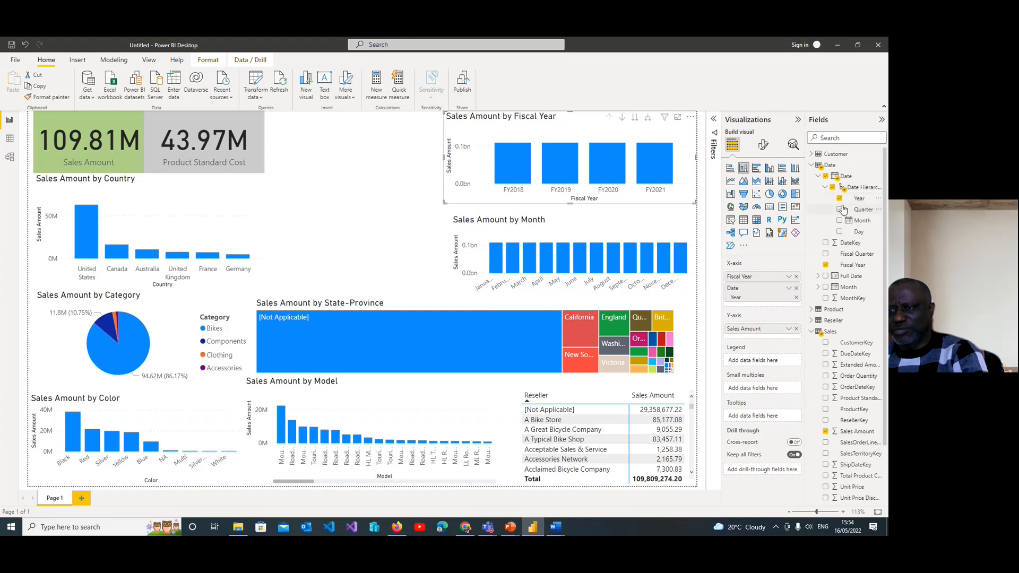
click(839, 198)
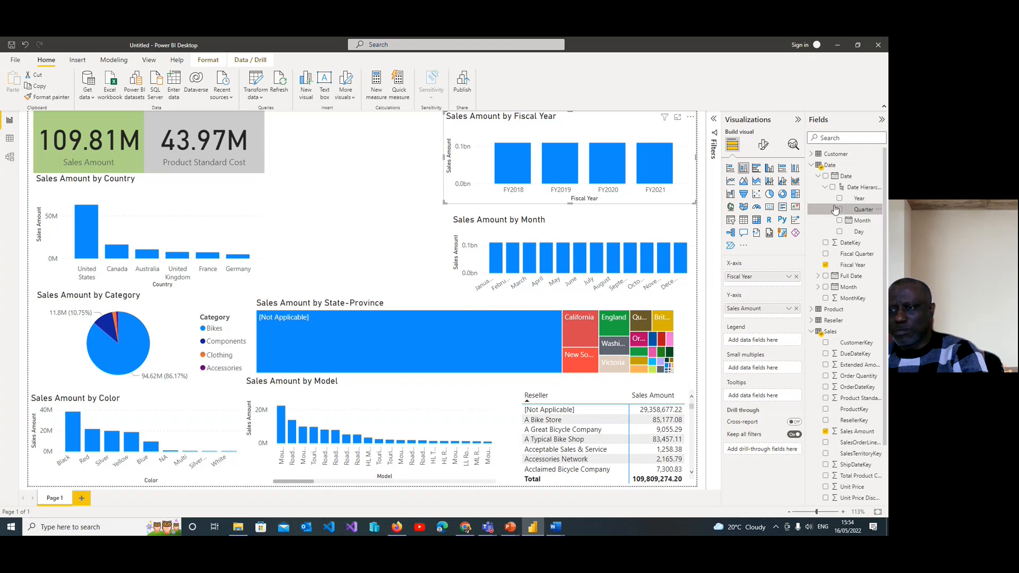
click(841, 210)
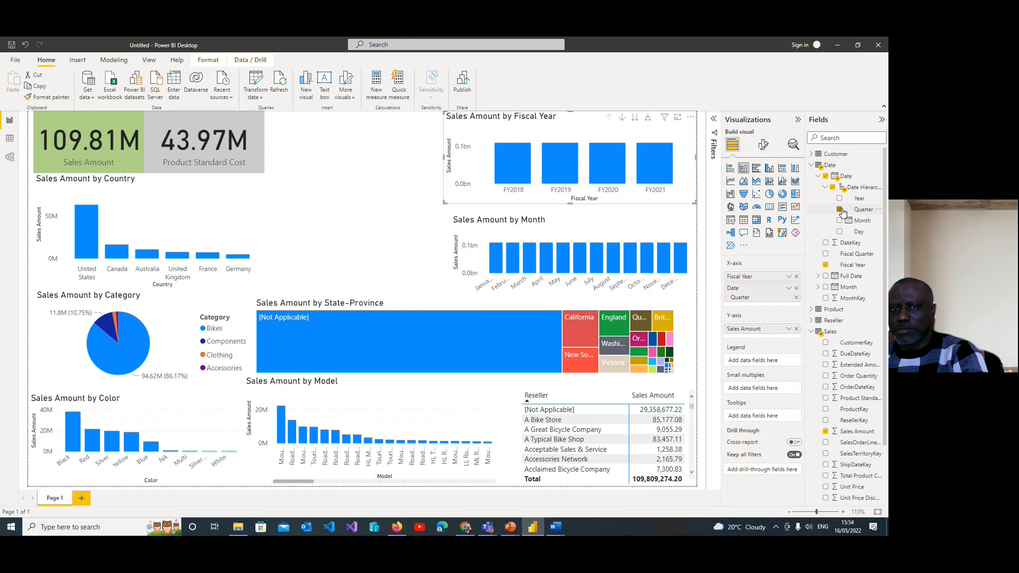
click(839, 210)
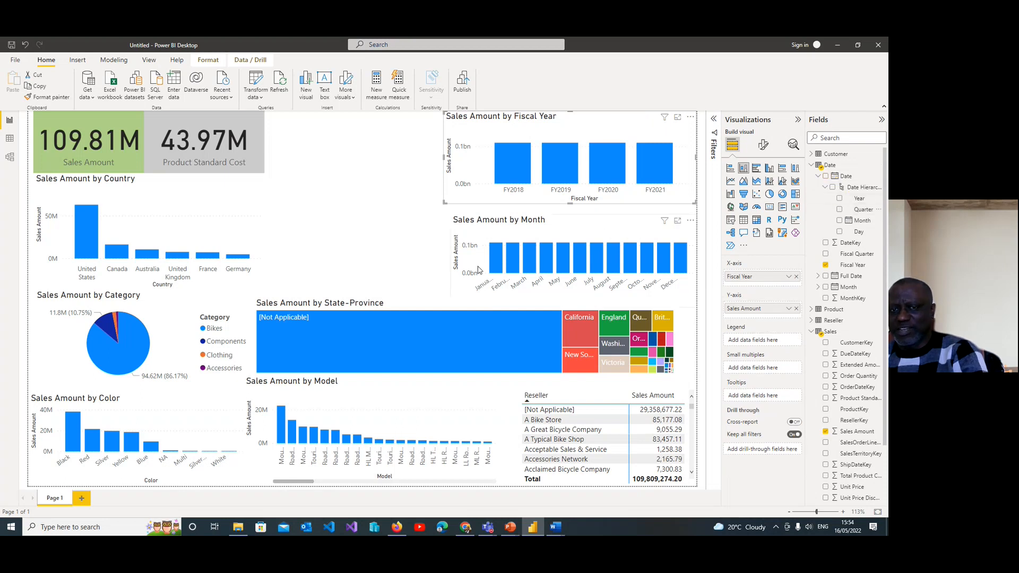
Step: Cross-filter the report by the FY2018 column of the Fiscal Year chart, and clear the selection
click(388, 180)
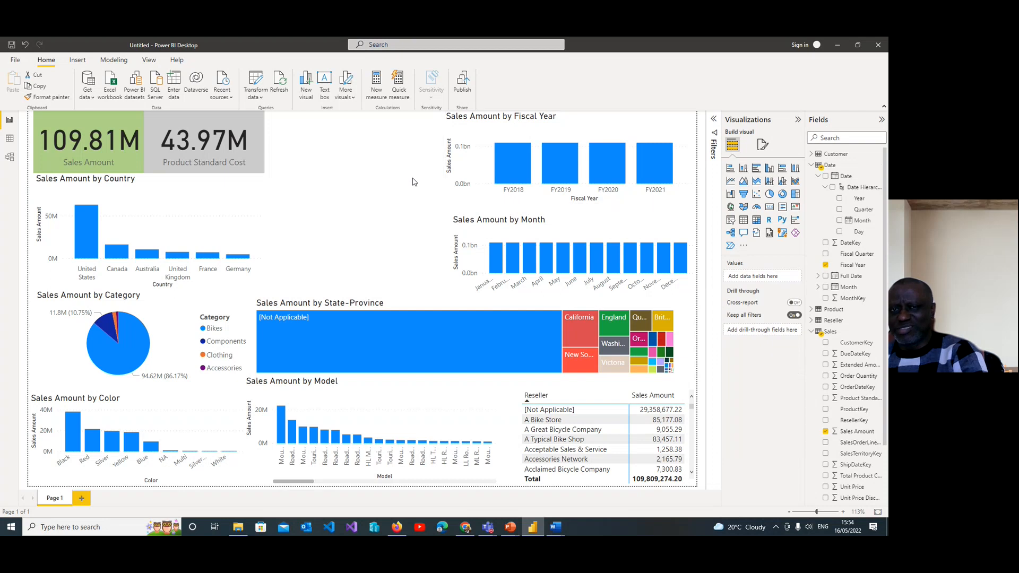
click(508, 163)
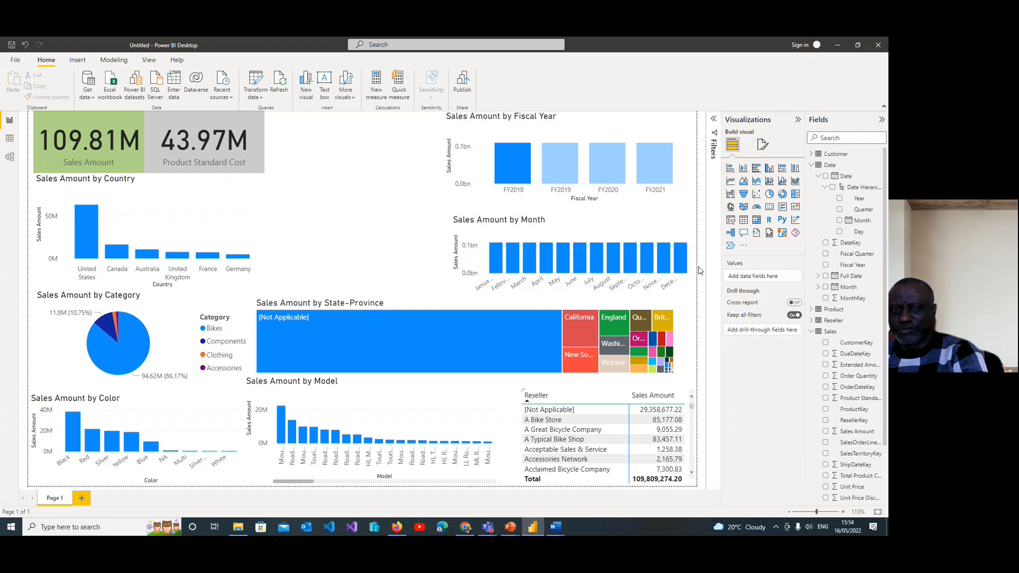
click(518, 160)
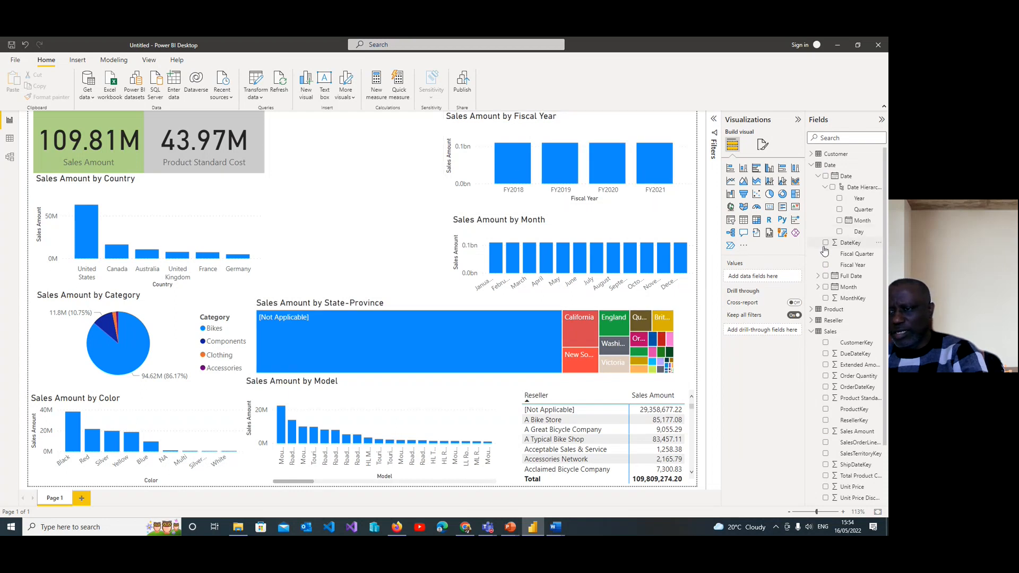
Step: Add a visual of Sales Amount by Day from the Full Date hierarchy, and convert it to a line chart
click(818, 277)
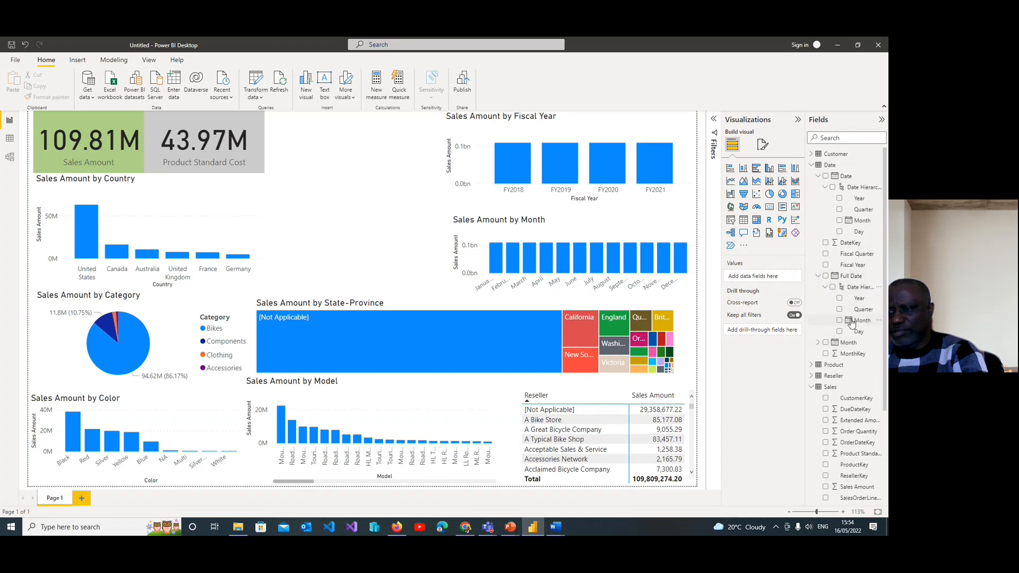
click(841, 333)
click(840, 333)
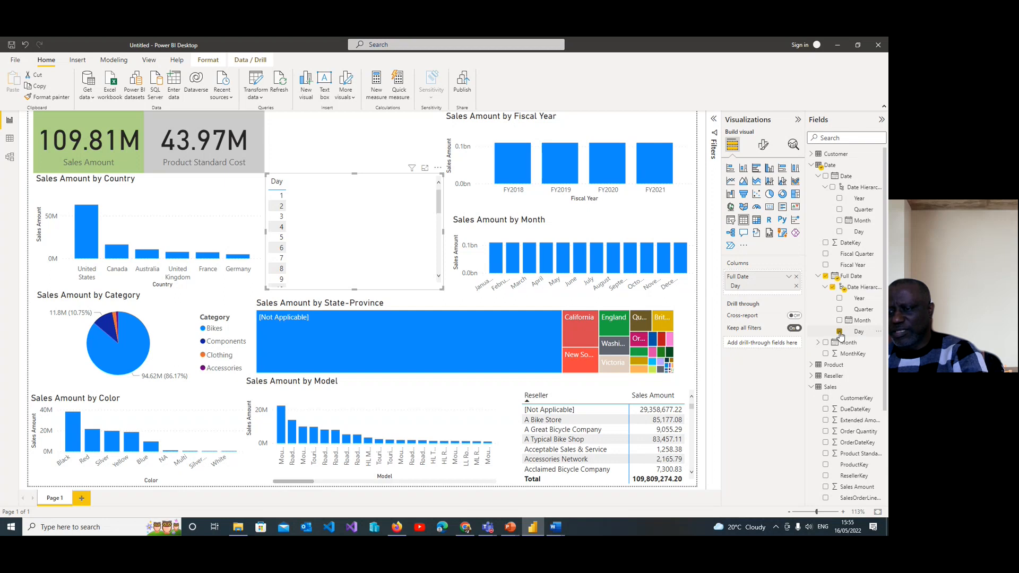
scroll(830, 429, down, 5)
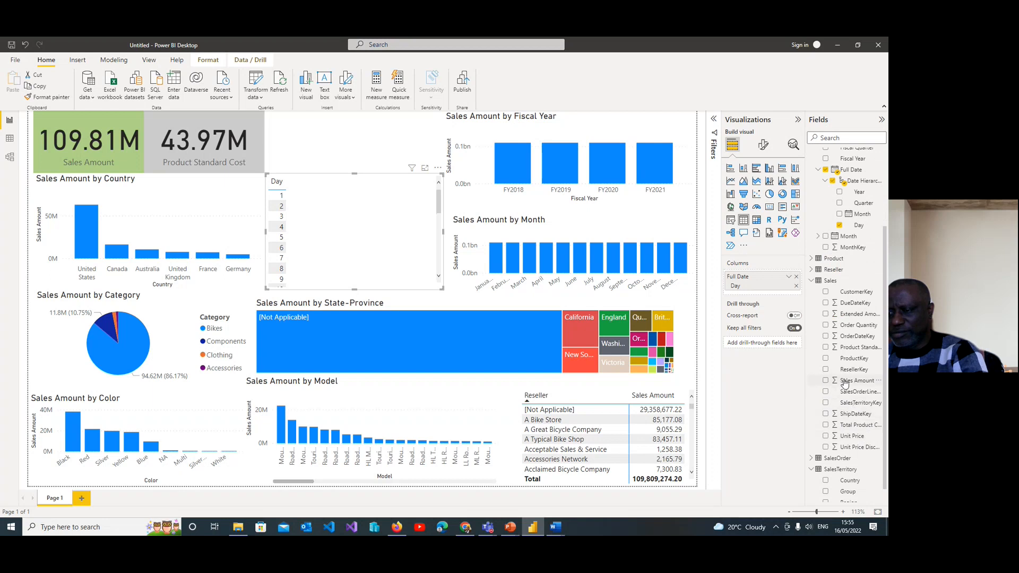
click(826, 380)
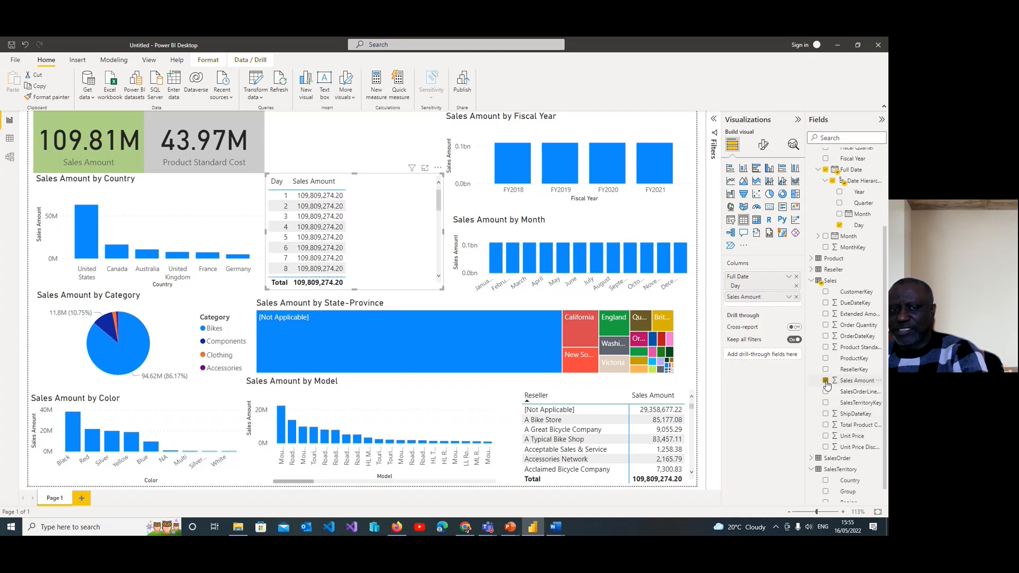
mouse_move(438, 199)
mouse_down()
mouse_move(435, 258)
mouse_move(440, 183)
mouse_up()
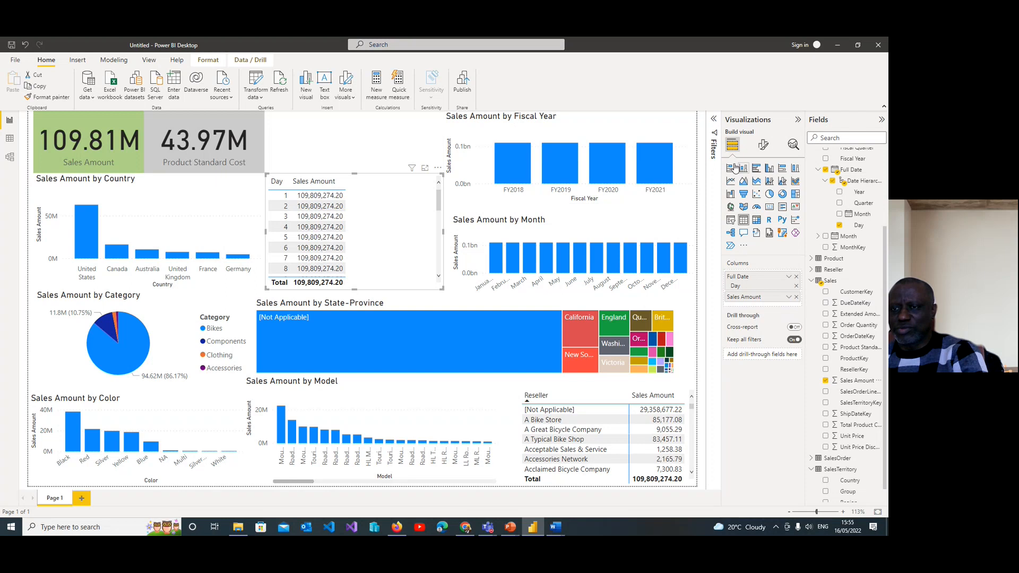
click(731, 181)
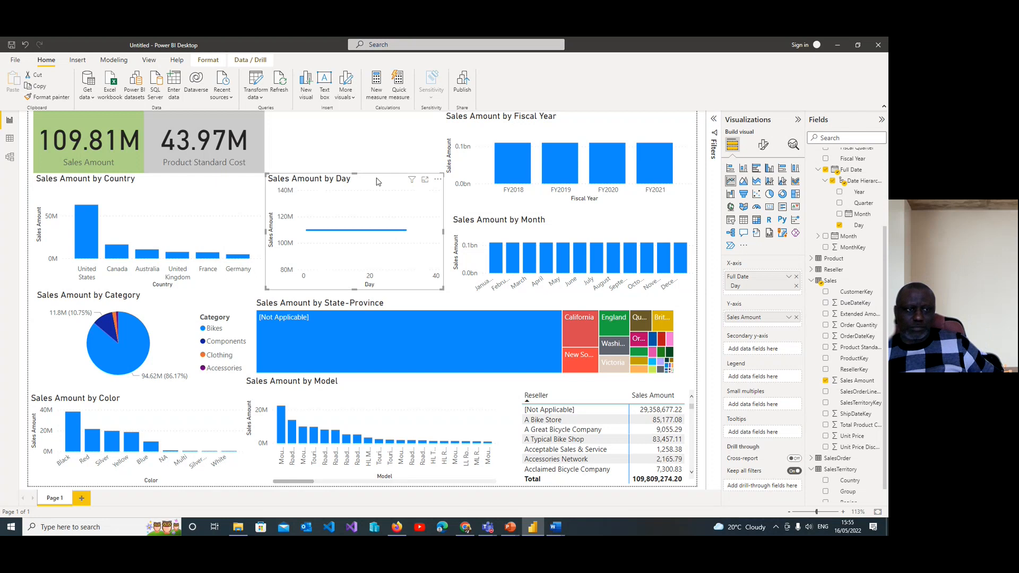
Step: Add Product Standard Cost to the Y-axis of both the Sales Amount by Country and Sales Amount by Color charts
click(225, 200)
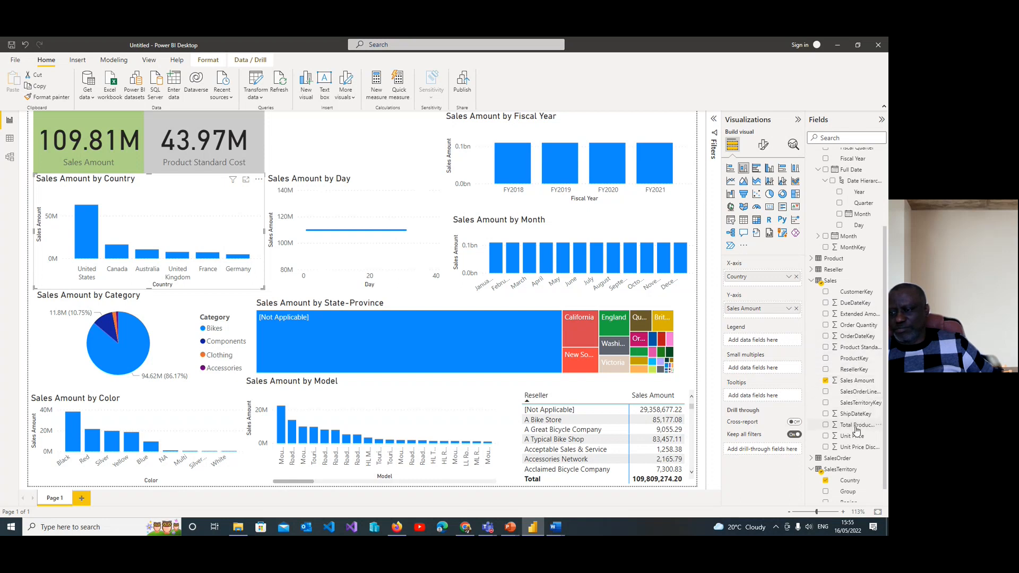
click(825, 349)
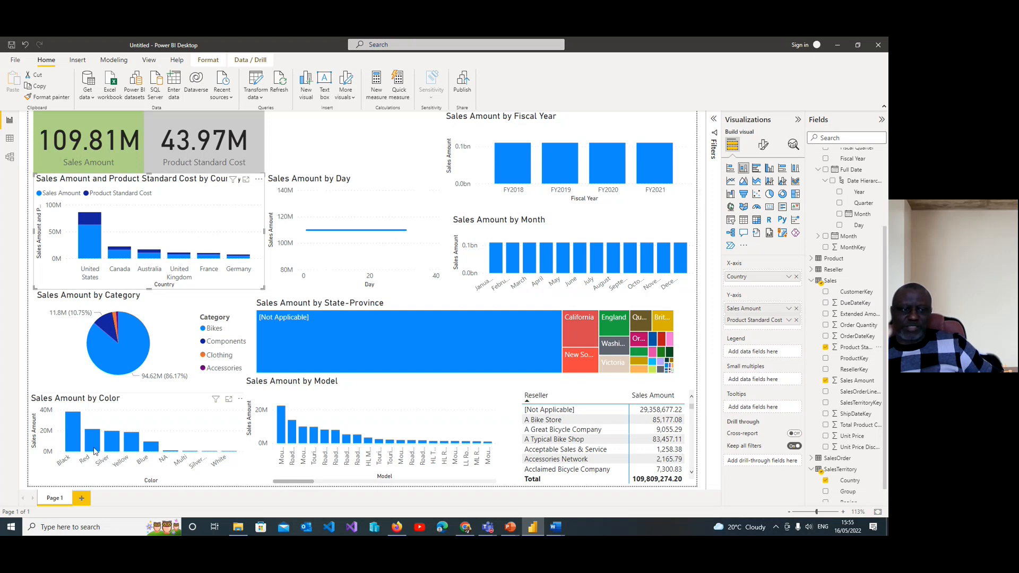
click(133, 412)
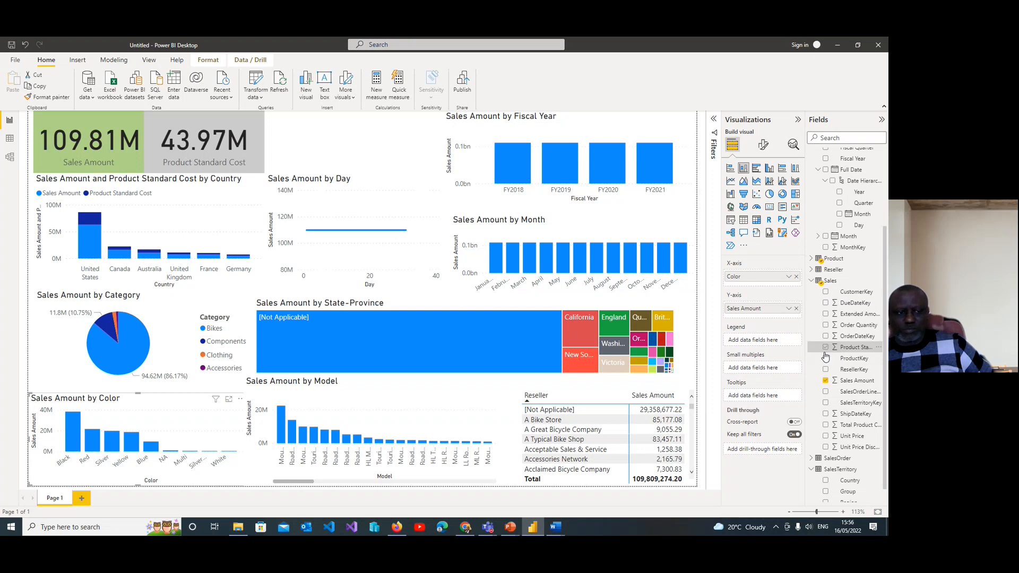
click(825, 348)
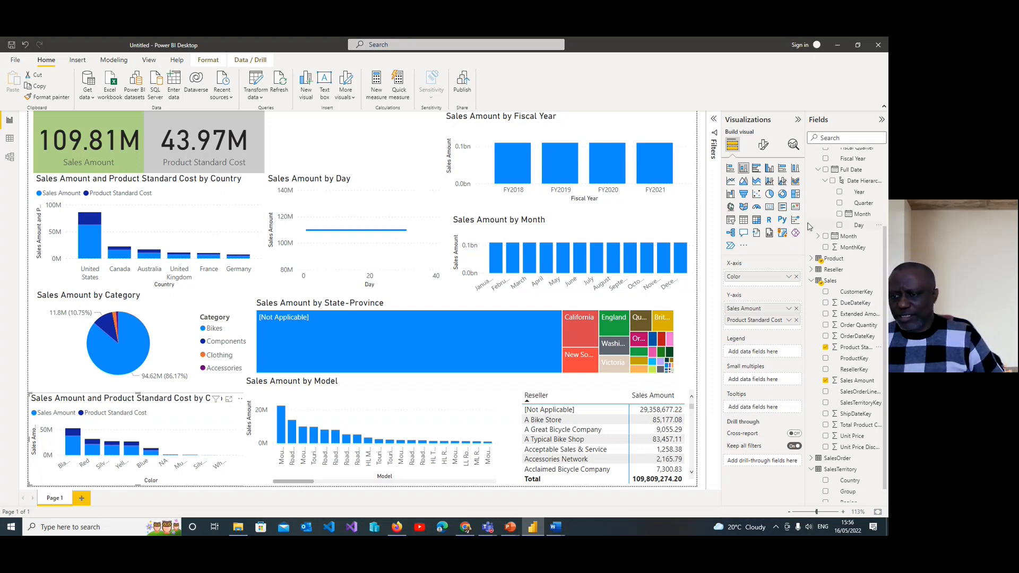
Step: Collapse the expanded Date, Sales and SalesTerritory tables in the field list
click(818, 169)
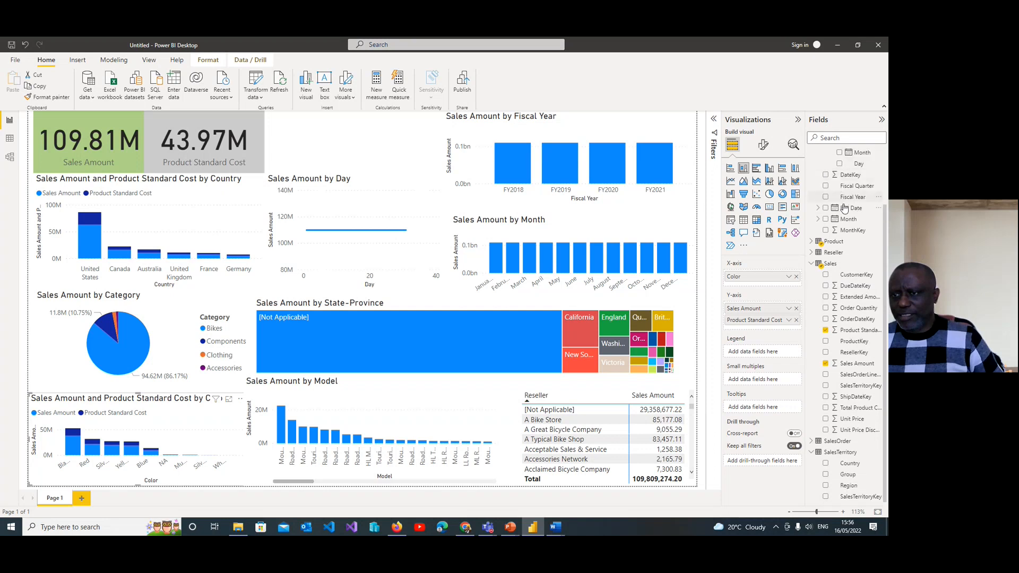
scroll(842, 233, up, 1)
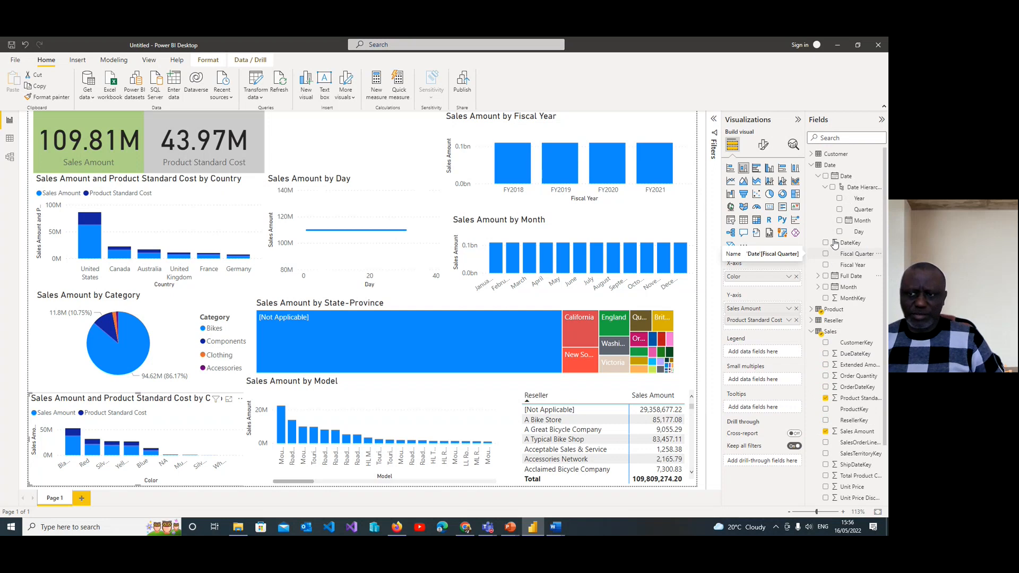
click(825, 187)
click(818, 177)
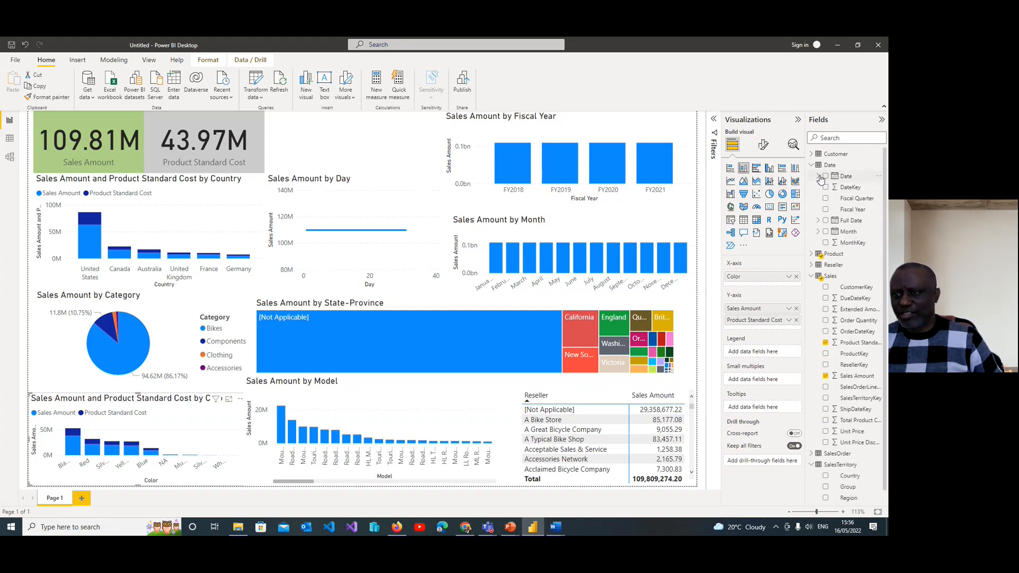
click(811, 165)
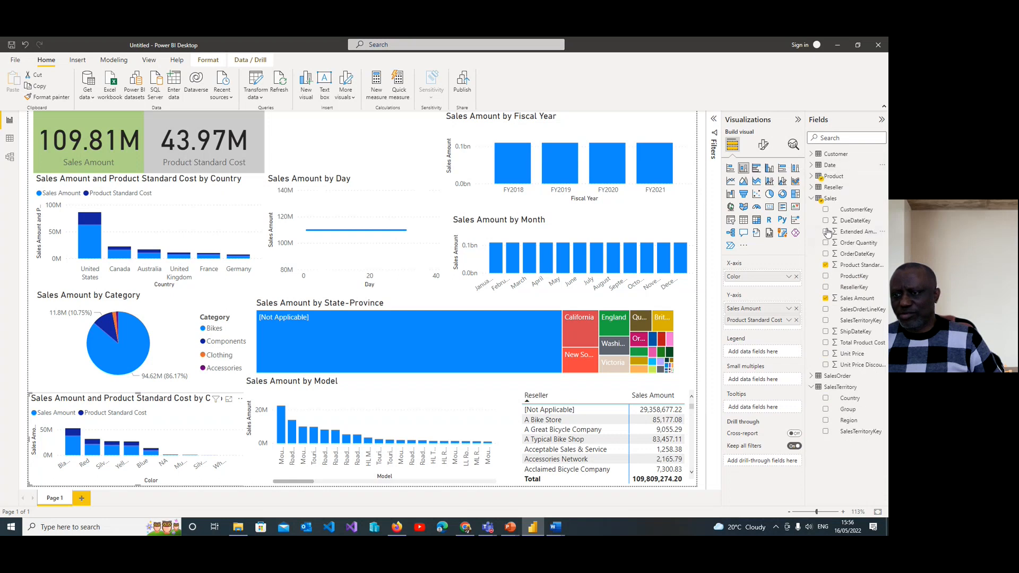
click(811, 199)
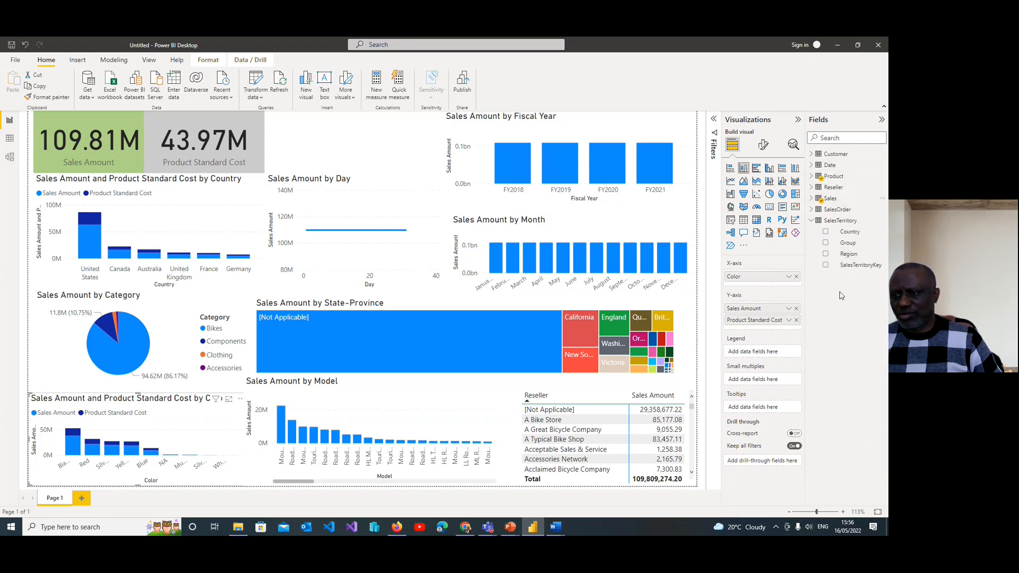
click(812, 222)
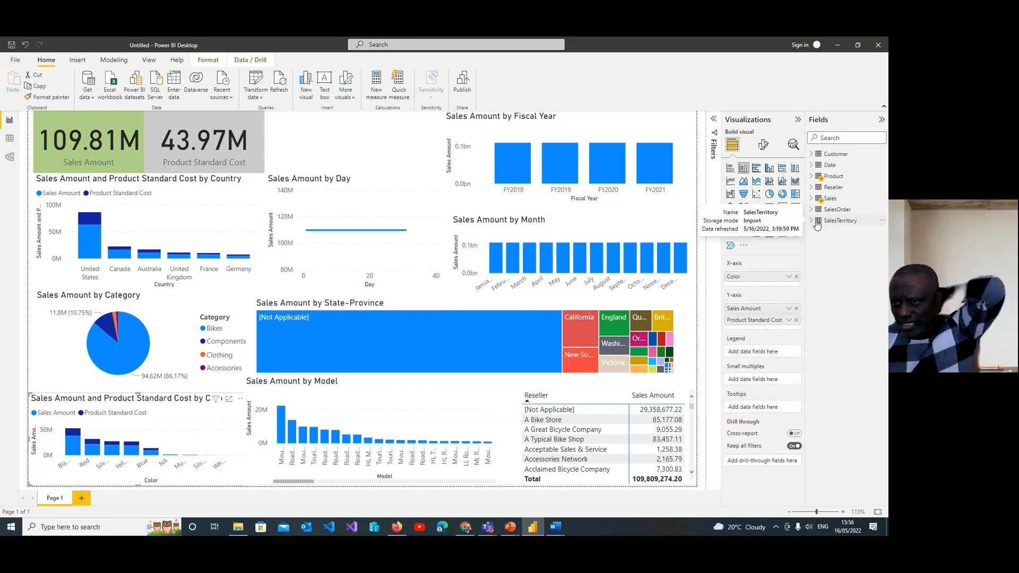
Step: Try splitting the Color chart into small multiples by the Customer table's Country-Region, and remove that field
click(812, 155)
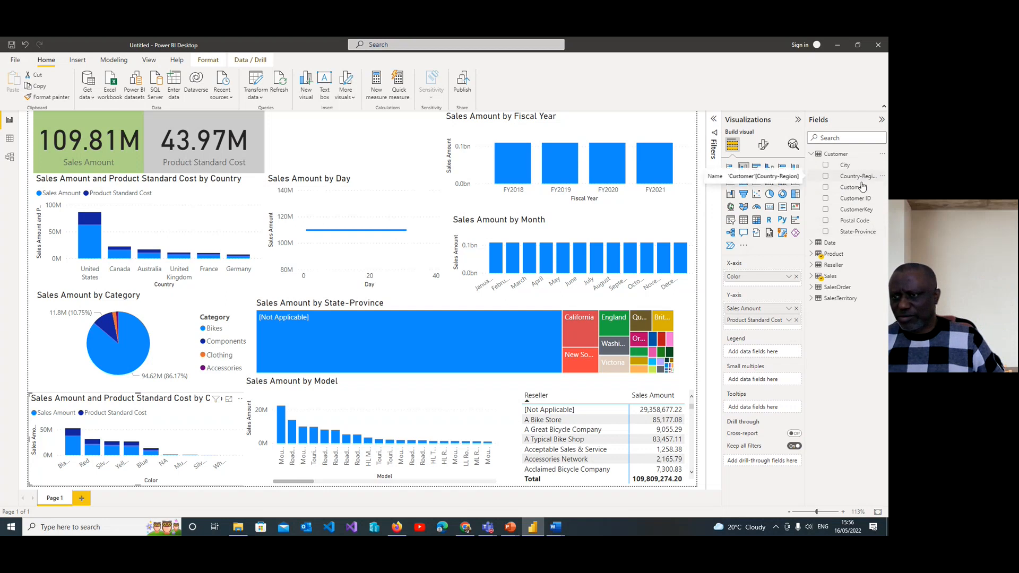
click(826, 178)
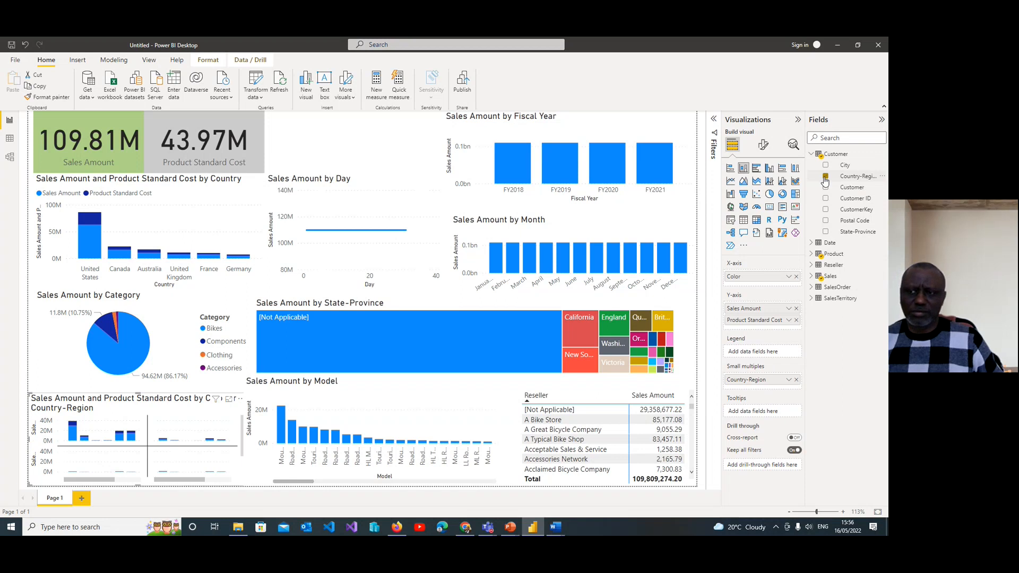
click(826, 177)
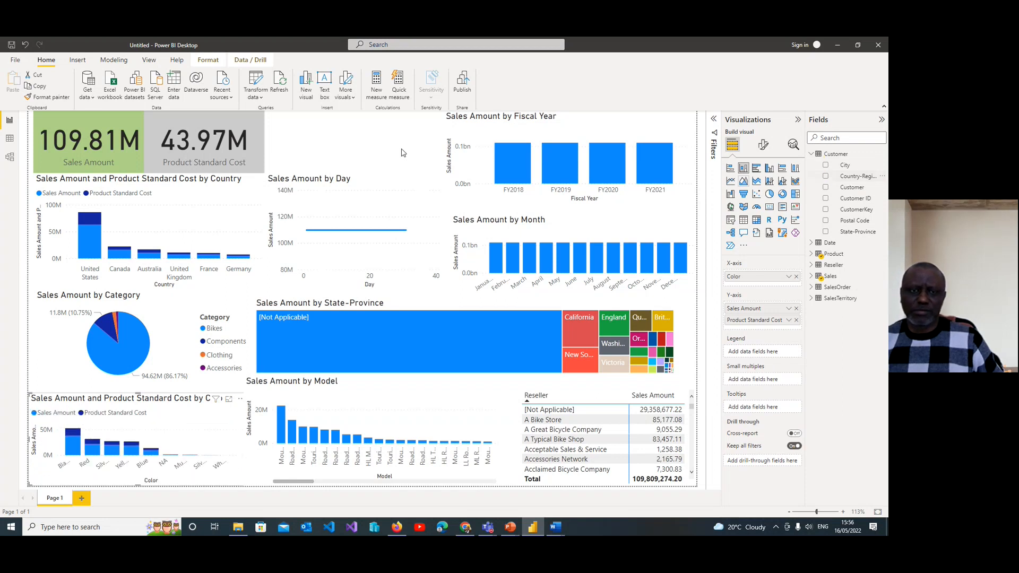
Step: Add a new blank visual and place it in the empty area above the Sales Amount by Day chart
click(315, 123)
click(307, 84)
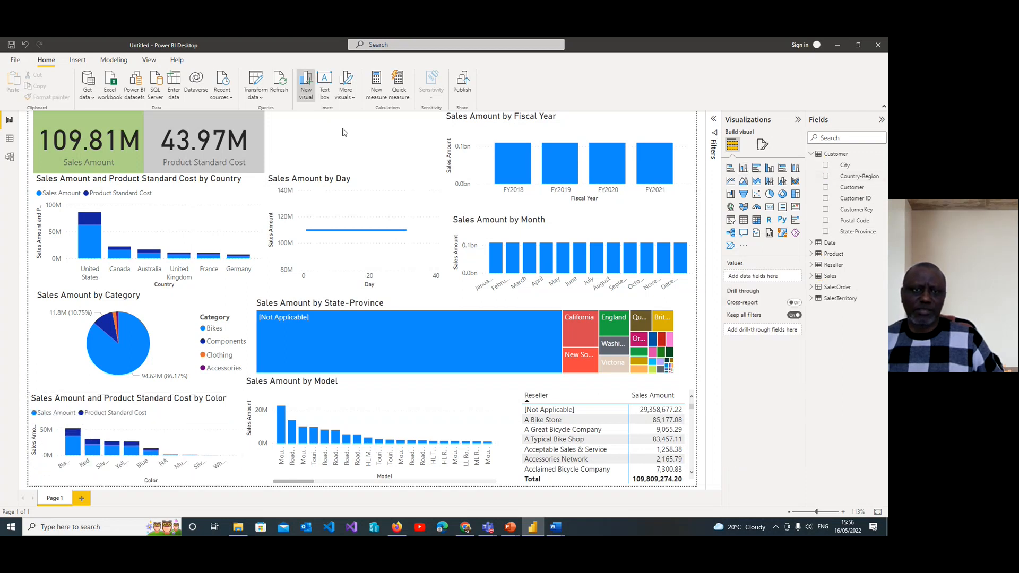
drag(185, 192, 326, 151)
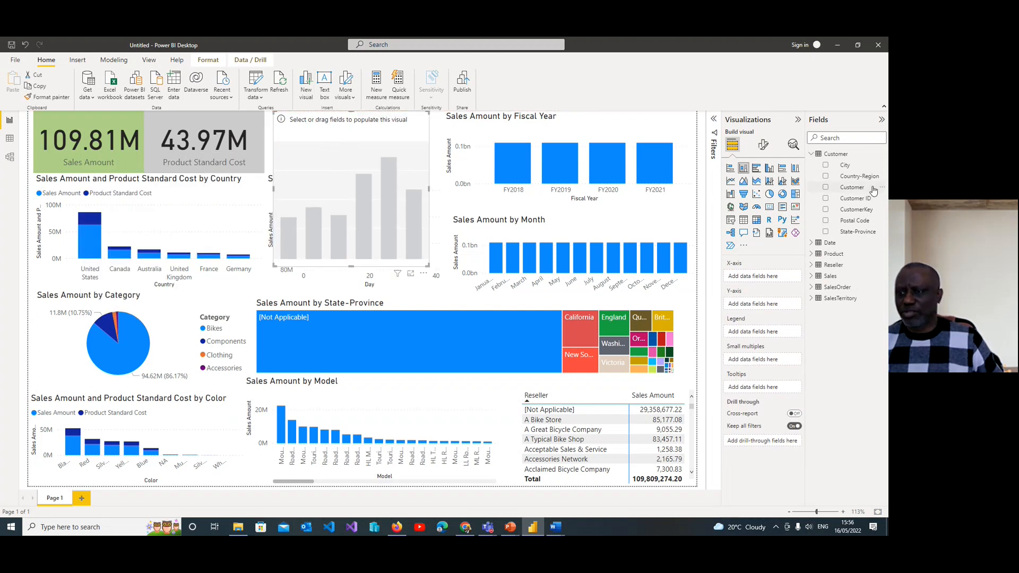
Step: Populate the new visual with the Customer table's City and Sales Amount, and resize it to fit the gap above the Day chart
click(826, 165)
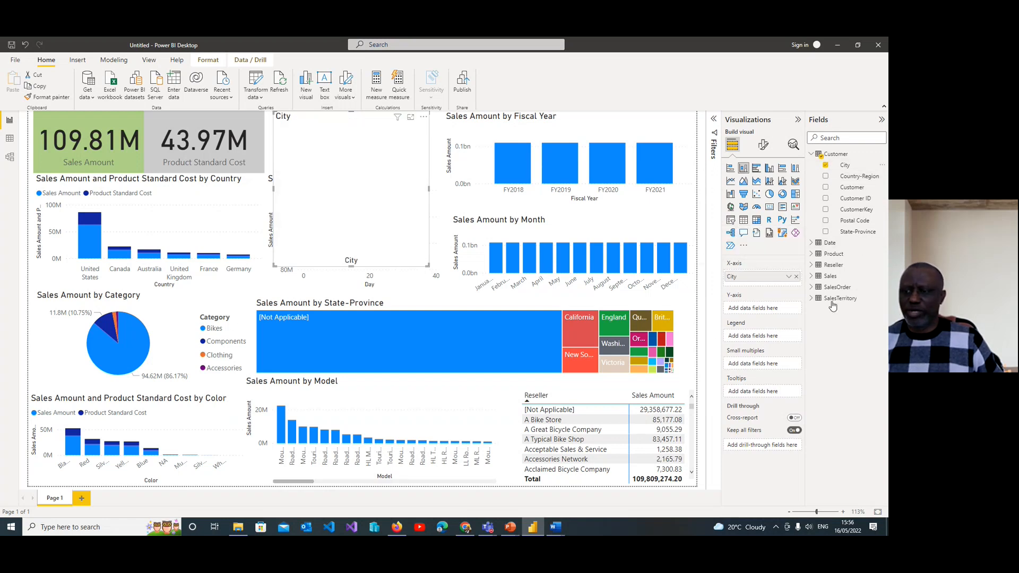
click(815, 279)
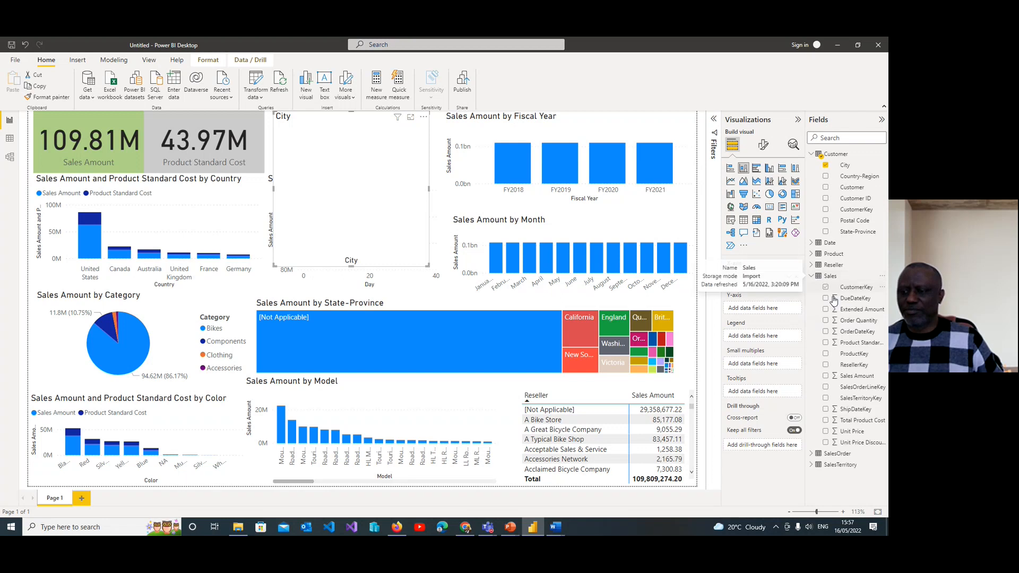
click(811, 466)
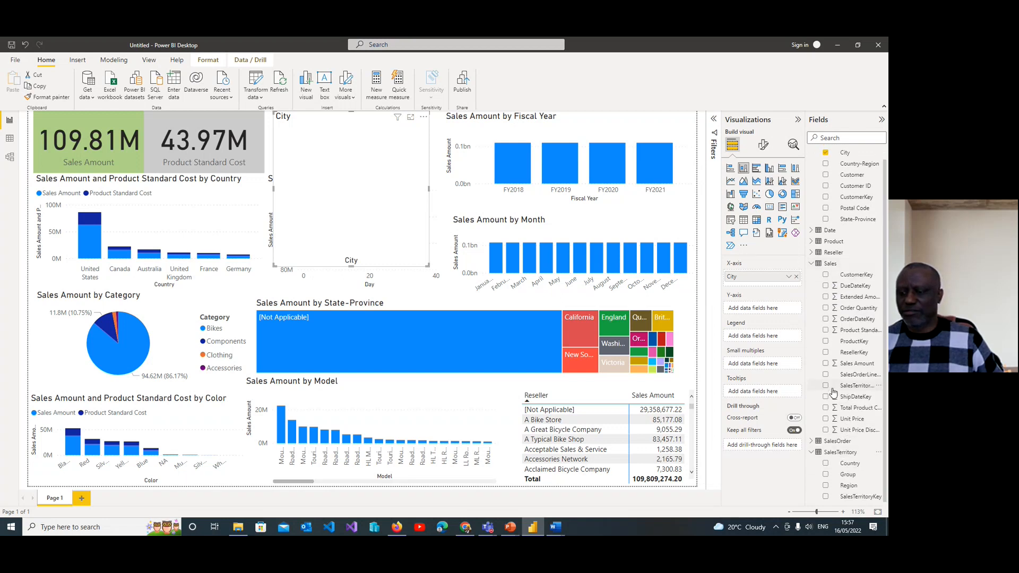
click(826, 364)
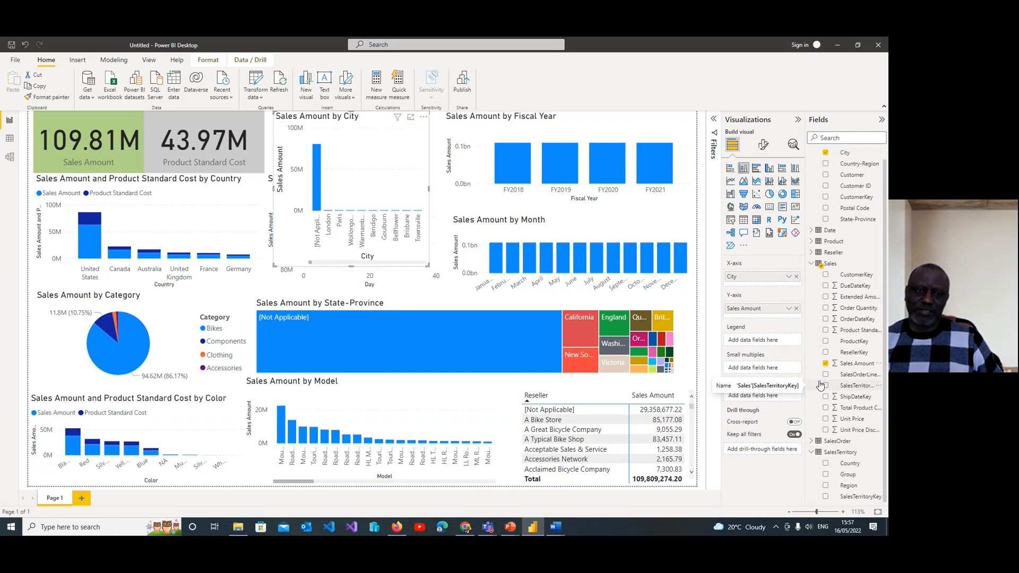
drag(351, 266, 396, 174)
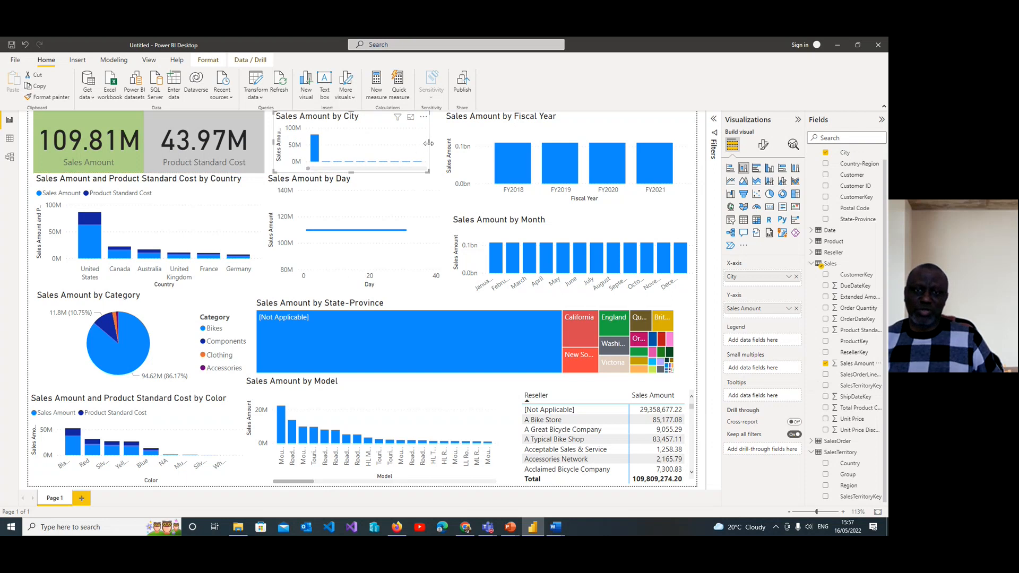
drag(430, 142, 434, 143)
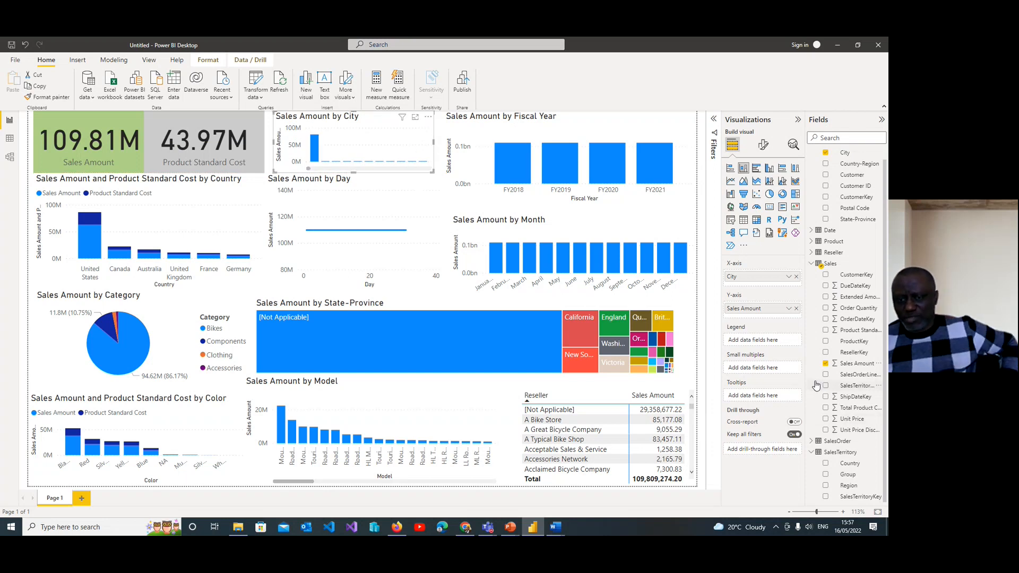
Step: Look through the X-axis formatting options of the Sales Amount by Month chart, and select the Fiscal Year chart
click(610, 224)
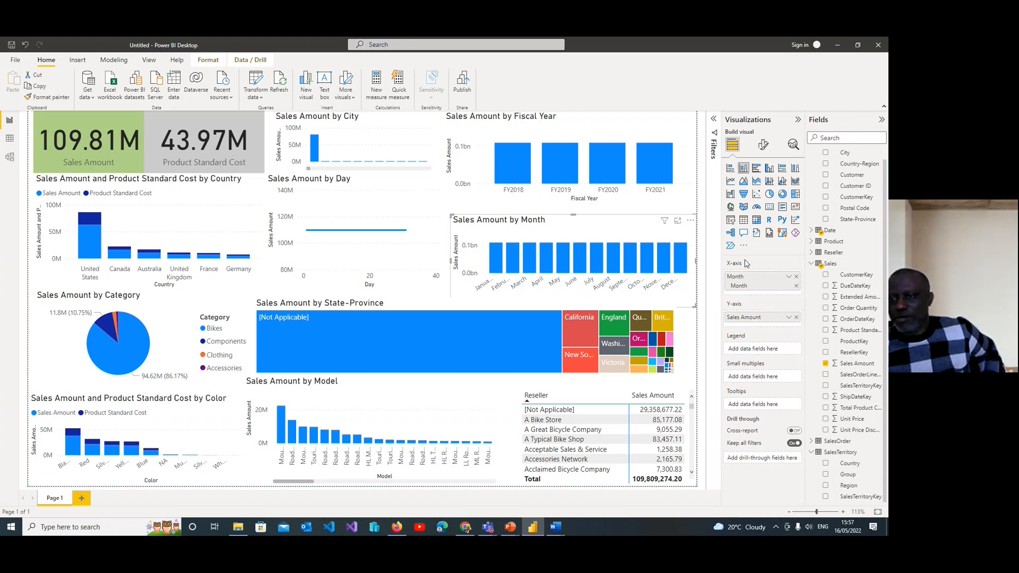
click(765, 147)
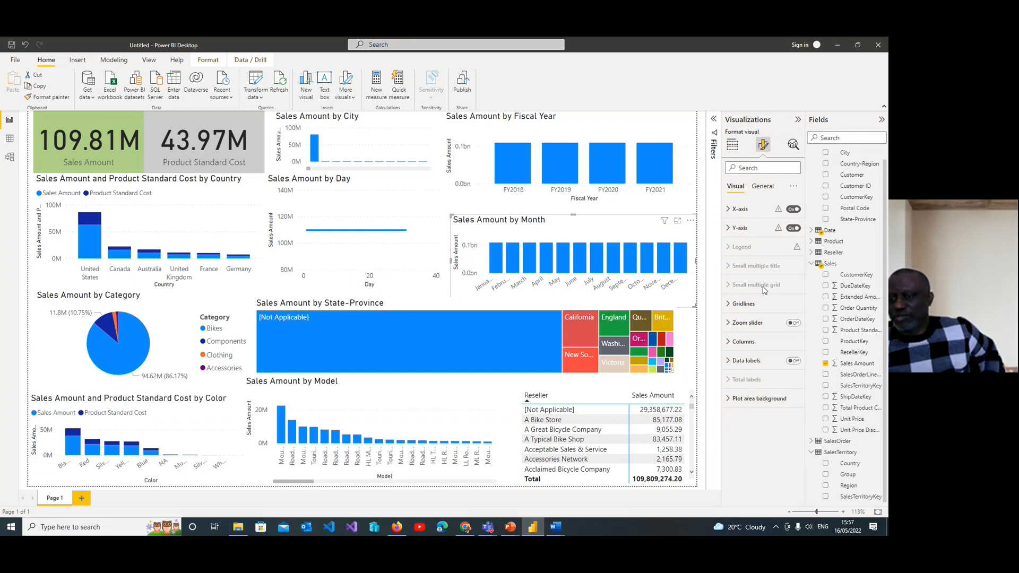
click(728, 210)
click(728, 210)
click(728, 210)
click(729, 210)
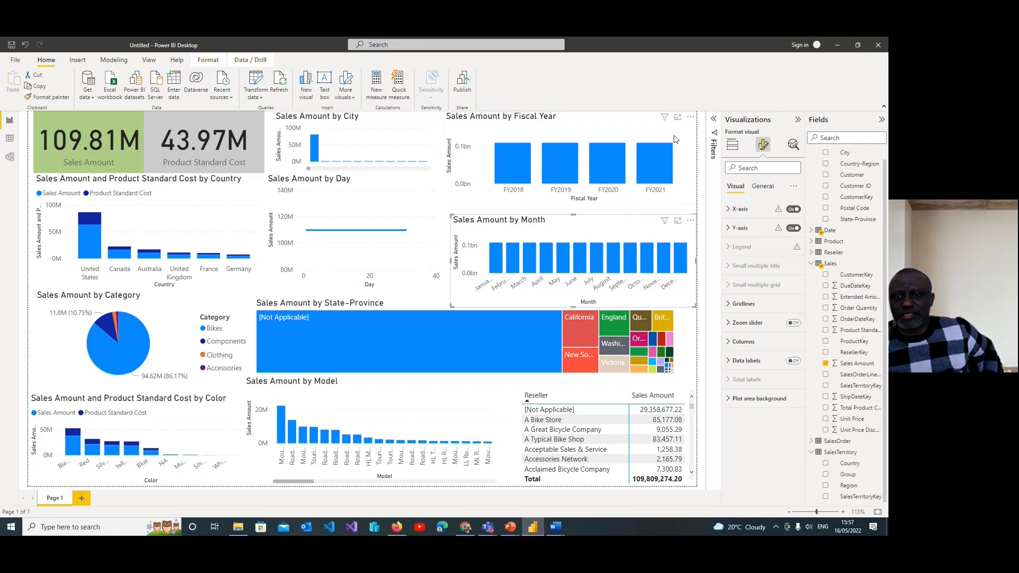
click(575, 125)
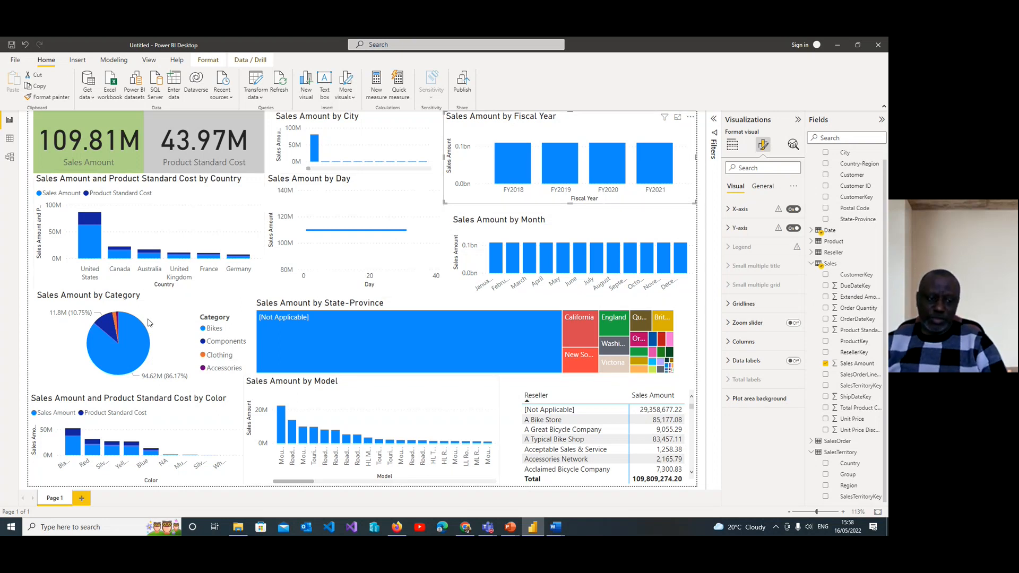
Step: Rename the report page as Sales Dashboard
double_click(55, 499)
text(S)
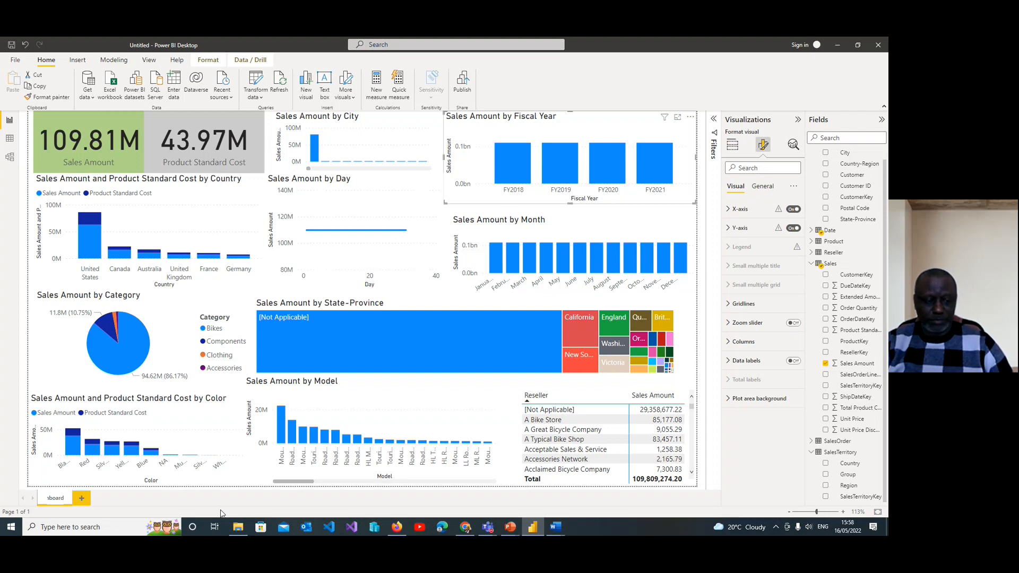
key(Return)
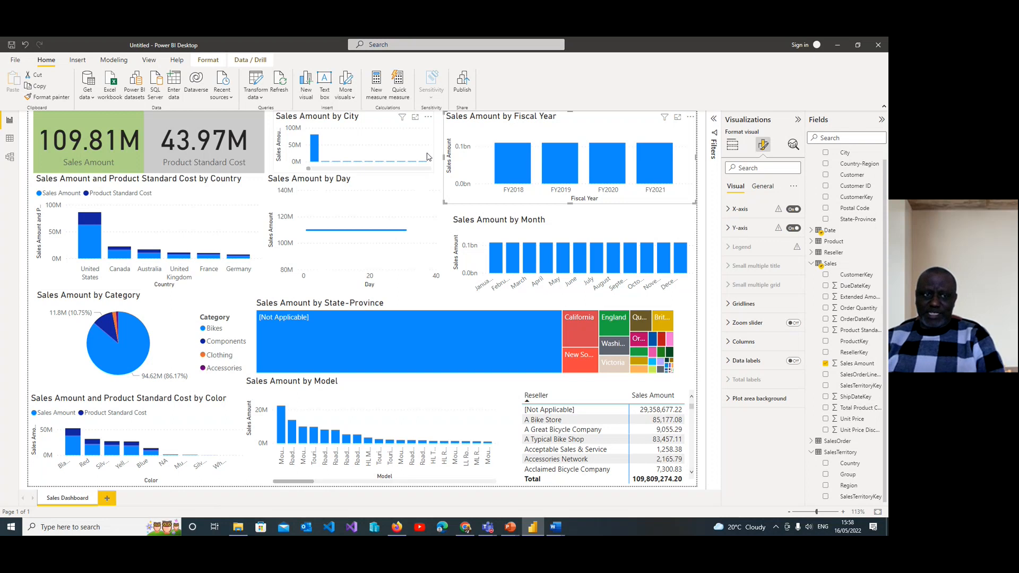
Step: Add a second report page named Finance Dashboard
click(107, 498)
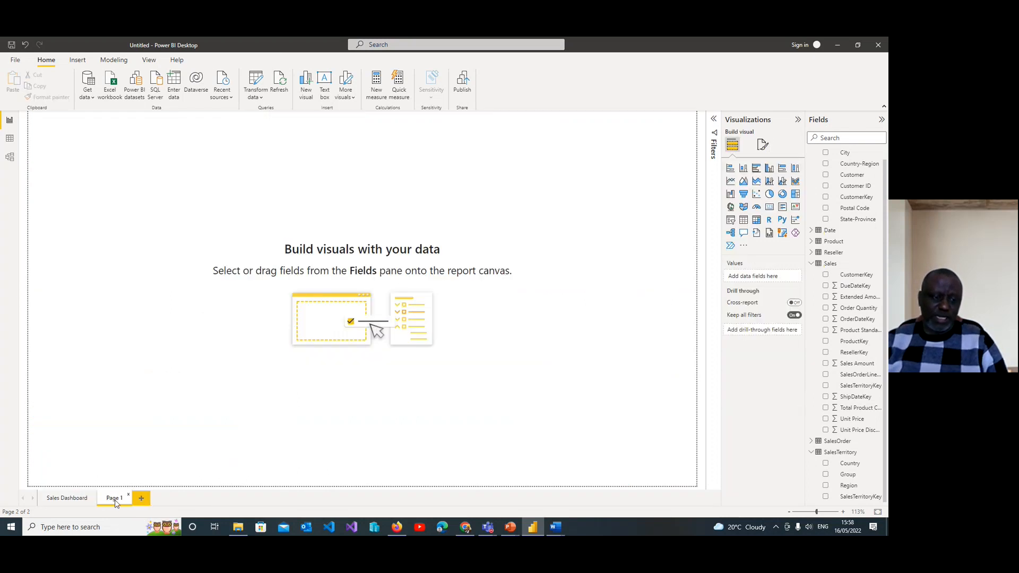
text(Fi)
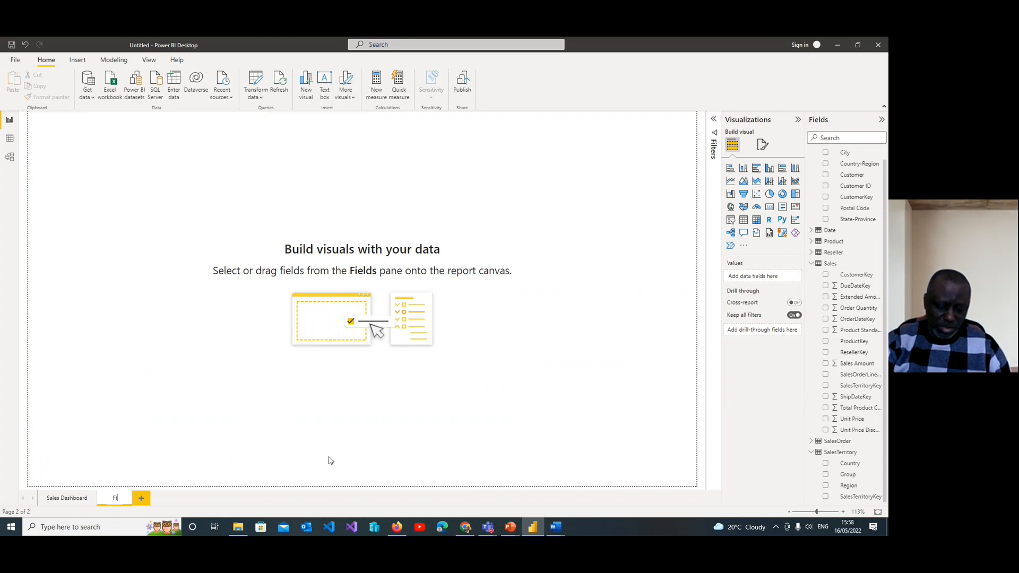
text(nance D)
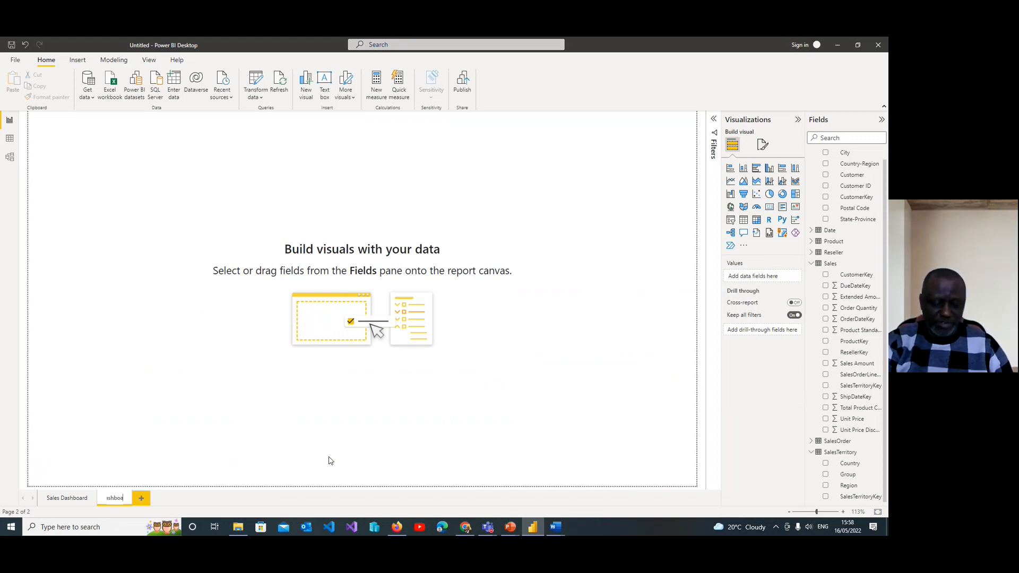
key(Return)
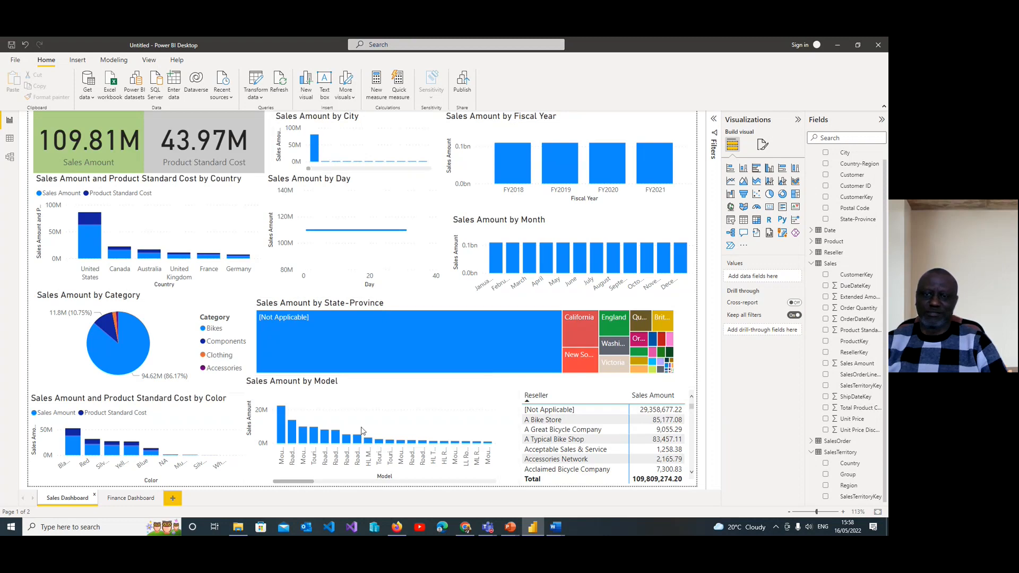
Step: Switch to the Course 1 module 4 presentation in PowerPoint
mouse_move(446, 355)
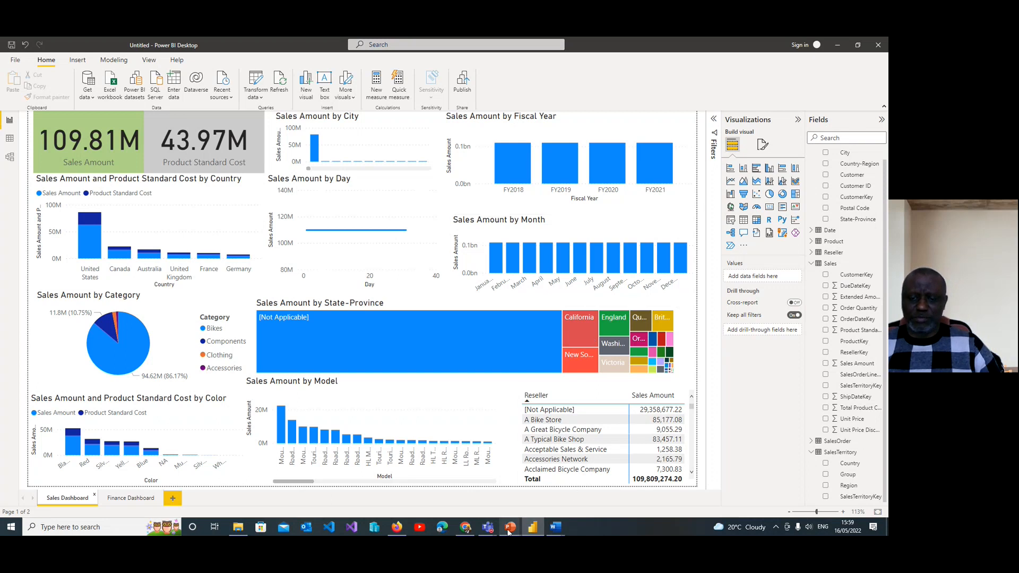
mouse_move(510, 528)
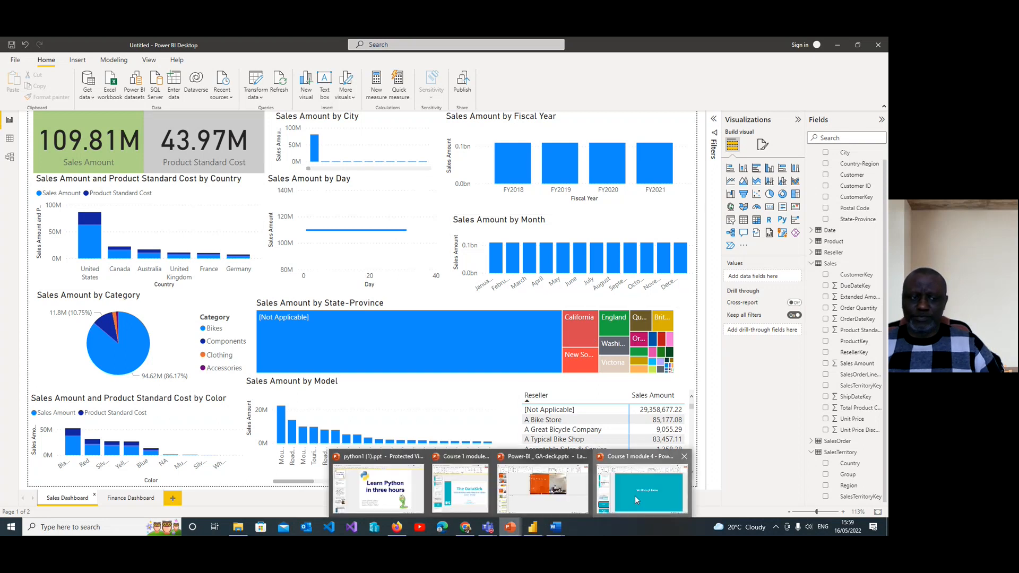
click(636, 499)
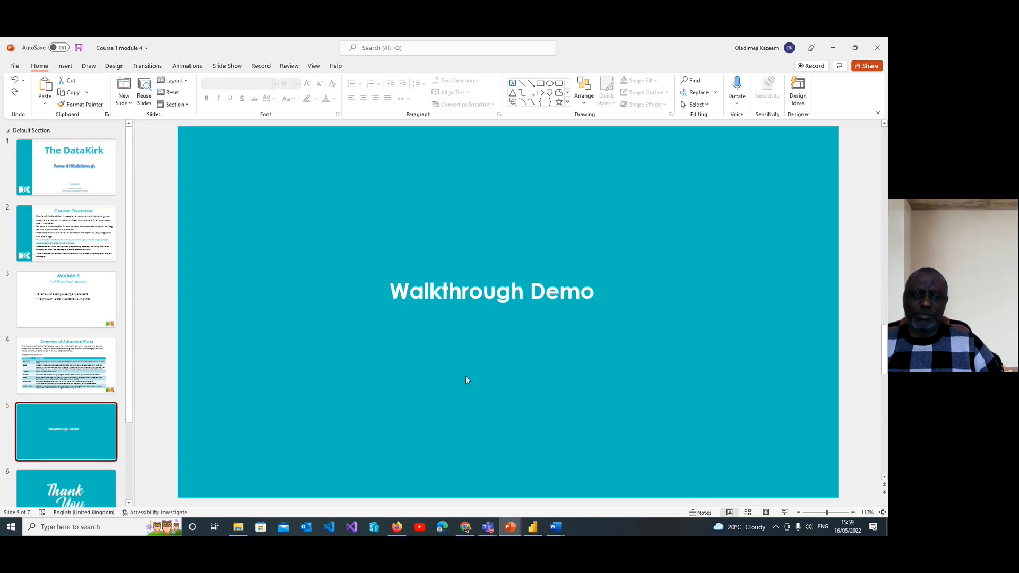